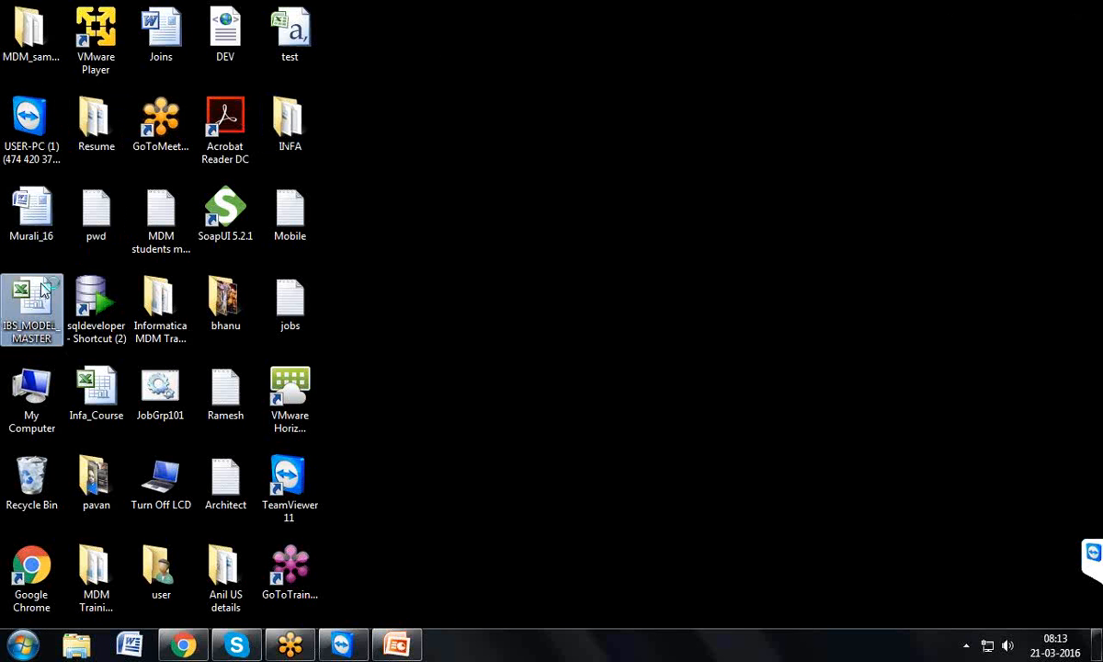
Open the IBS_MODEL_MASTER workbook and scroll its IBS_MODEL_PHYSICAL sheet to view the table diagram
double_click(41, 290)
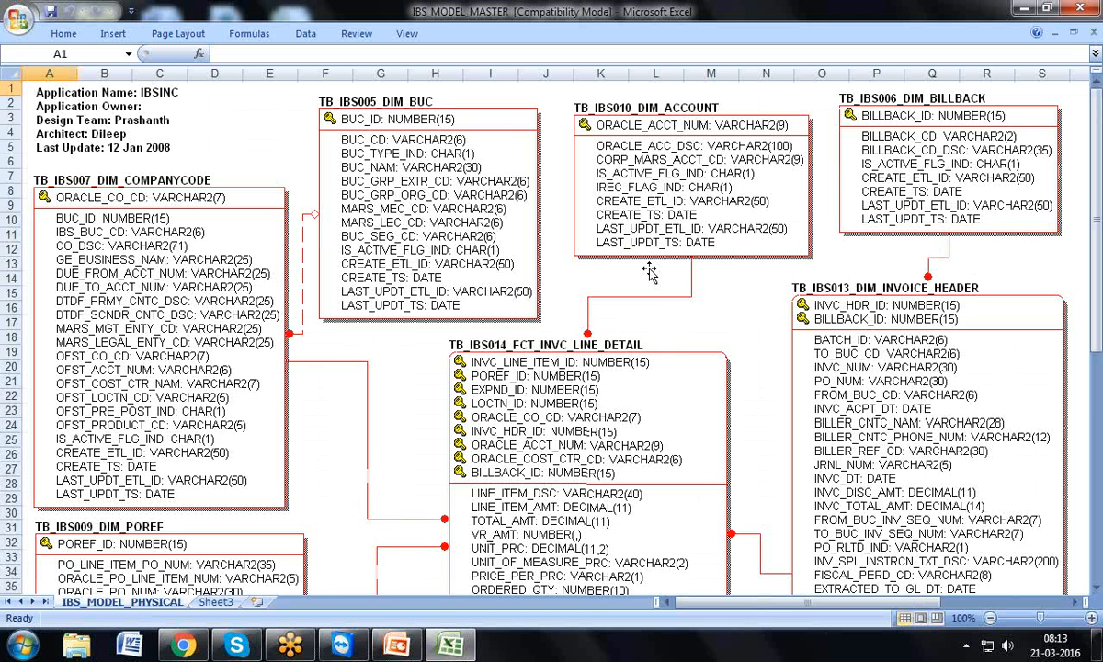
left_click_drag(1094, 226, 1097, 250)
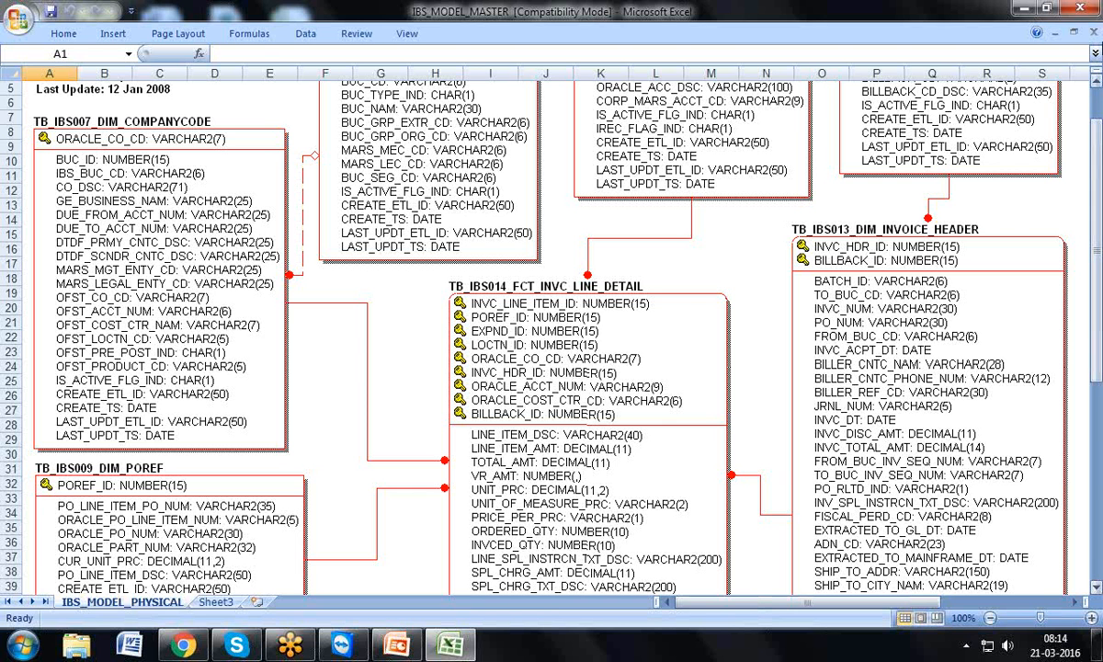
Close the workbook, launch Oracle Database 11g Express Edition's Run SQL Command Line, then close it
left_click(1093, 5)
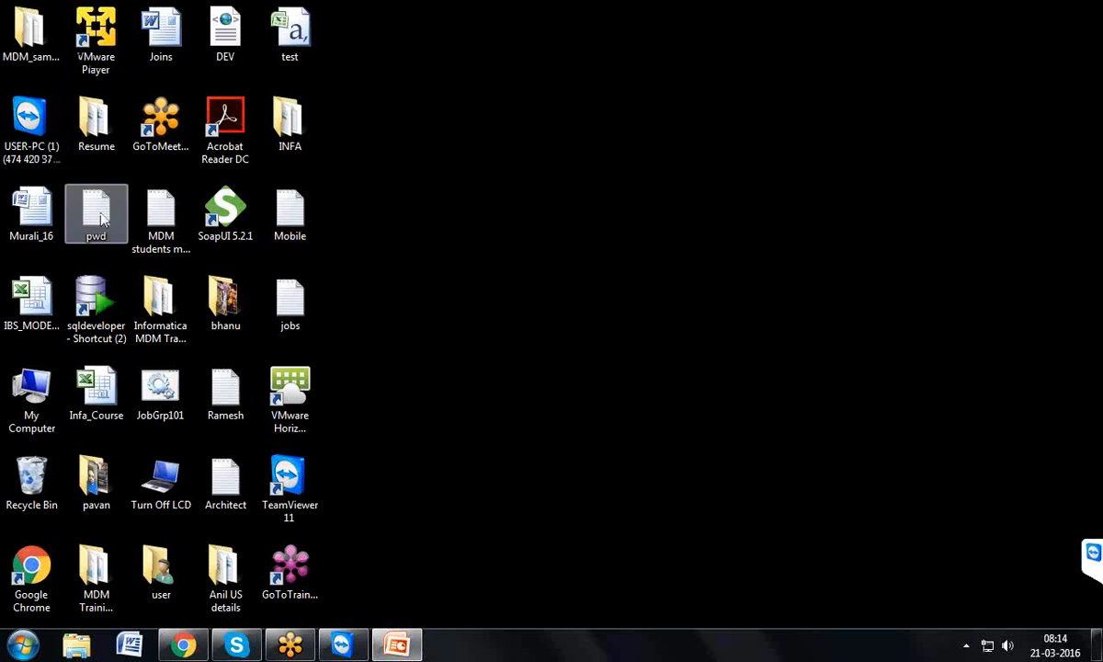
left_click(97, 303)
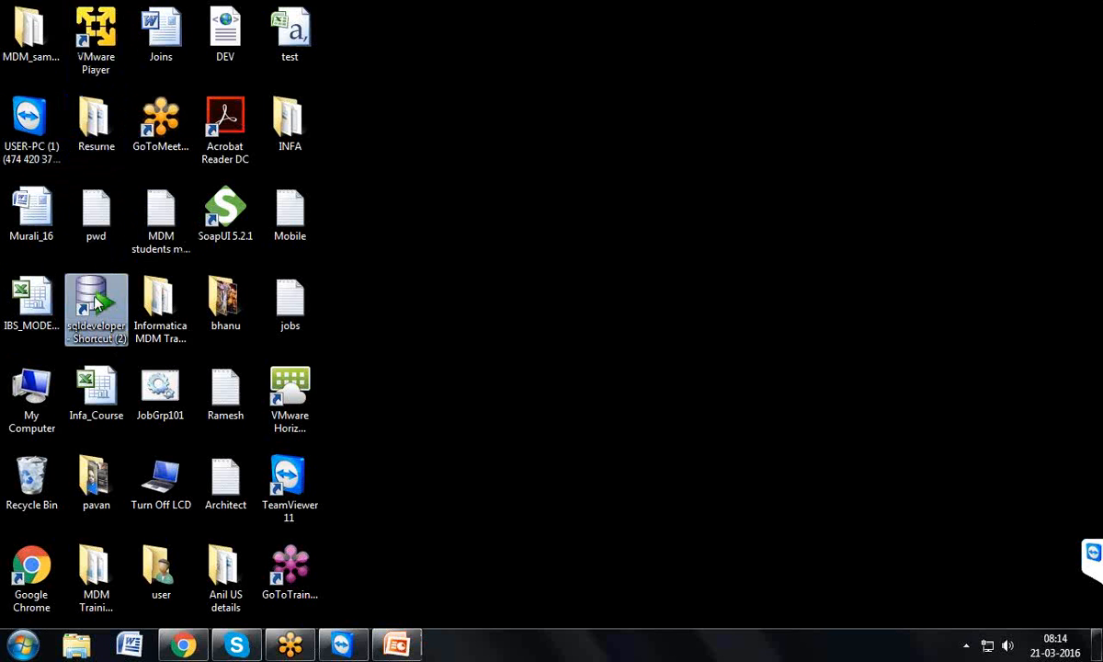
left_click(23, 650)
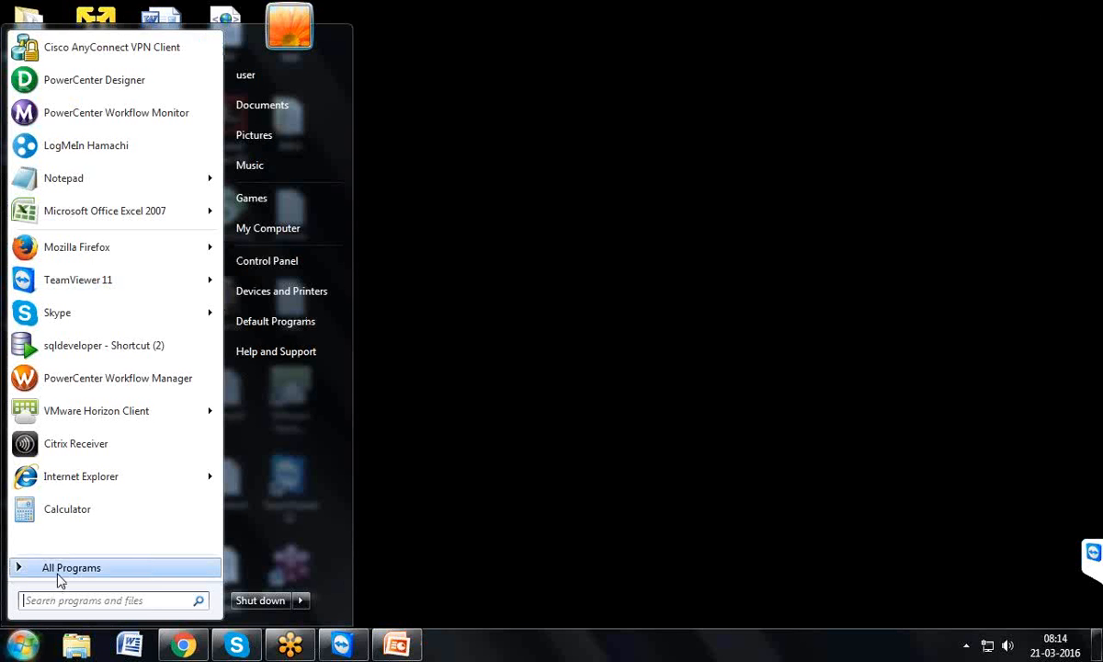
left_click(60, 570)
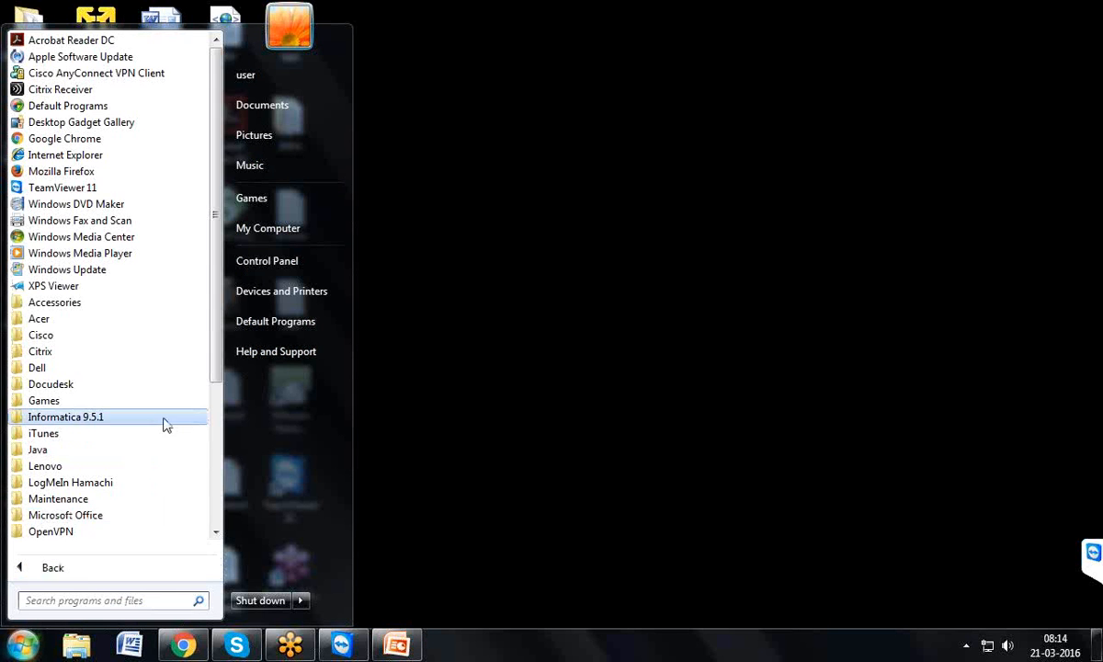
left_click_drag(216, 329, 190, 436)
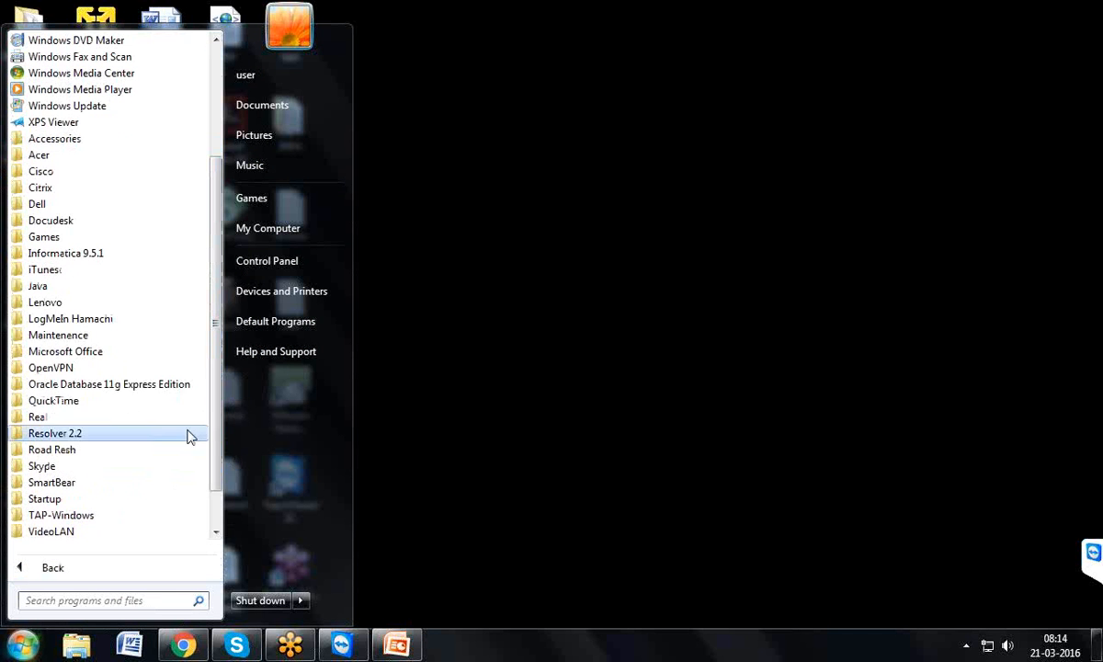
left_click(138, 390)
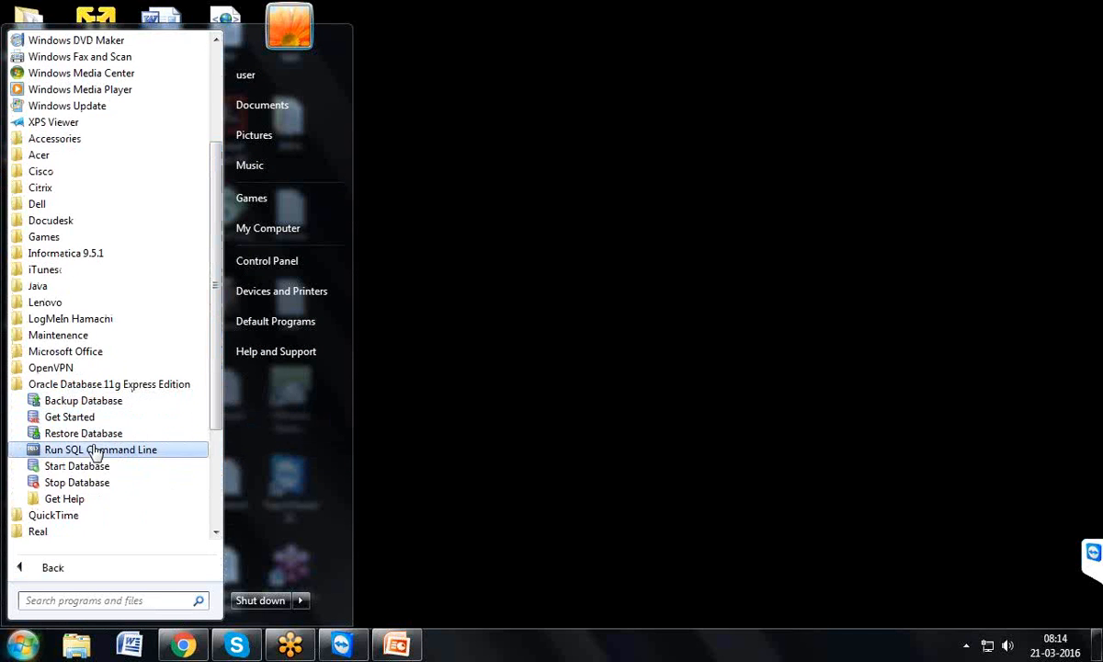
left_click(160, 451)
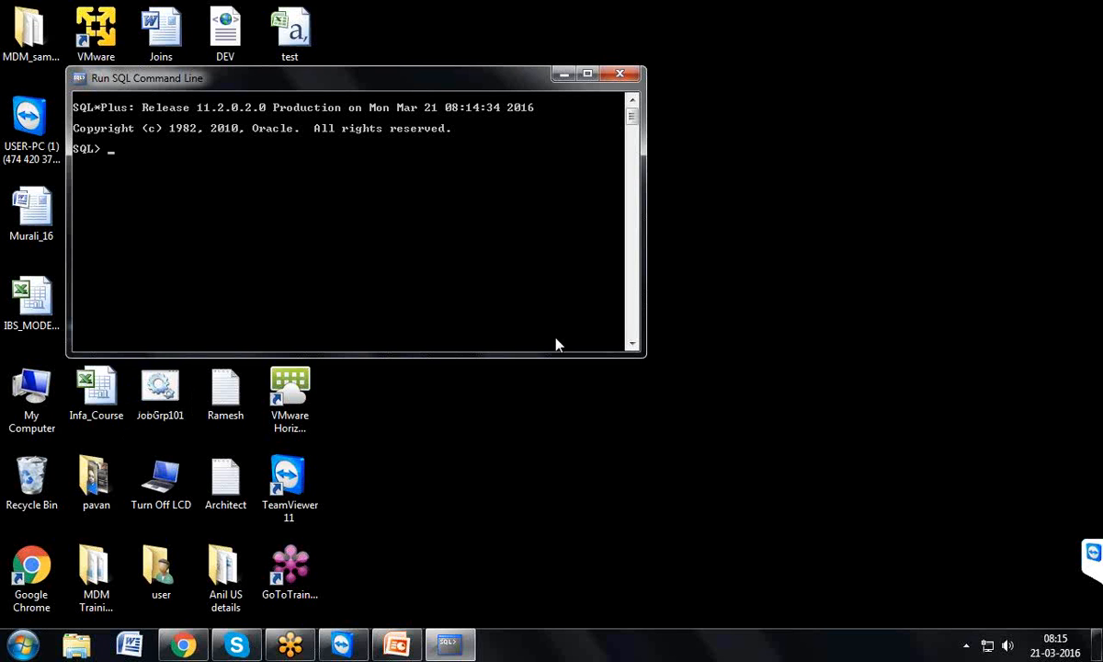
left_click(618, 73)
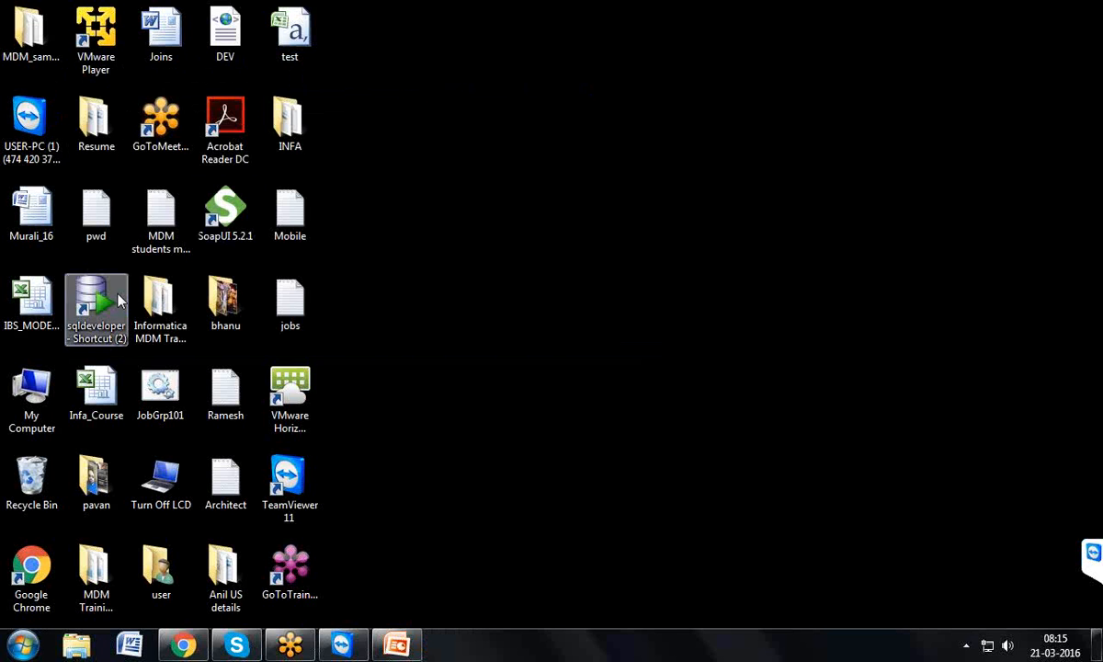
Launch Oracle SQL Developer from the desktop shortcut and dismiss the Tip of the Day
left_click(95, 290)
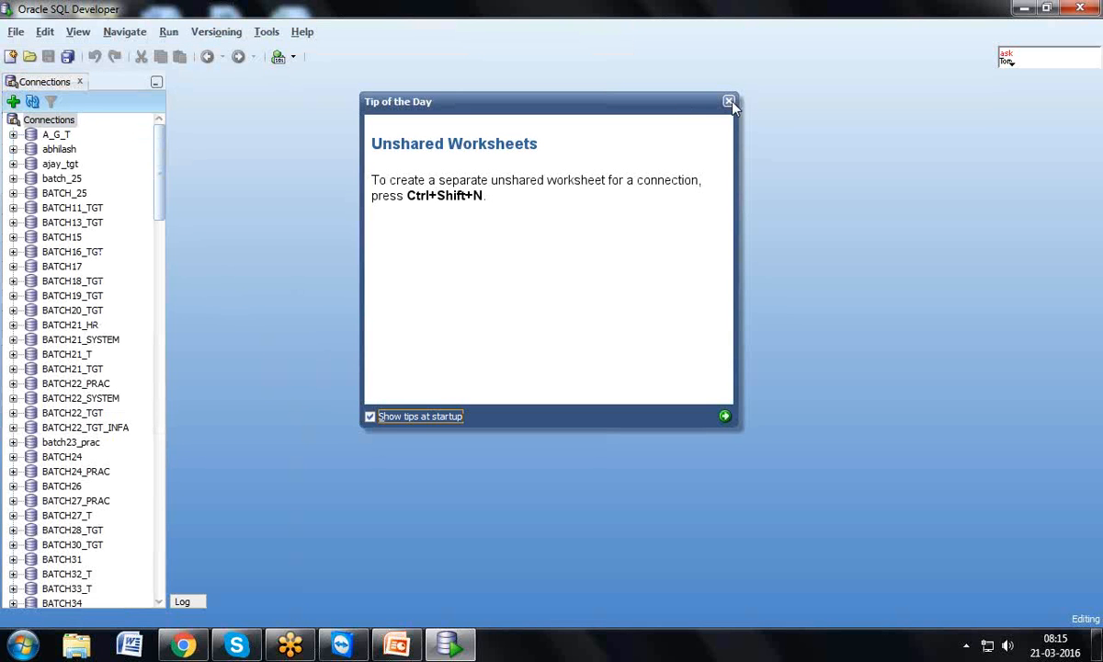
left_click(728, 101)
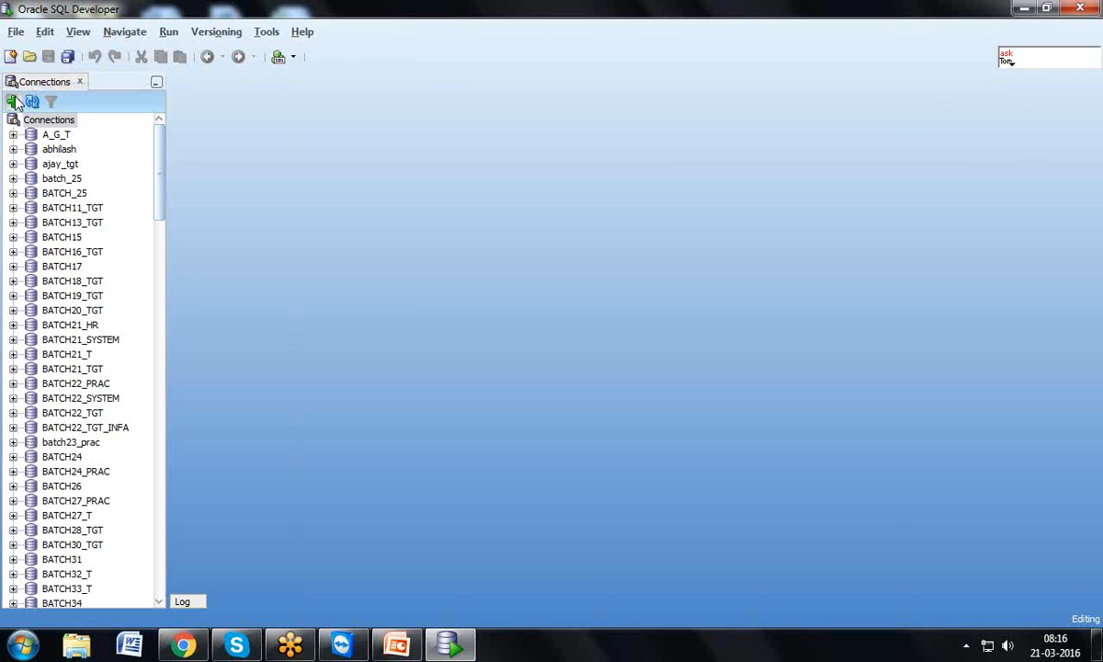
Start a new connection named HR_BATCH52 with username HR and its password
left_click(12, 101)
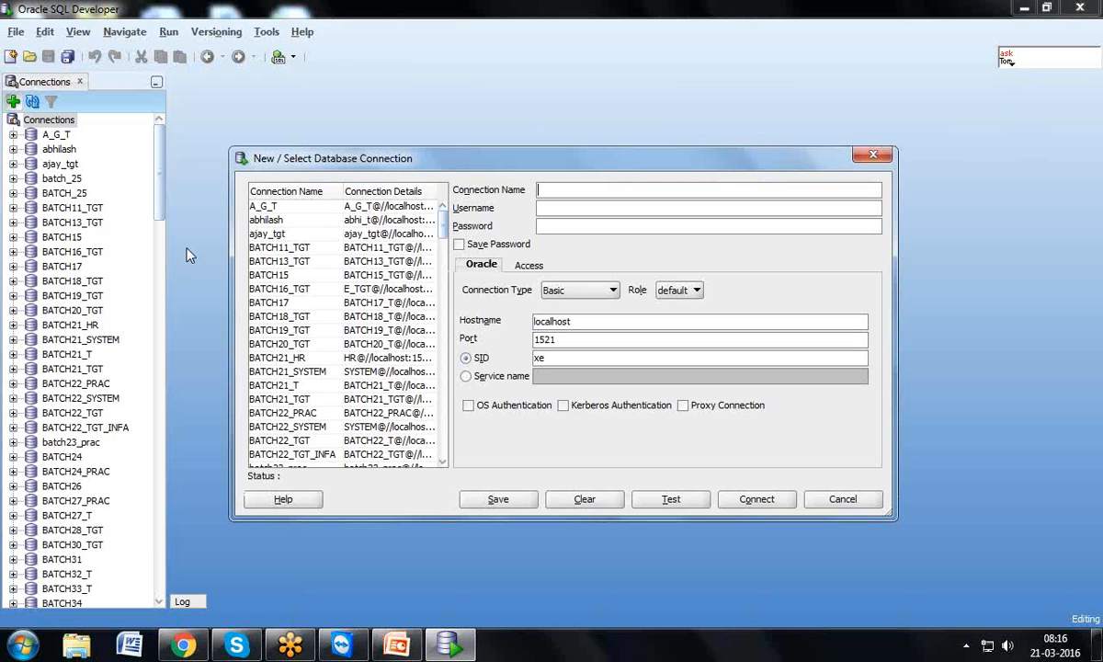
type("a")
key("BackSpace")
type("HR!_BATCH51")
key("BackSpace")
type("2")
left_click(547, 212)
type("HRhr")
Test the HR_BATCH52 connection, save its password, and connect
left_click(666, 503)
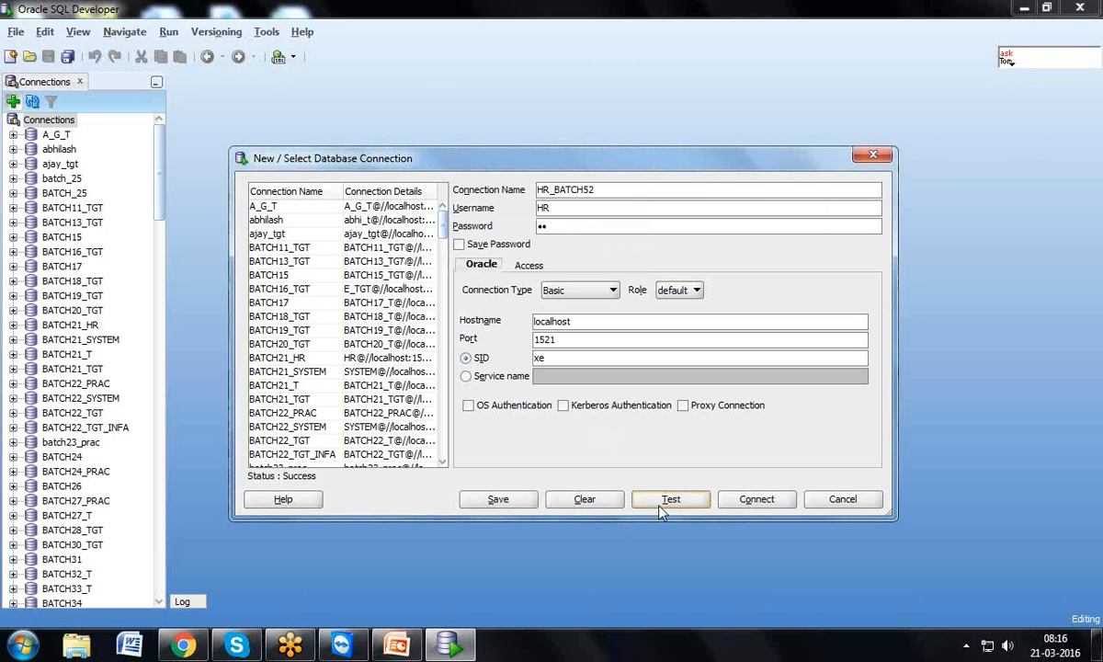
left_click(458, 243)
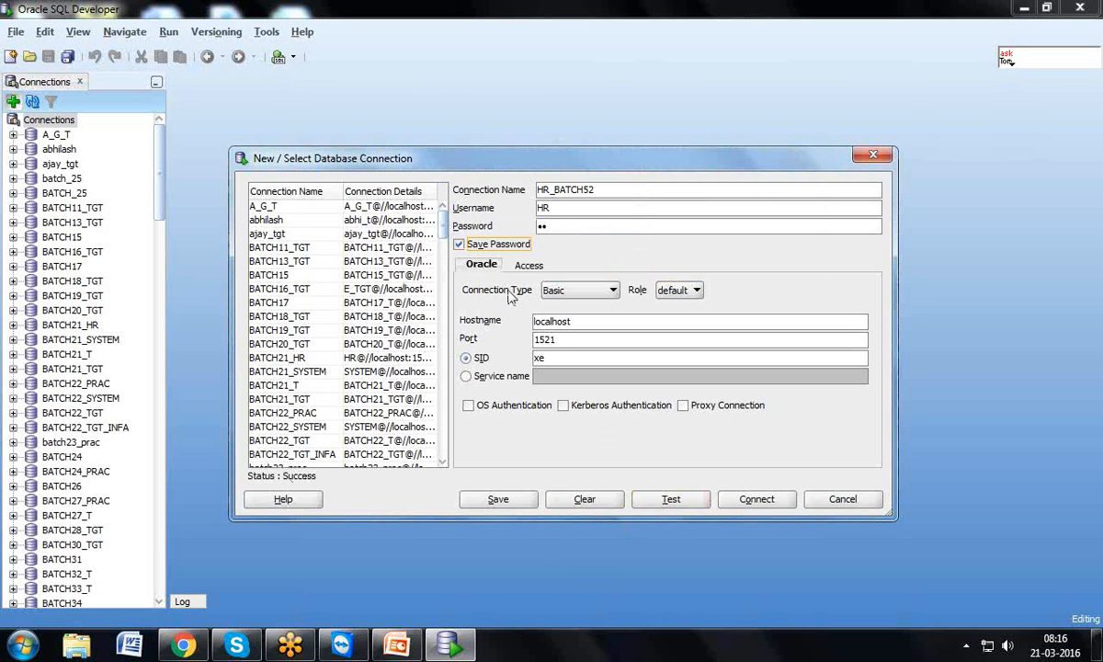
left_click(736, 499)
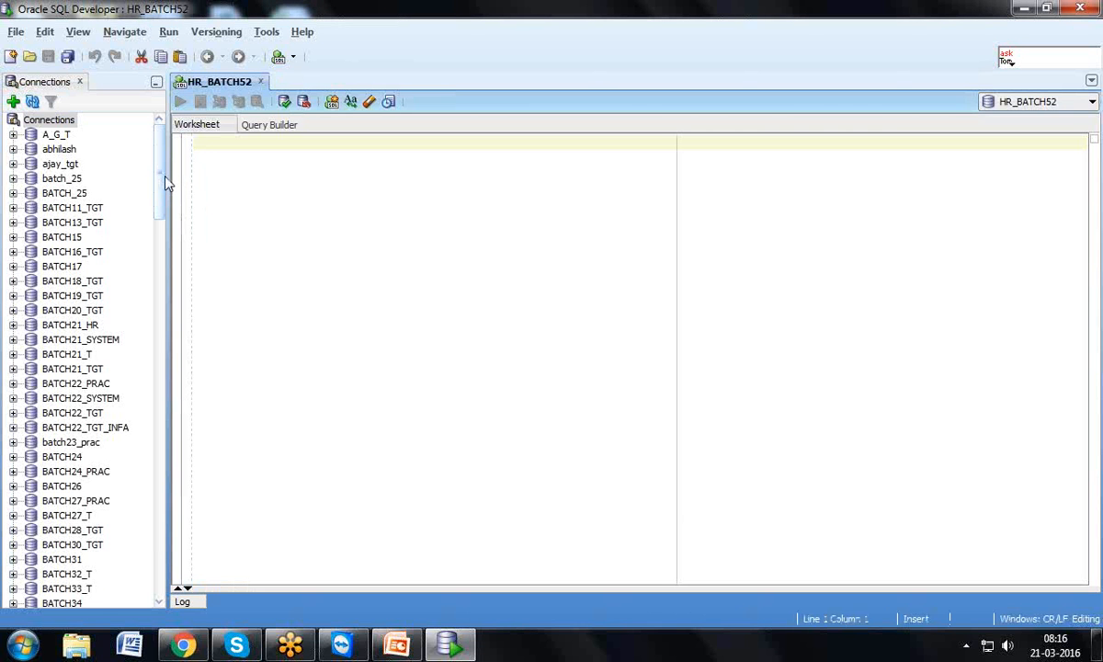
left_click_drag(164, 182, 180, 371)
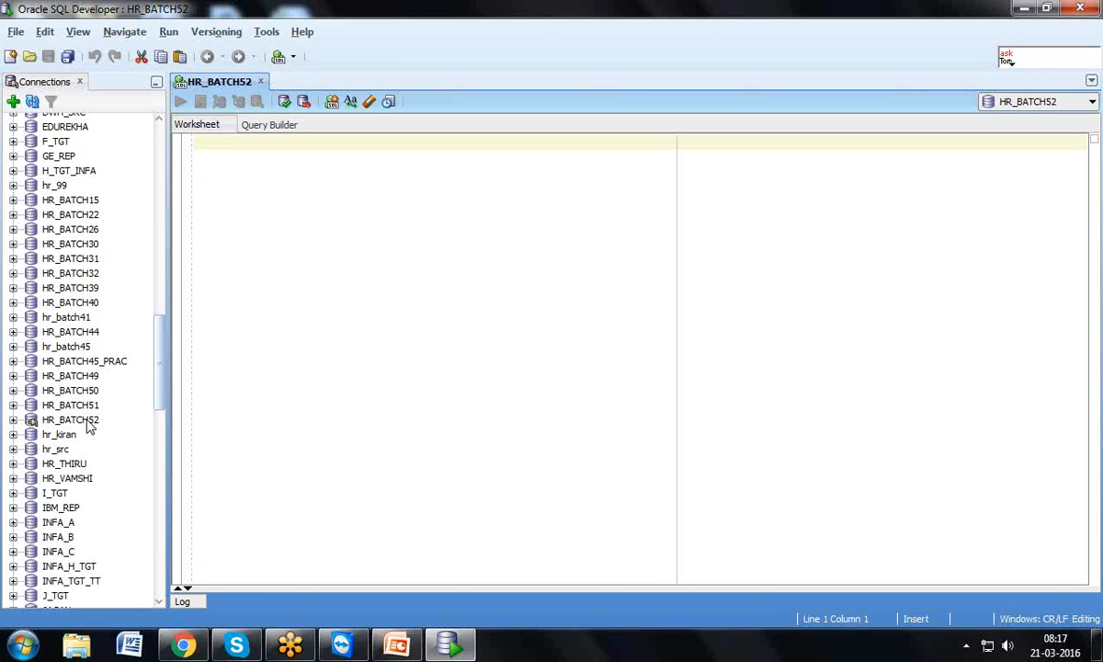
Expand HR_BATCH52 and its Tables node to list EMPLOYEES, DEPARTMENTS and others, then focus the worksheet
left_click(14, 421)
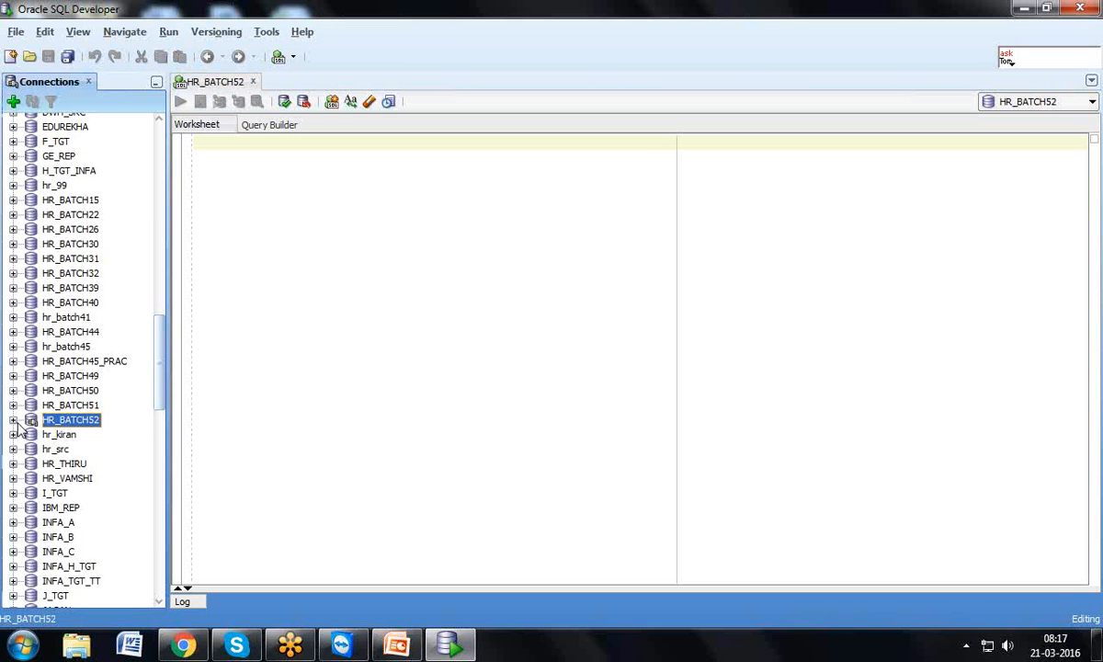
left_click(13, 421)
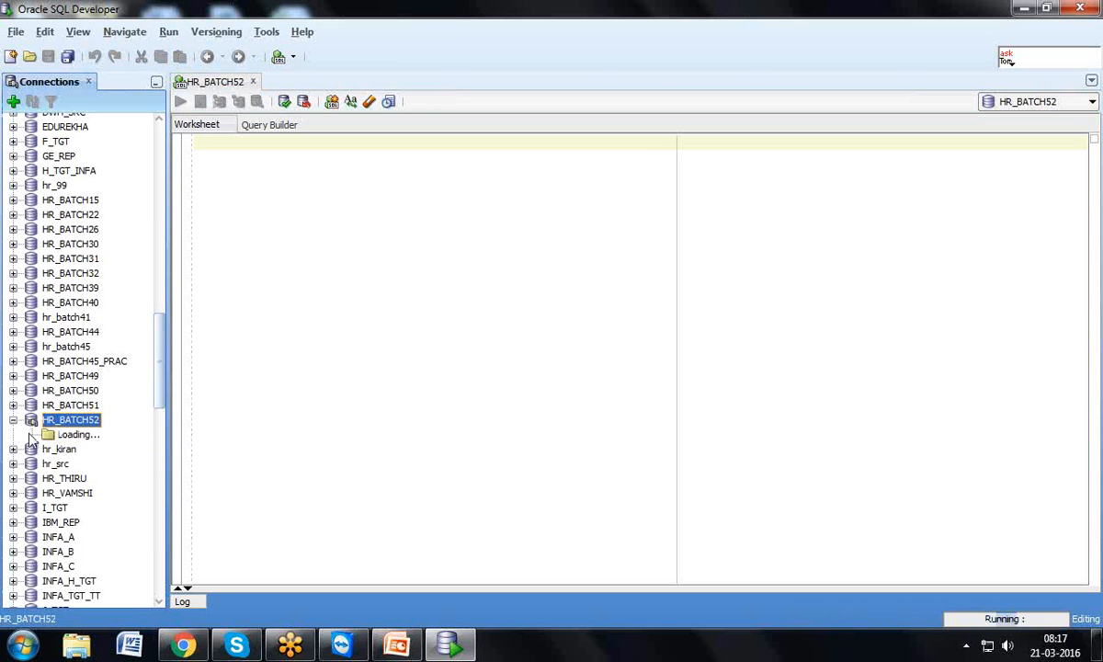
left_click(31, 435)
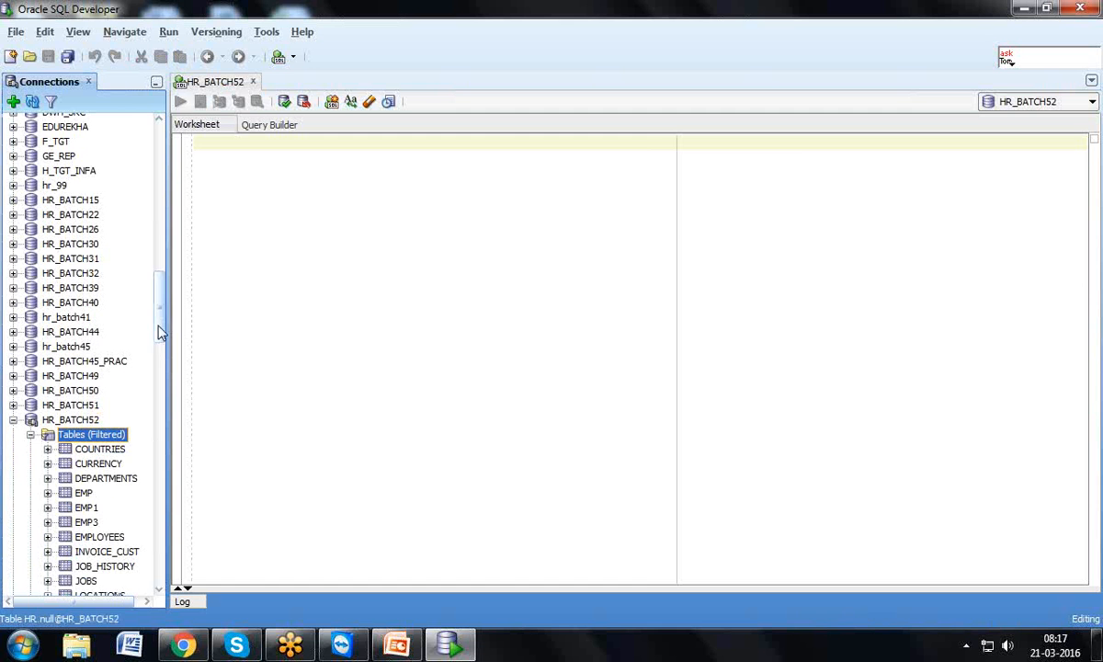
left_click_drag(159, 317, 160, 173)
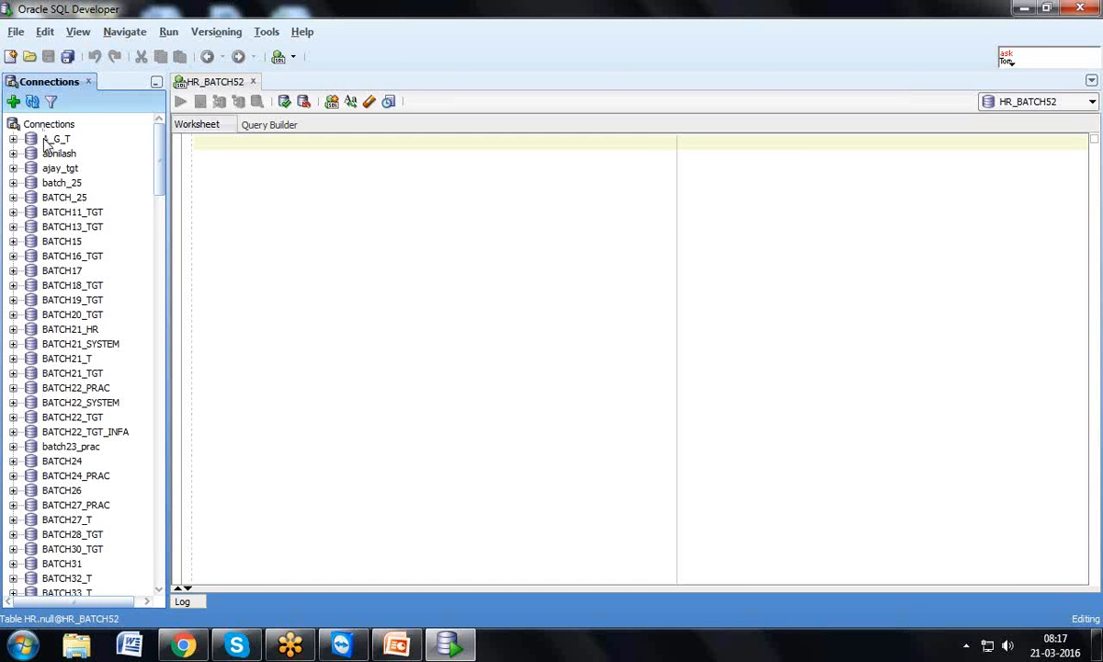
left_click_drag(162, 191, 166, 365)
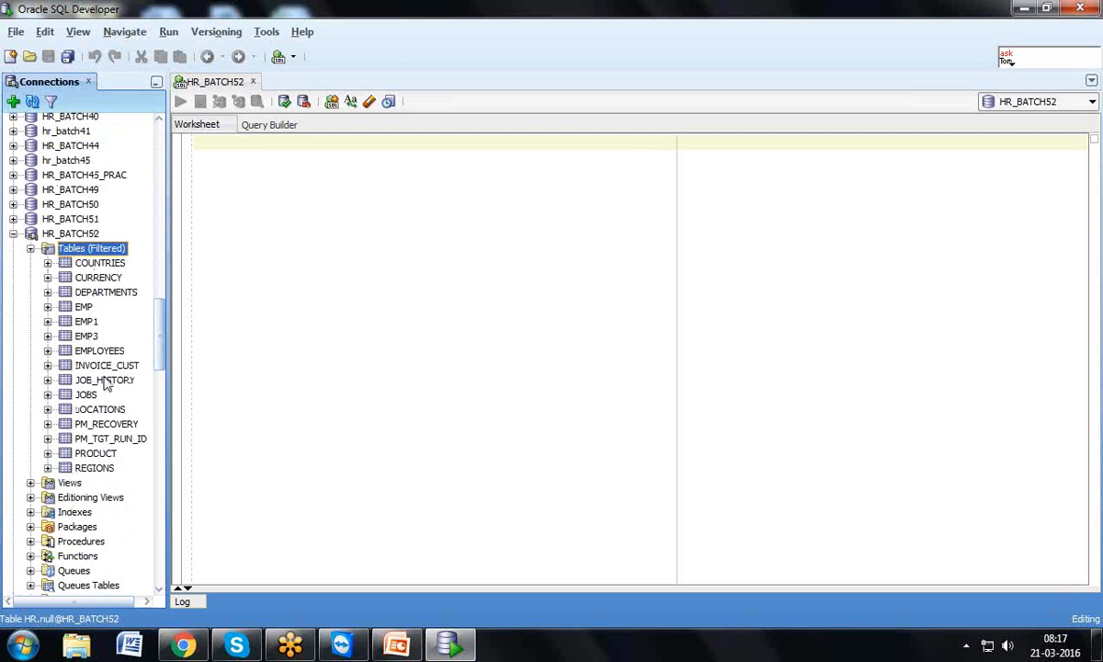
left_click(237, 186)
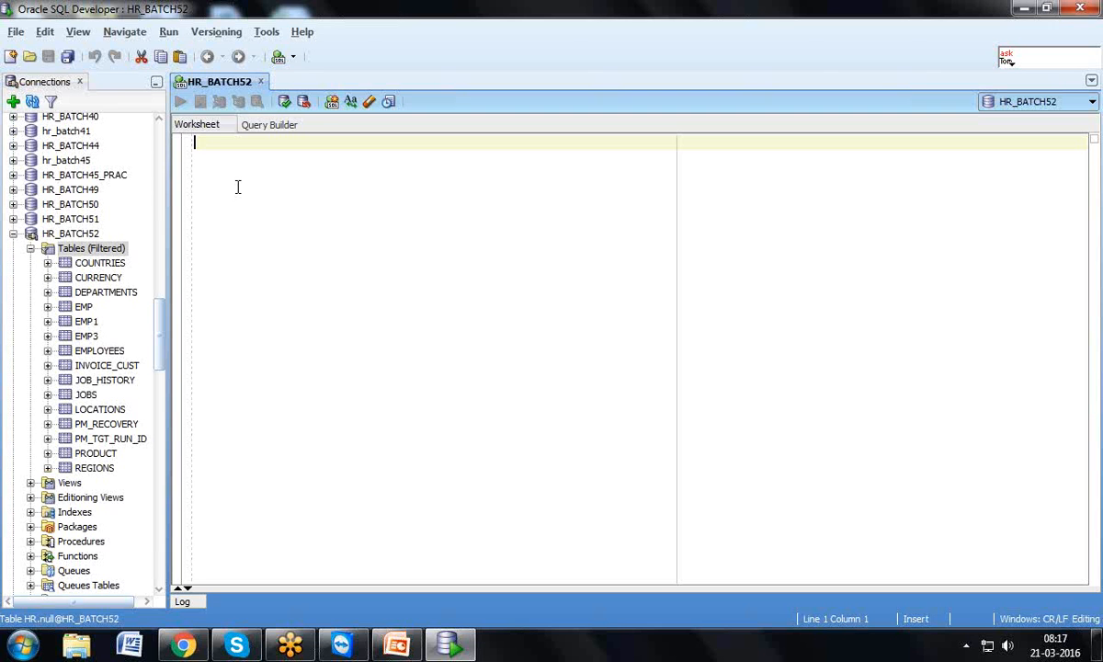
Write CREATE USER BATCH52_T IDENTIFIED BY plus a password in the worksheet, then select it
type("CRE")
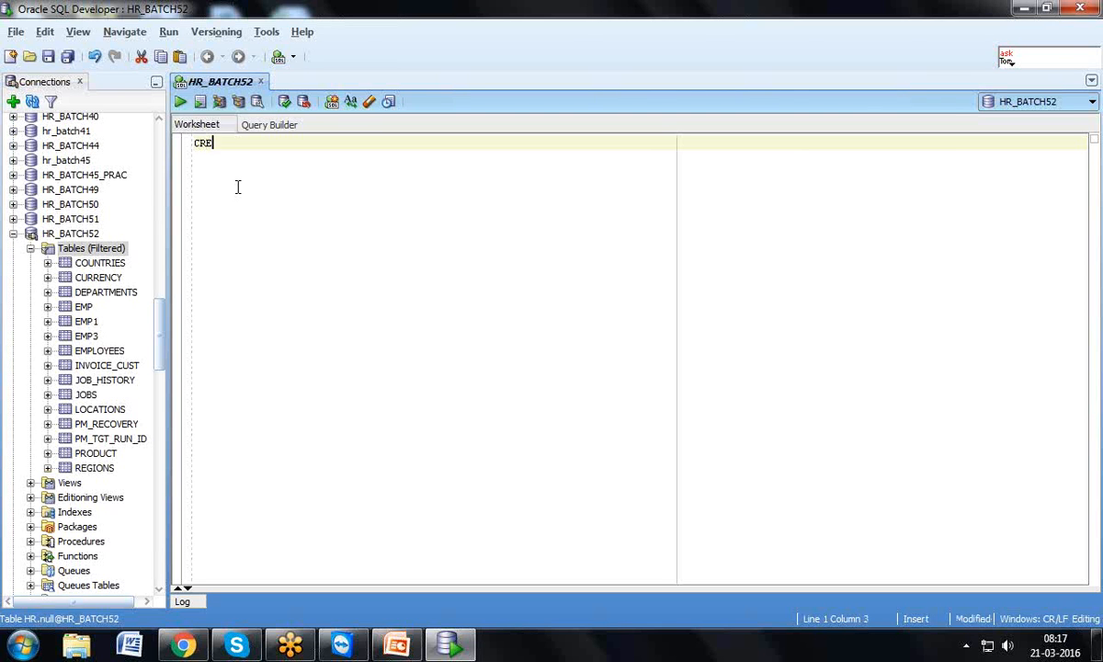
type("ATE USER BATCH")
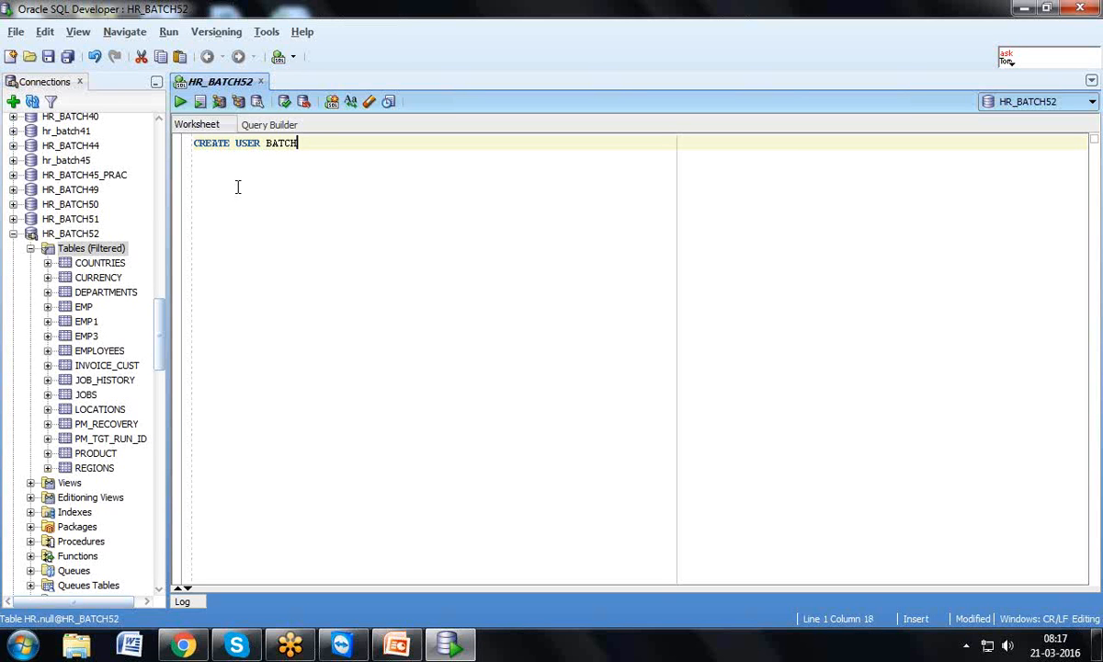
type("52_T")
type("IDENTIFIED BY ")
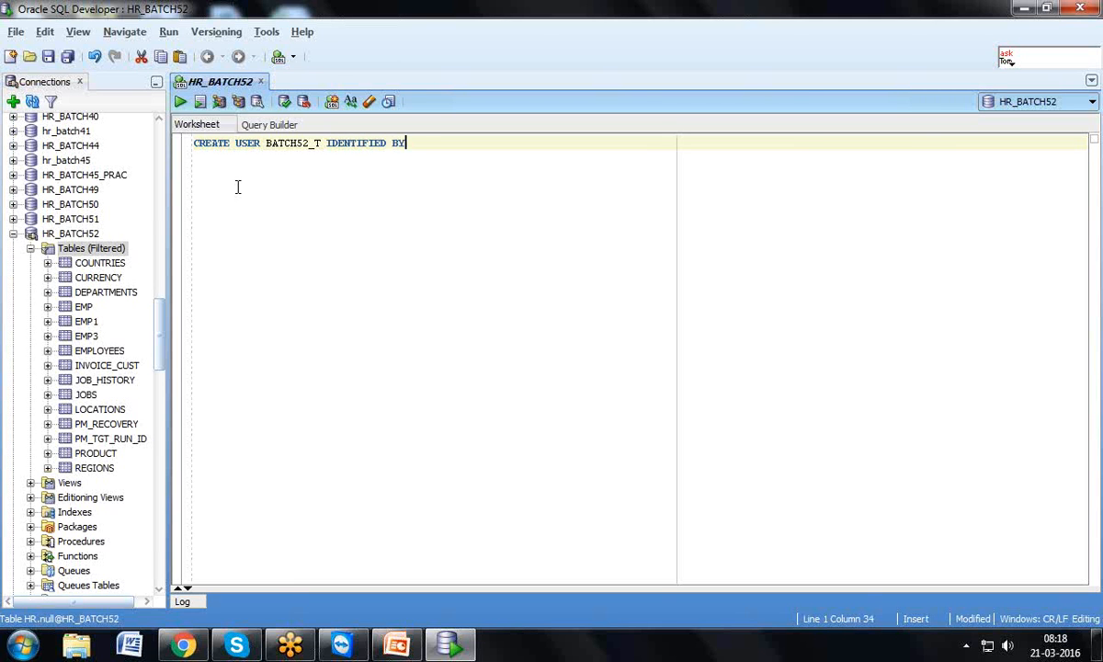
type("BATCH52_T")
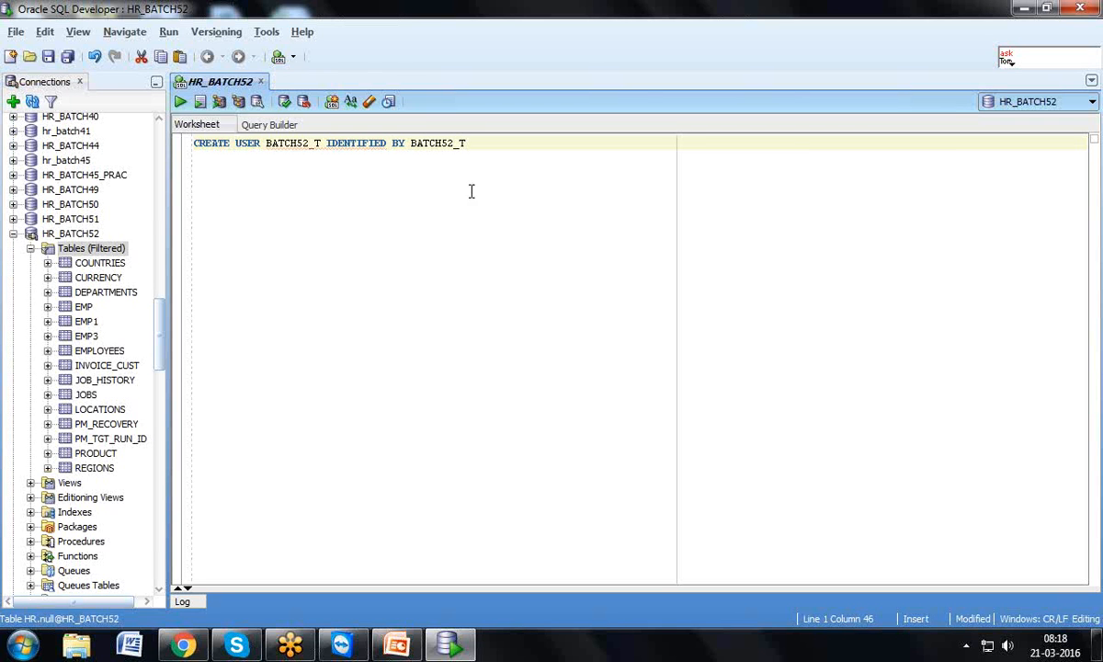
key("shift+Home")
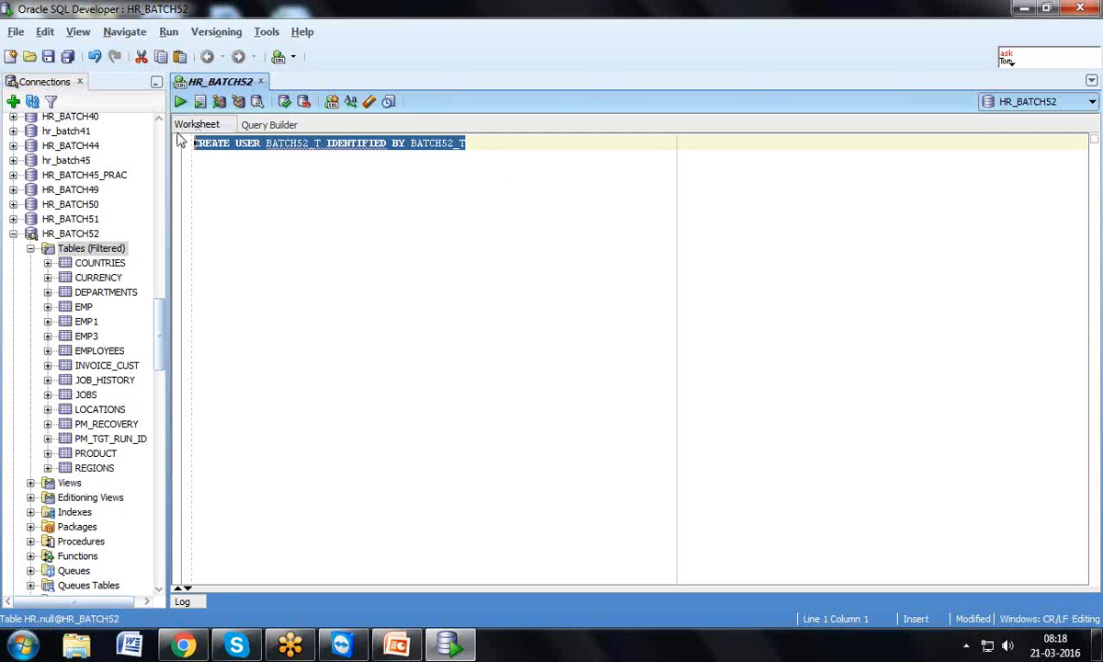
left_click(180, 102)
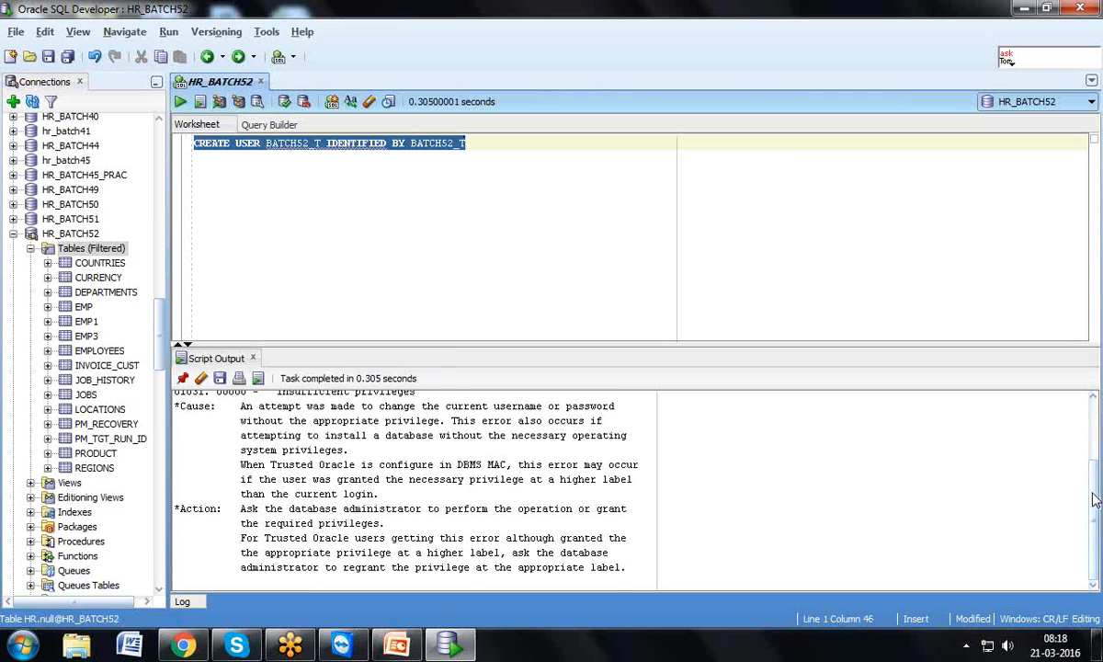
scroll(1095, 486, "up", 1)
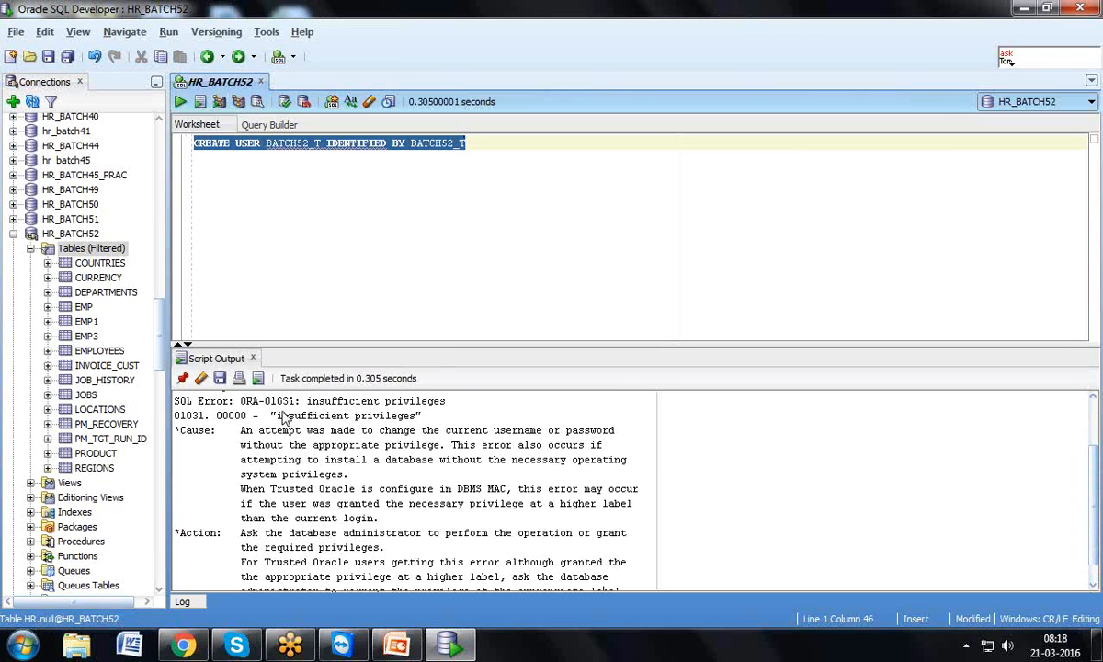
left_click_drag(276, 416, 426, 429)
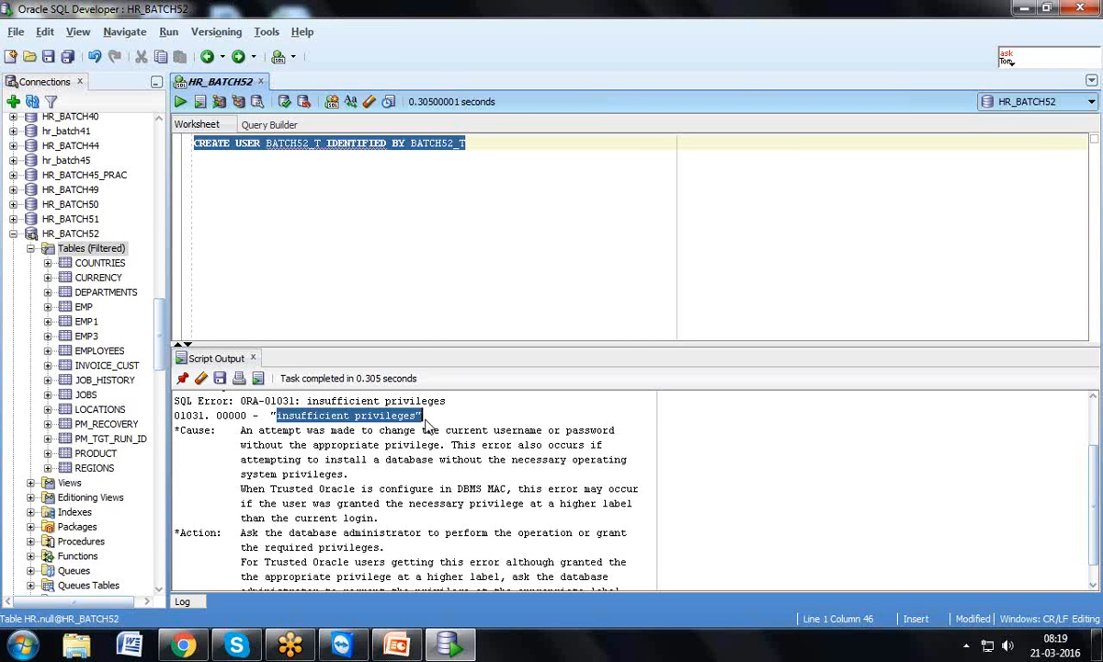
left_click_drag(163, 313, 175, 119)
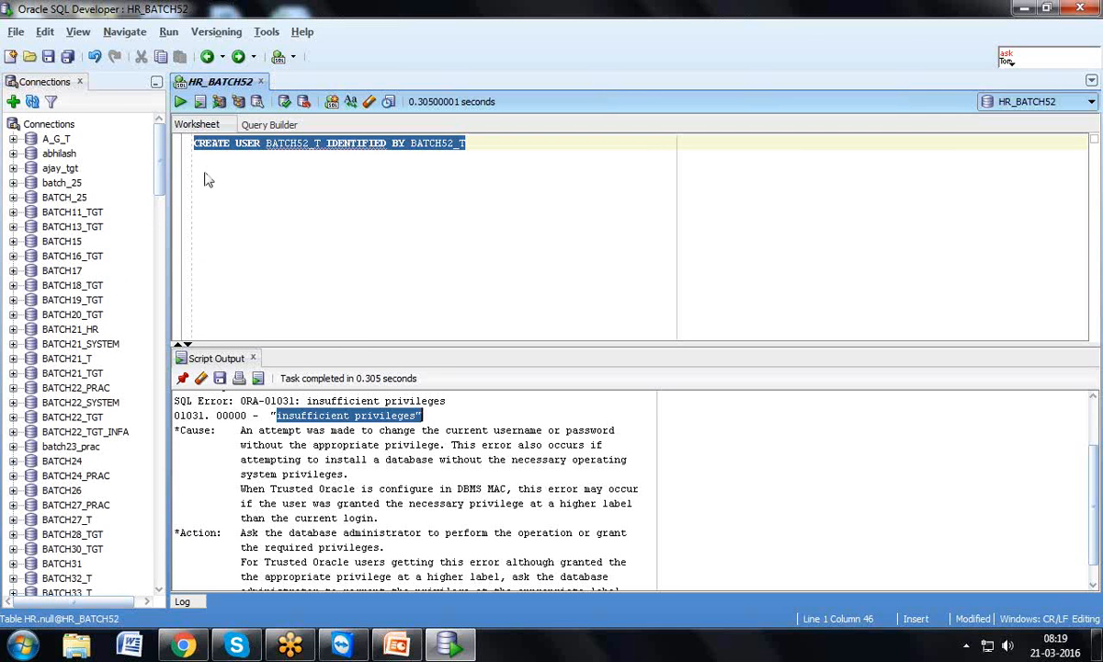
scroll(155, 166, "down", 10)
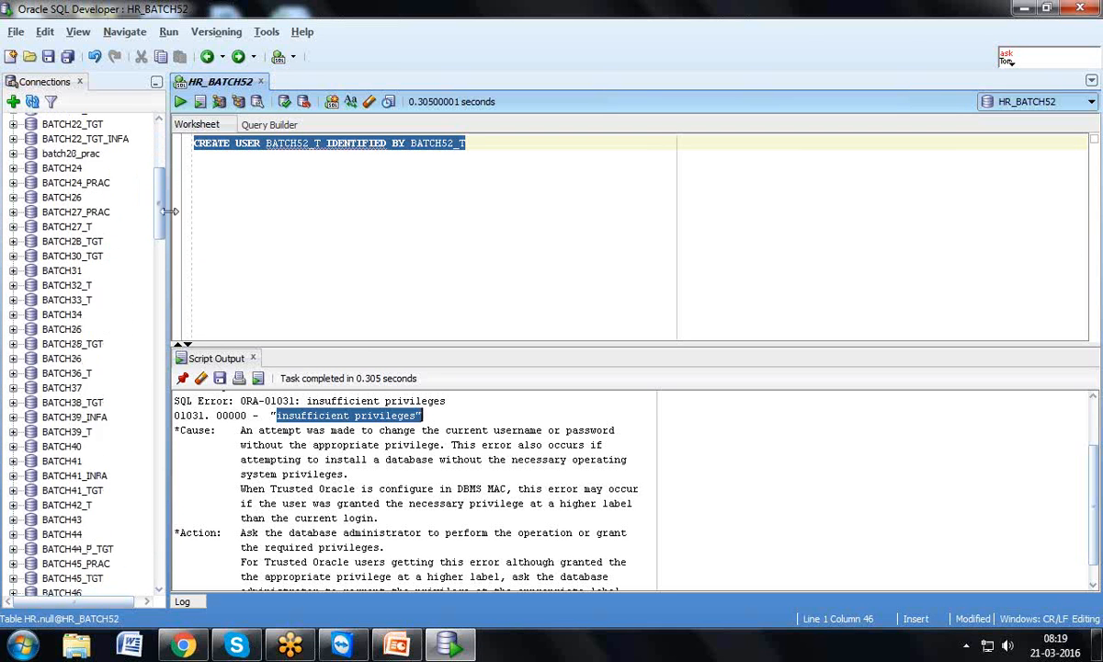
scroll(168, 276, "down", 15)
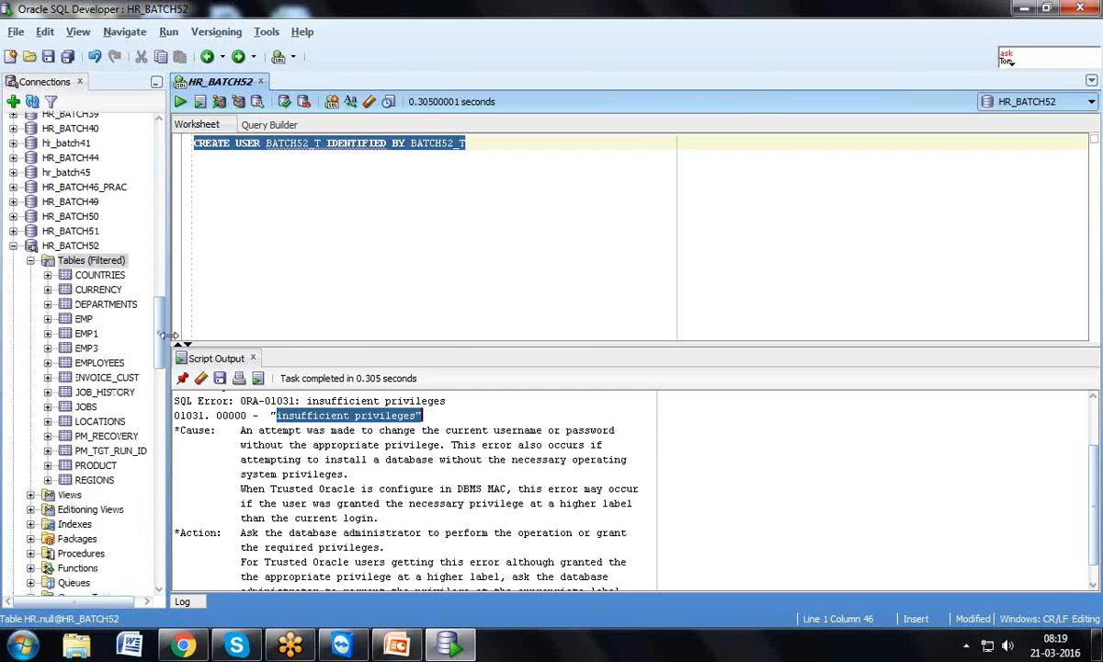
left_click_drag(176, 402, 189, 504)
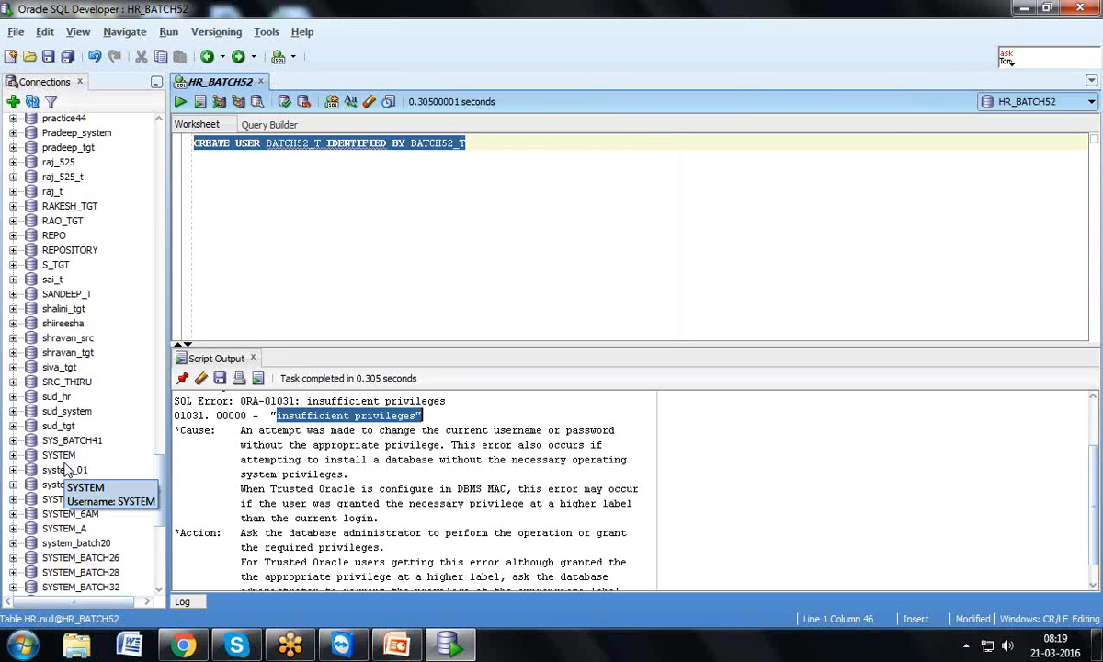
Start a new connection named SYSTEM_BATCH51 for user SYSTEM with its password
left_click(12, 103)
type("SYSTEM")
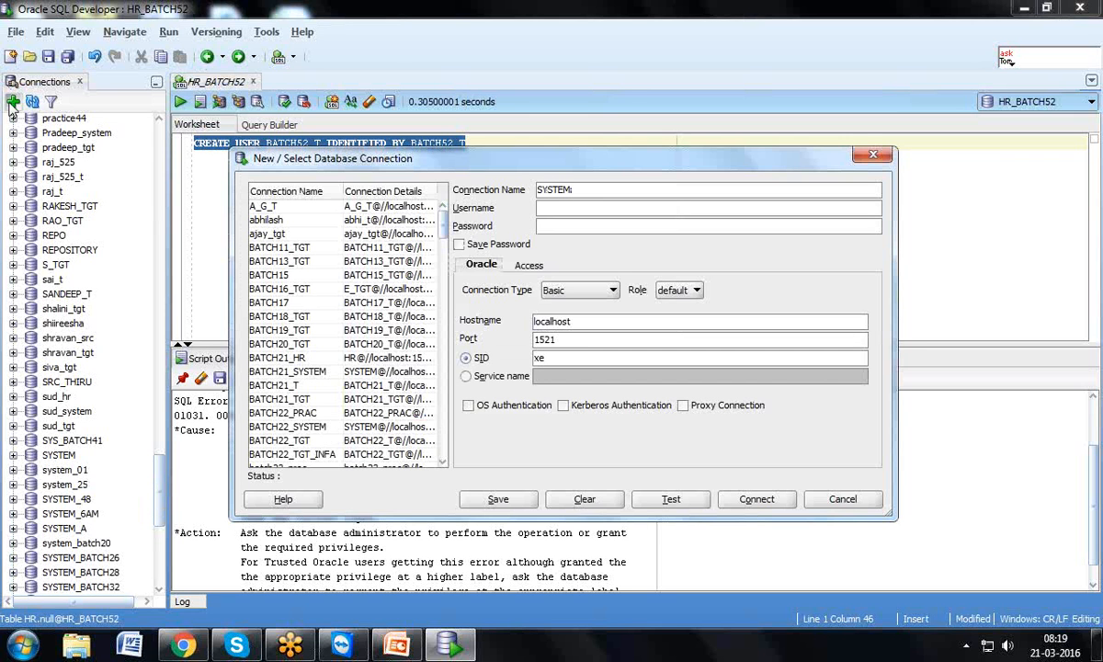
type("_BATCH51")
key("Tab")
type("SYSTEM")
key("Tab")
type("admin1")
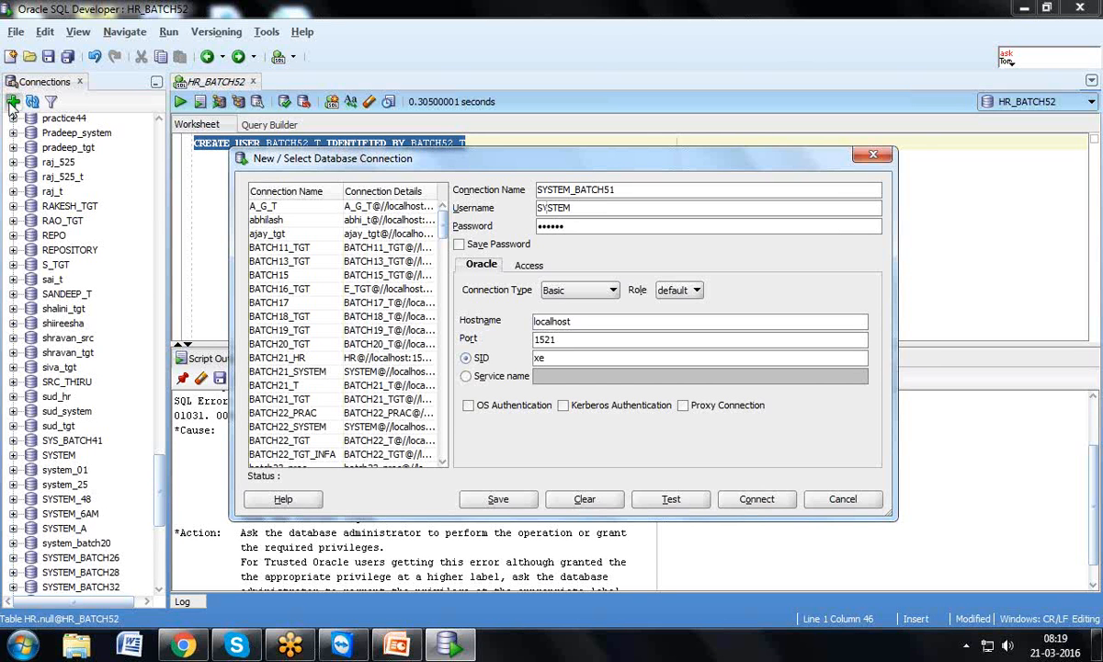
Test the SYSTEM_BATCH51 connection, save its password, and connect
left_click(671, 499)
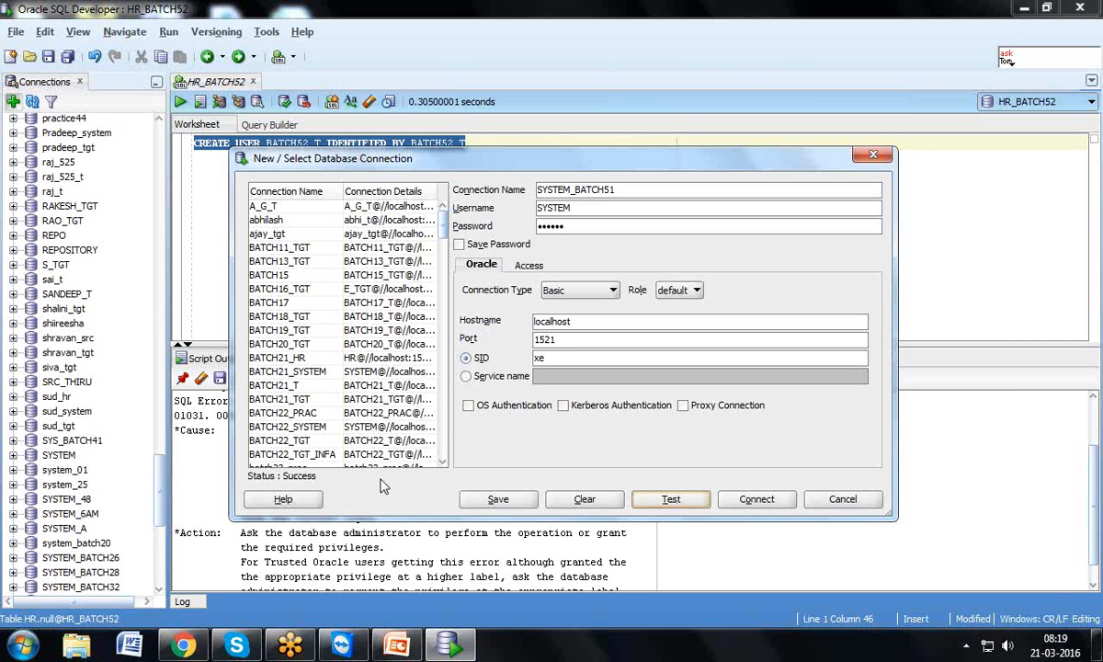
left_click(459, 244)
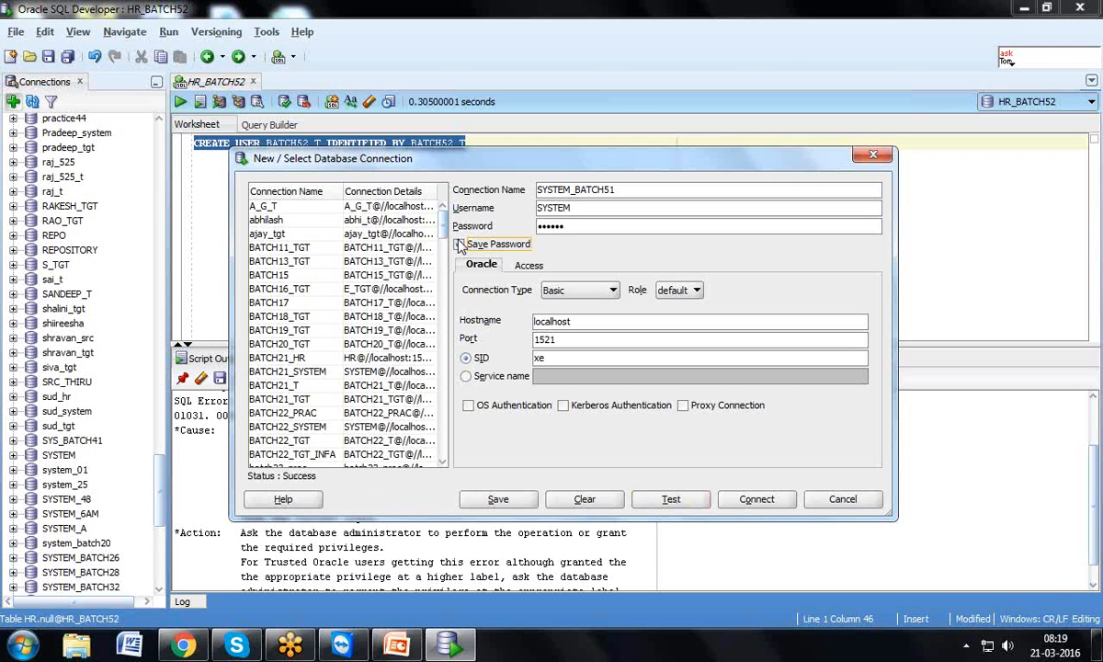
left_click(757, 499)
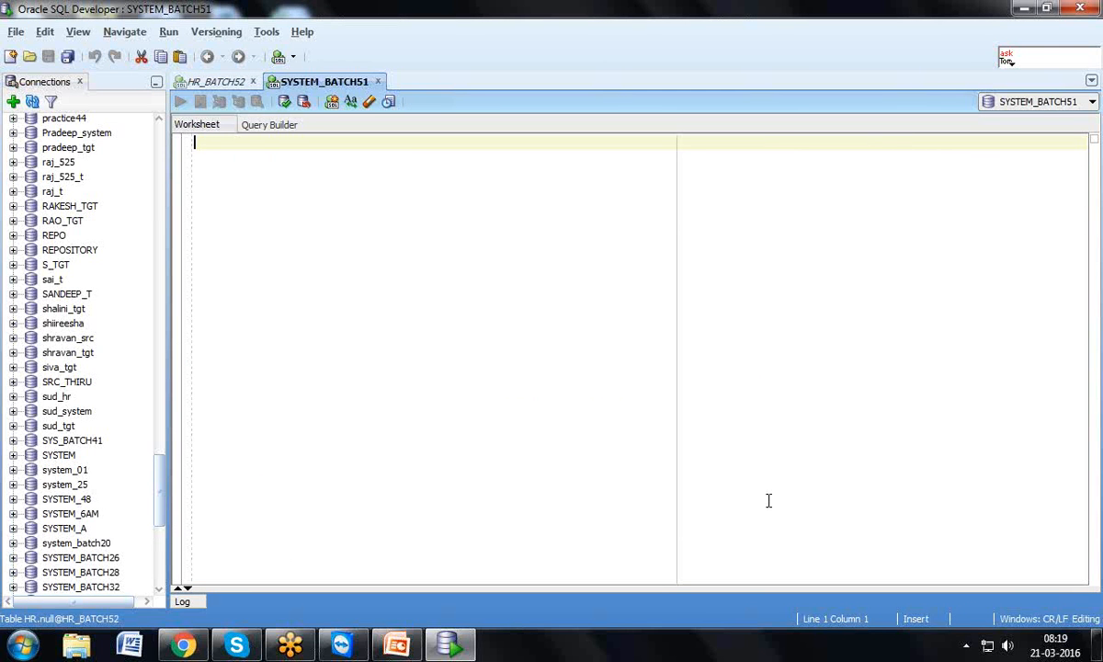
Run CREATE USER BATCH52_T IDENTIFIED BY a password under SYSTEM_BATCH51, confirming the user was created
type("CRE")
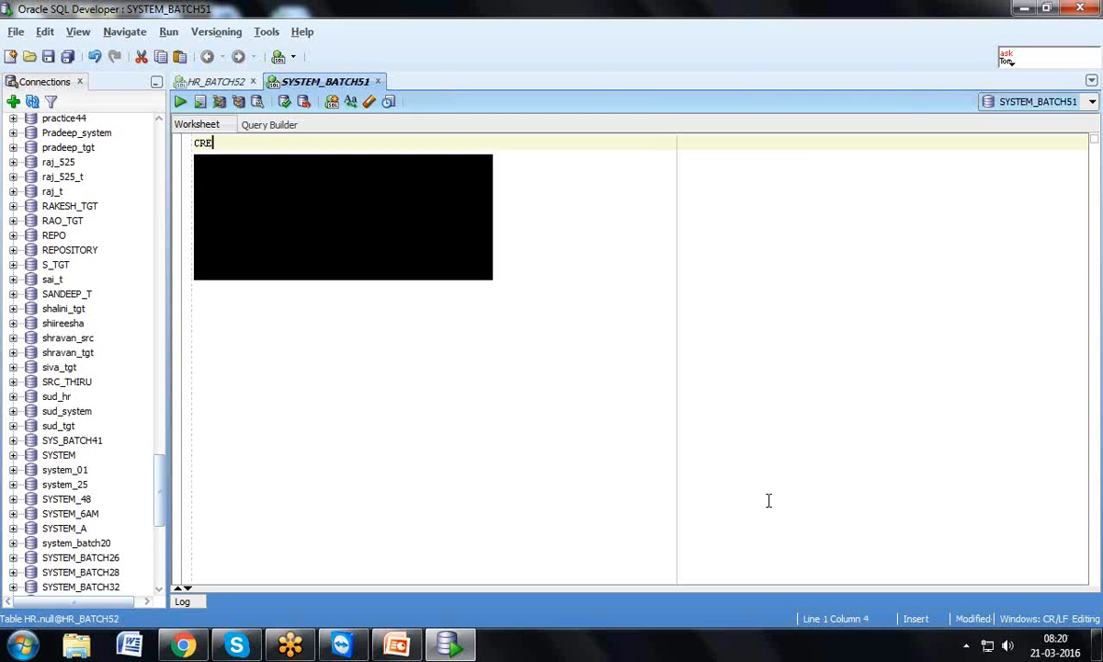
type("ATE USER ")
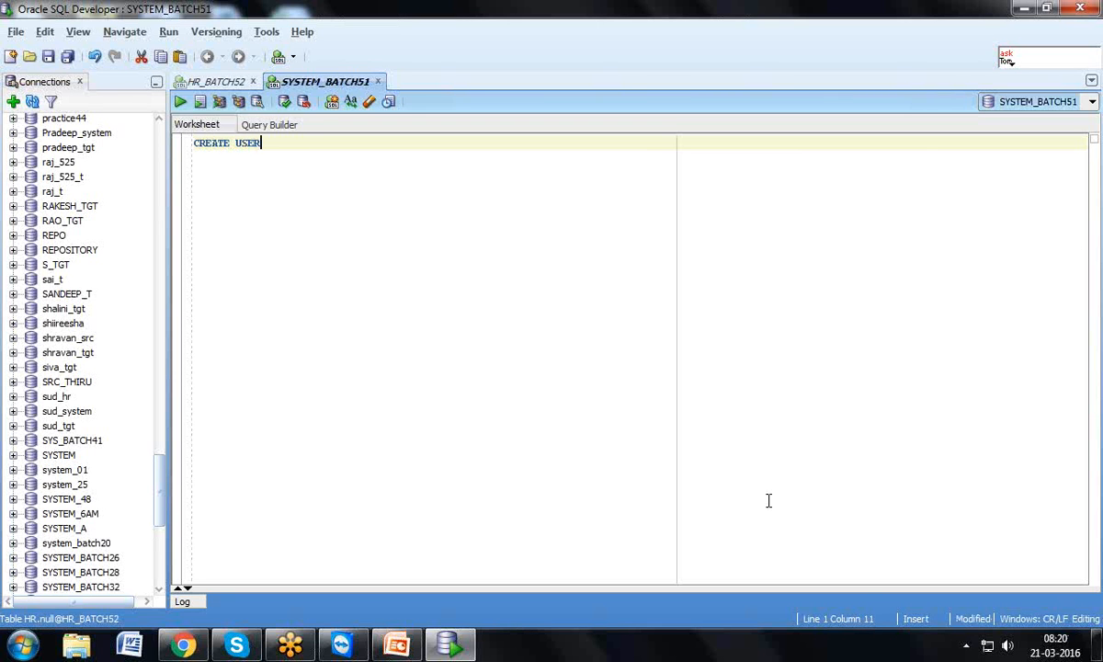
type("BATCH52_ T IDENTIFIED ")
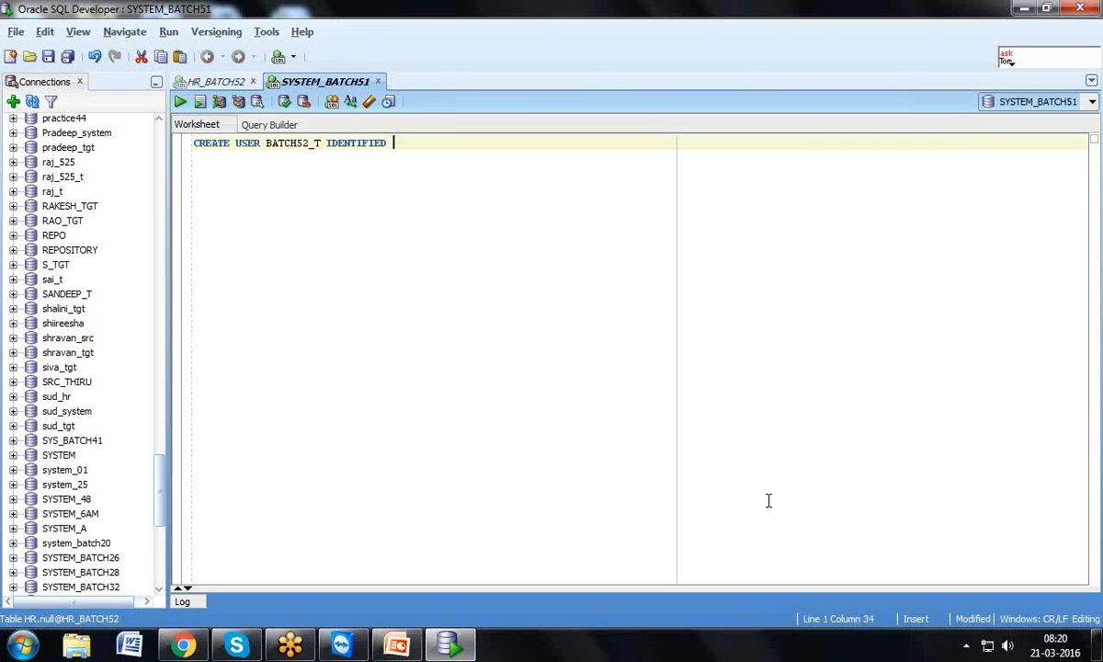
type("BY BATCH52_T")
left_click(179, 101)
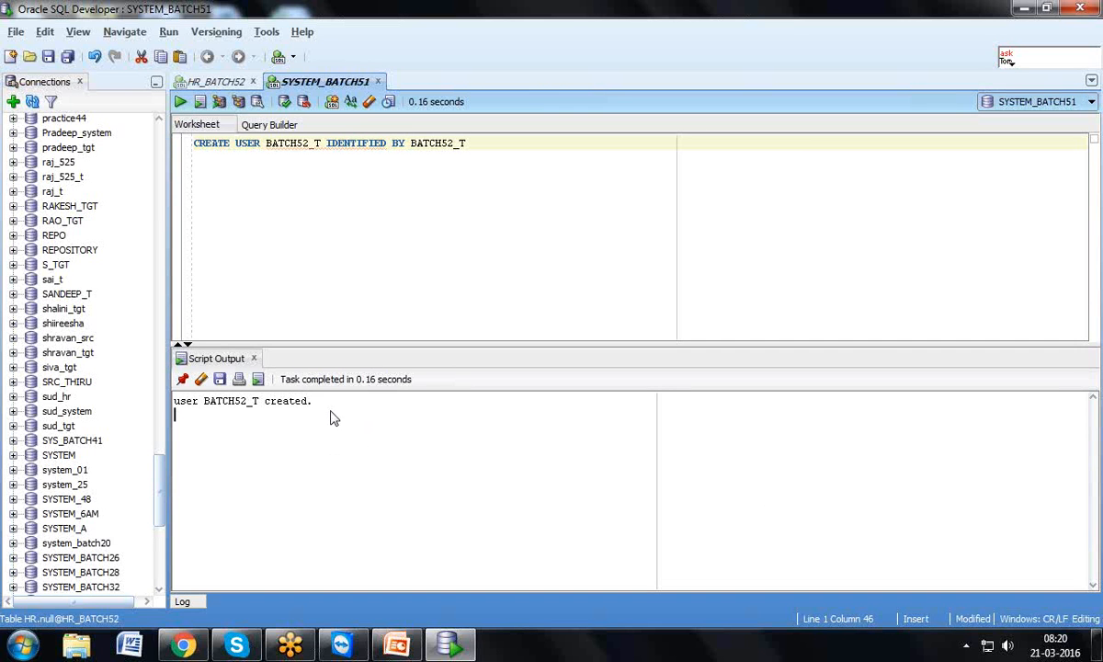
left_click_drag(315, 410, 165, 404)
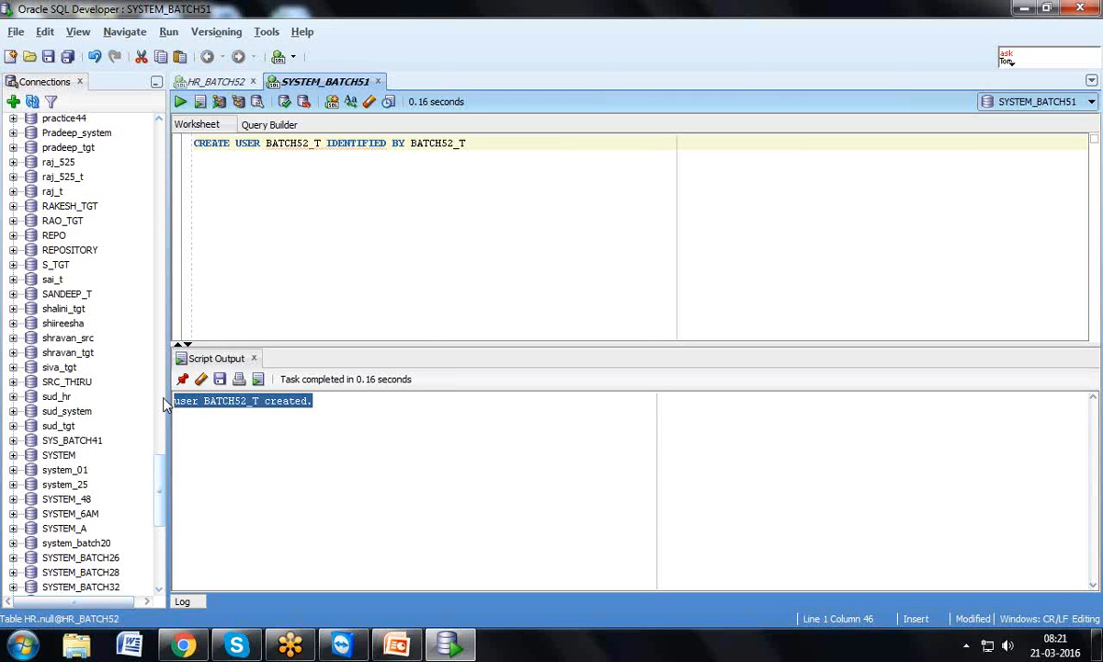
left_click(485, 150)
Add GRANT DBA TO BATCH52_T on a new line and run it alone
key("Return")
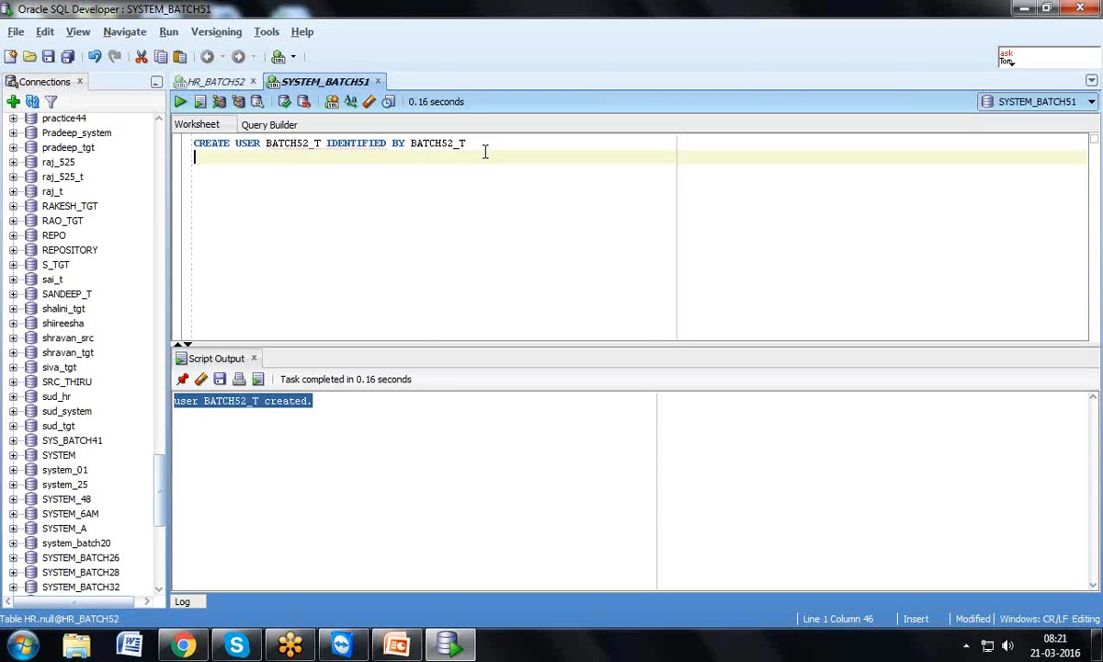
key("Return")
type("GRANT ")
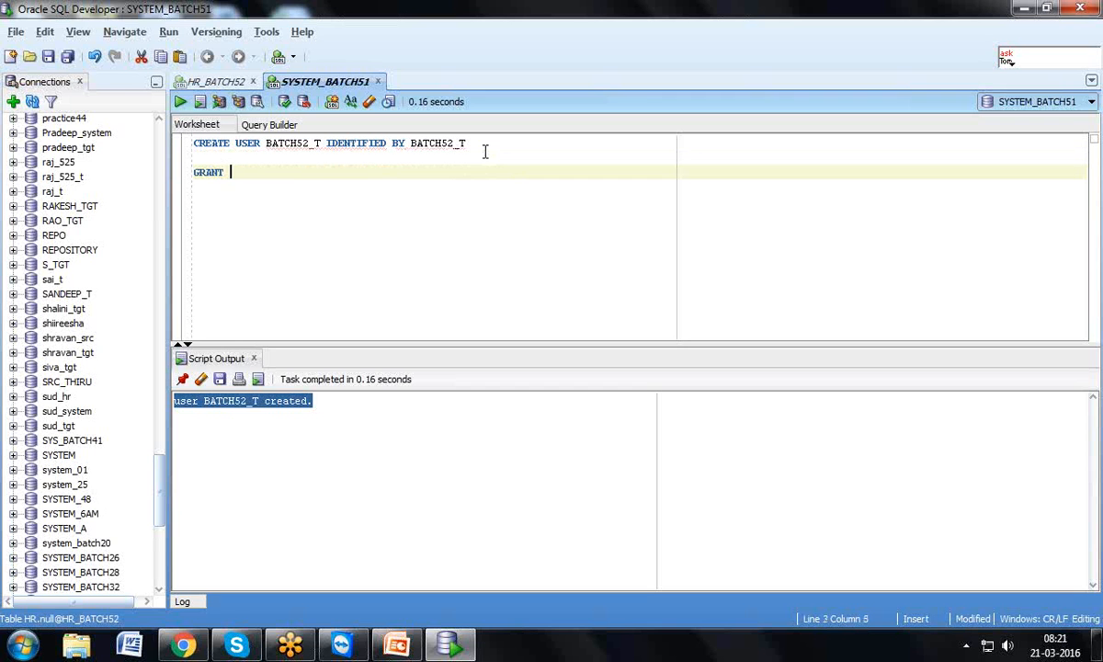
type("DBA")
type("TO BATCH52_T")
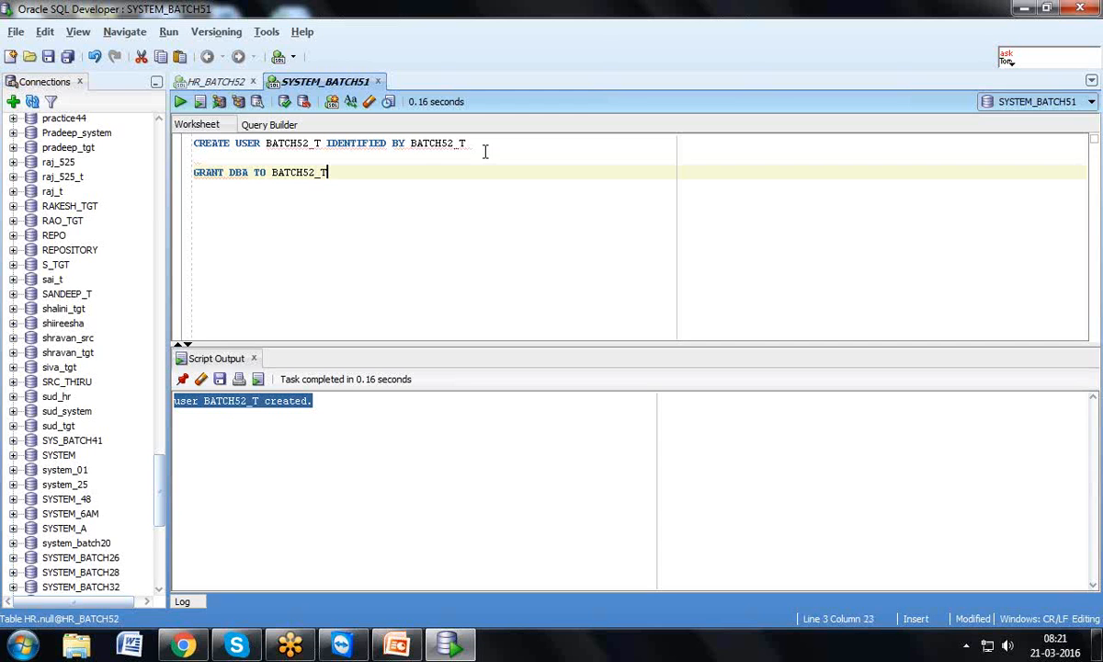
left_click_drag(329, 173, 172, 182)
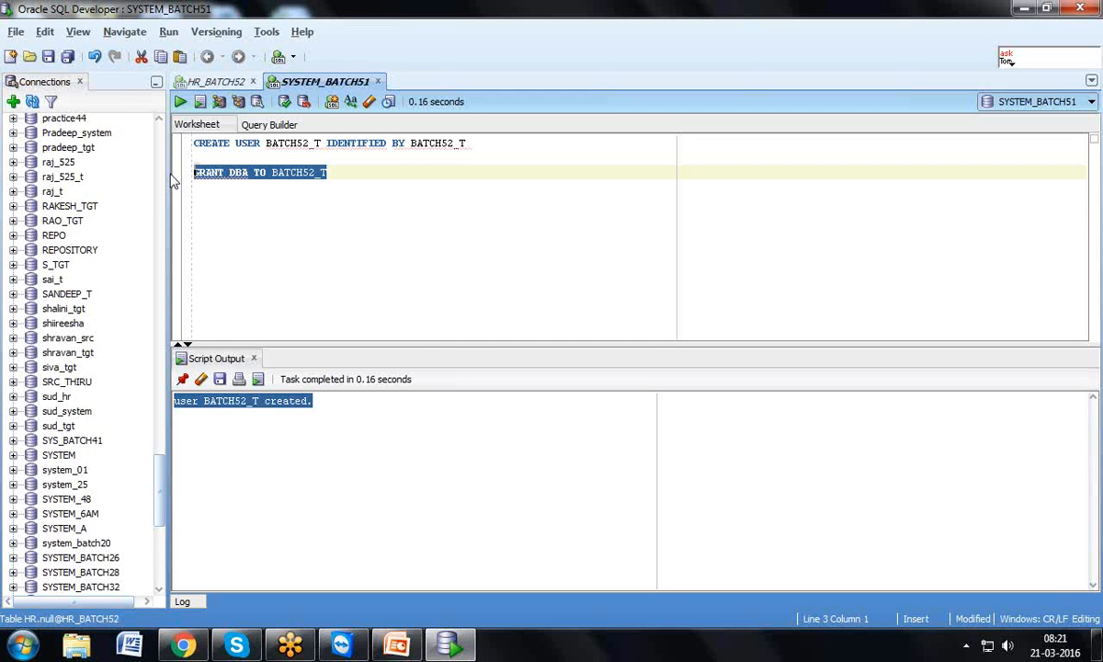
left_click(182, 102)
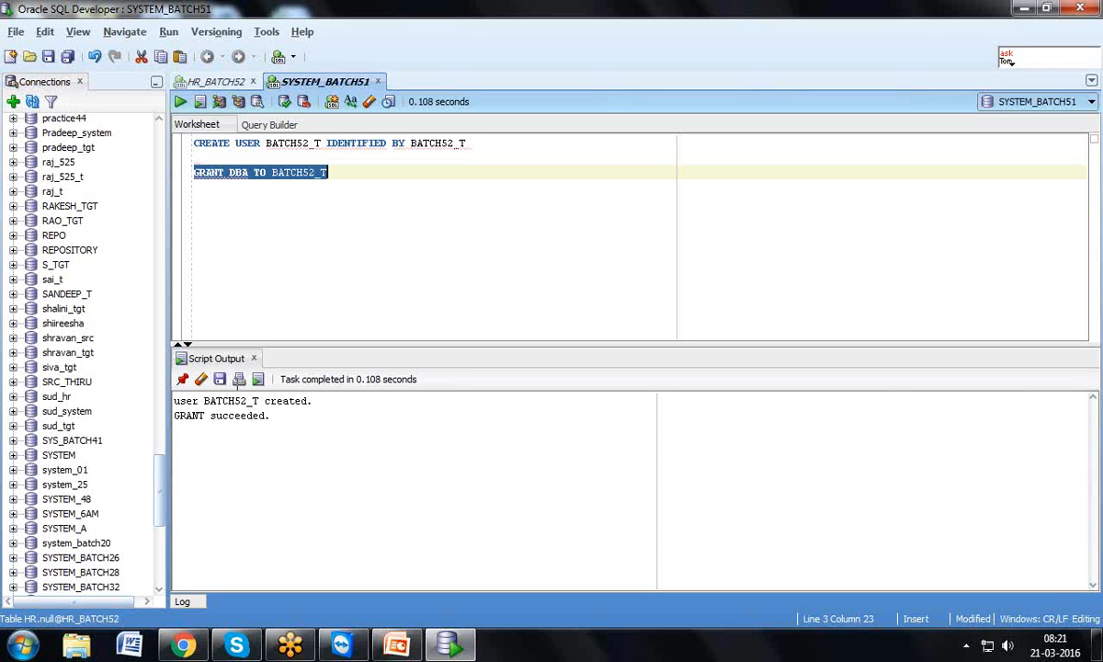
Start a new BATCH52 connection for user BATCH52_T with its password
left_click(13, 103)
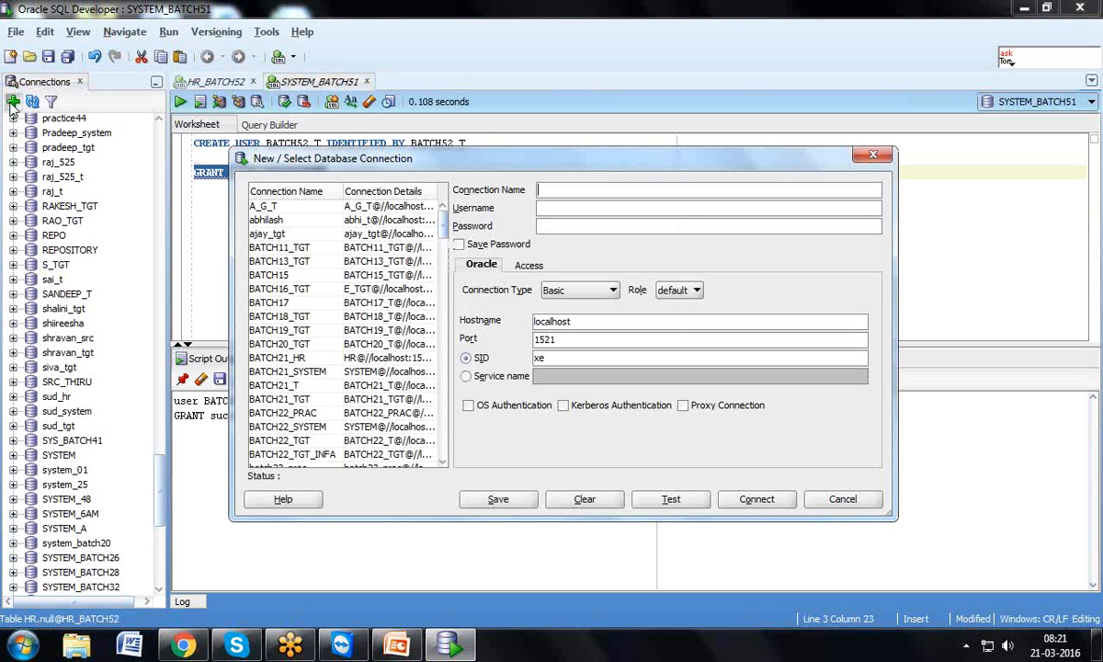
type("BATCH52_")
key("Tab")
type("BATCH52_T")
key("Tab")
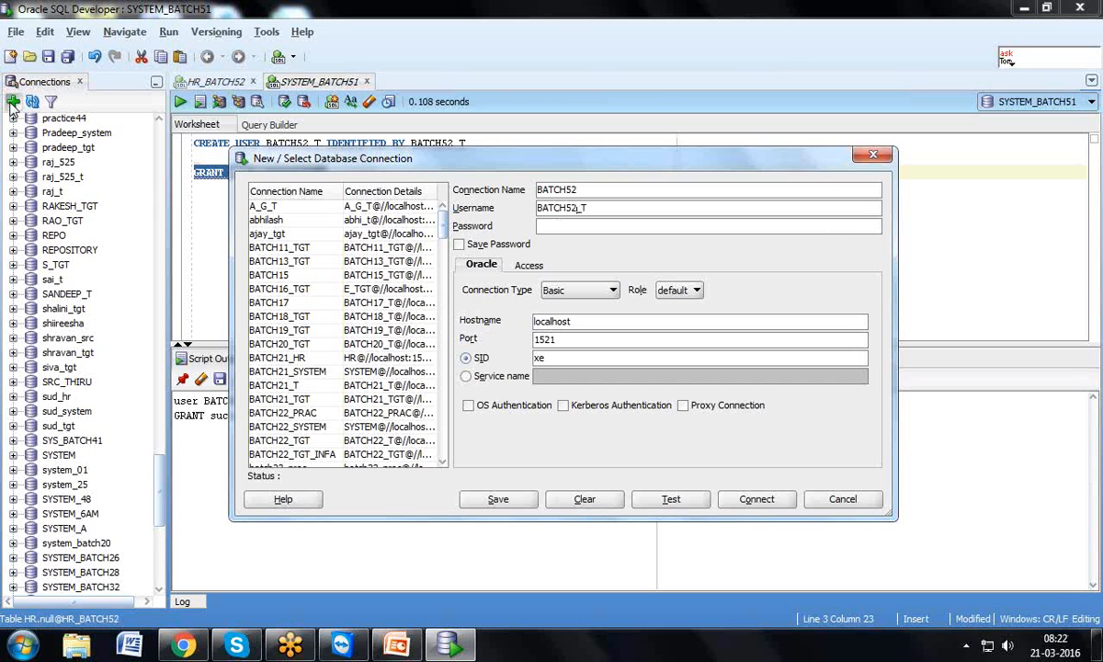
type("BATCH52_T")
Test, save the password and connect BATCH52, expand its Tables, then minimise SQL Developer
left_click(692, 504)
left_click(459, 243)
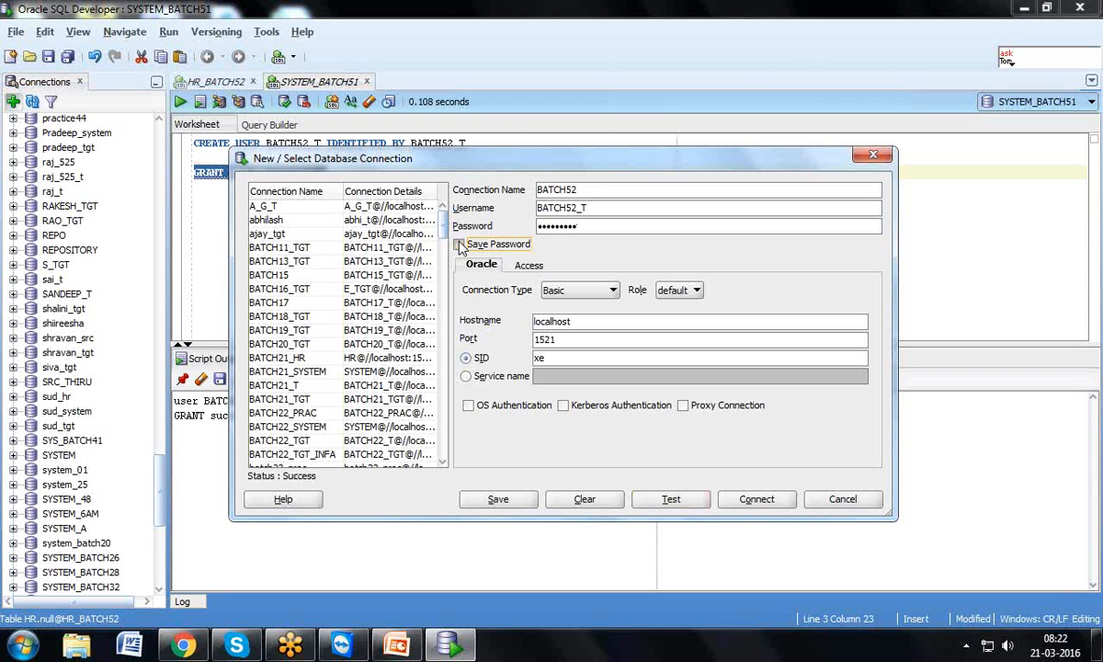
left_click(741, 502)
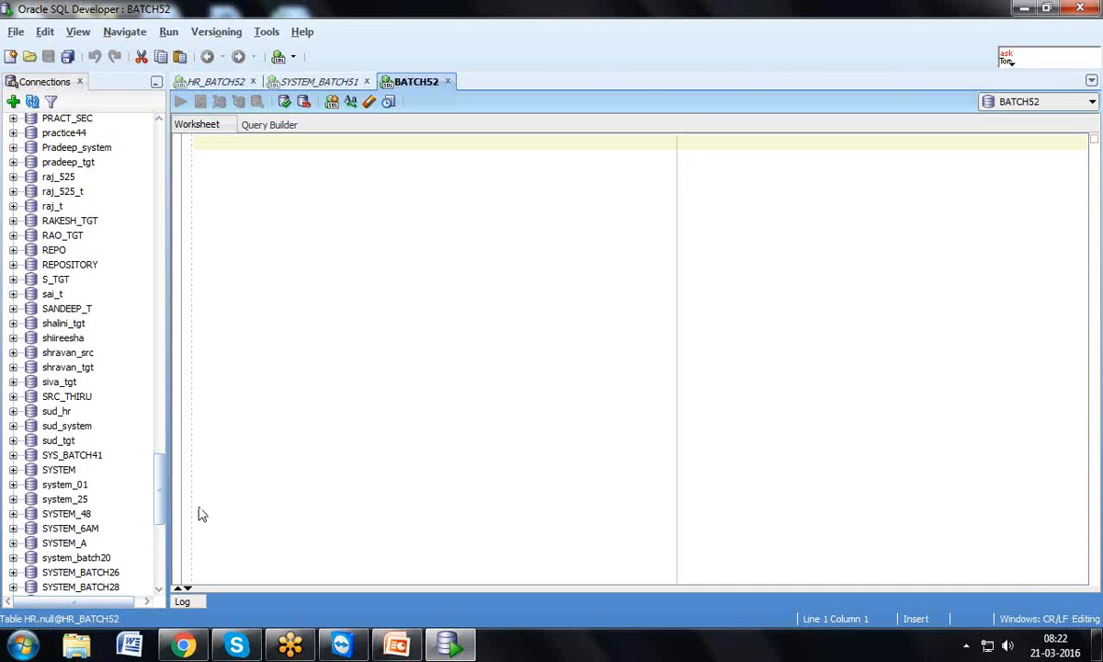
left_click_drag(164, 503, 223, 264)
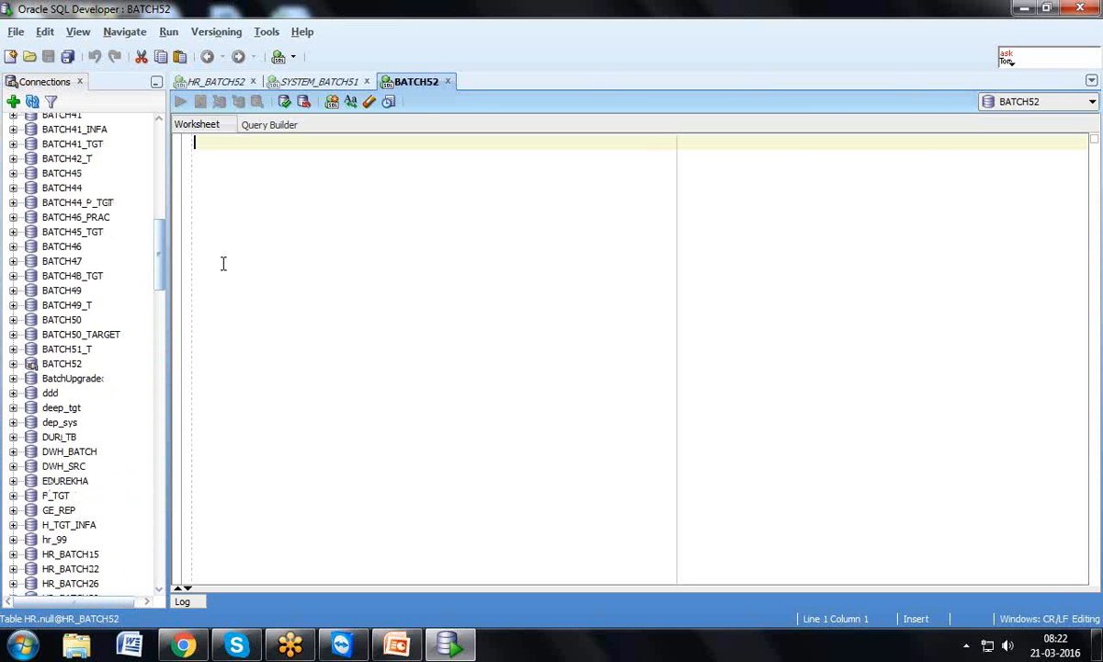
left_click(13, 365)
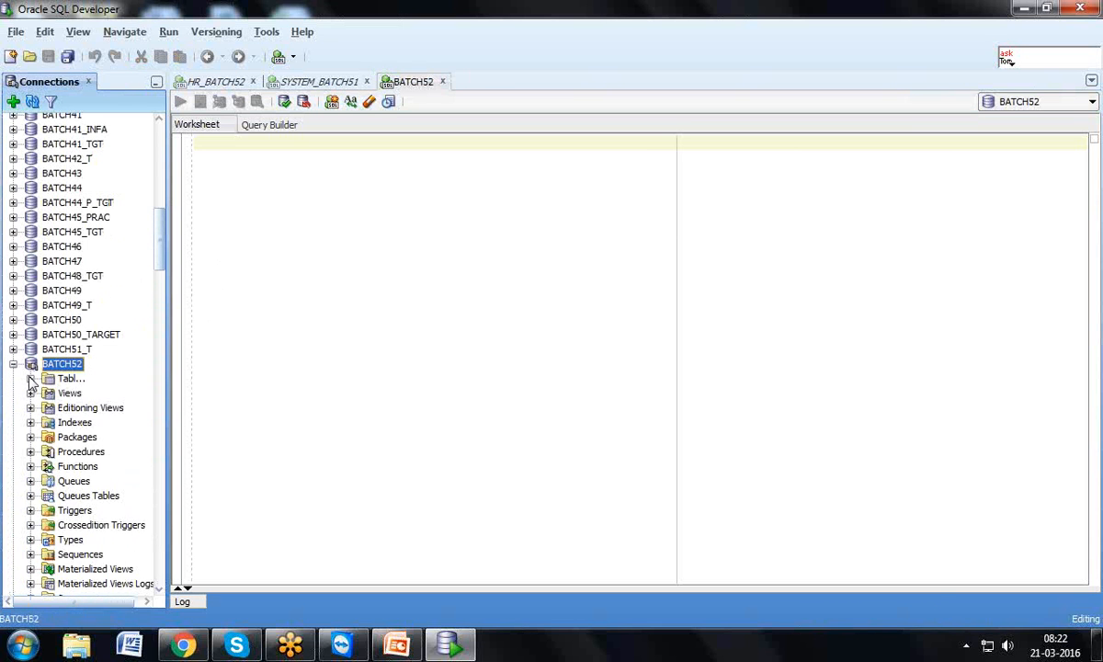
left_click(31, 380)
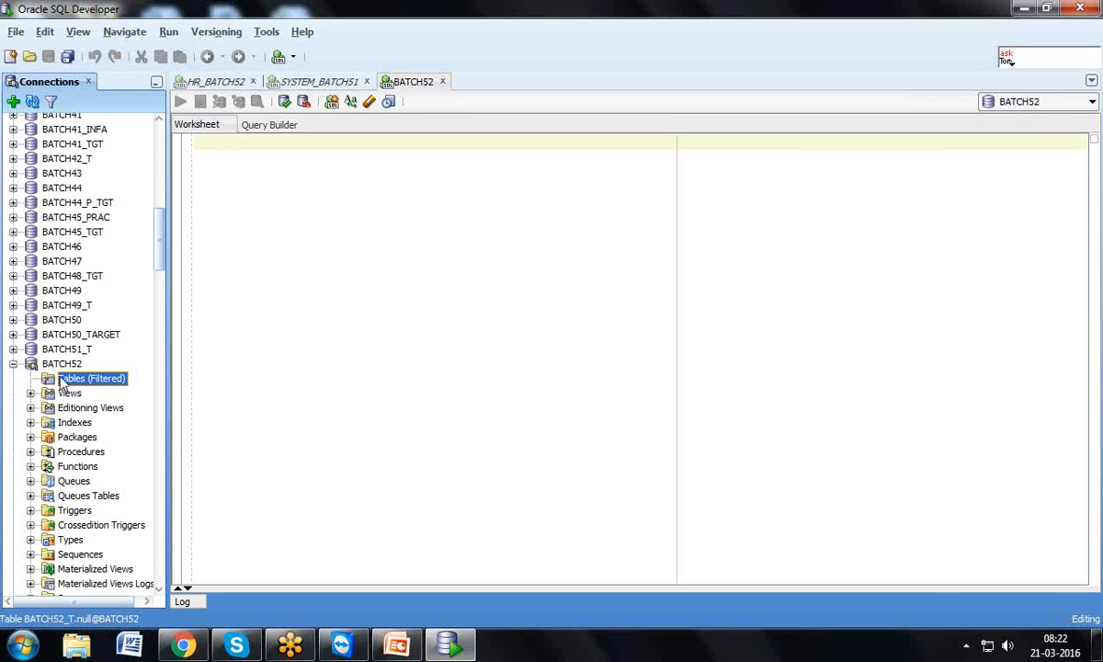
left_click(1026, 11)
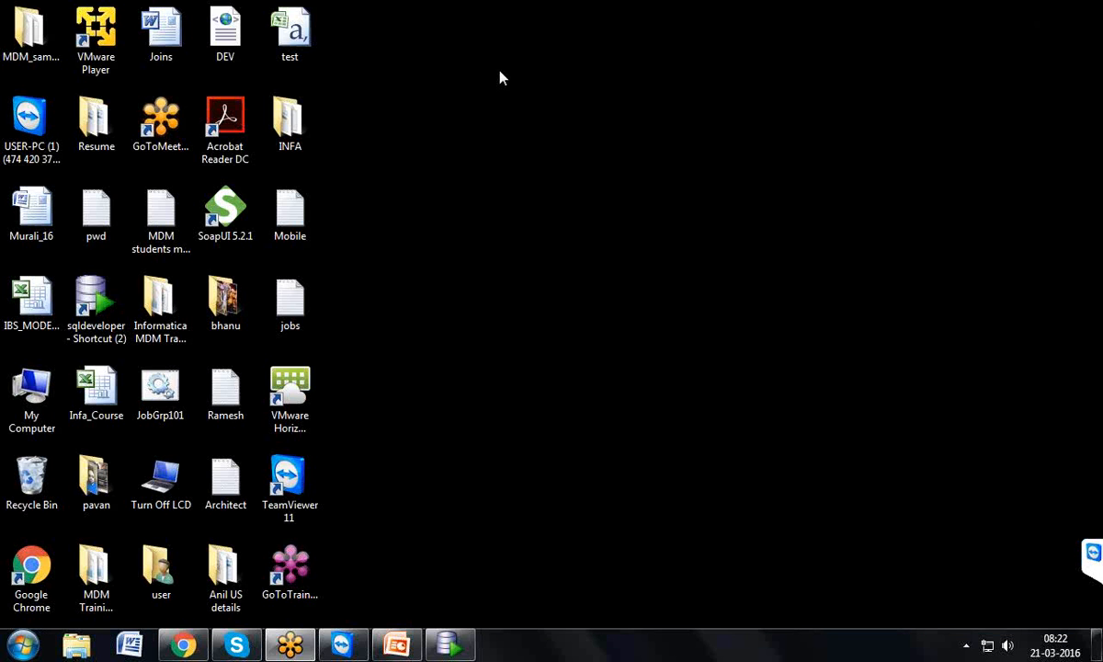
Review the table diagram in the IBS_MODEL_MASTER workbook, then minimize Excel and return to SQL Developer
double_click(44, 294)
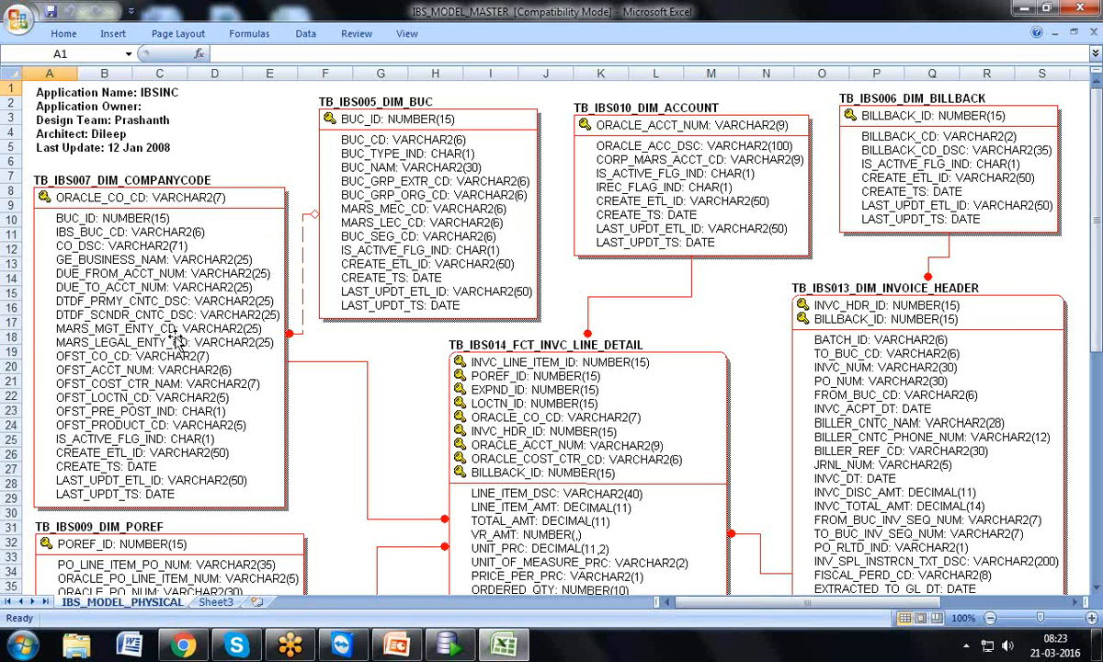
mouse_move(396, 649)
left_click(1024, 9)
left_click(449, 646)
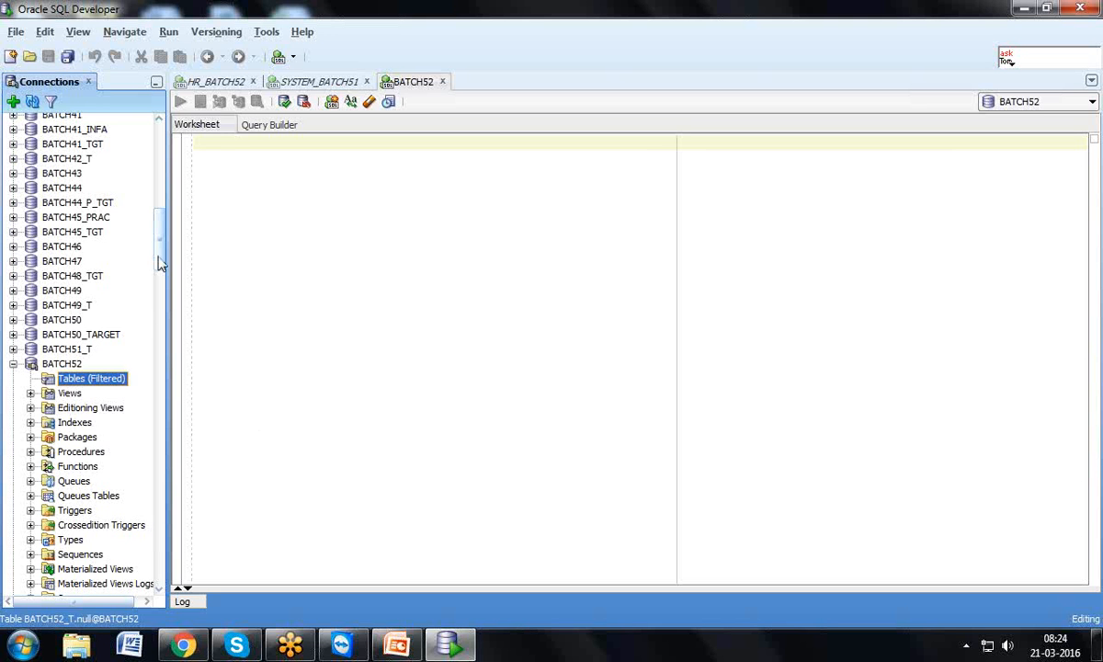
Open EMP under HR_BATCH52, walk through its columns and data, and show its CREATE TABLE DDL
left_click_drag(164, 276, 197, 377)
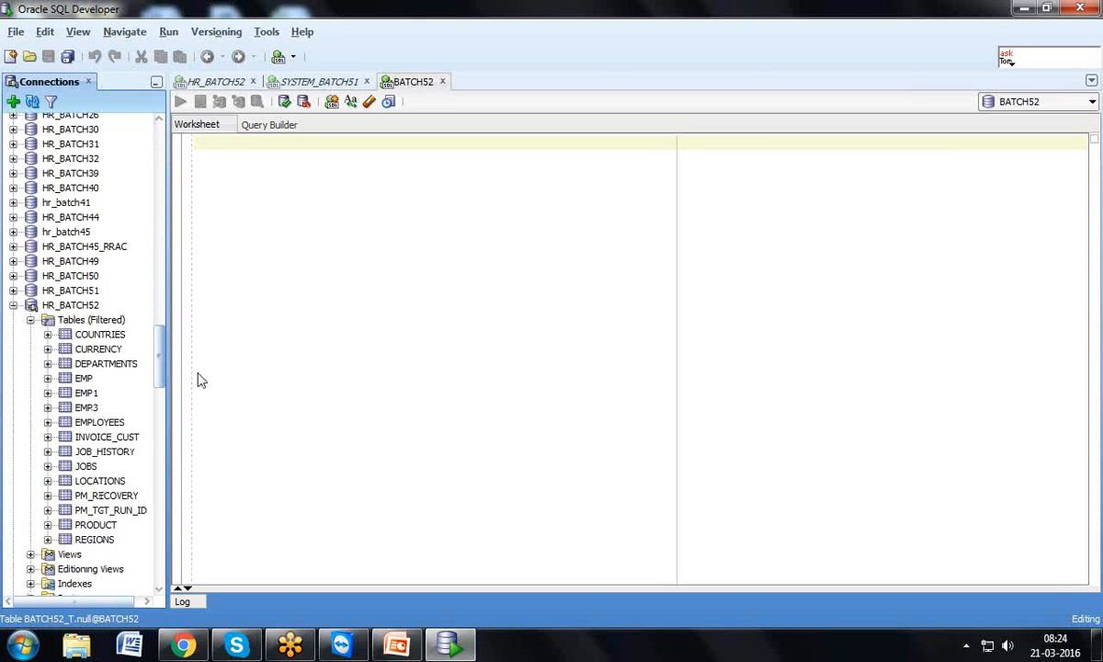
left_click(48, 378)
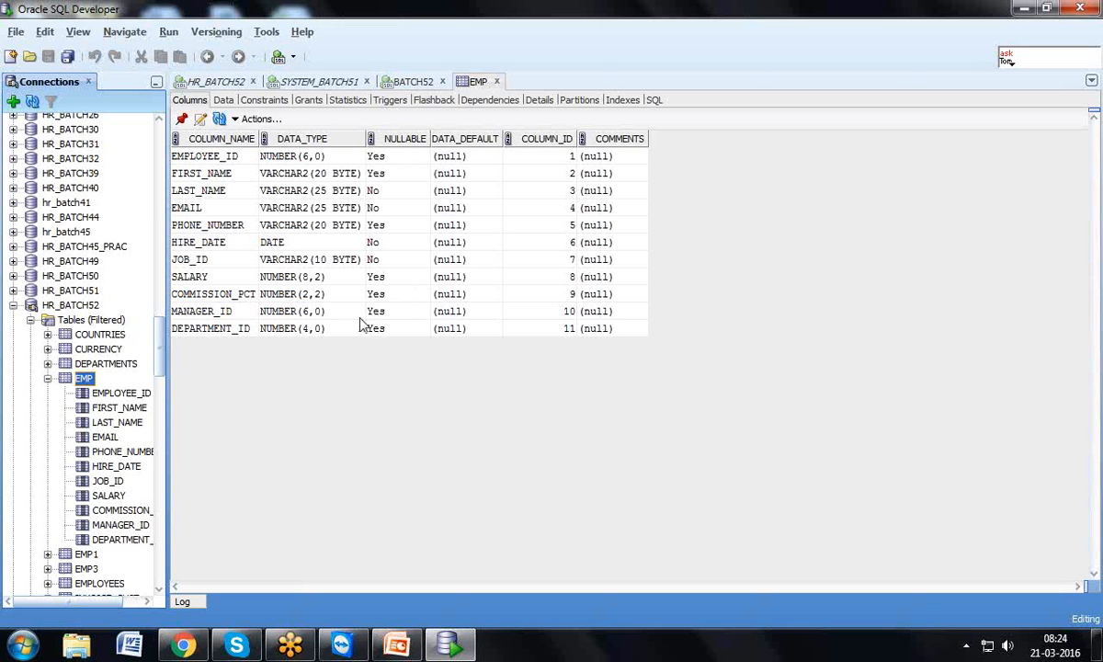
left_click(212, 156)
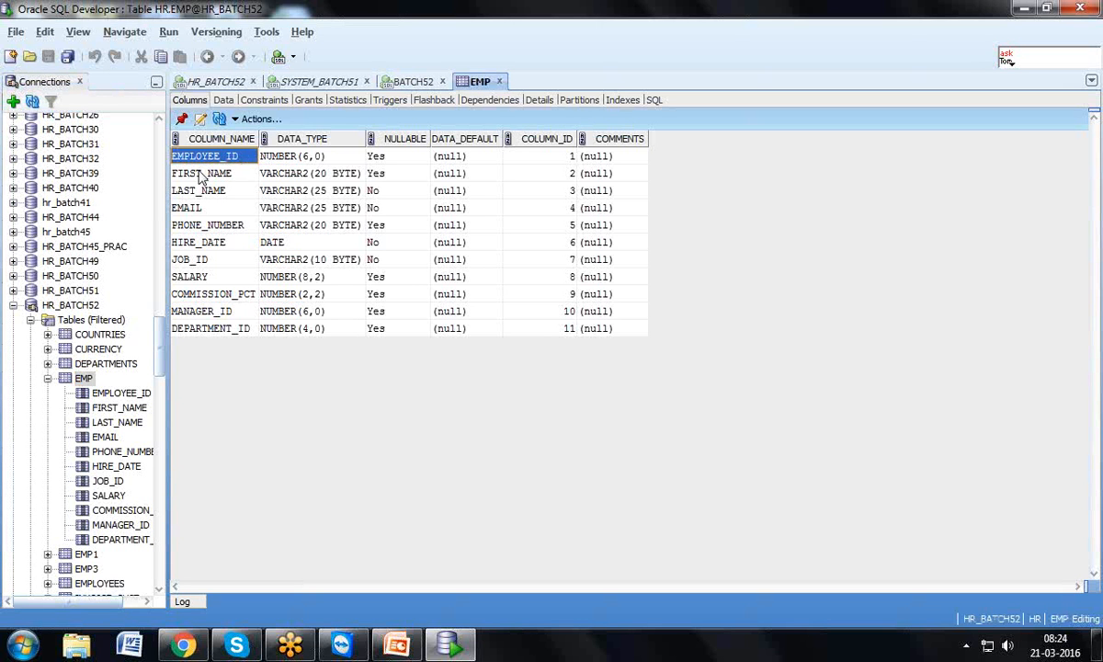
left_click(198, 173)
key("Right")
left_click(198, 190)
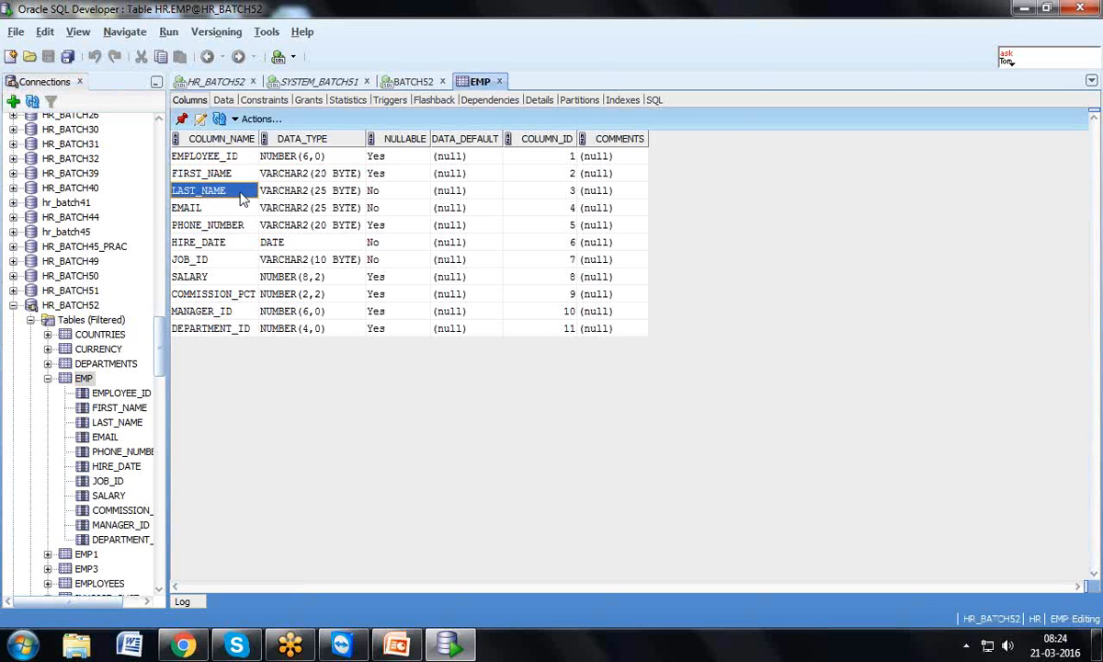
left_click(266, 191)
left_click(247, 329)
left_click(293, 314)
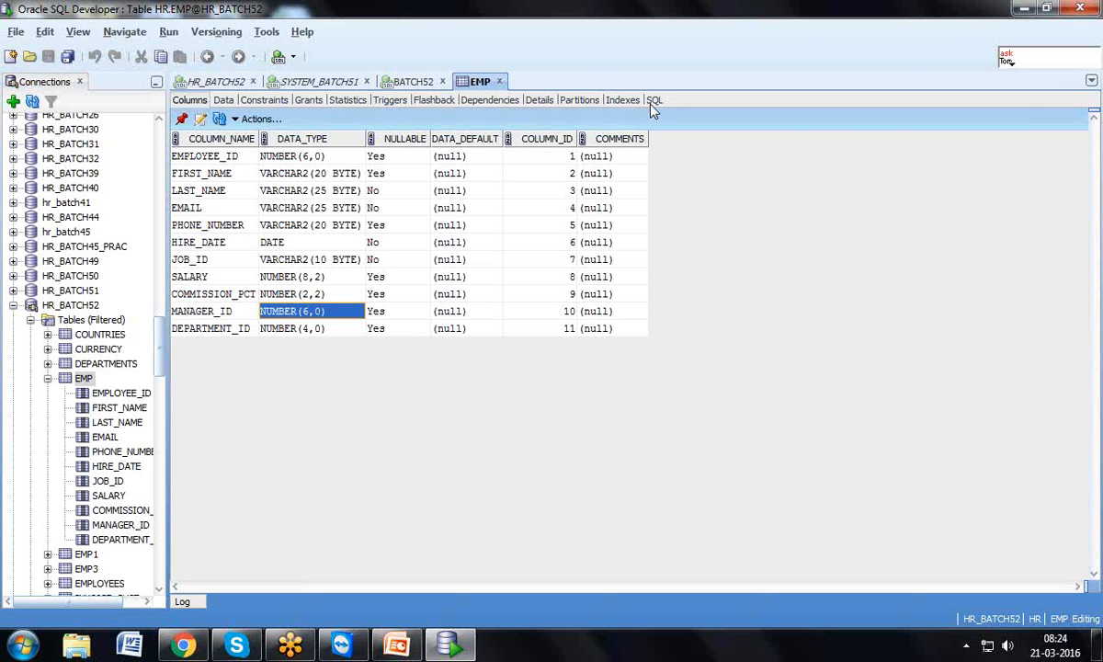
left_click(222, 101)
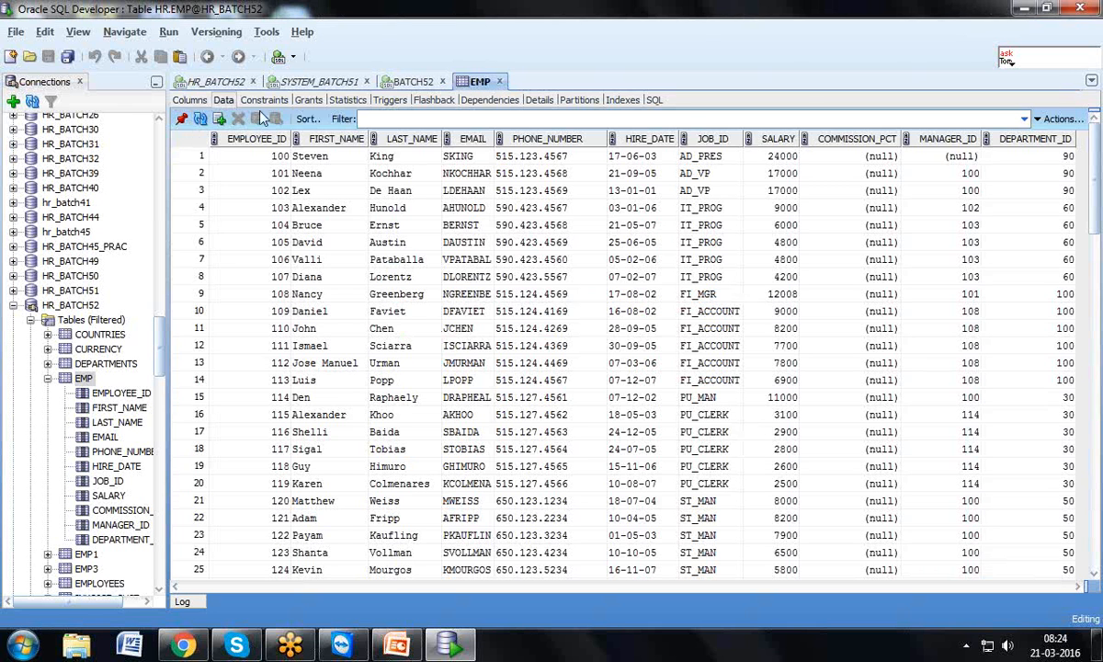
left_click(654, 100)
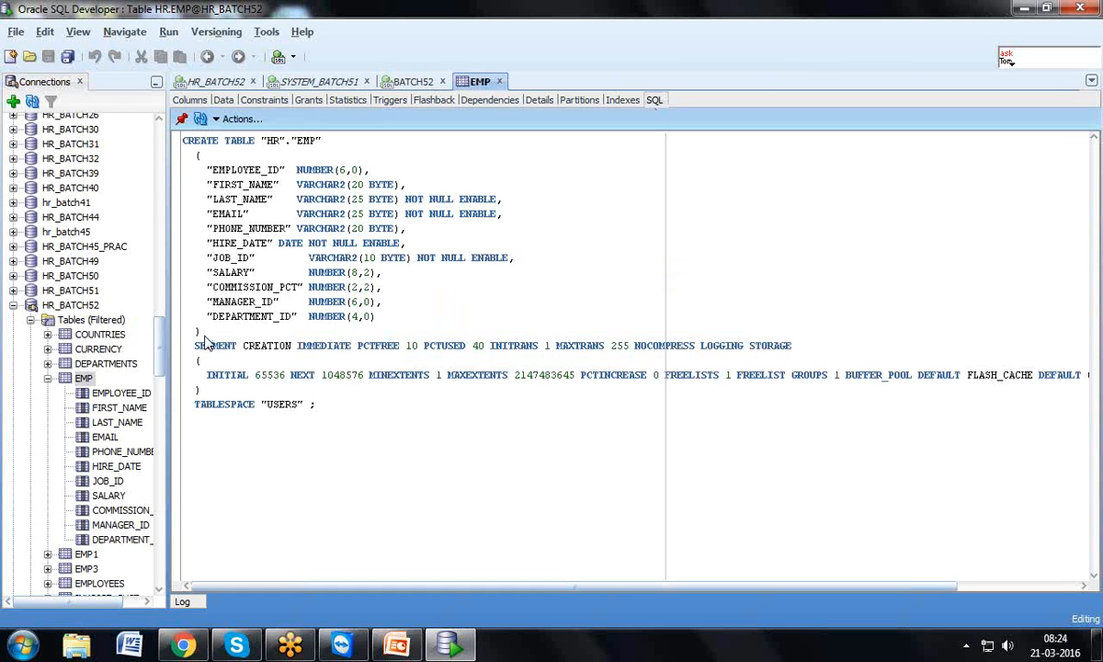
Paste EMP's CREATE TABLE DDL into the BATCH52 worksheet with schema HR changed to BATCH52_T
left_click_drag(200, 333, 182, 138)
key("ctrl+c")
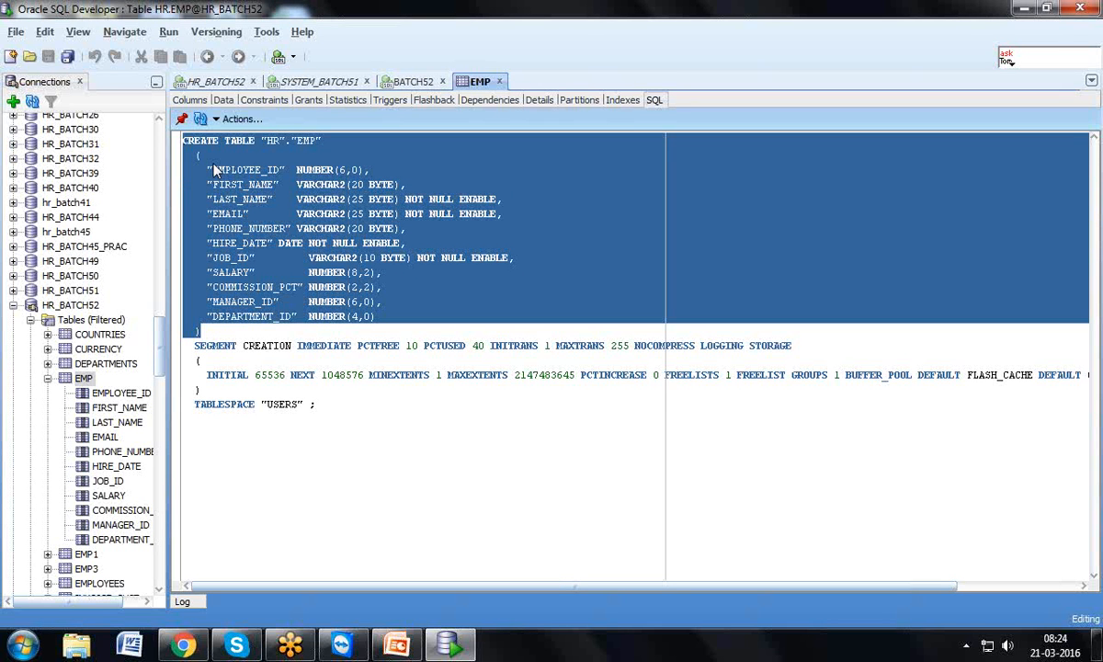
left_click(395, 79)
key("ctrl+v")
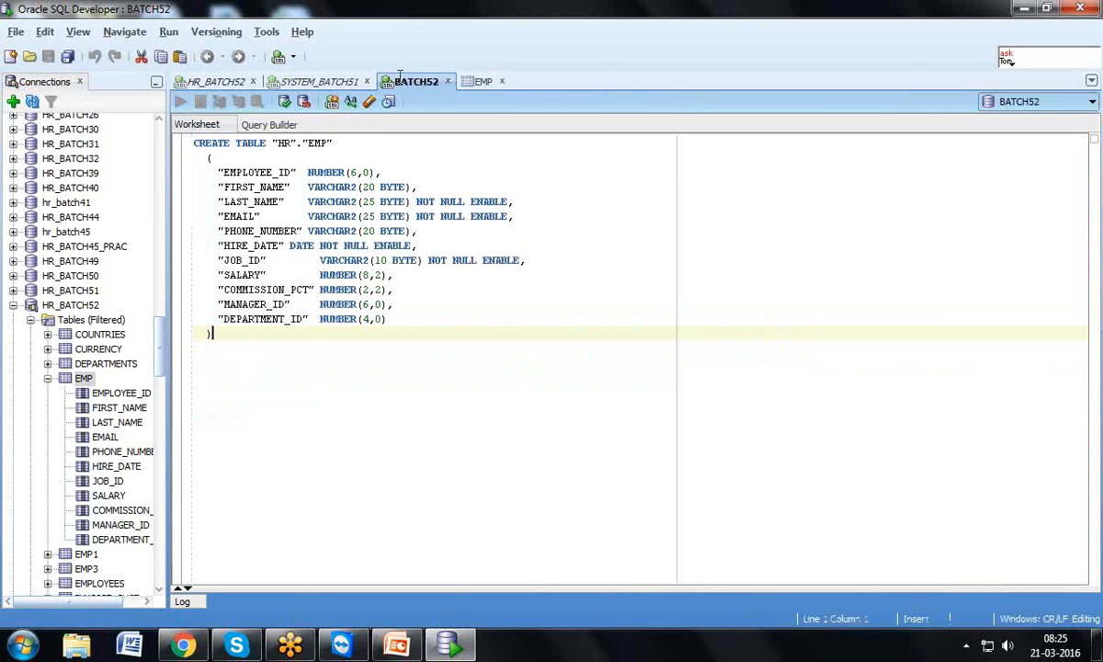
left_click(290, 143)
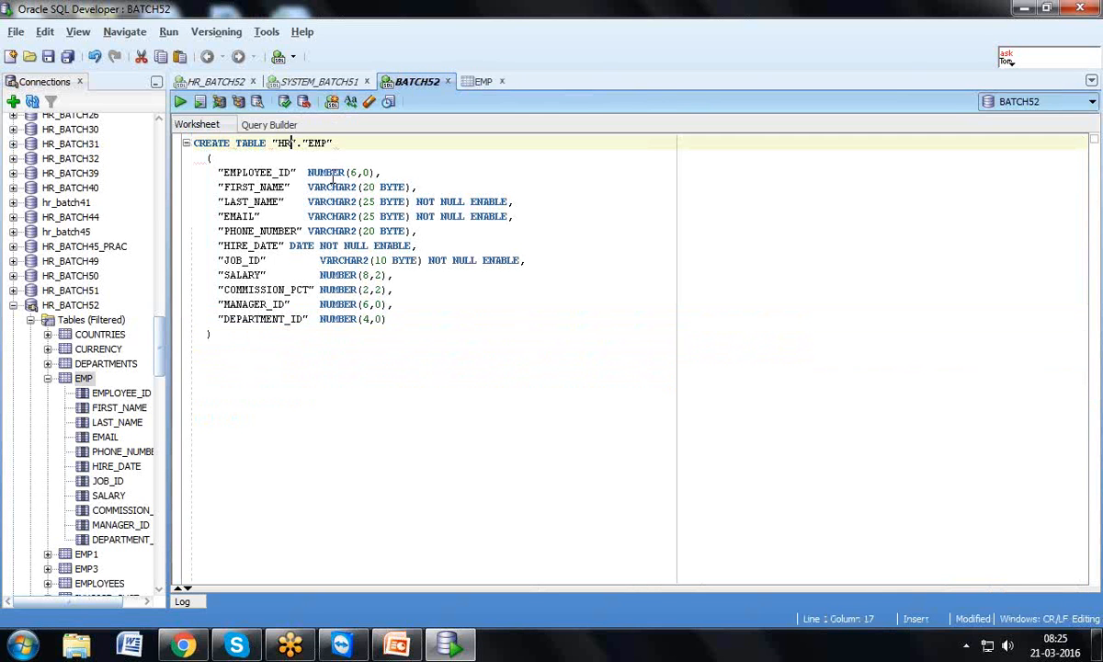
key("BackSpace")
key("BackSpace")
type("B")
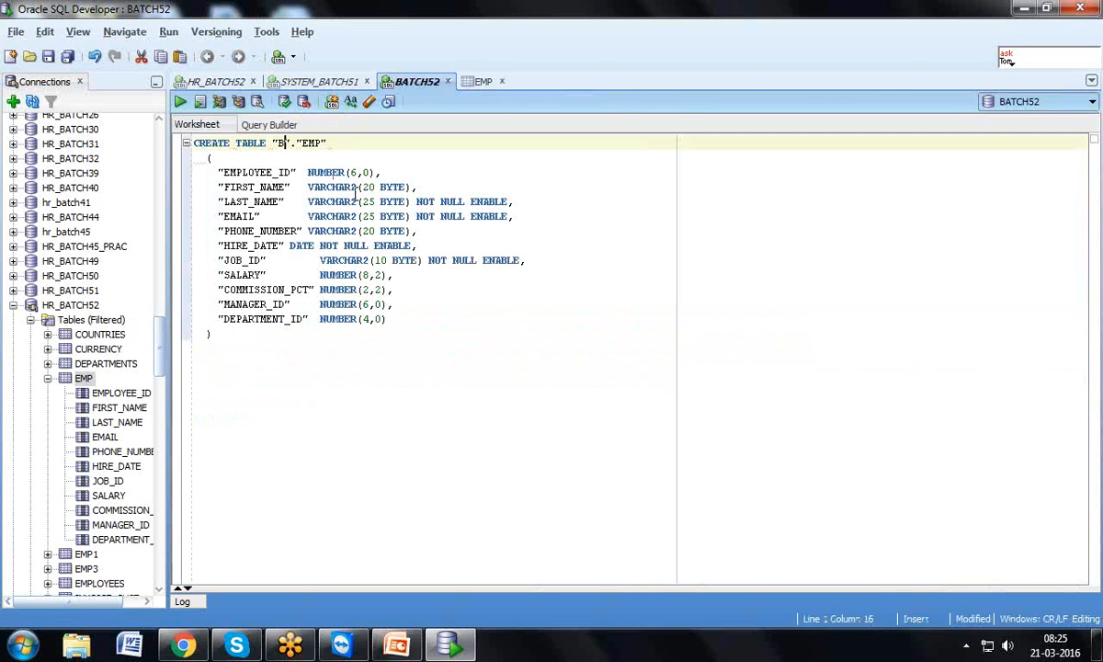
type("ATCH52_T")
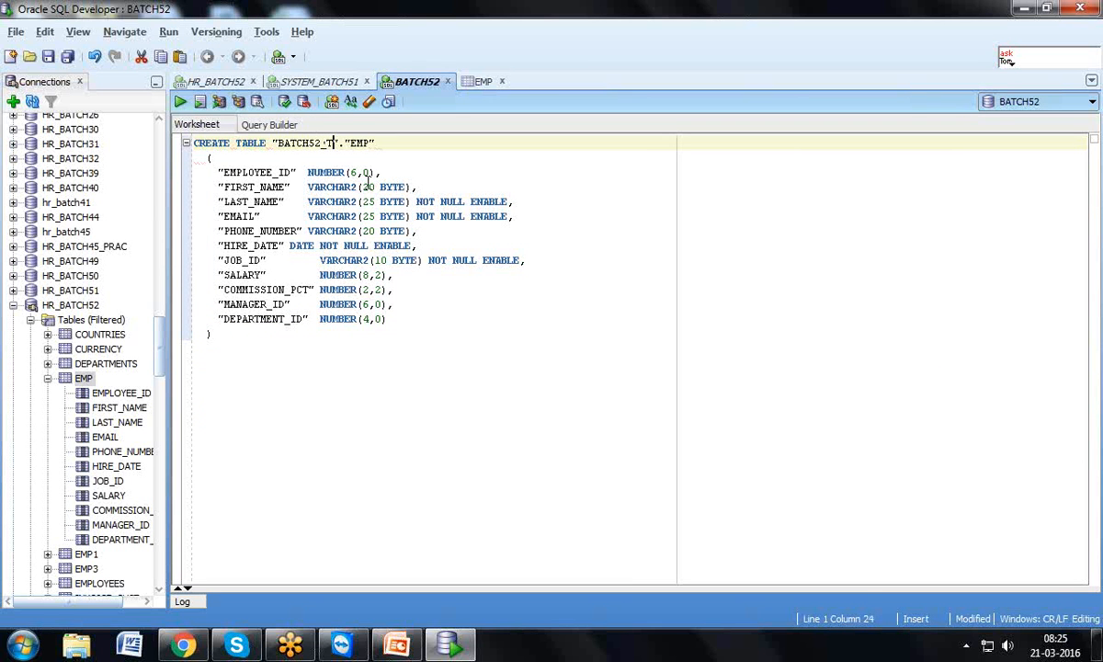
Rename the table to TB_EMP_SP and run the CREATE TABLE statement
left_click(353, 143)
type("TB_")
key("Right")
key("Right")
key("Right")
type("_SP")
left_click_drag(276, 346, 180, 138)
left_click(181, 101)
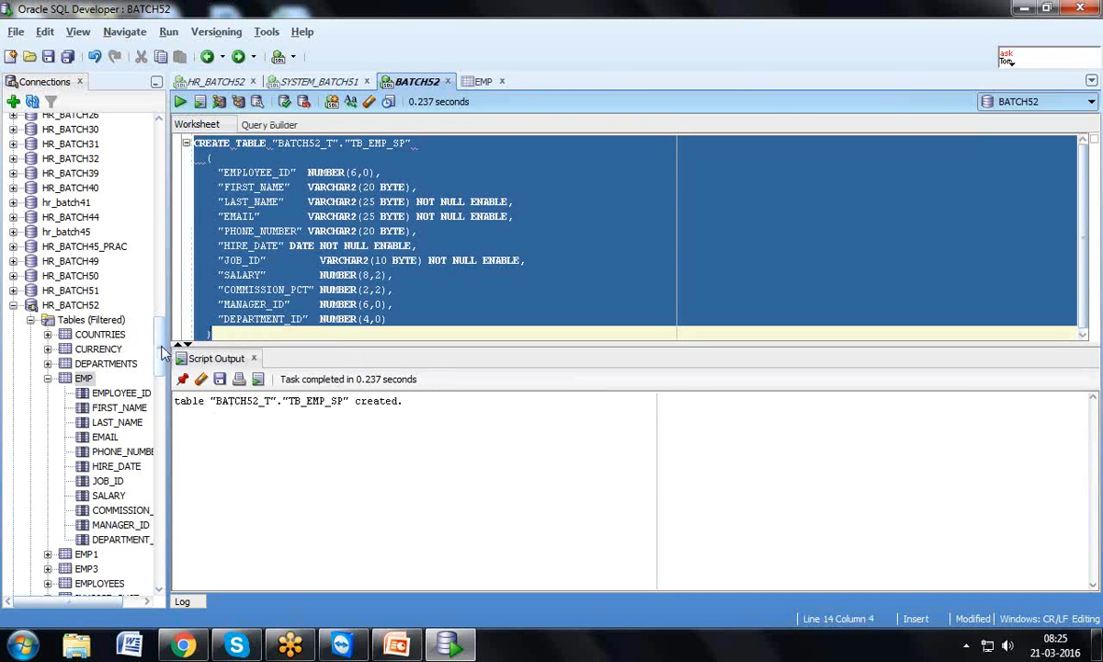
left_click_drag(162, 352, 163, 230)
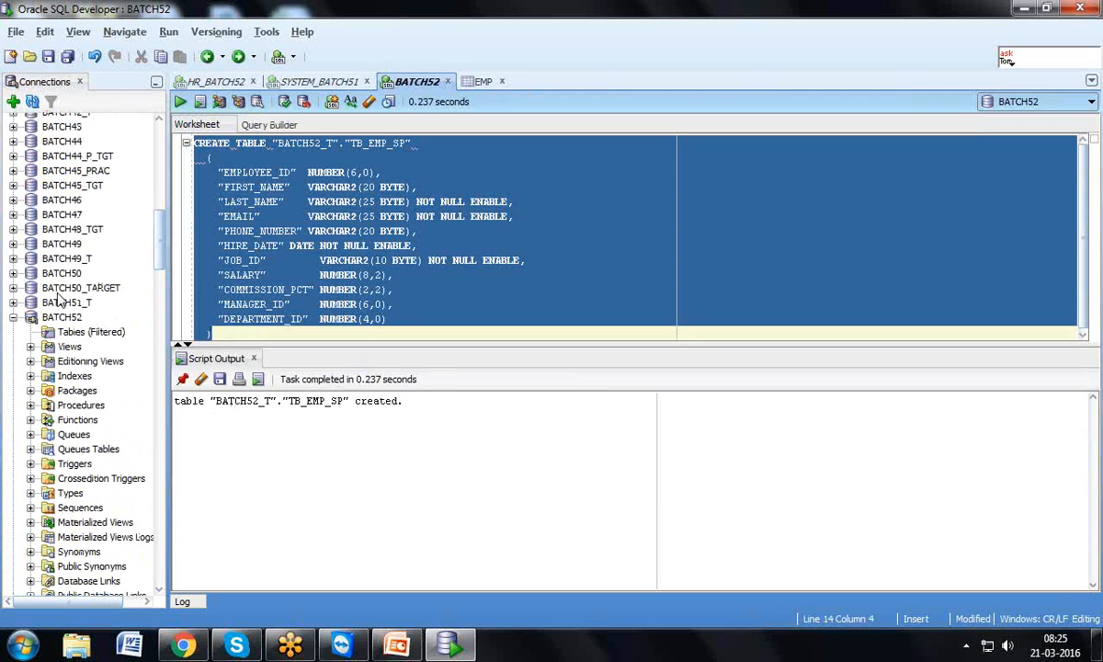
Refresh BATCH52's Tables, confirm TB_EMP_SP exists with no rows, then minimize SQL Developer
left_click(58, 316)
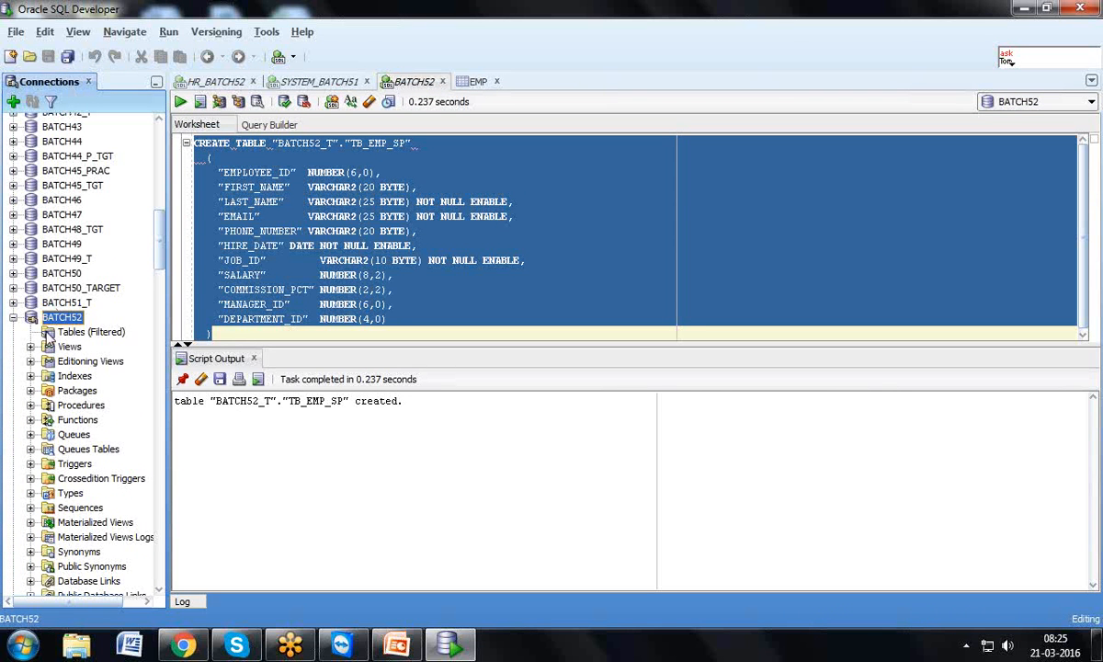
left_click(55, 333)
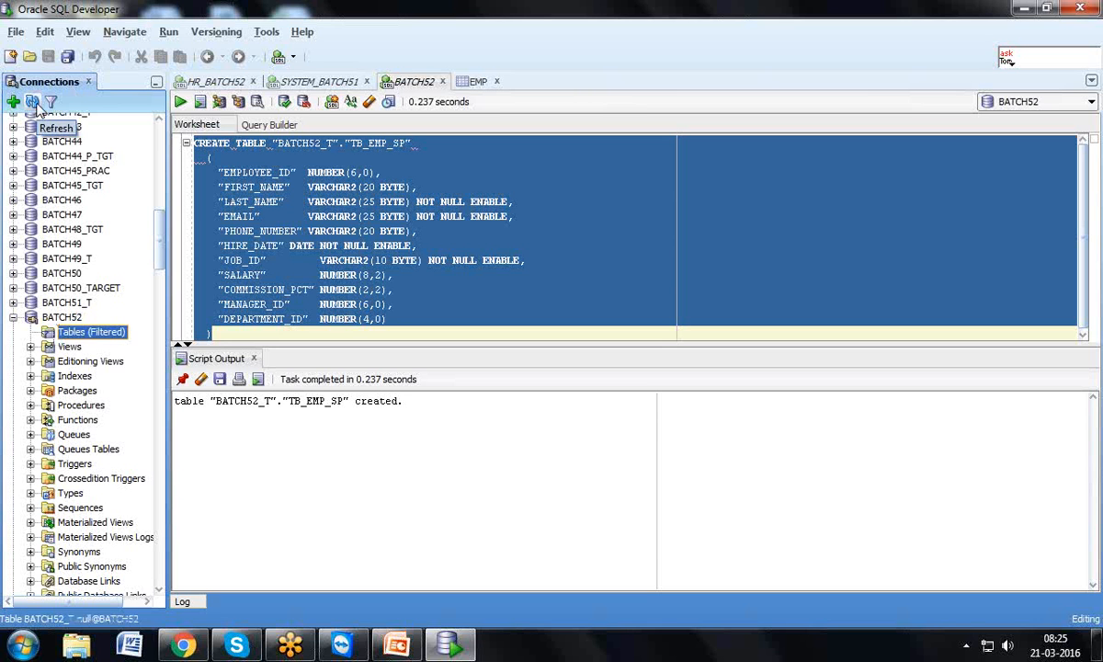
left_click(32, 102)
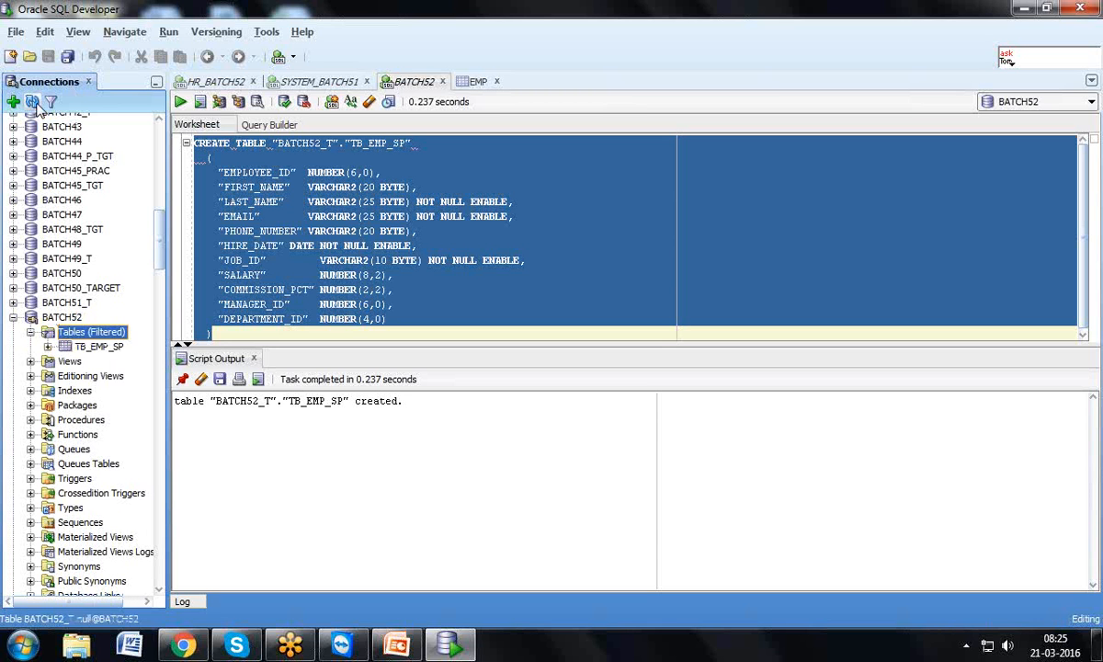
left_click(47, 346)
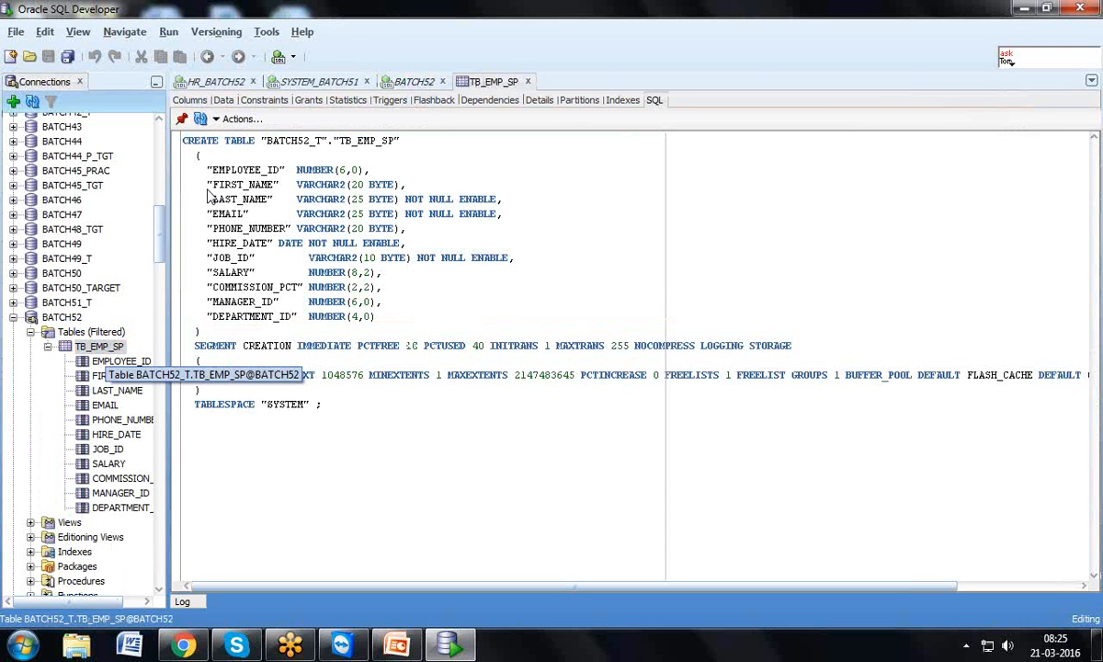
left_click(224, 100)
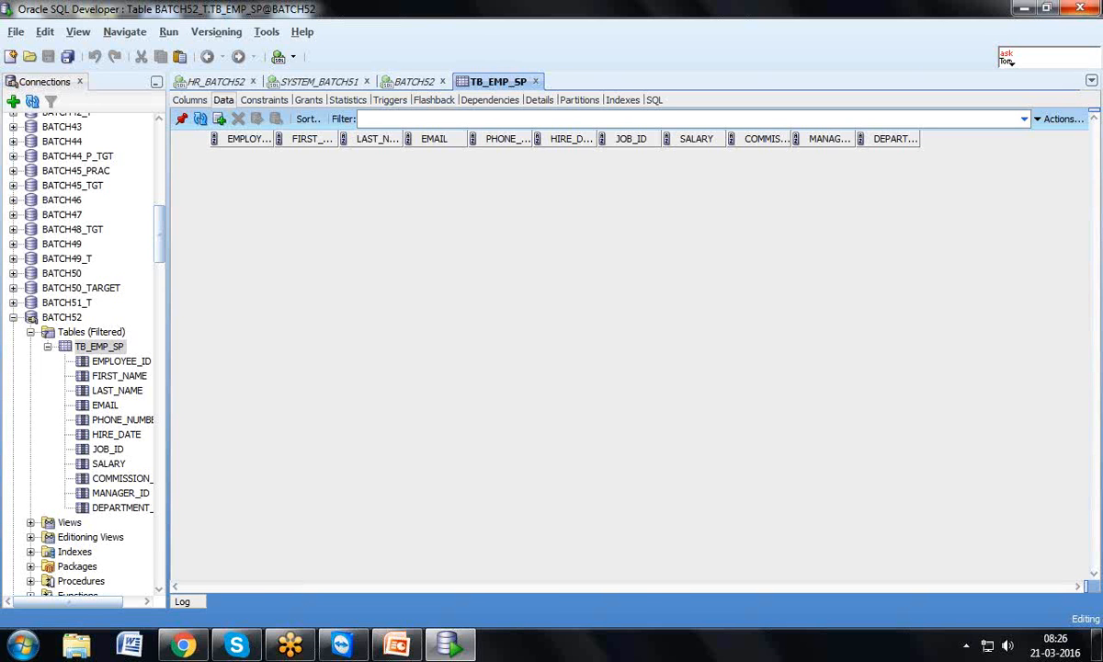
left_click(1024, 11)
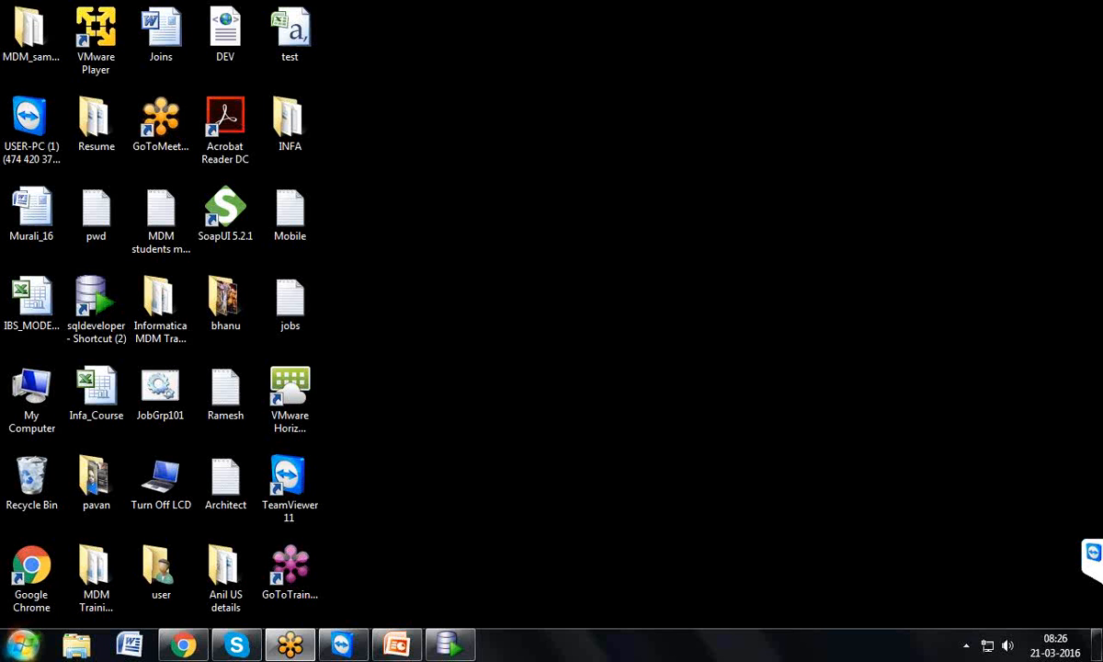
Launch Repository Manager from Informatica 9.5.1 > Client > PowerCenter Client, dismiss the tip, and maximize it
left_click(23, 646)
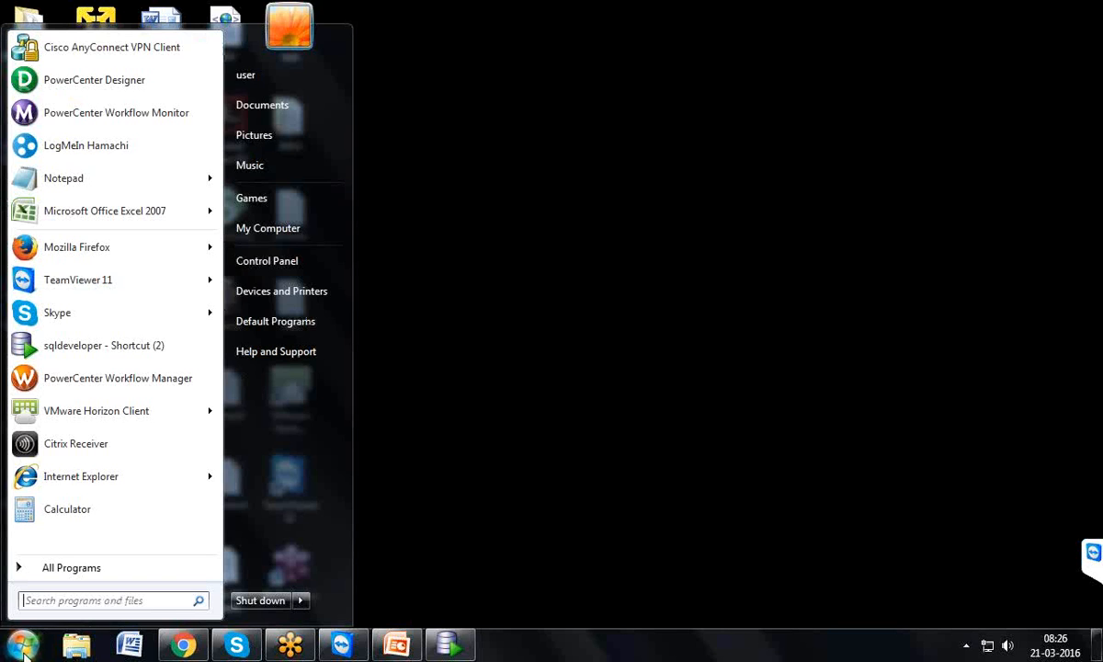
left_click(65, 567)
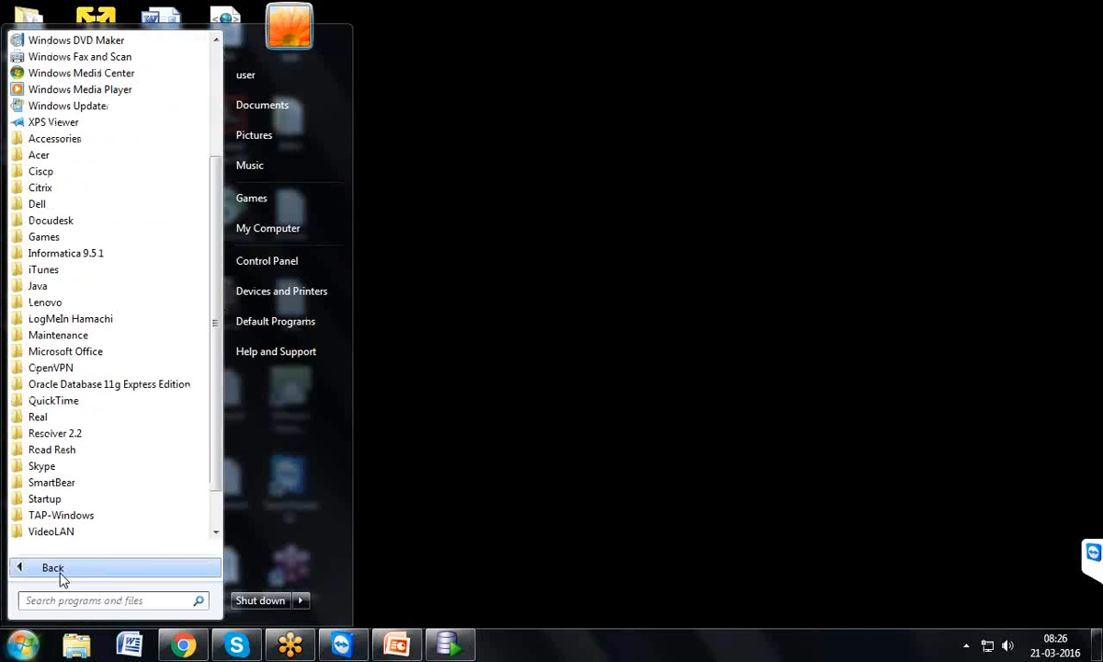
left_click(85, 256)
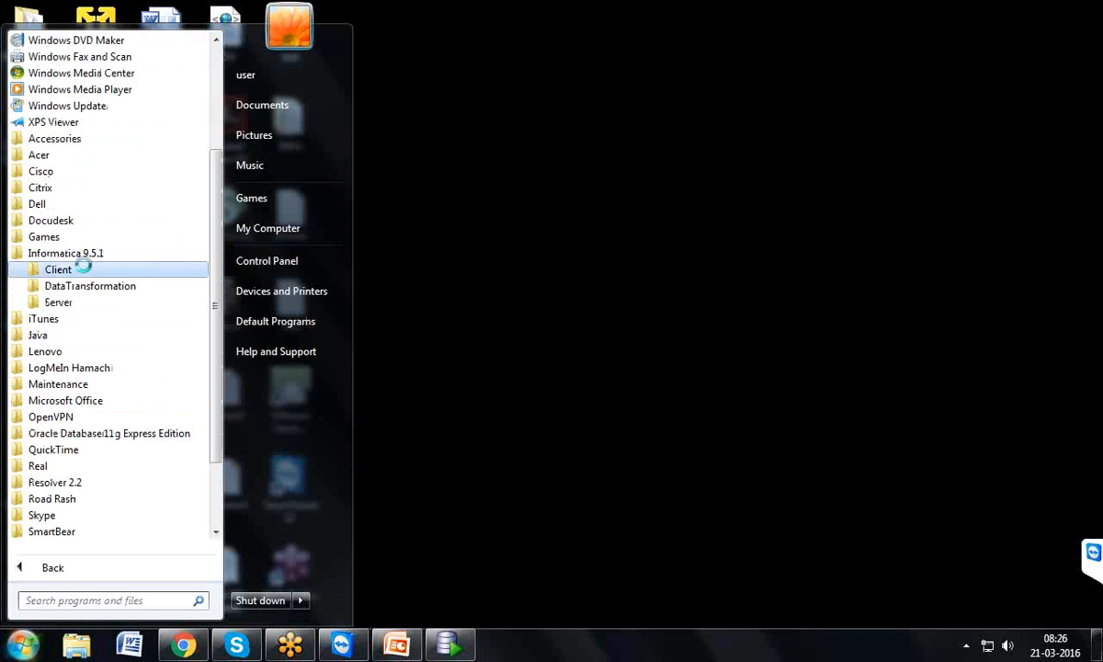
left_click(84, 269)
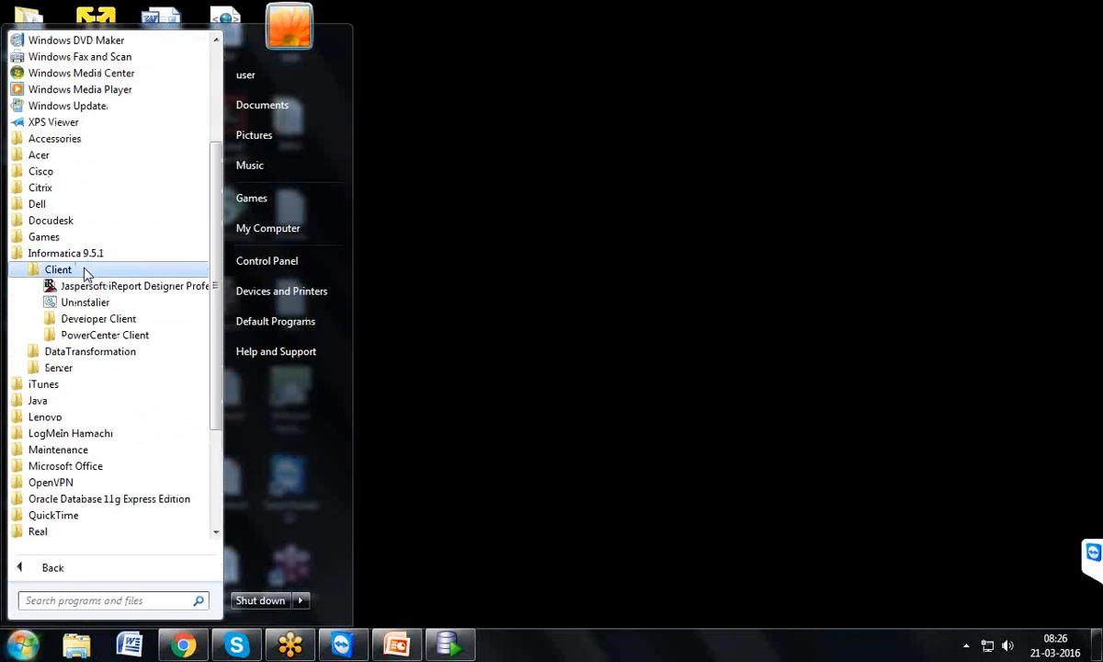
left_click(91, 337)
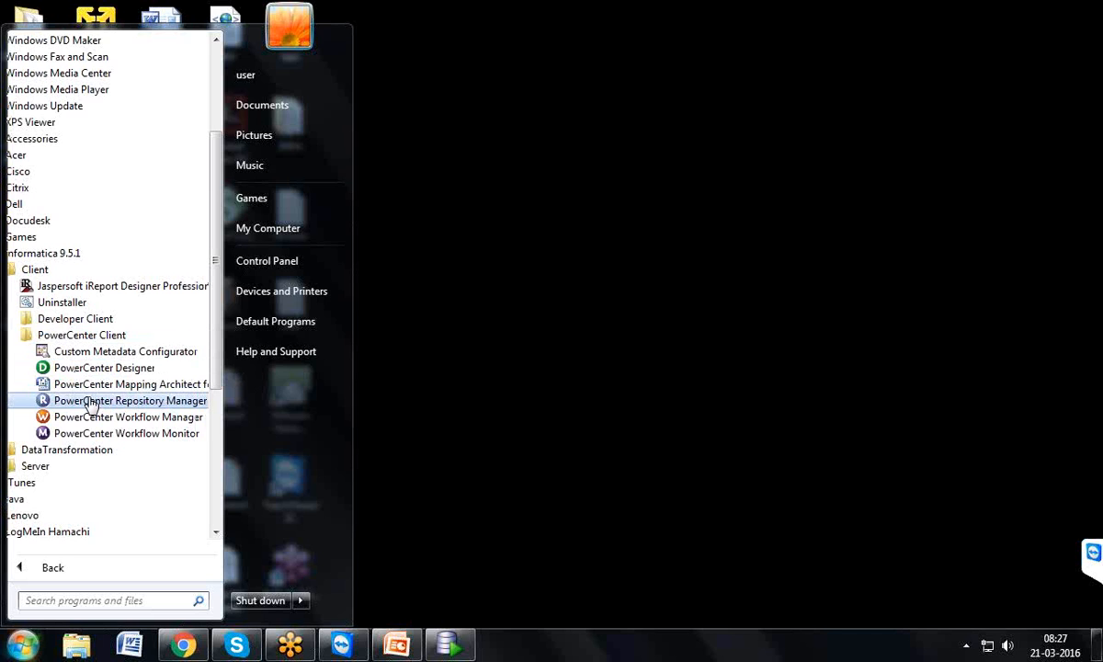
left_click(90, 404)
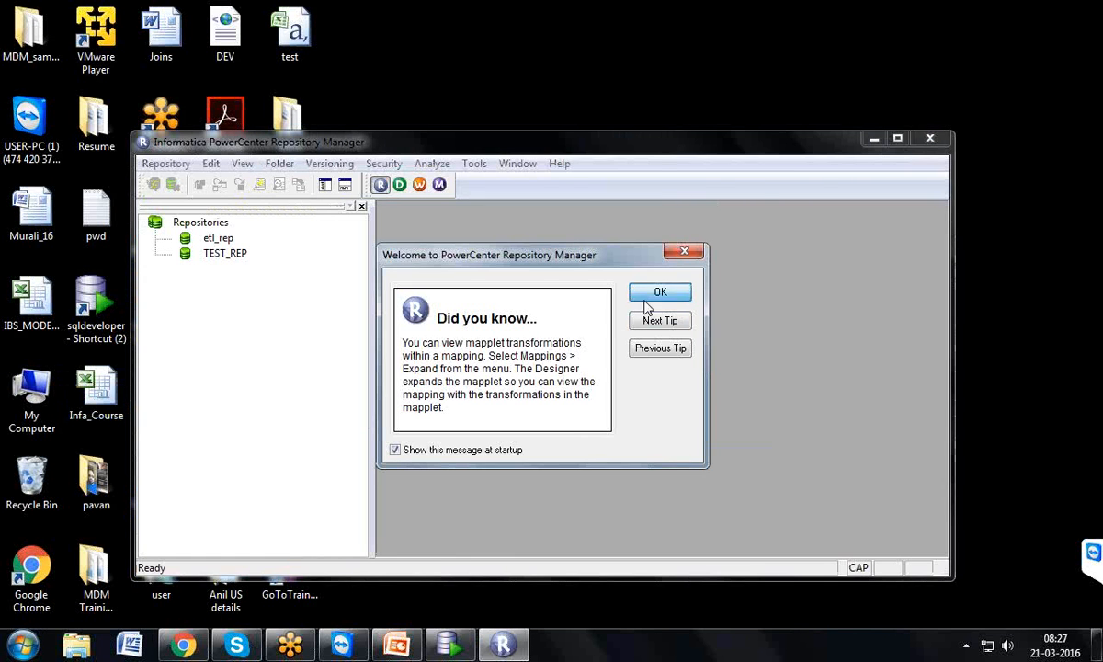
left_click(653, 292)
left_click(896, 139)
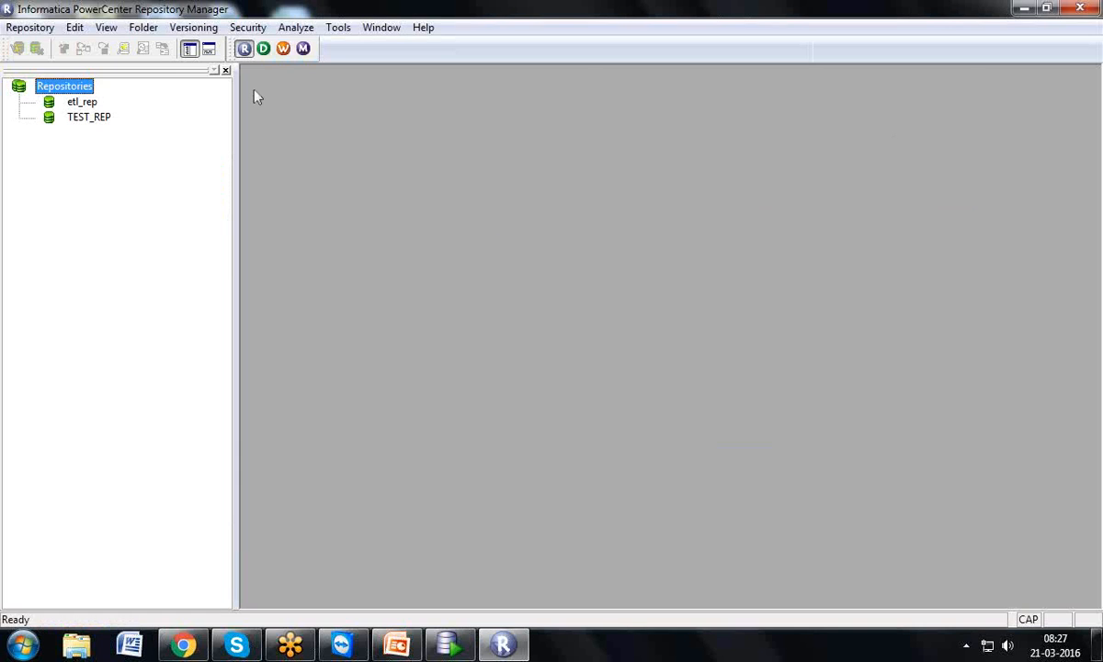
left_click(91, 105)
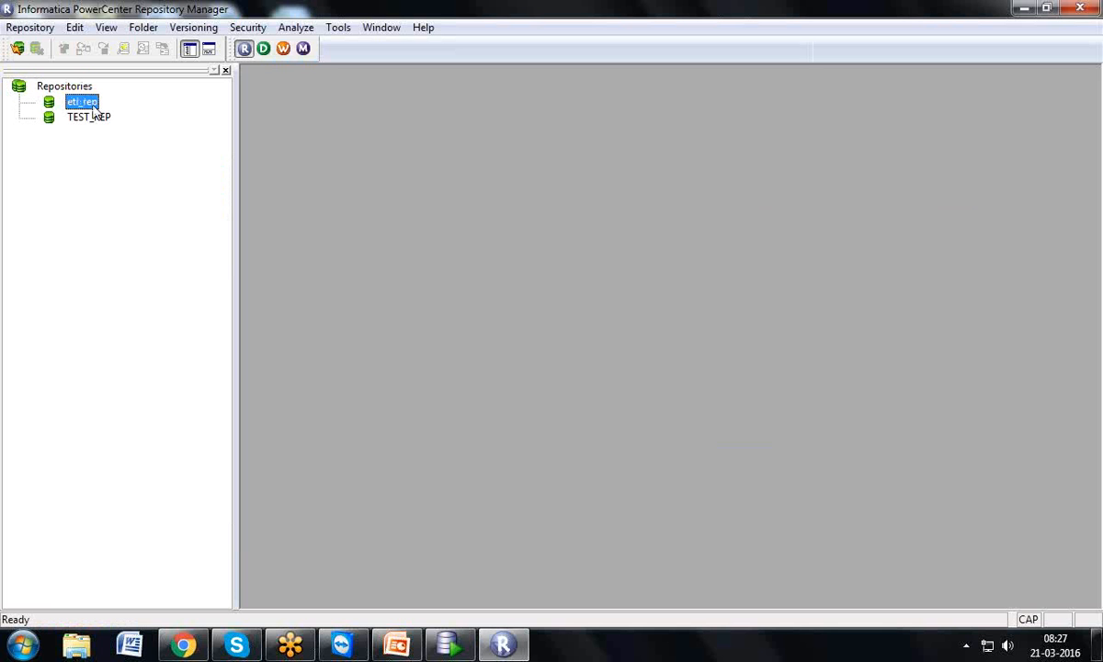
left_click(388, 639)
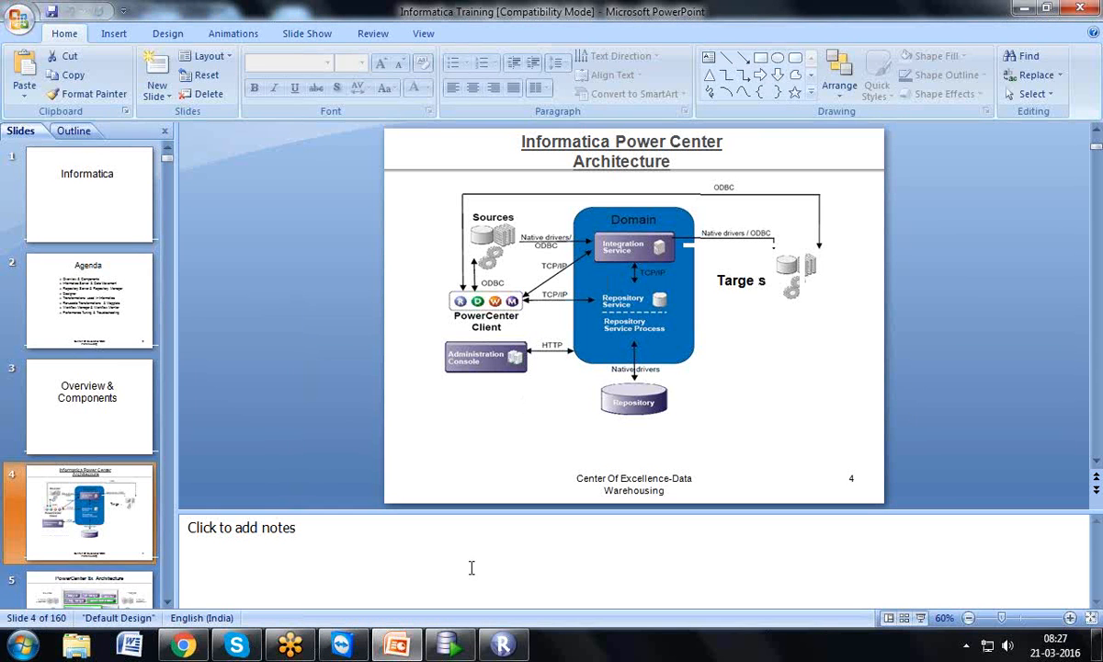
left_click(496, 635)
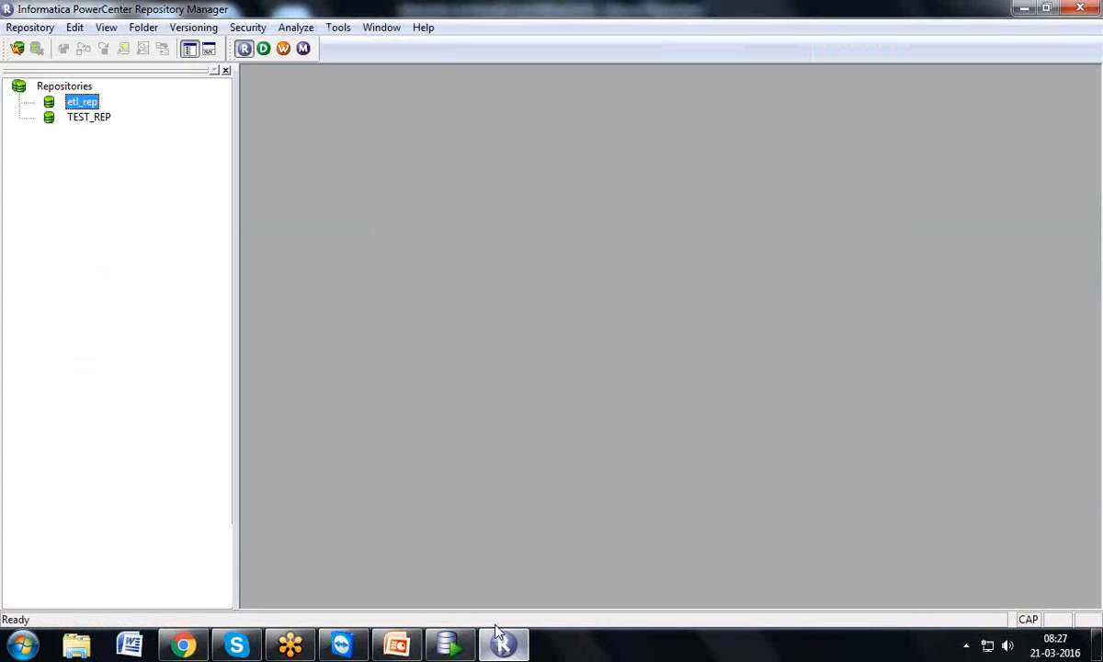
right_click(89, 110)
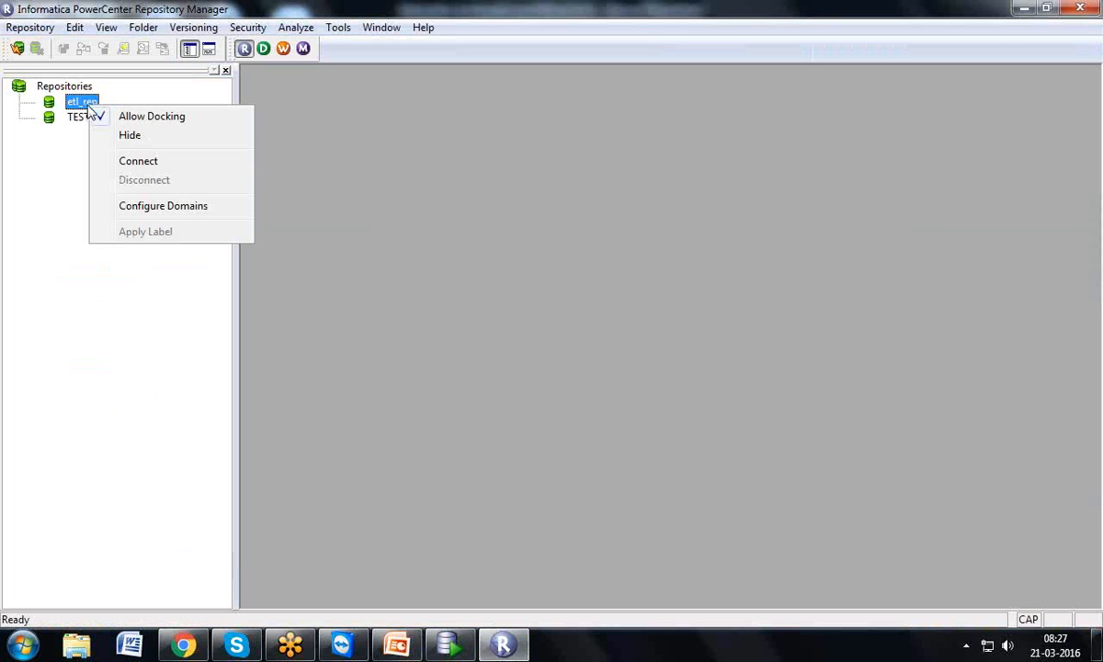
left_click(87, 110)
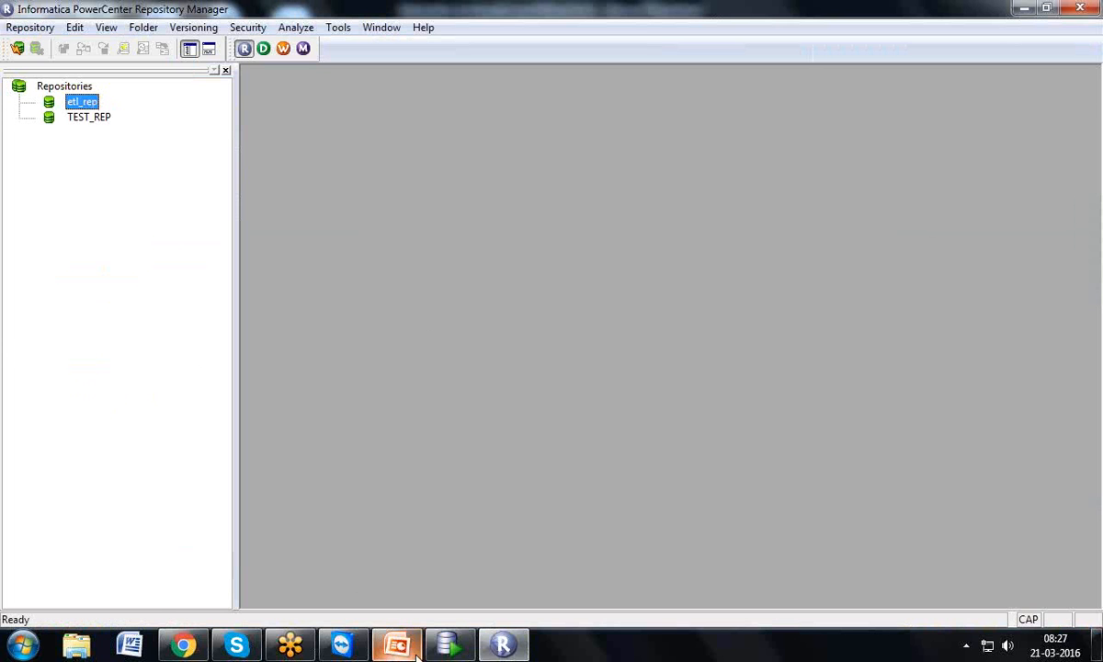
left_click(448, 646)
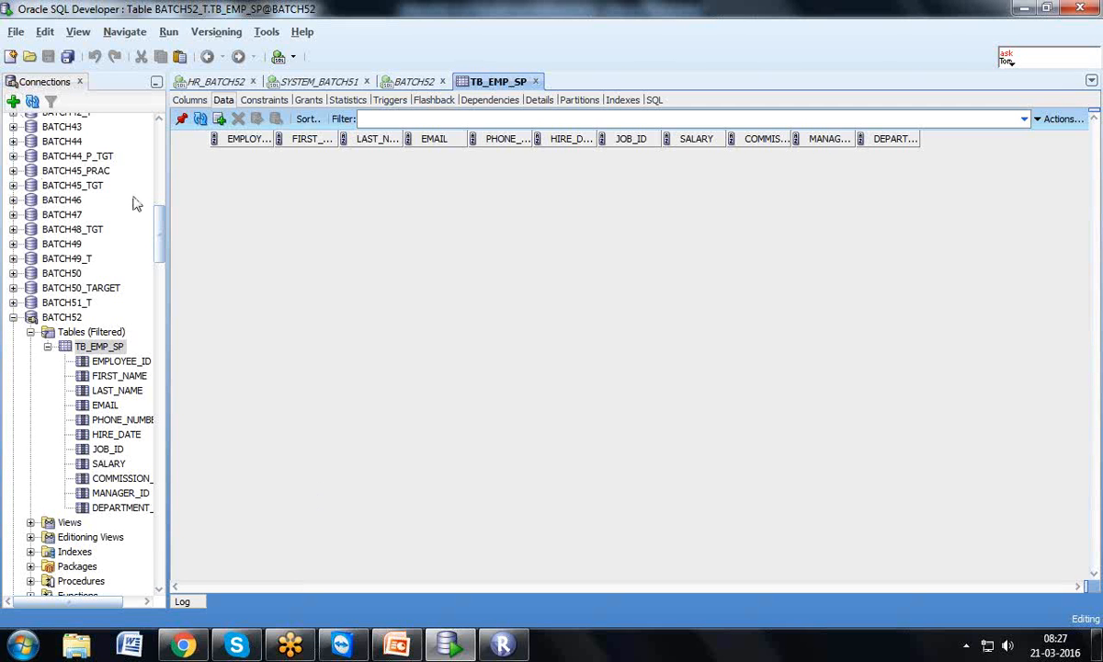
left_click_drag(160, 228, 163, 136)
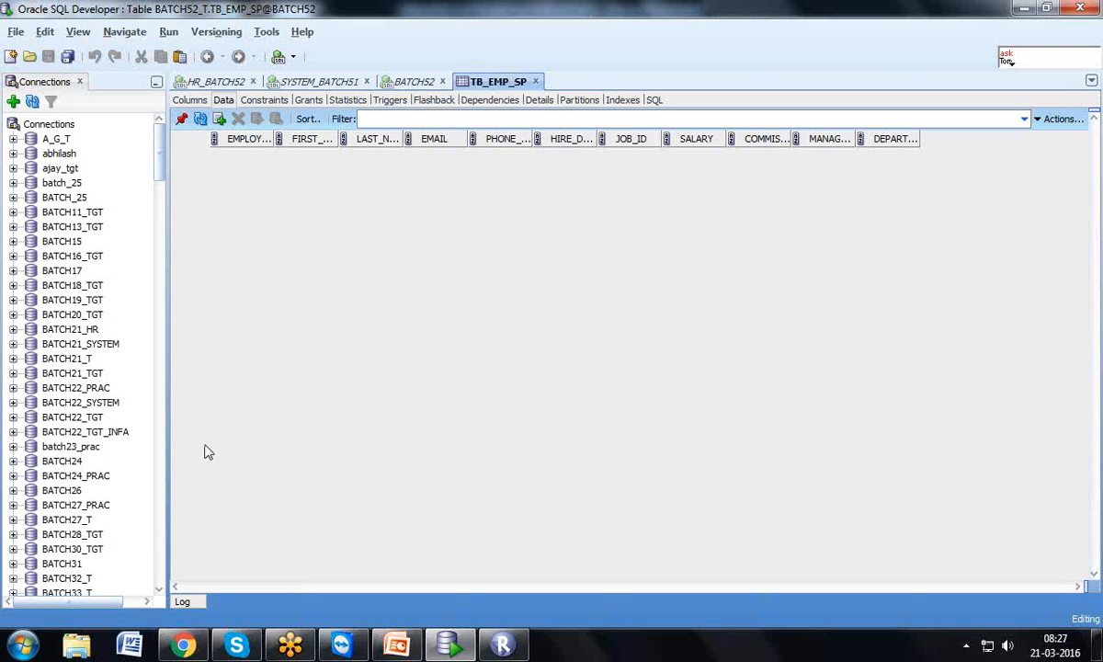
left_click(502, 645)
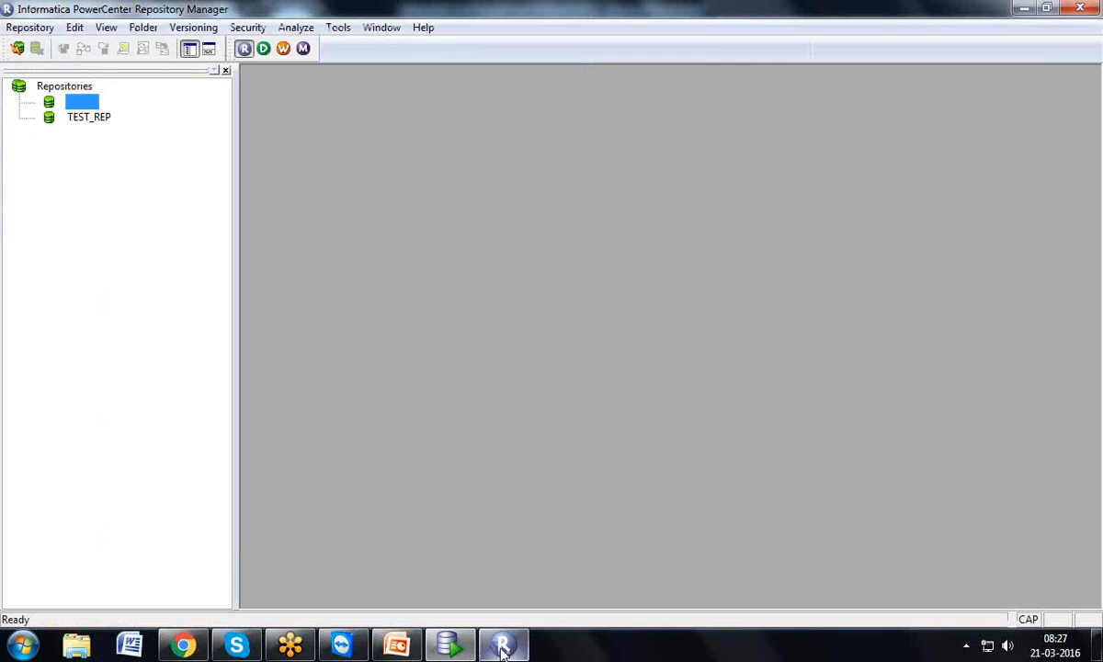
right_click(99, 106)
left_click(88, 101)
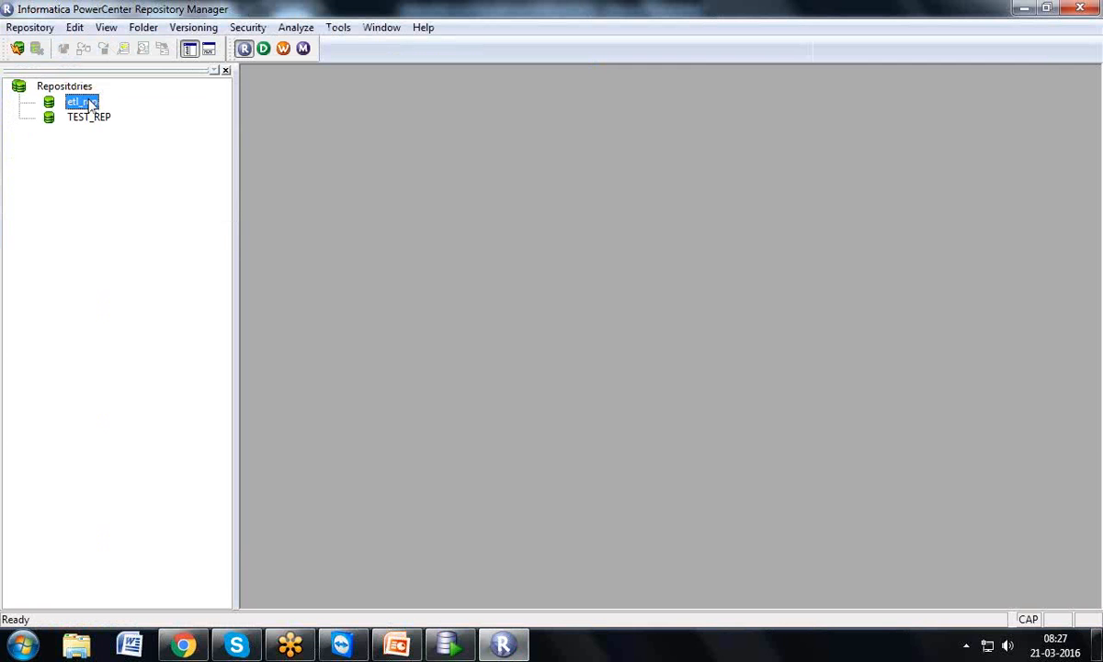
right_click(89, 100)
Connect to the etl_rep repository by entering the repository password in the login dialog
left_click(129, 158)
left_click(503, 342)
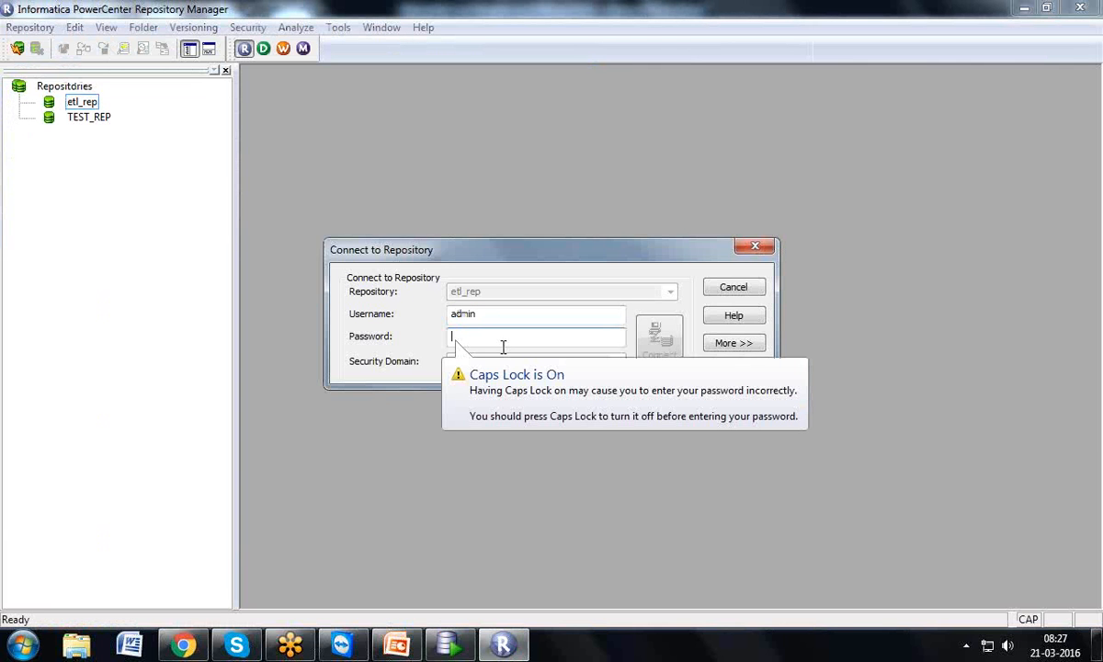
left_click(449, 646)
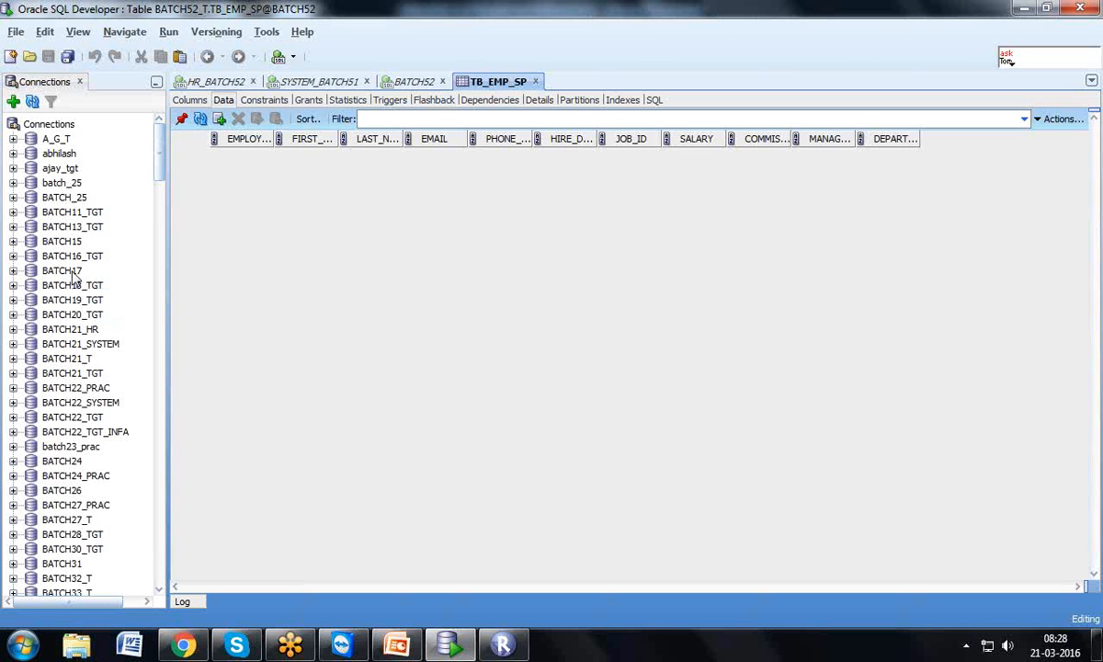
left_click(501, 645)
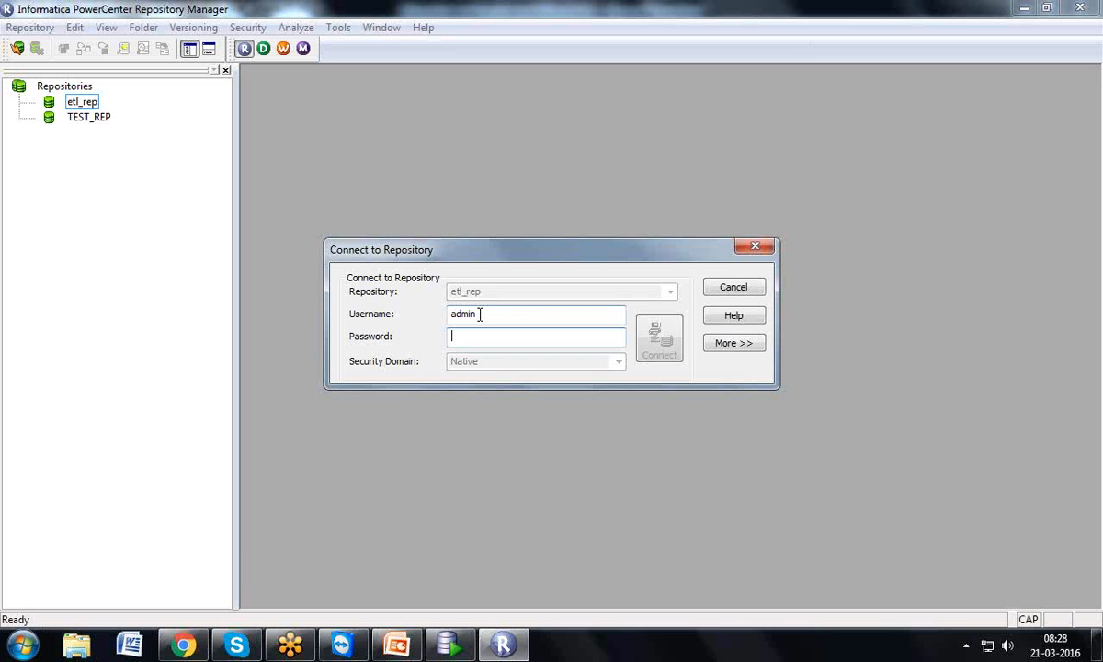
type("admin")
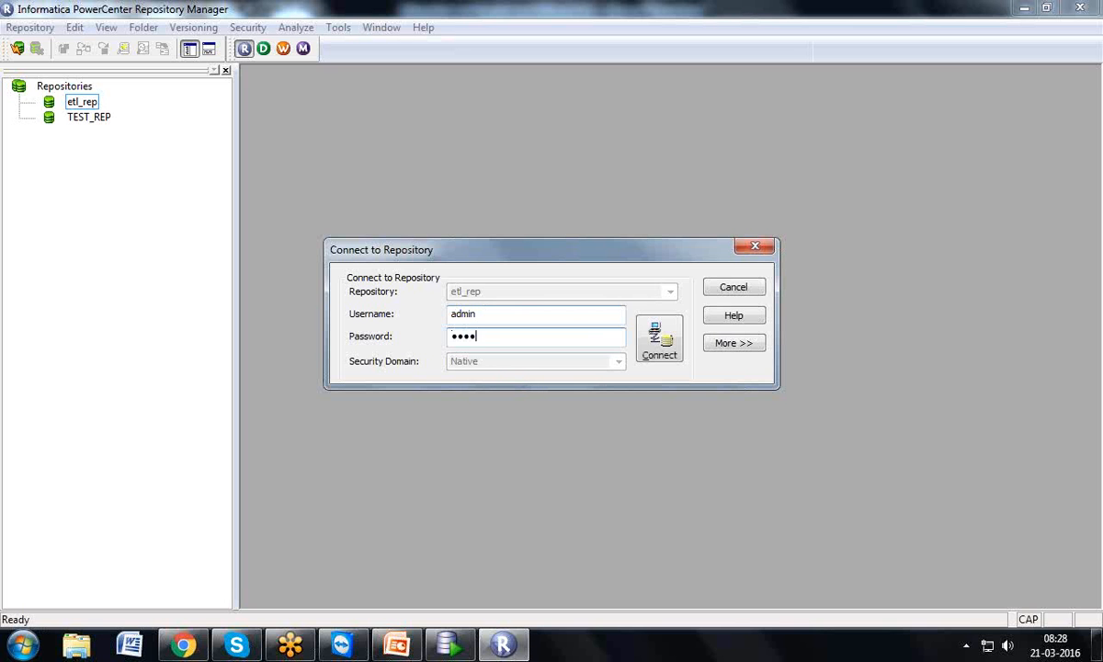
left_click(664, 353)
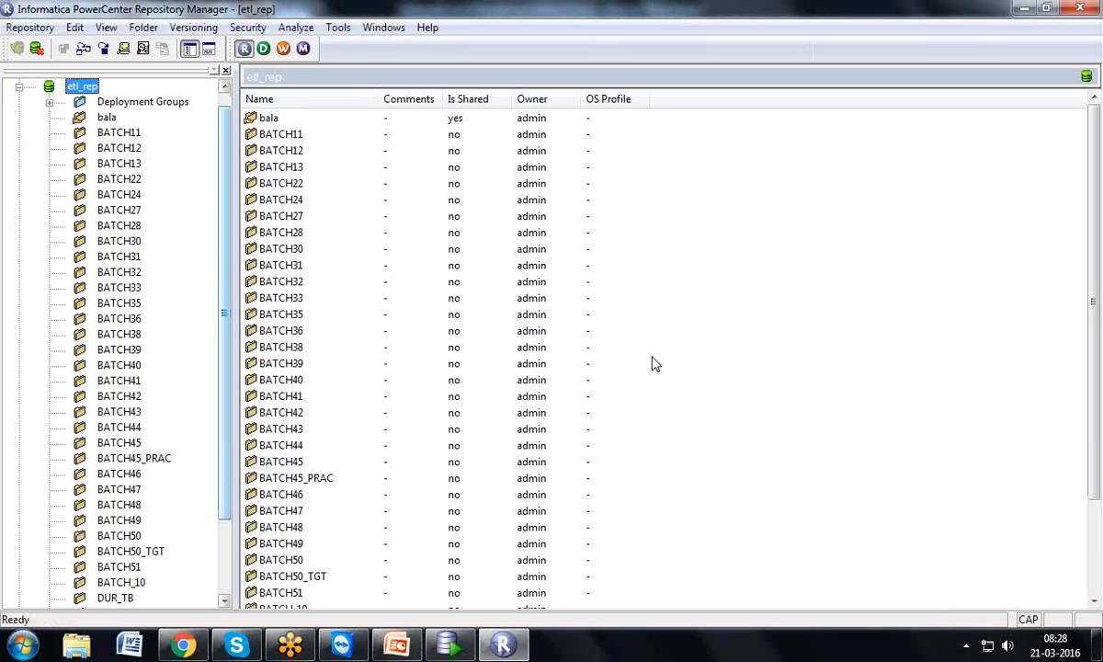
Scroll through etl_rep's folder list and open the Folder menu
left_click_drag(224, 287, 229, 236)
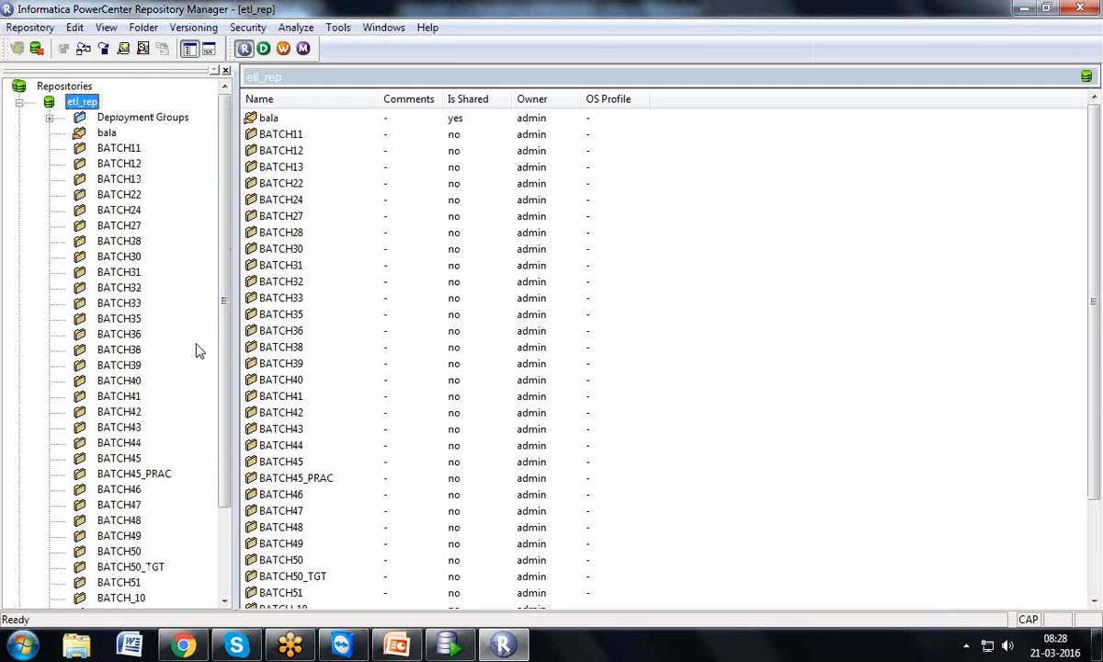
scroll(208, 328, "down", 3)
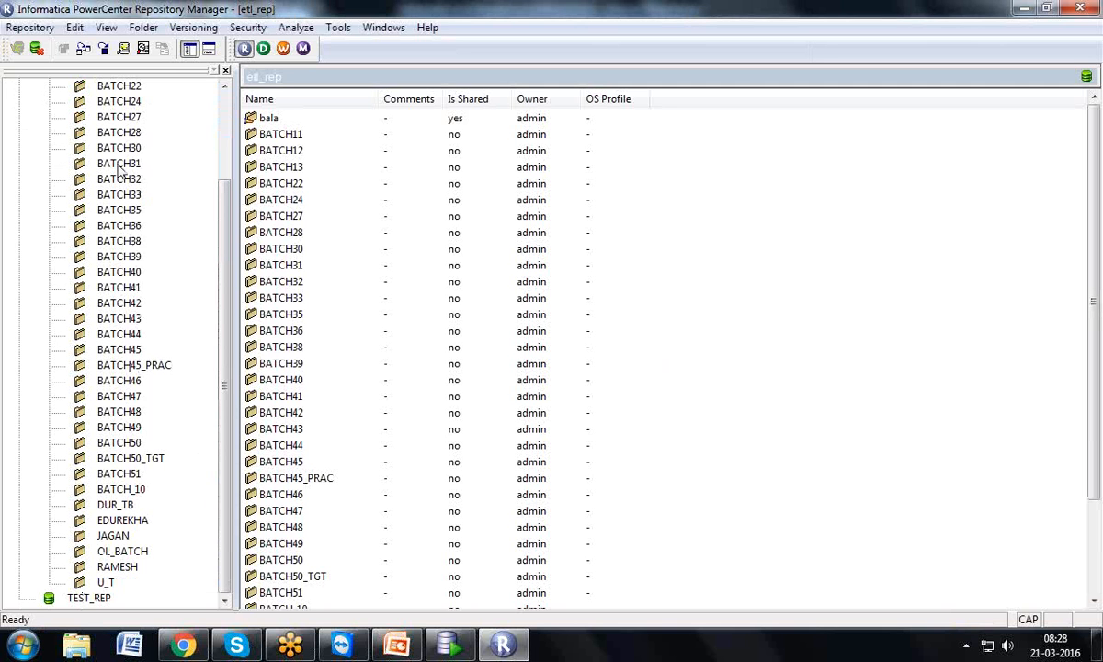
scroll(217, 160, "up", 3)
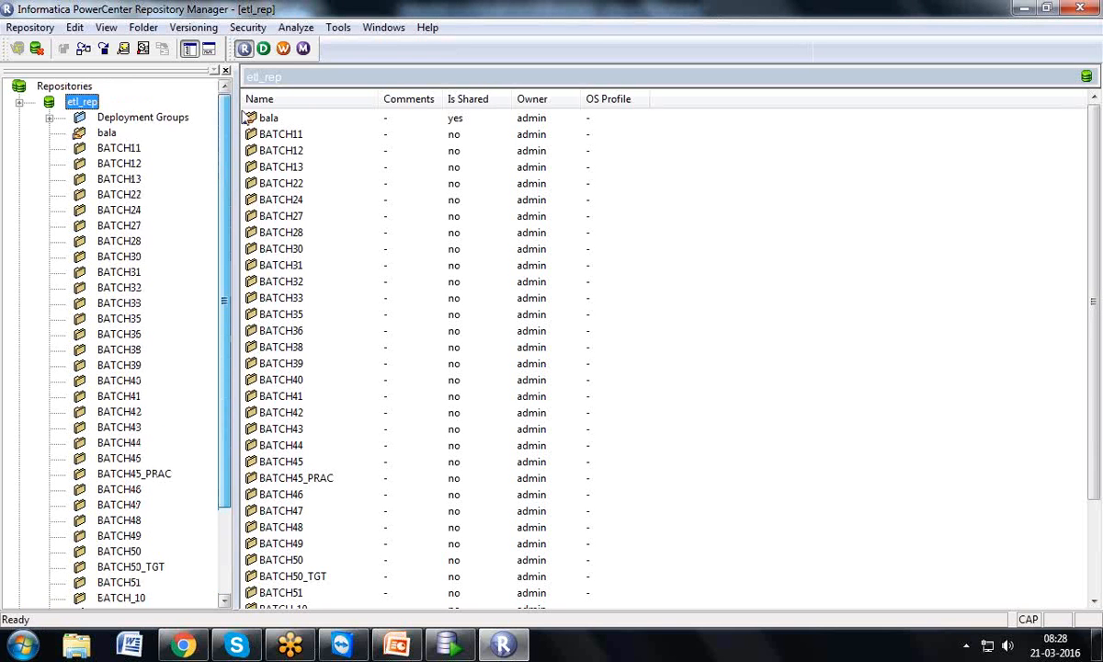
left_click(145, 28)
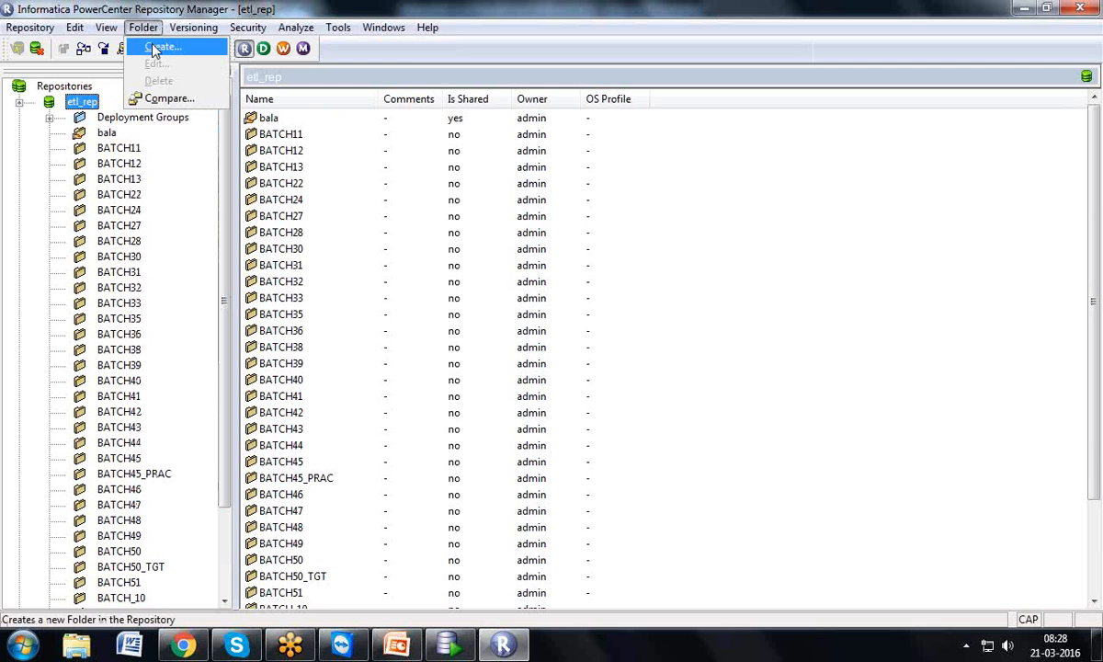
Create folder BATCH52 in etl_rep and acknowledge the success message
left_click(154, 47)
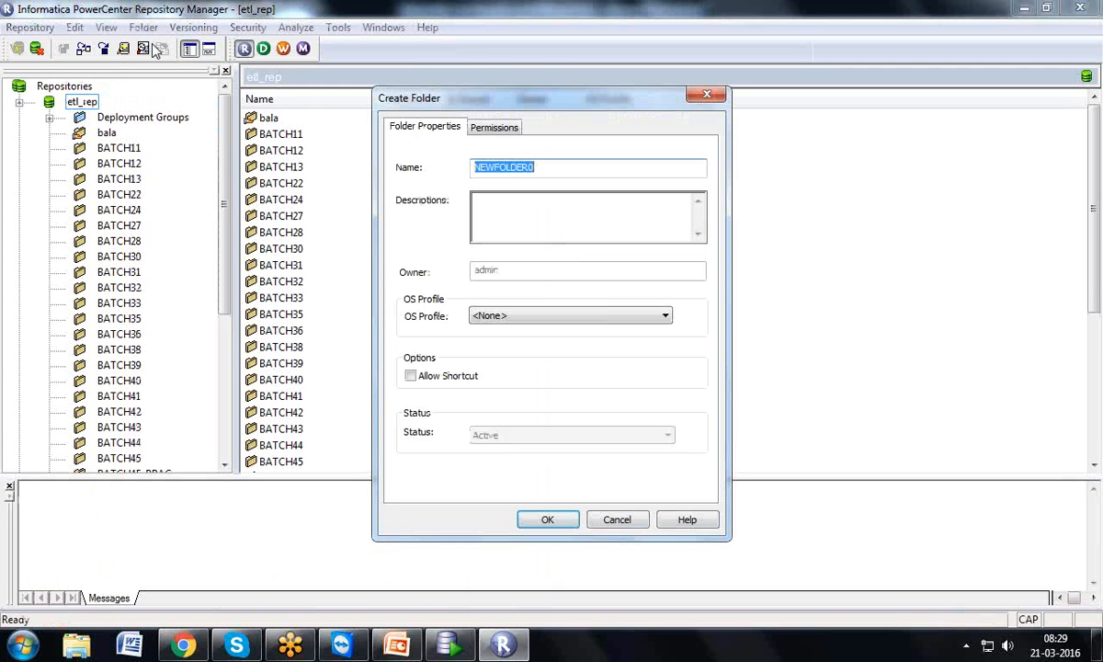
type("BATCH52")
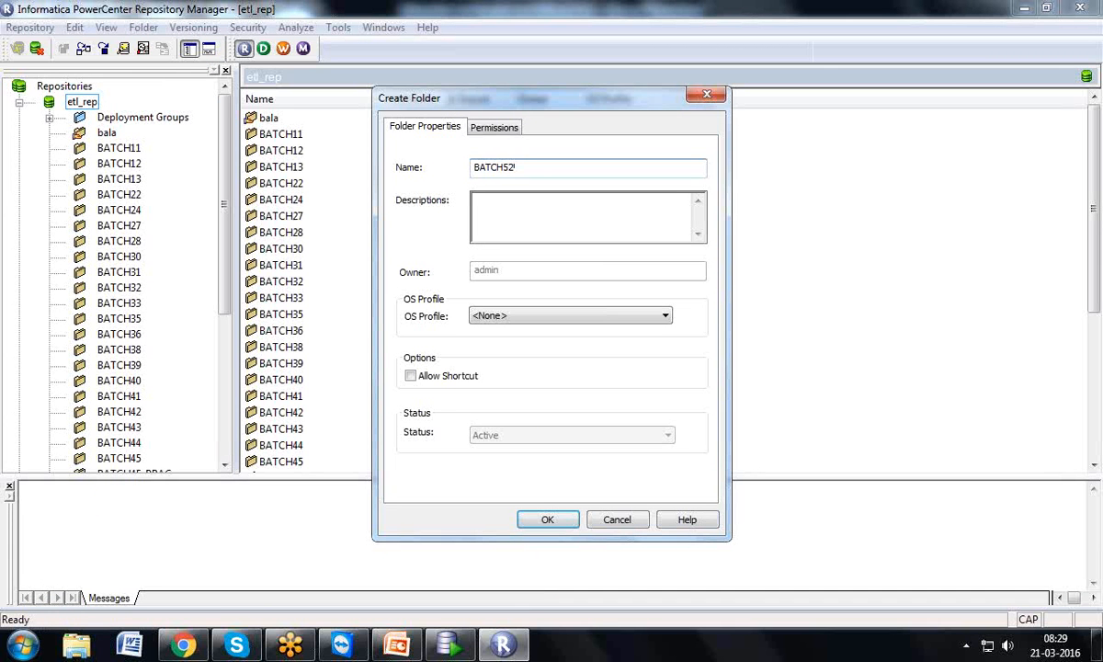
left_click(547, 521)
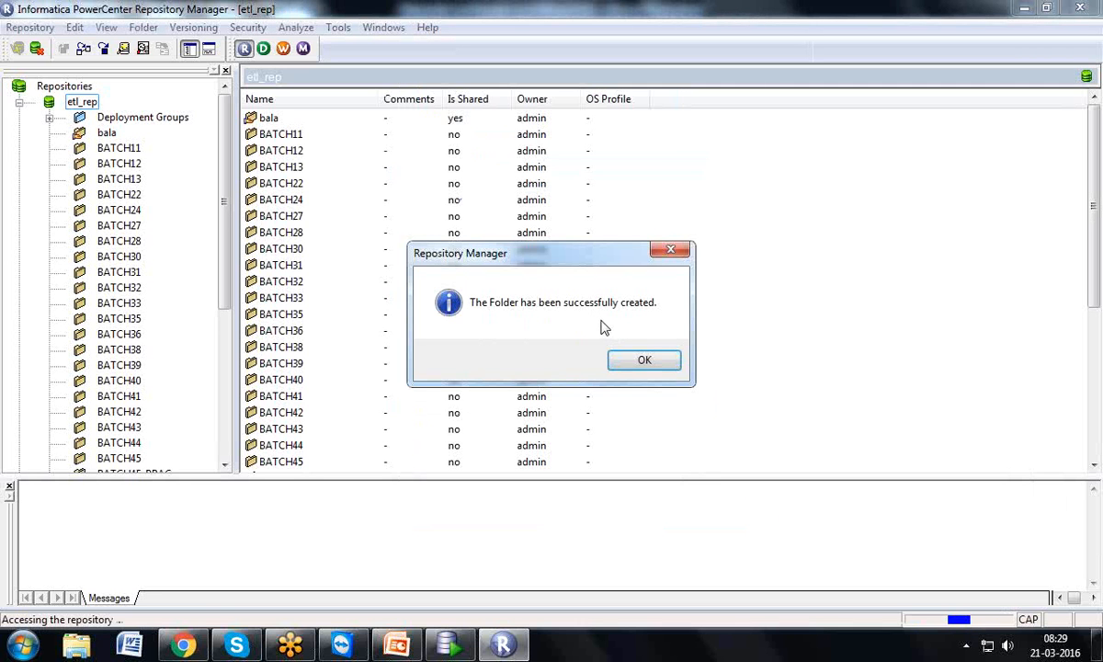
left_click(641, 359)
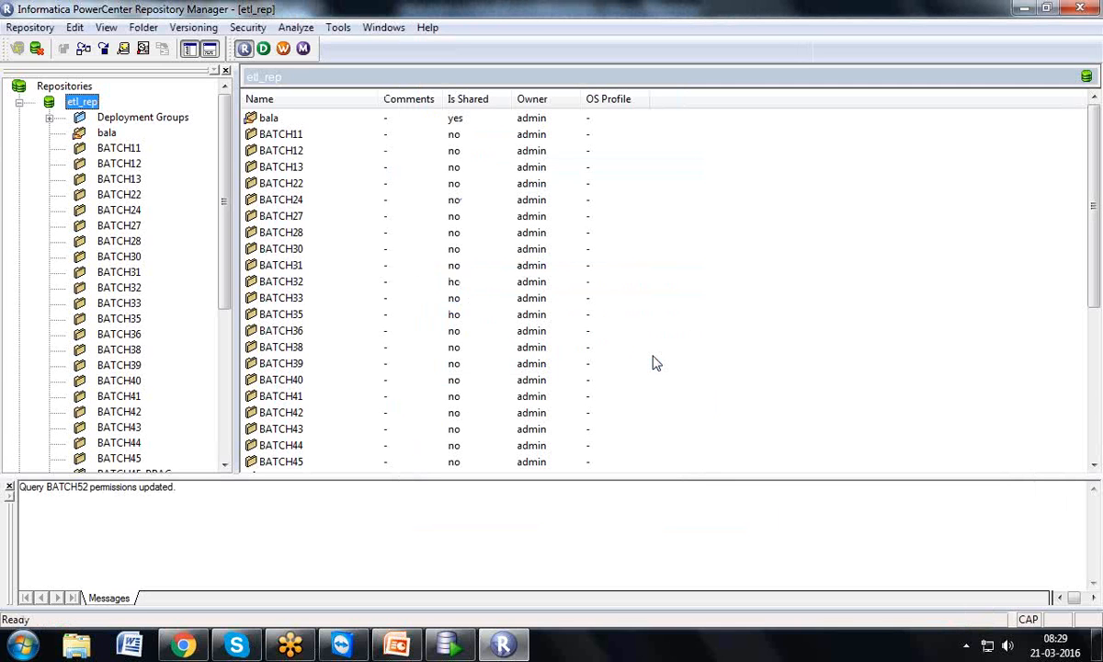
Launch PowerCenter Designer from Informatica 9.5.1 > Client > PowerCenter Client in the Start menu
left_click(22, 644)
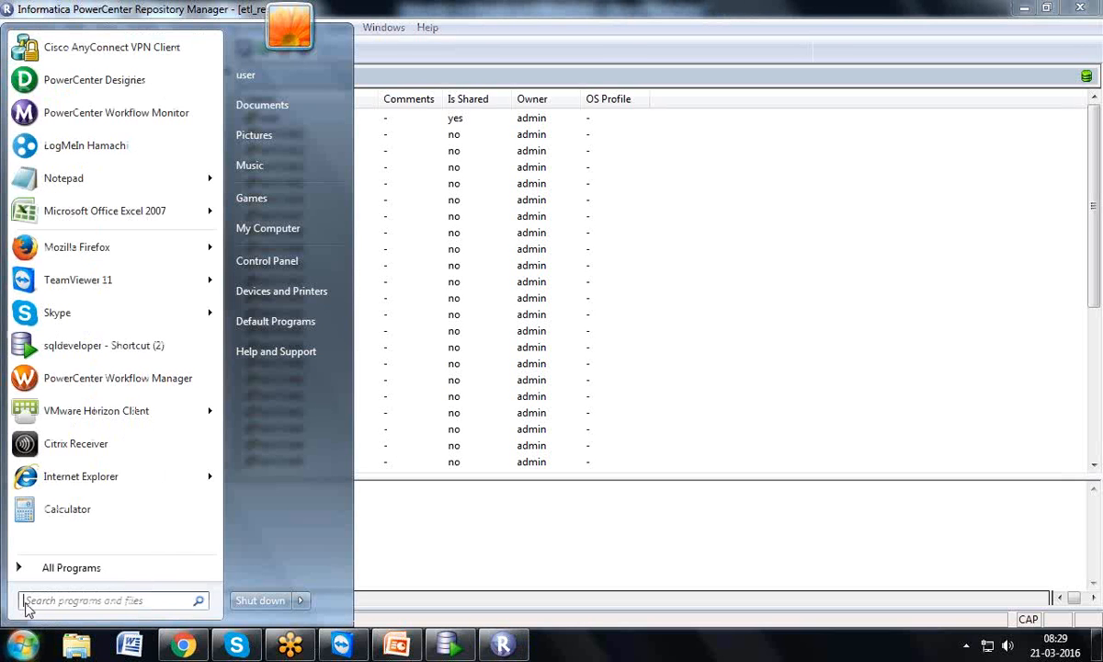
left_click(27, 568)
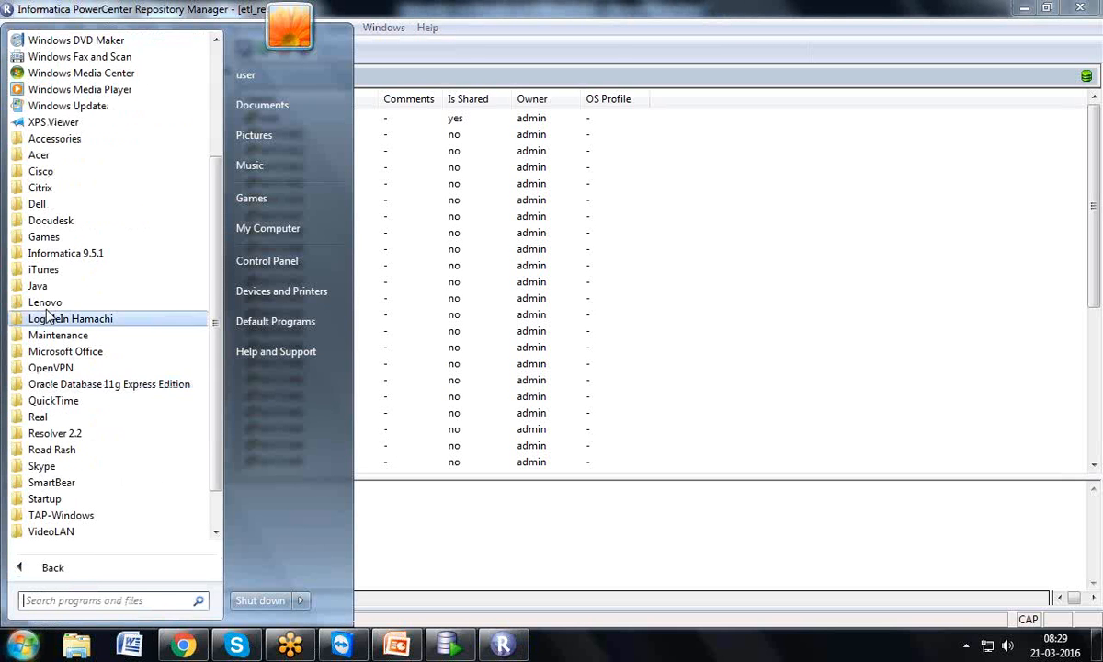
left_click(74, 254)
left_click(46, 270)
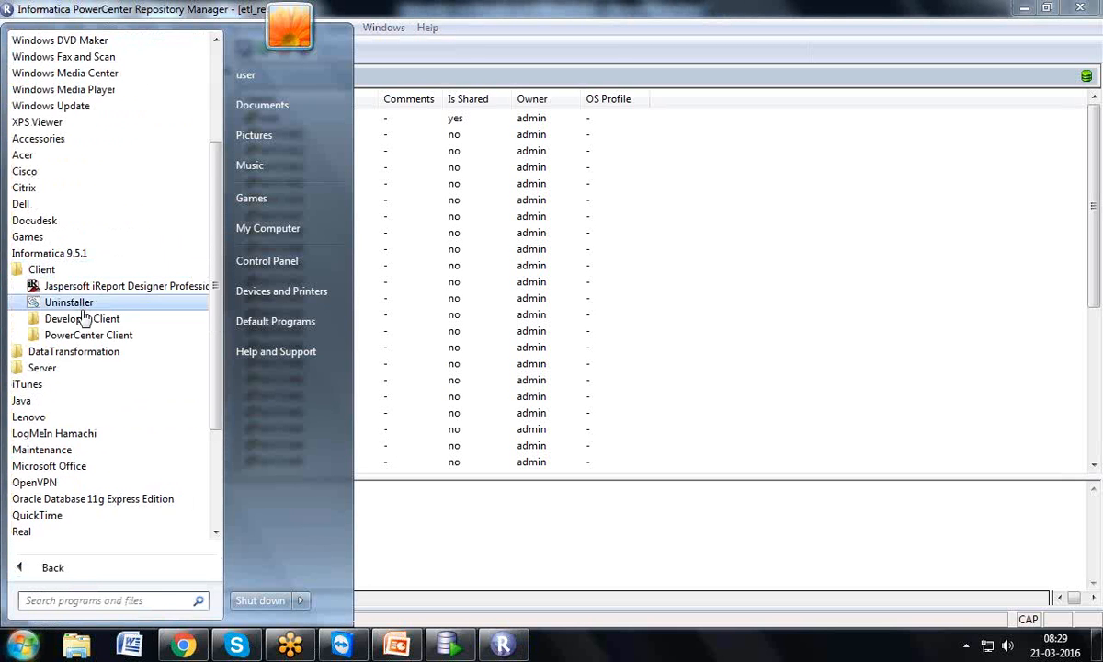
left_click(92, 337)
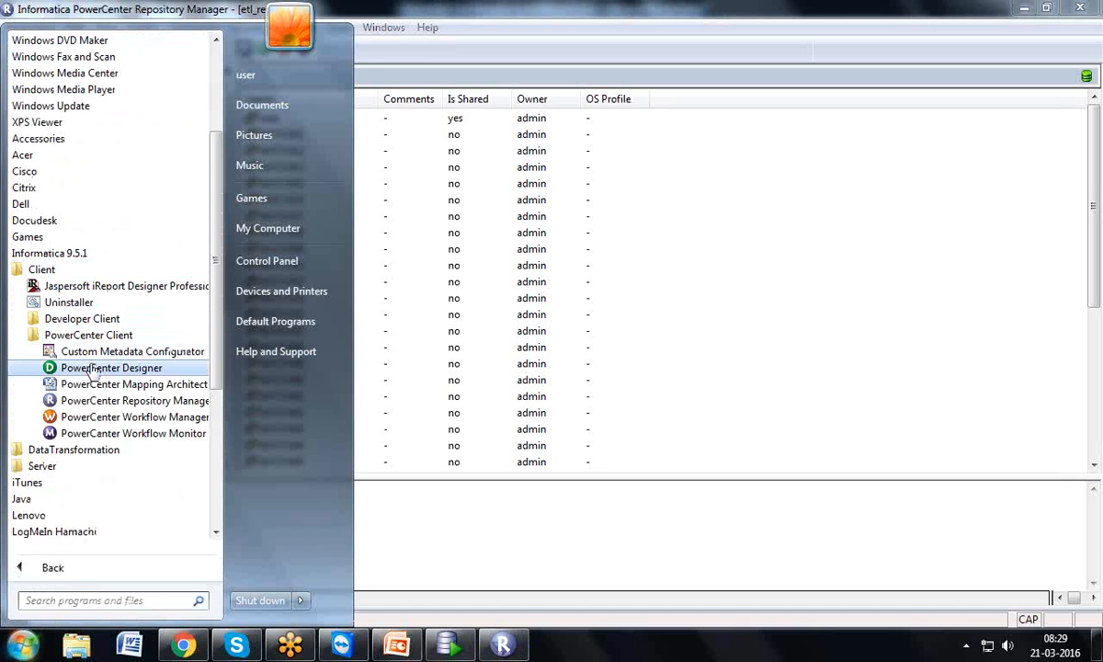
left_click(602, 364)
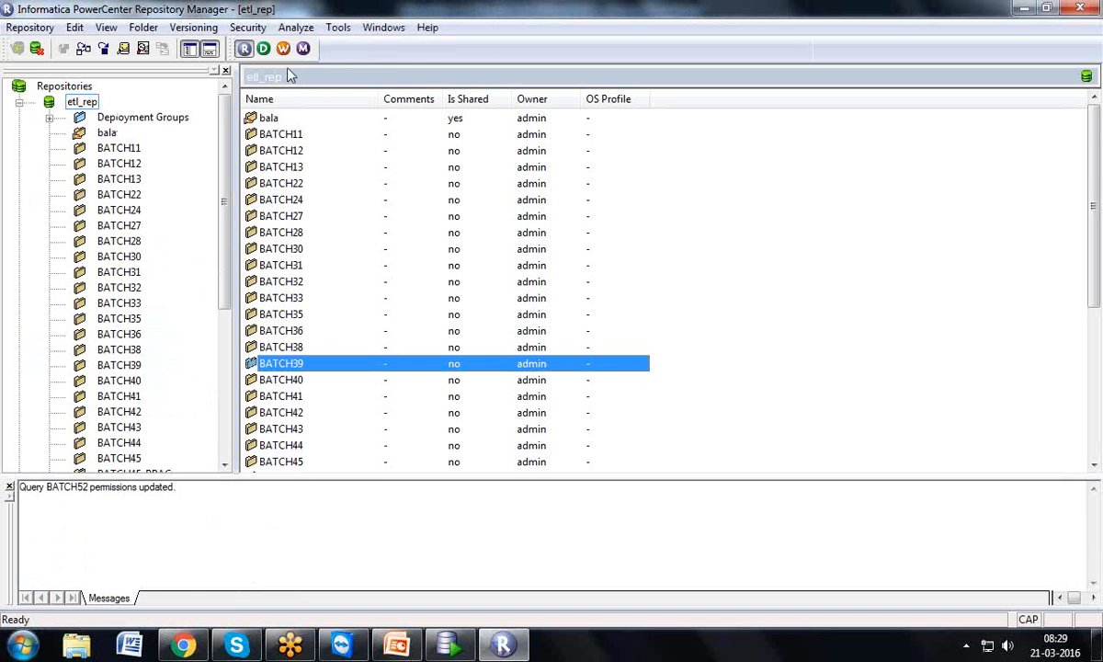
left_click(263, 50)
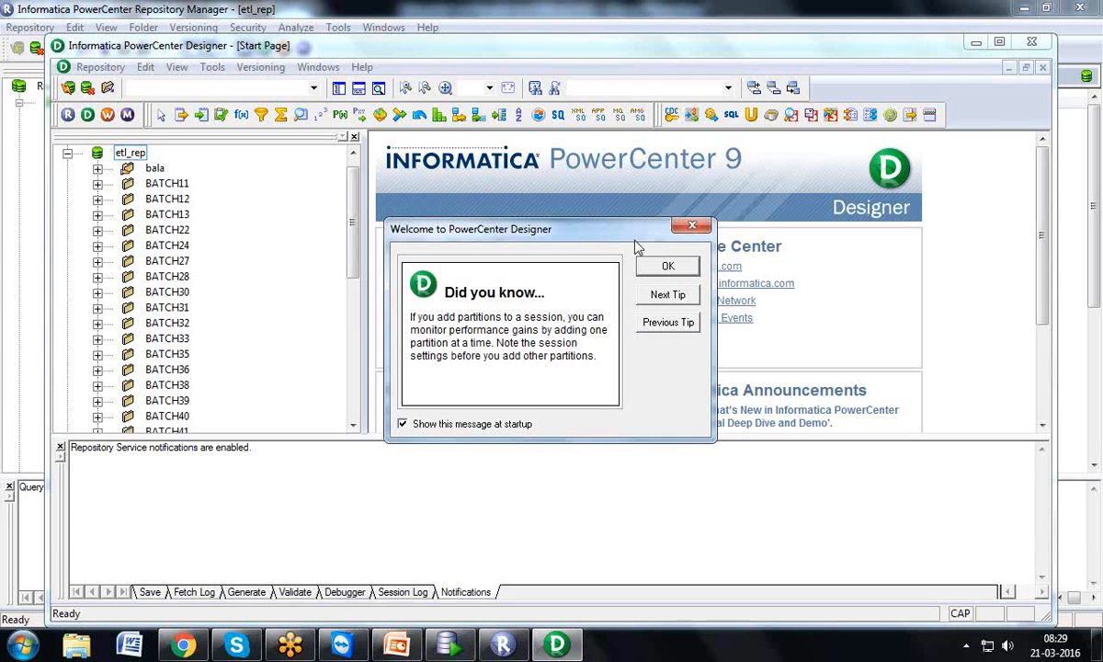
Dismiss the startup tip, maximize Designer, and open the BATCH52 folder in Source Analyzer
left_click(666, 268)
double_click(938, 41)
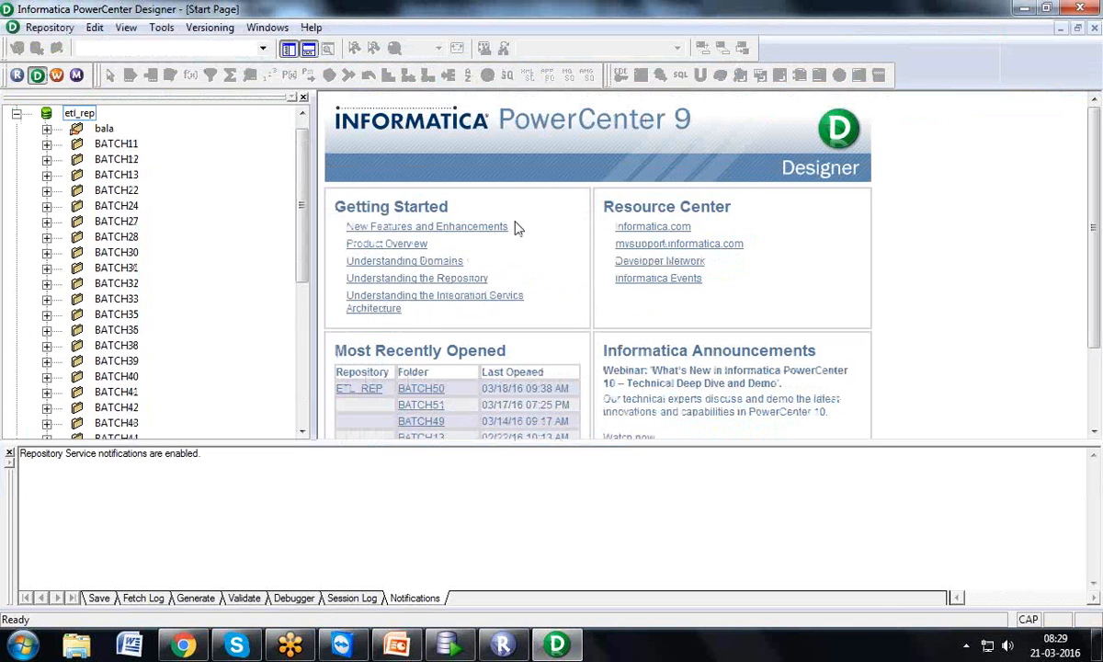
left_click_drag(308, 211, 310, 322)
left_click(136, 346)
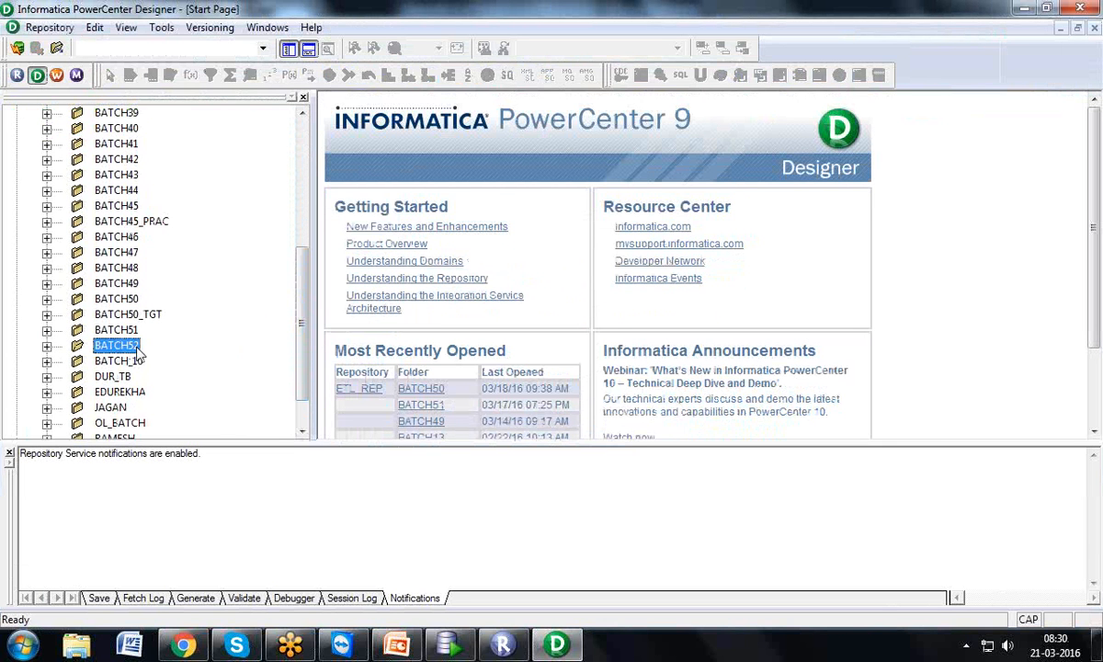
double_click(138, 349)
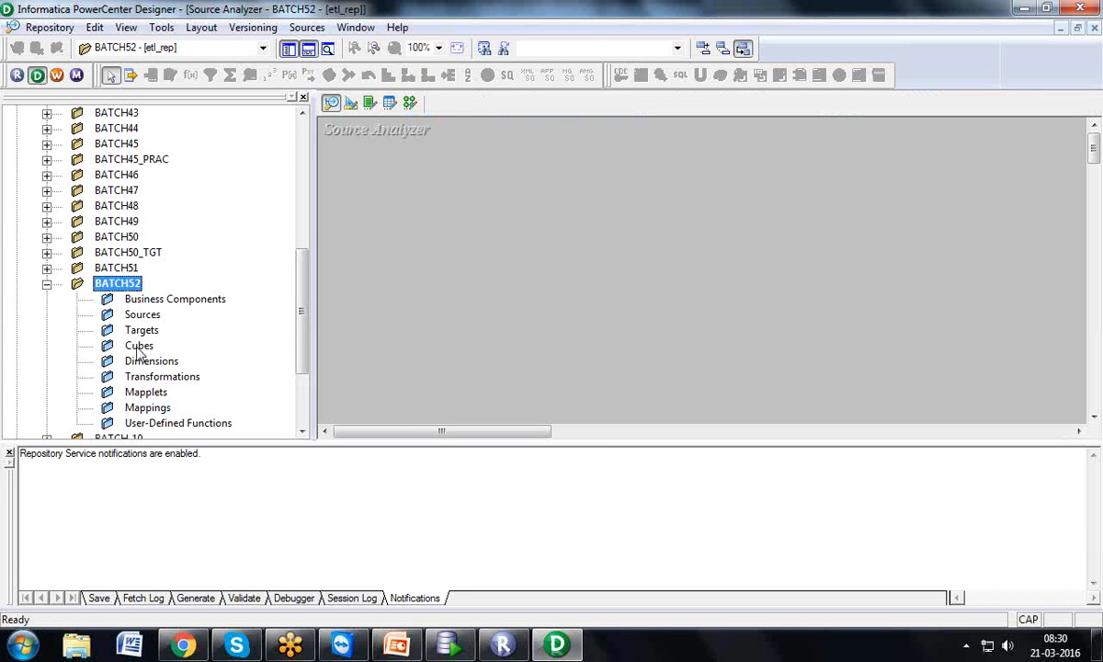
left_click(409, 104)
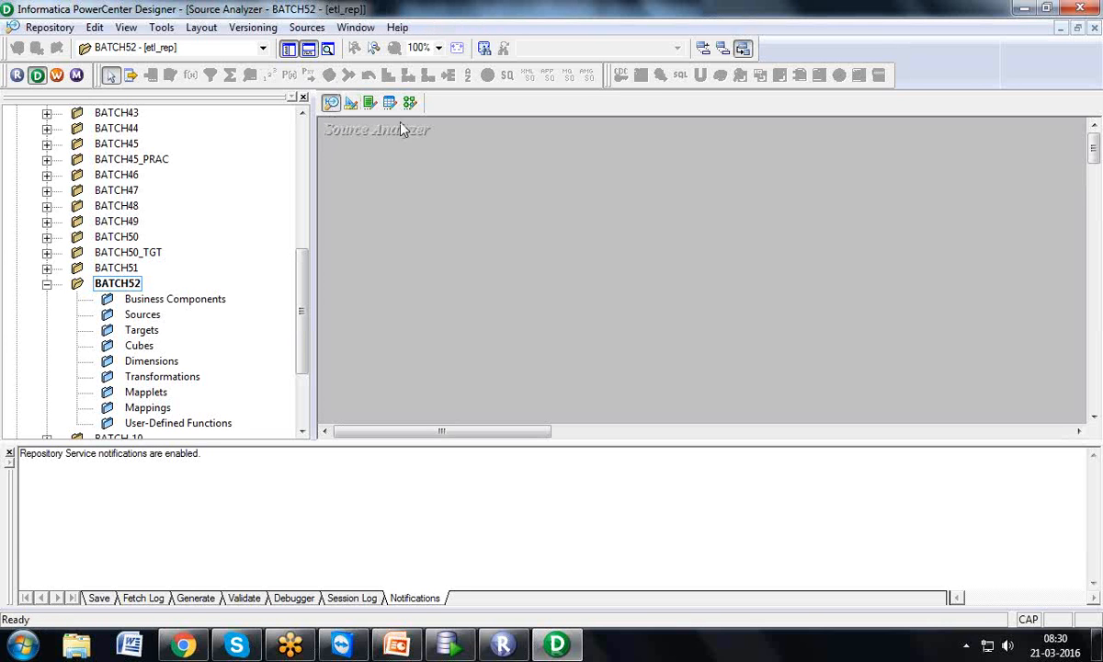
Cycle through Target Designer and Mapping Designer, return to Source Analyzer, and open the Sources menu
left_click(350, 103)
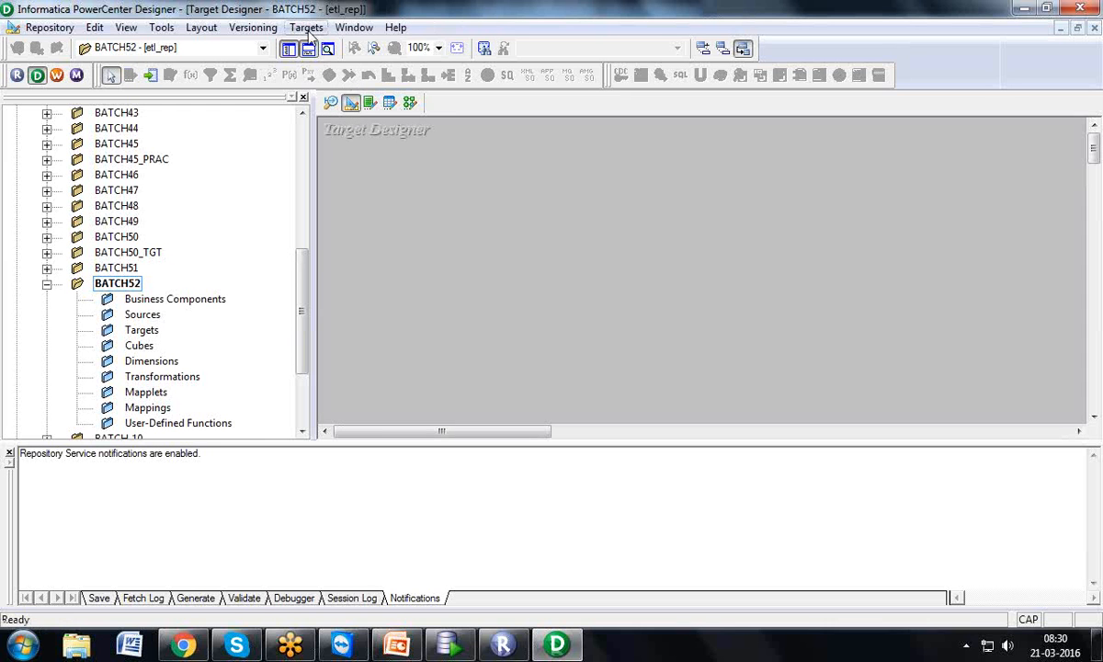
left_click(409, 102)
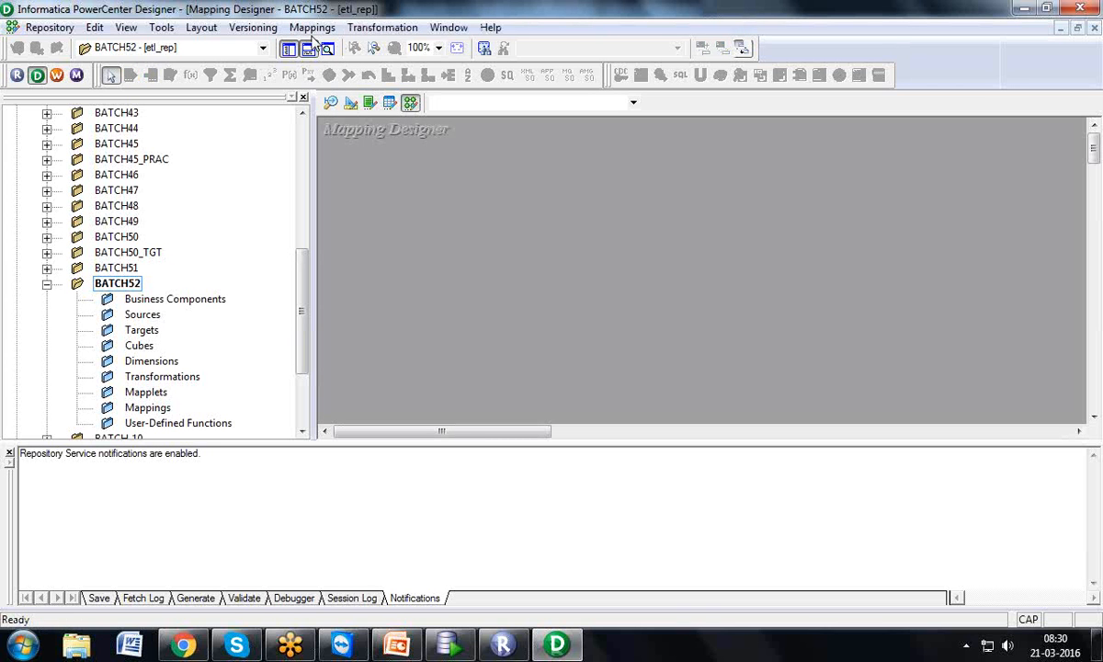
left_click(161, 27)
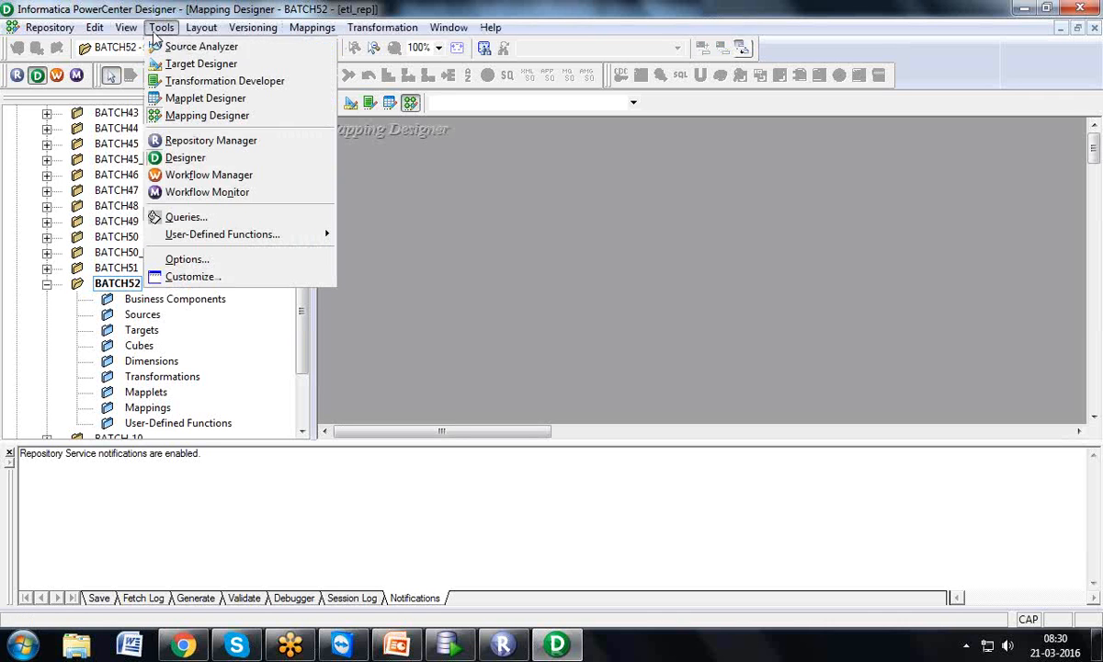
left_click(157, 49)
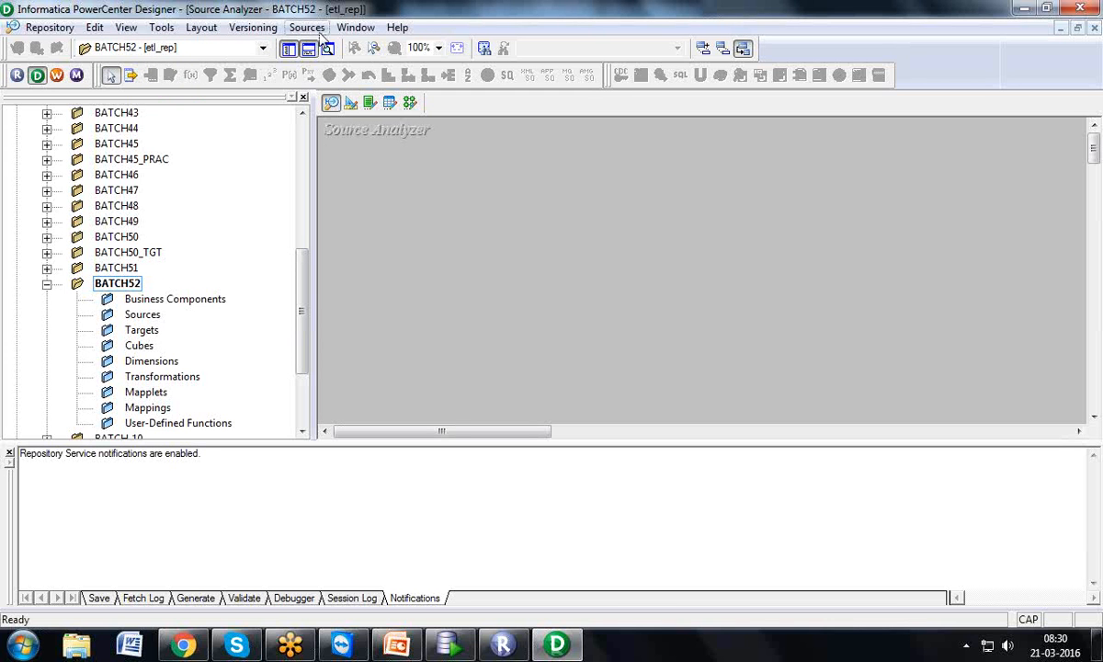
left_click(312, 27)
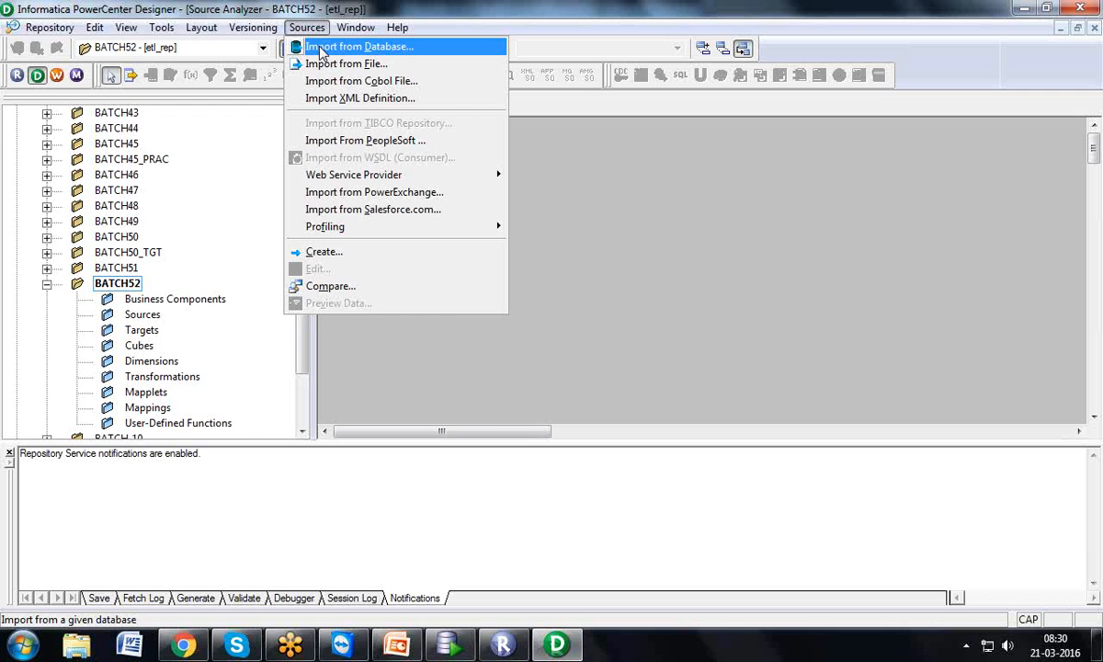
Start Import from Database and open the ODBC data source manager from it
left_click(322, 48)
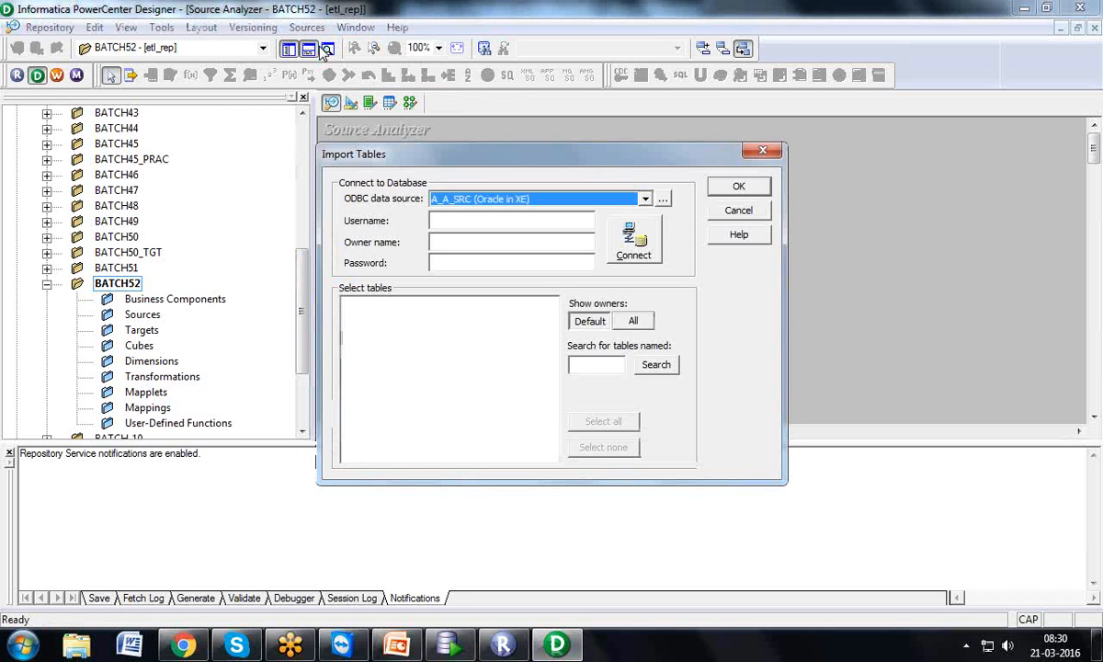
left_click(664, 200)
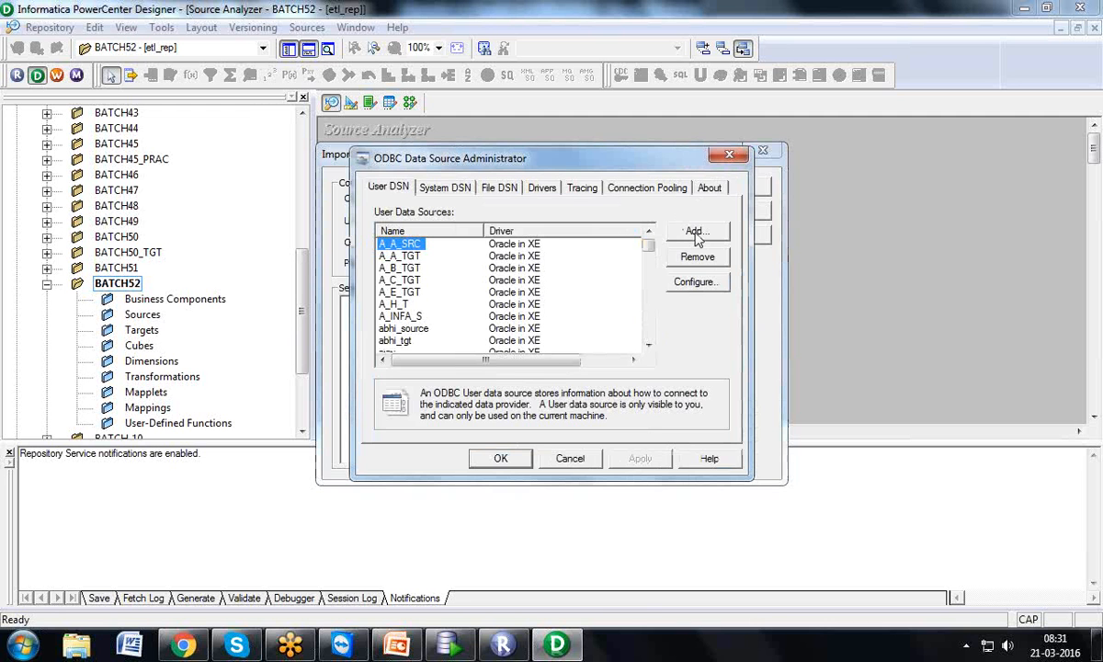
left_click(728, 154)
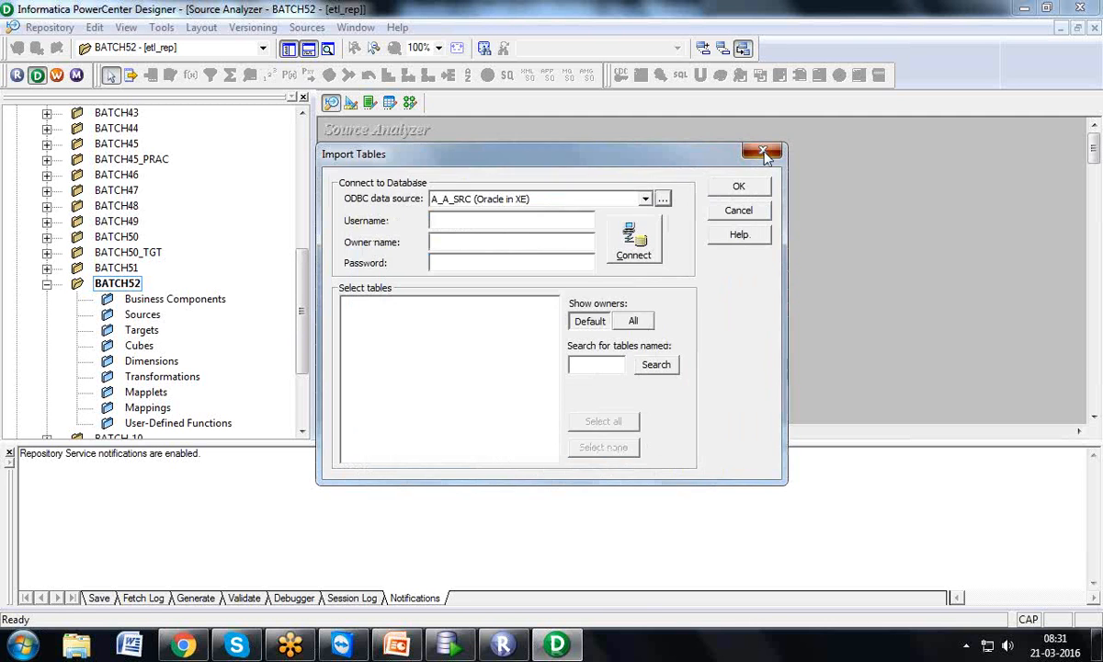
left_click(763, 153)
left_click(305, 28)
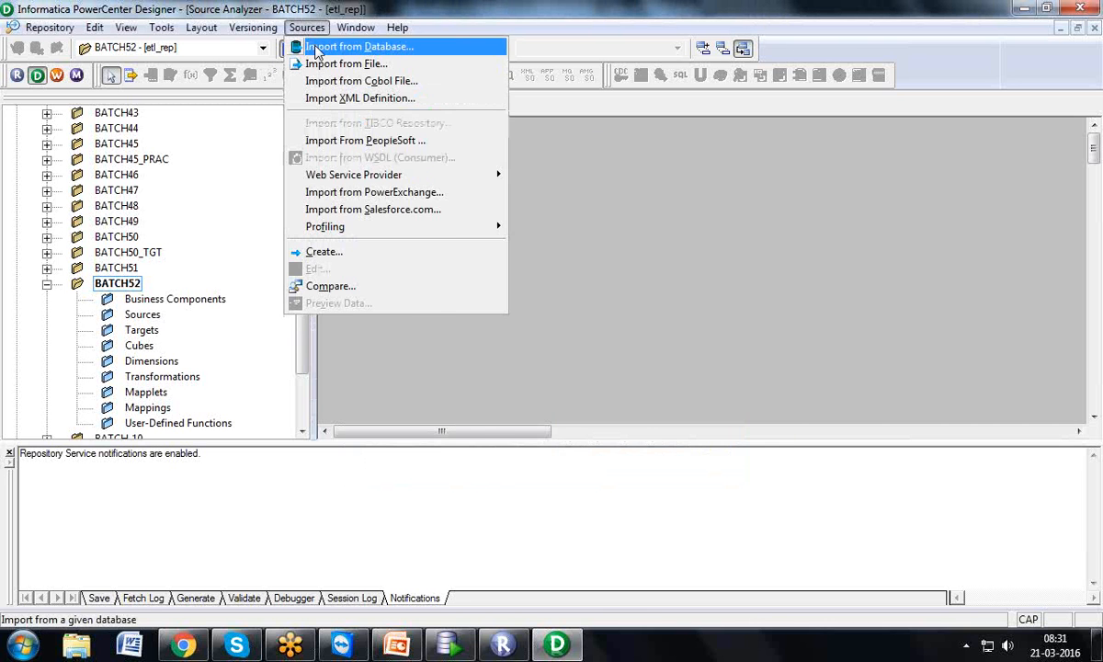
left_click(316, 47)
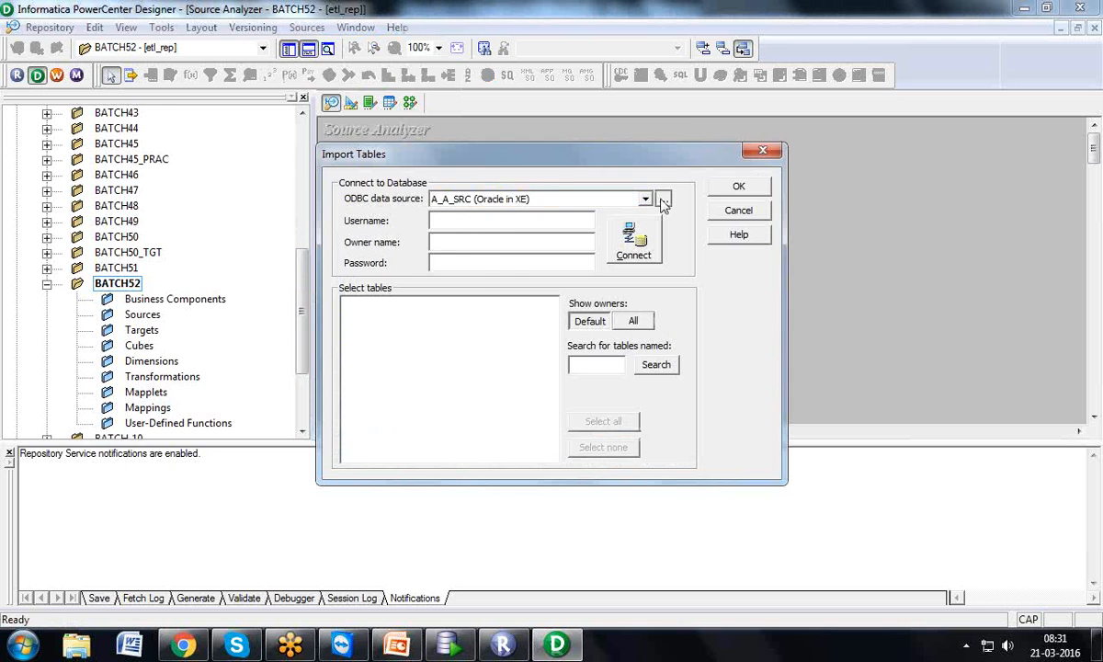
left_click(664, 200)
Add a new Oracle in XE data source named HR_BATCH52
left_click(704, 230)
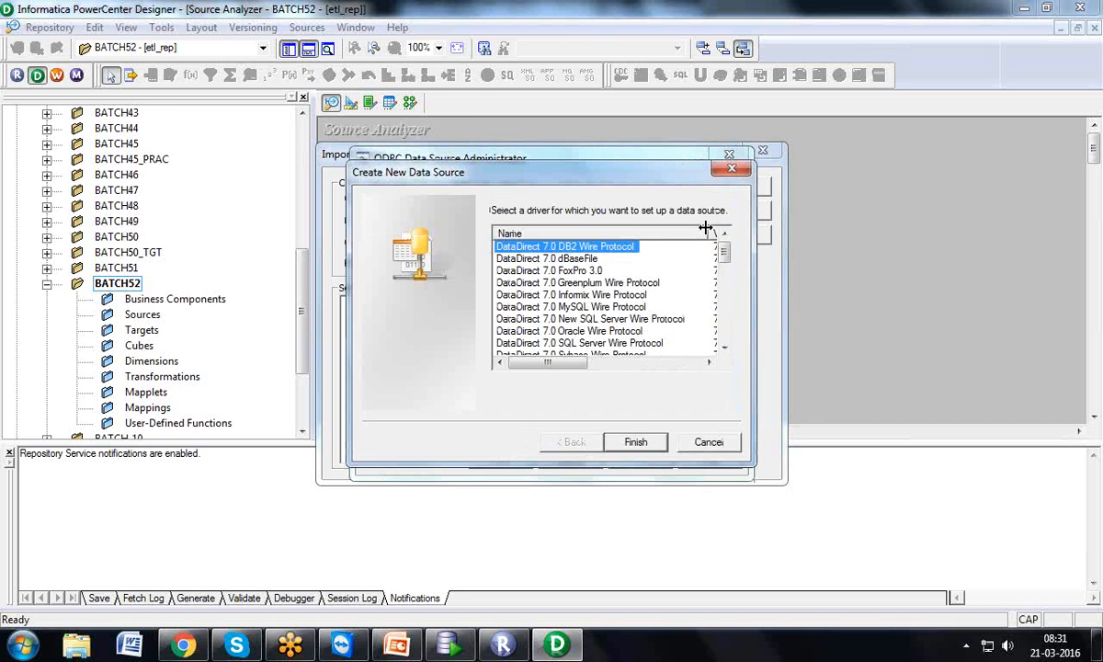
left_click_drag(724, 252, 725, 338)
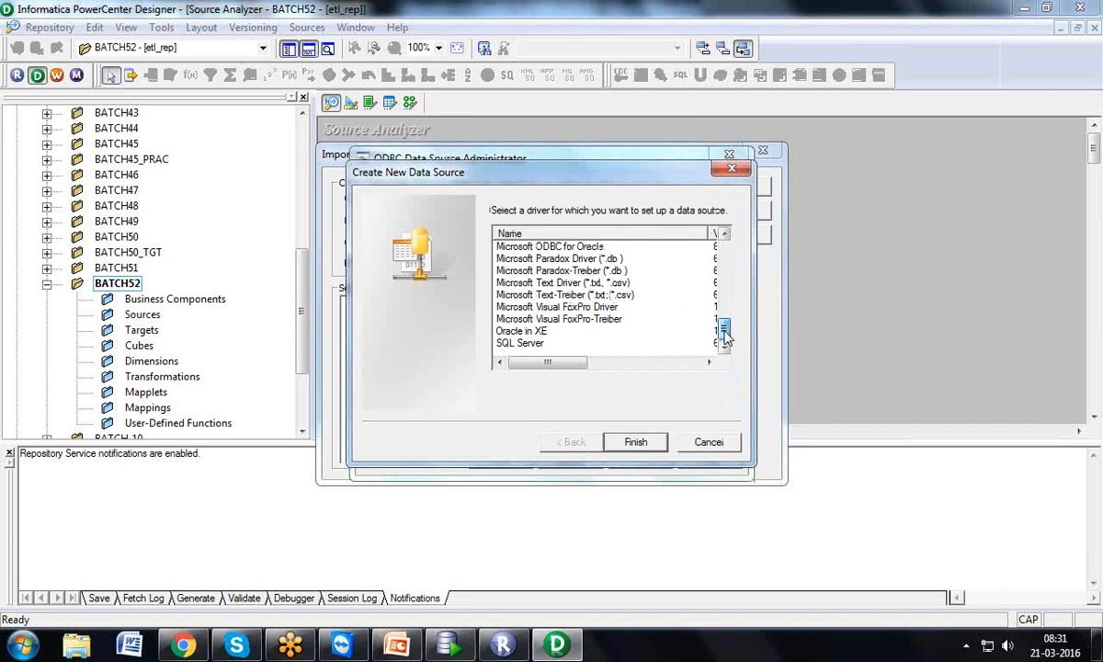
left_click(523, 332)
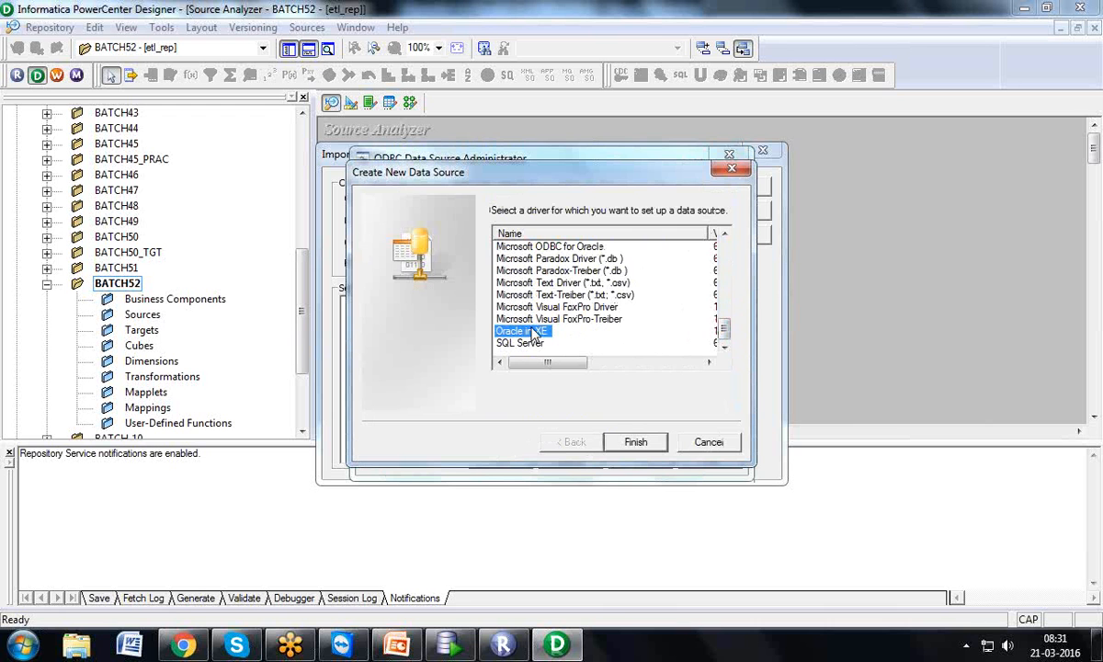
left_click(635, 445)
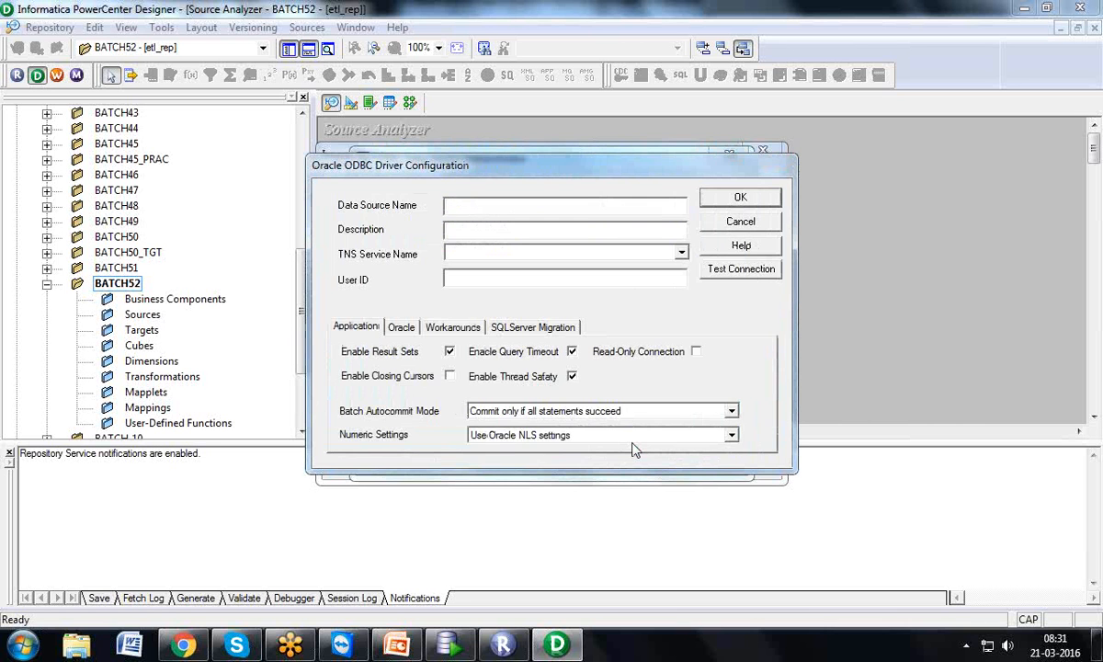
type("HR_BATCH52")
key("Tab")
key("Tab")
Launch services.msc to view the Windows services list
key("super+r")
key("Return")
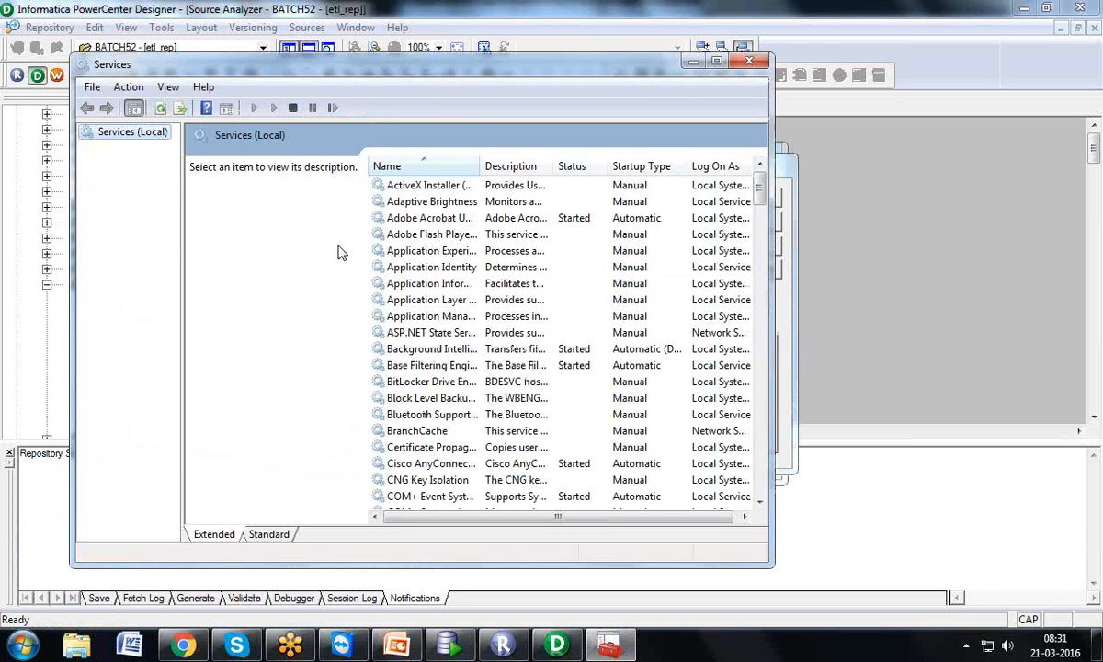
left_click(394, 257)
Confirm OracleServiceXE is Started, close Services, and enter XE as the TNS Service Name
key("o")
key("o")
key("o")
key("o")
key("o")
key("o")
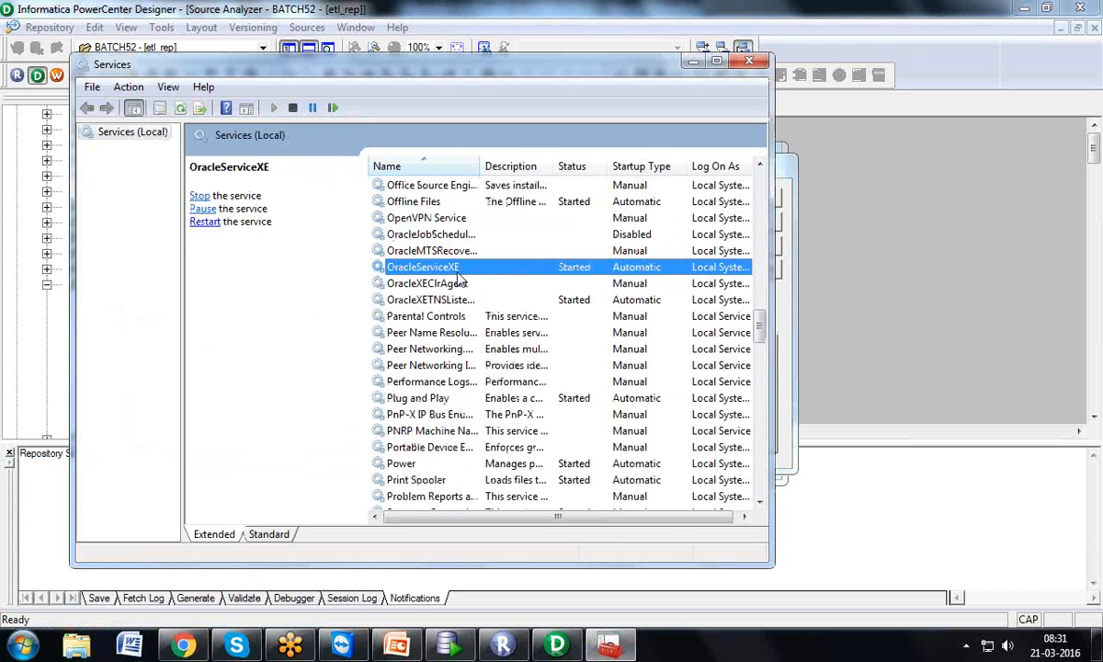
left_click(749, 60)
type("XE")
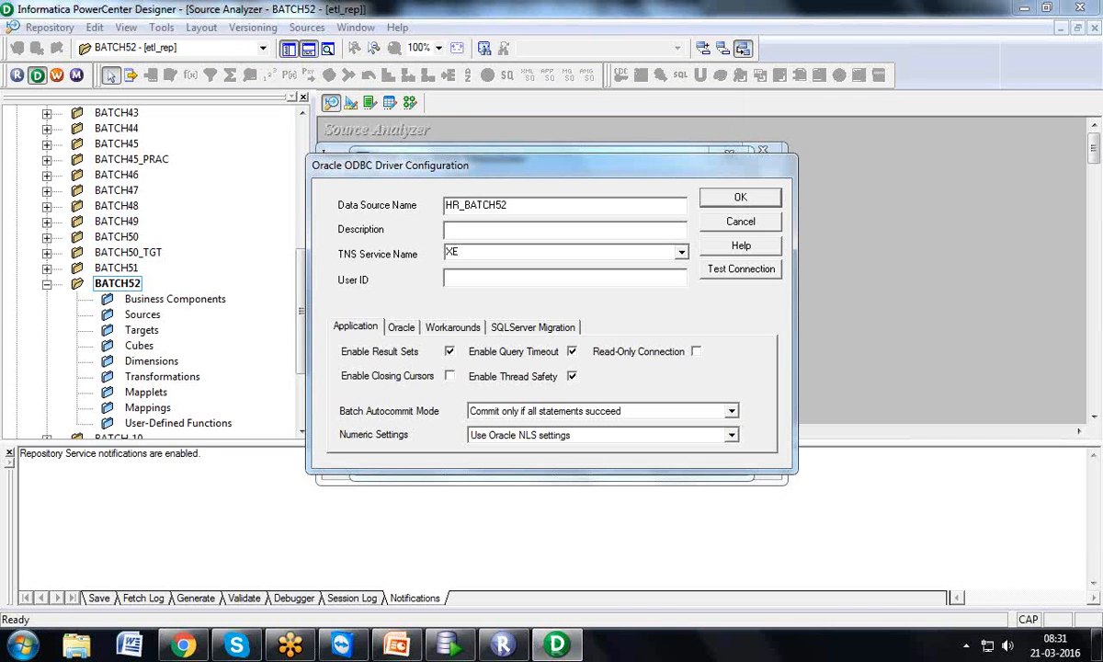
Set User ID HR, test the connection with the account password, and save the HR_BATCH52 data source
key("Tab")
type("HR")
left_click(775, 274)
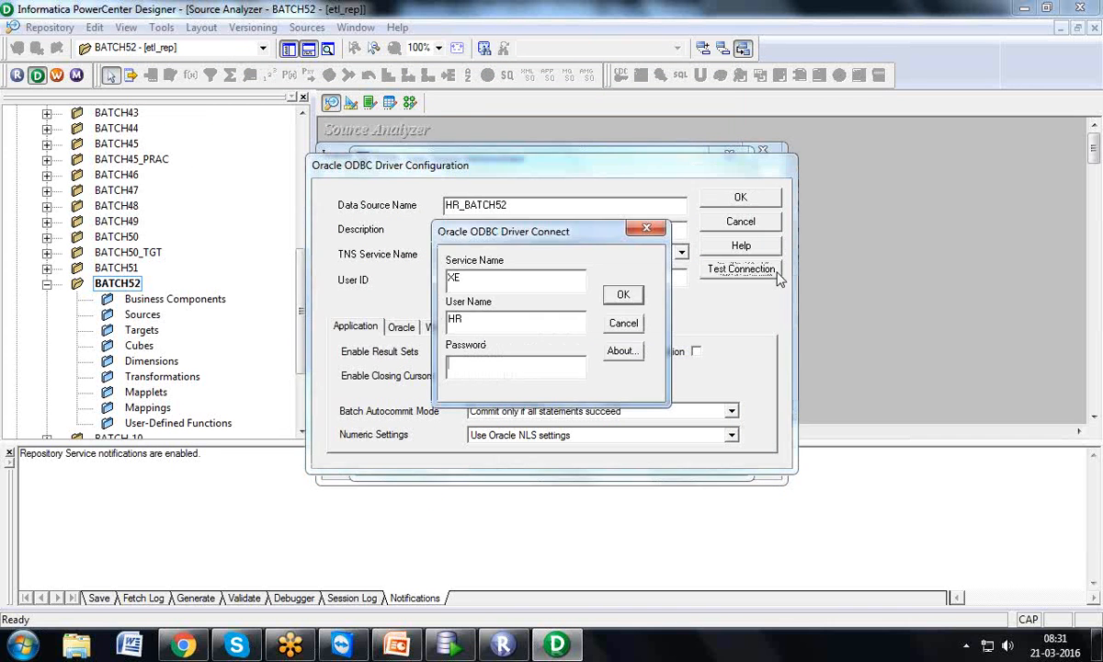
type("hr")
left_click(623, 295)
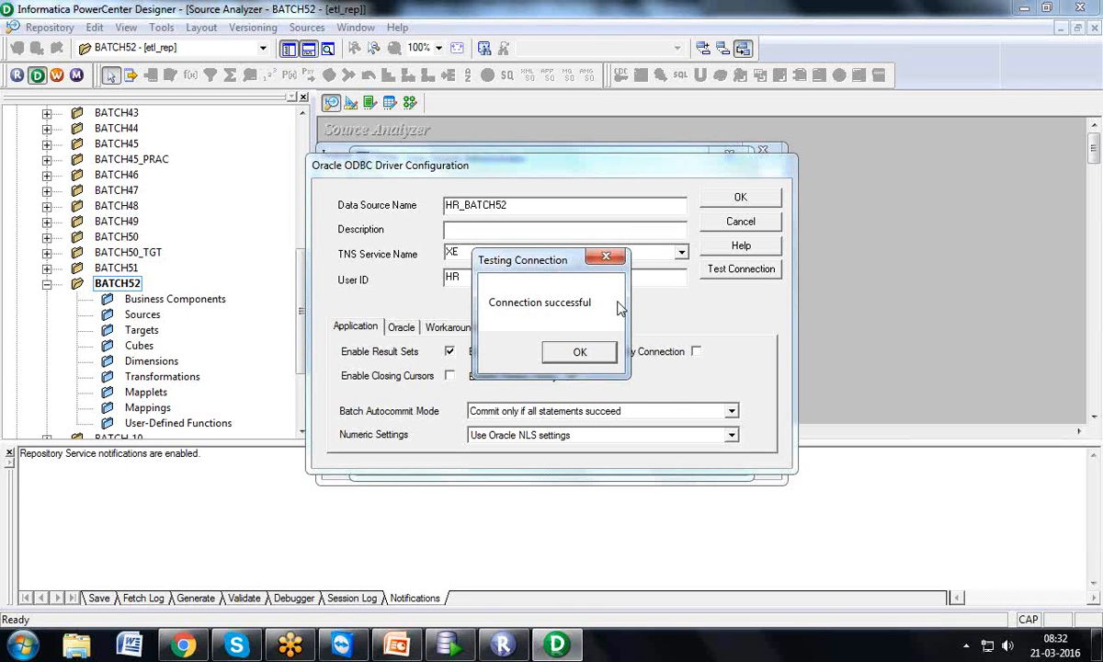
left_click(579, 350)
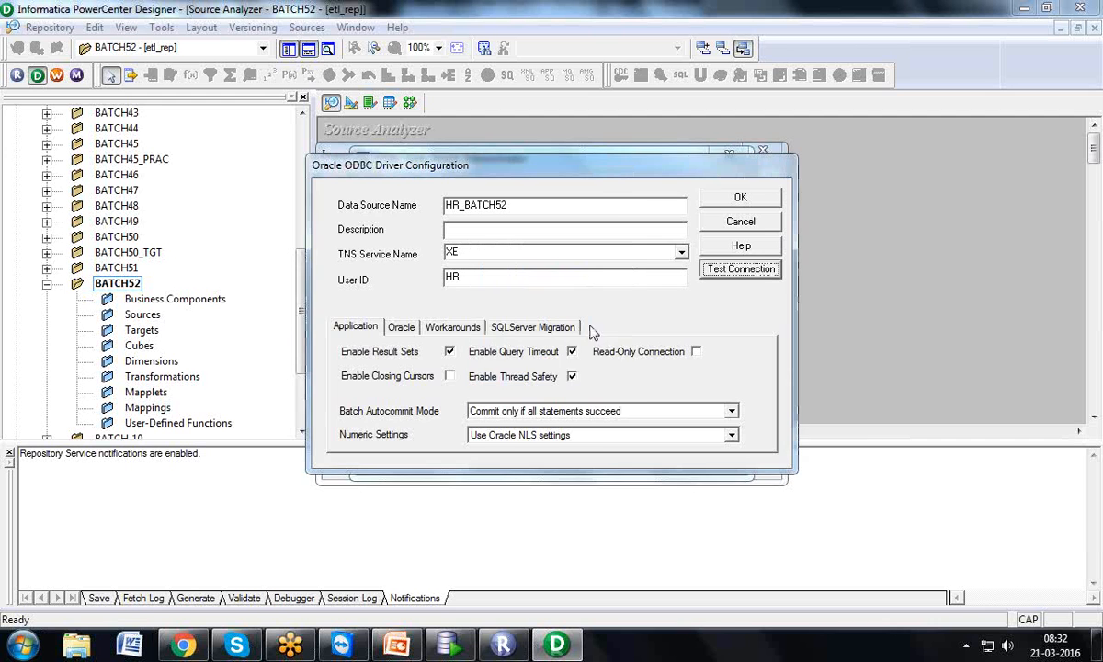
left_click(736, 200)
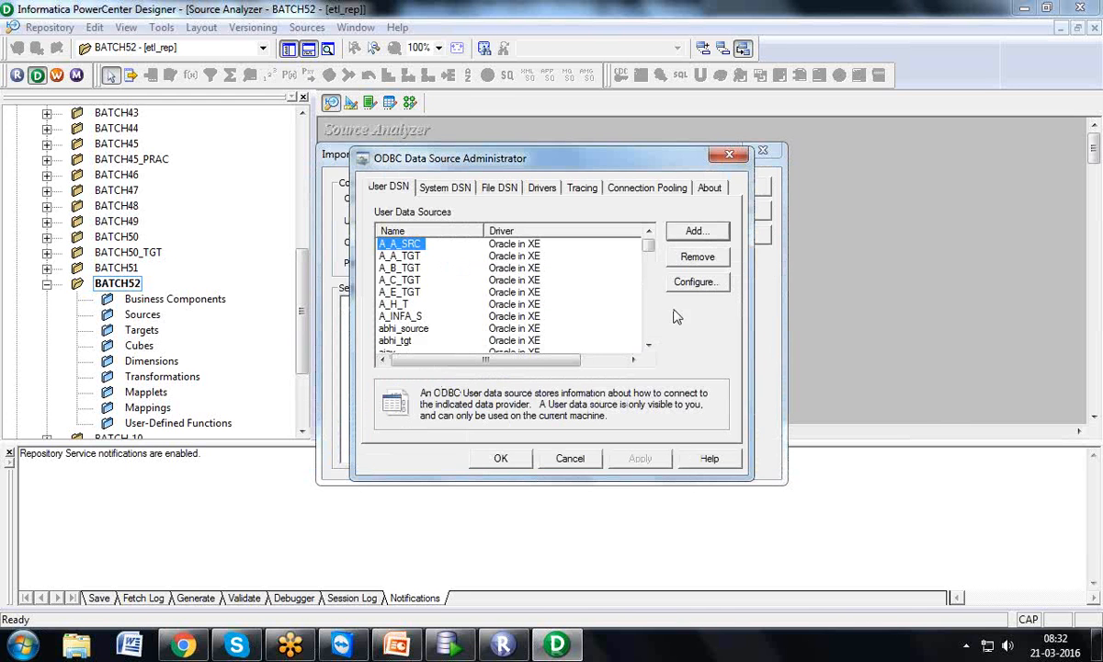
Close the ODBC administrator and briefly check Oracle SQL Developer before returning to Designer
left_click(501, 458)
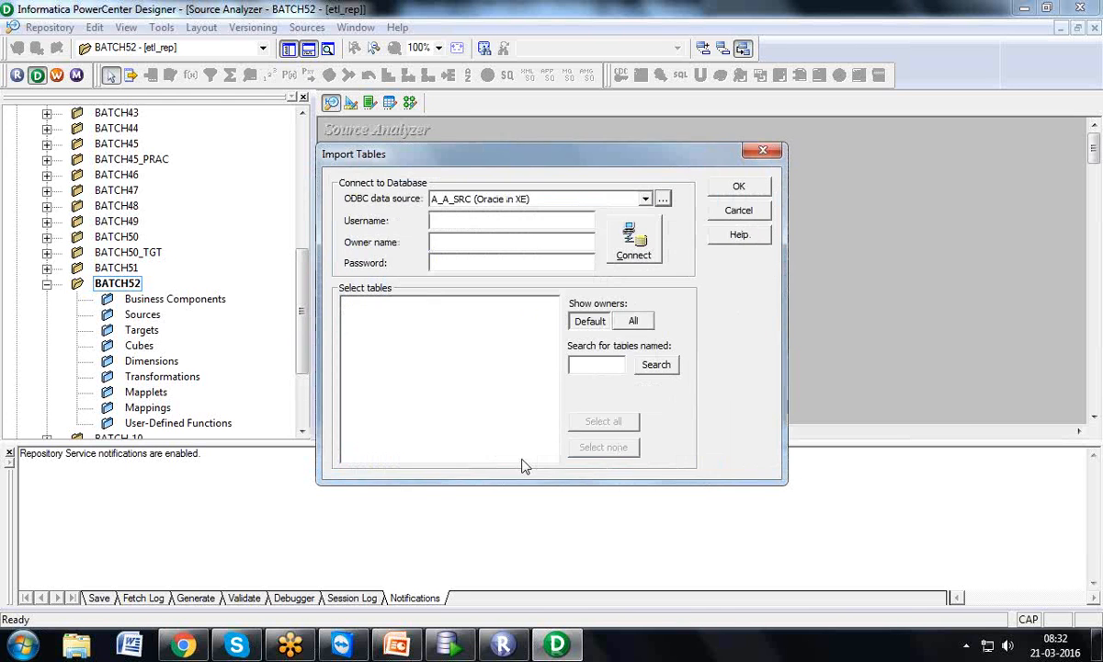
left_click(448, 644)
left_click_drag(160, 177, 172, 394)
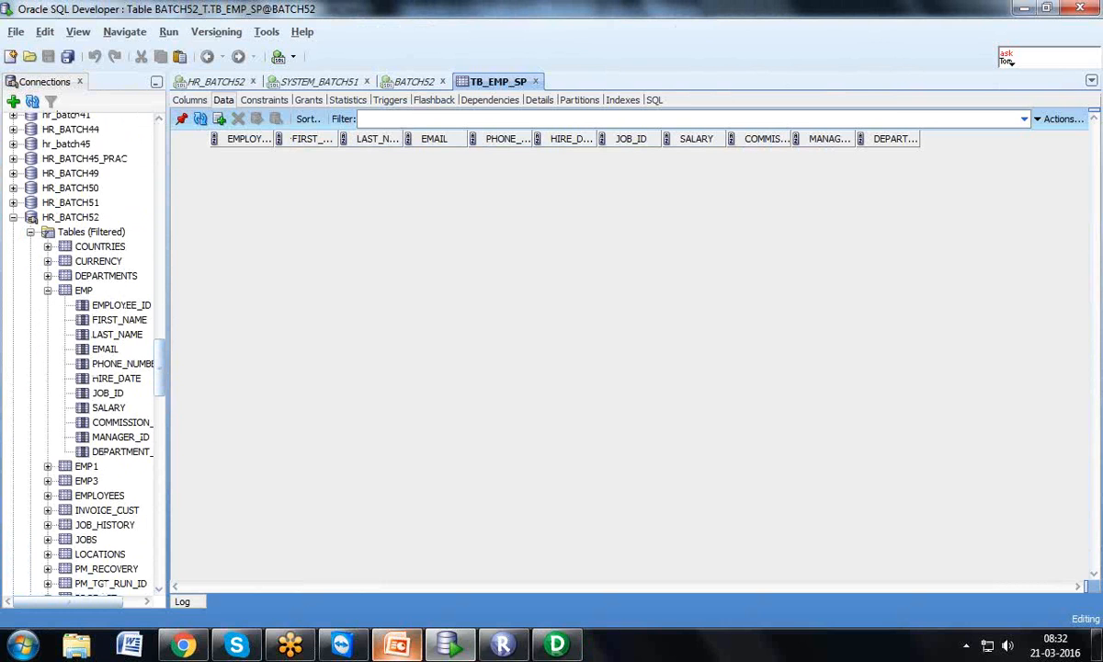
left_click(544, 649)
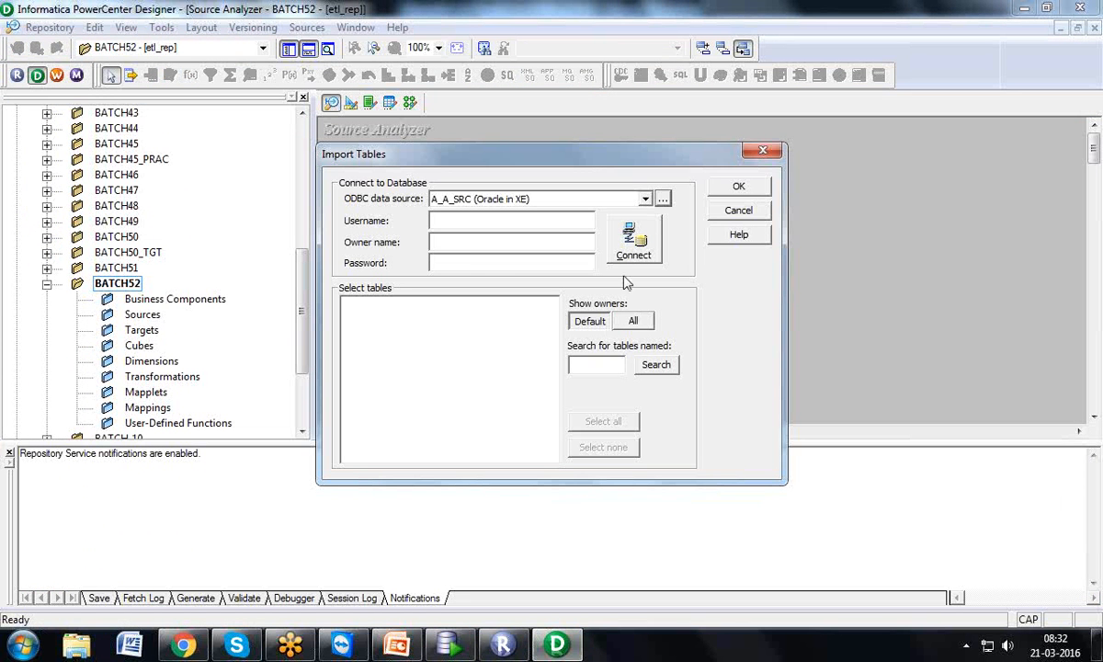
Select HR_BATCH52 (Oracle in XE) from the ODBC data source dropdown in Import Tables
left_click(645, 199)
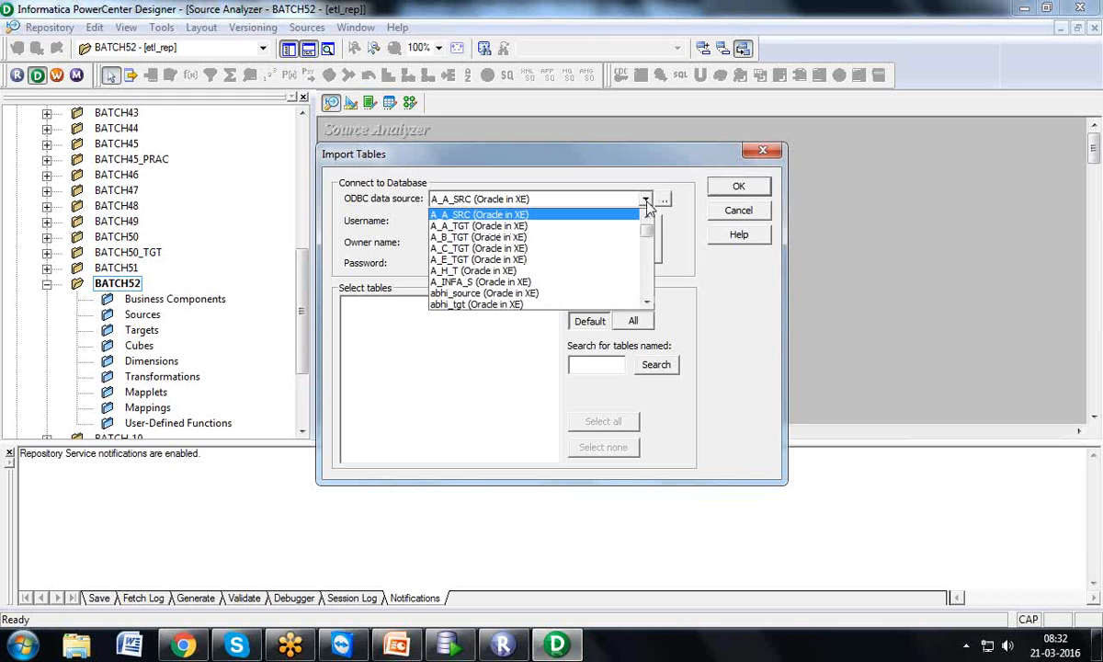
left_click_drag(648, 231, 648, 269)
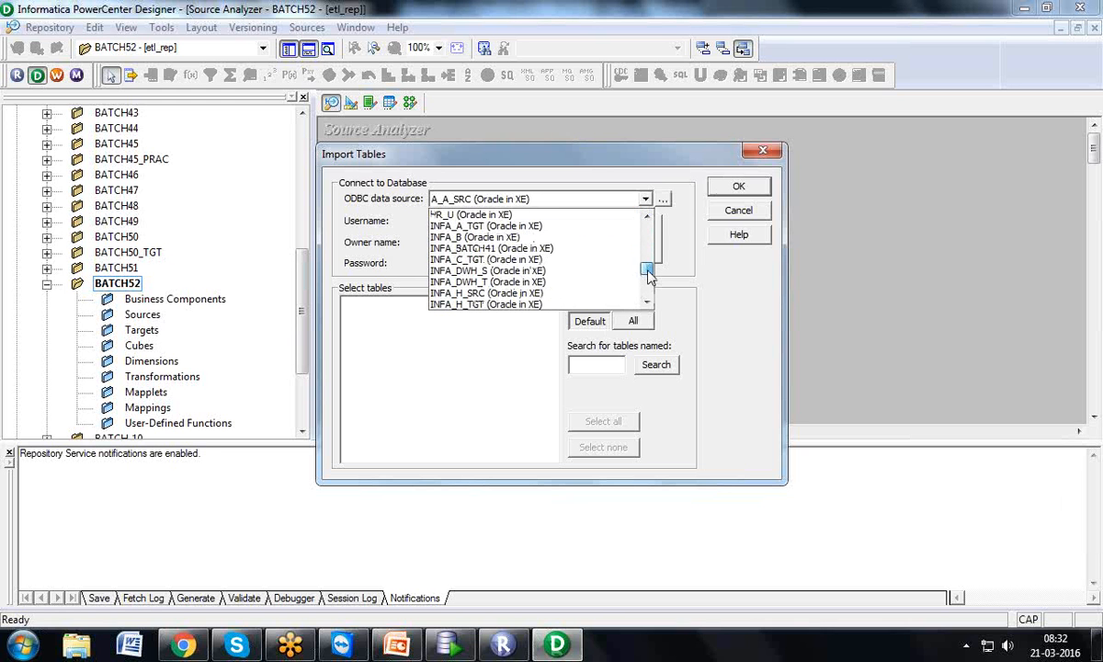
left_click(648, 217)
left_click(648, 217)
left_click(648, 217)
left_click(648, 217)
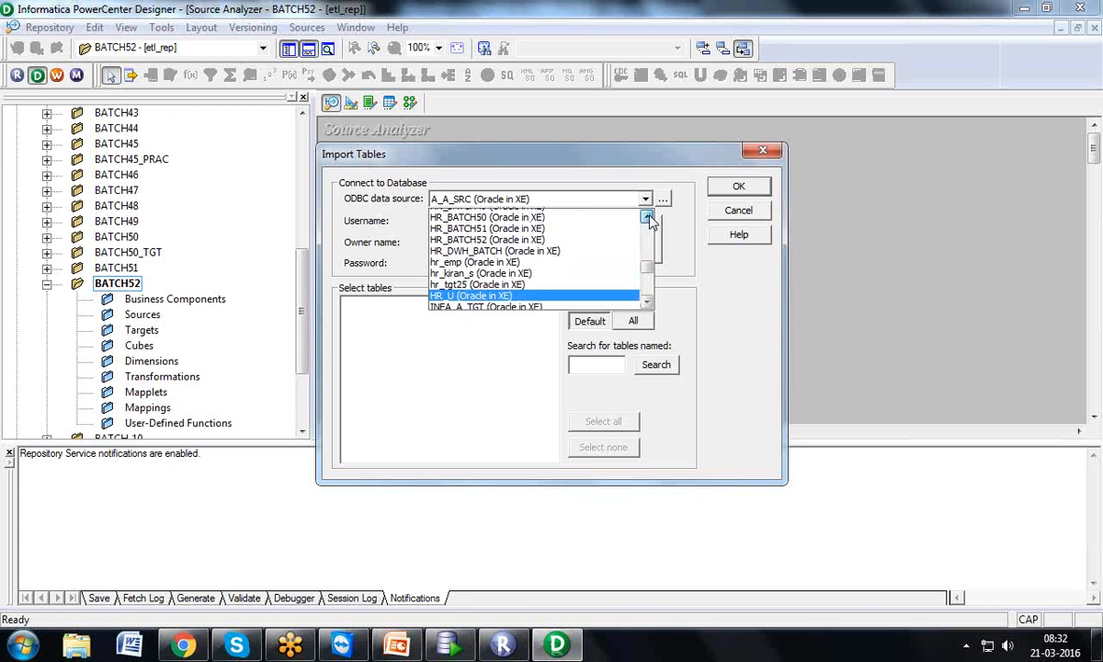
left_click(542, 240)
left_click(503, 219)
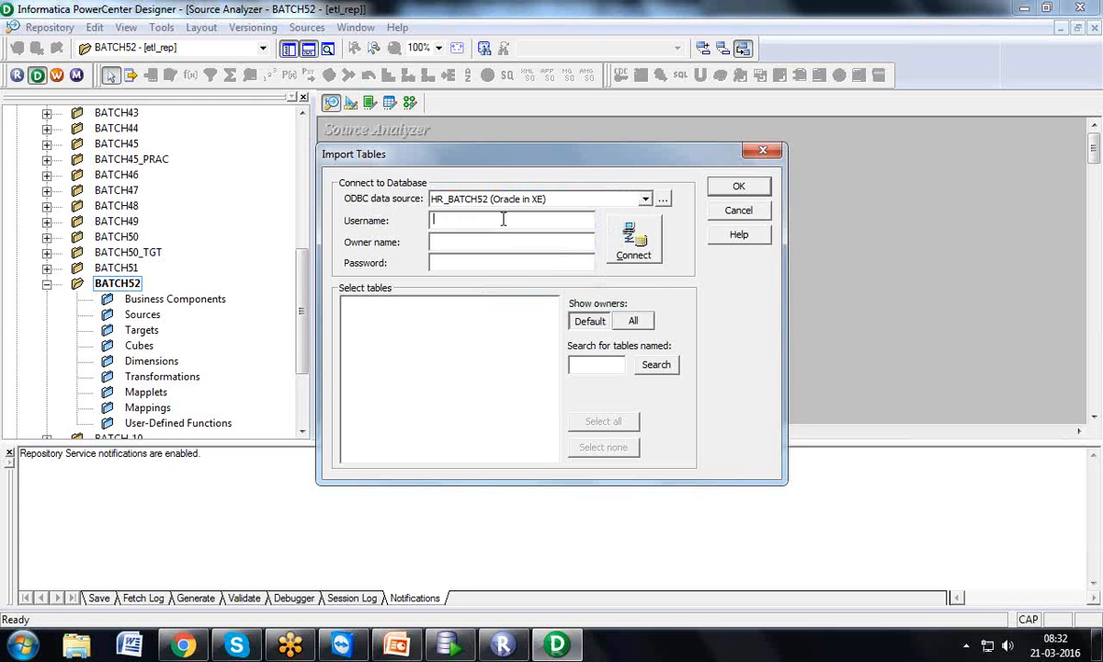
Connect to the database as user HR with the account password
type("HR")
key("Tab")
key("Tab")
type("hr")
left_click(634, 241)
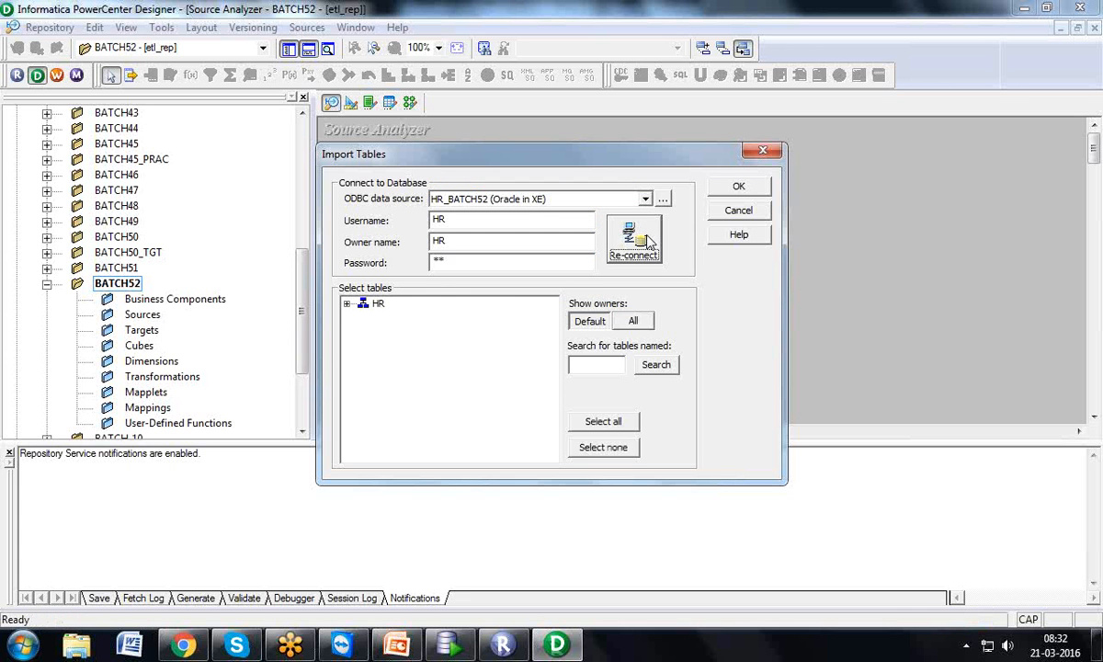
Expand HR > TABLES and import the EMP table as a source definition
left_click(347, 306)
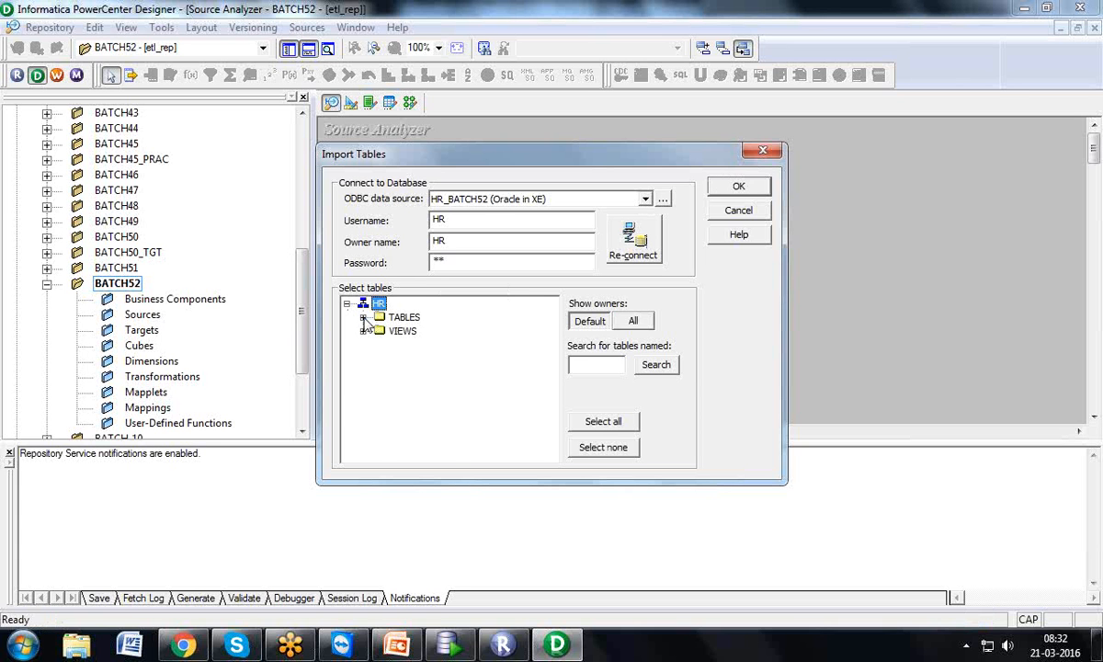
left_click(363, 318)
left_click(413, 359)
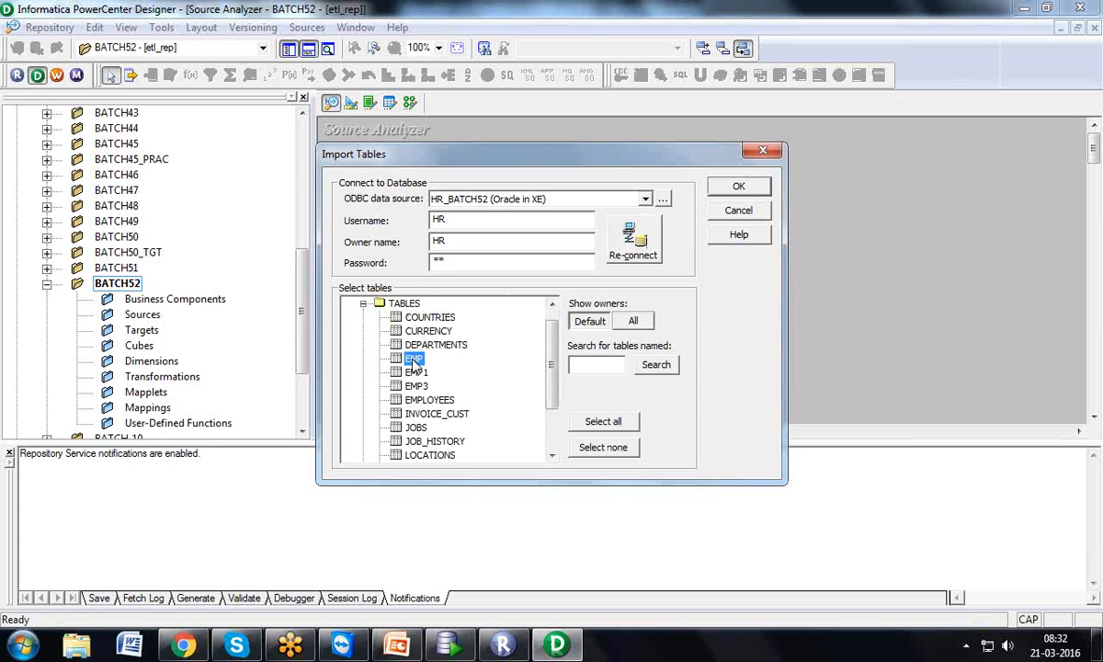
mouse_move(552, 354)
left_mouse_down()
mouse_move(552, 396)
mouse_move(558, 359)
left_mouse_up()
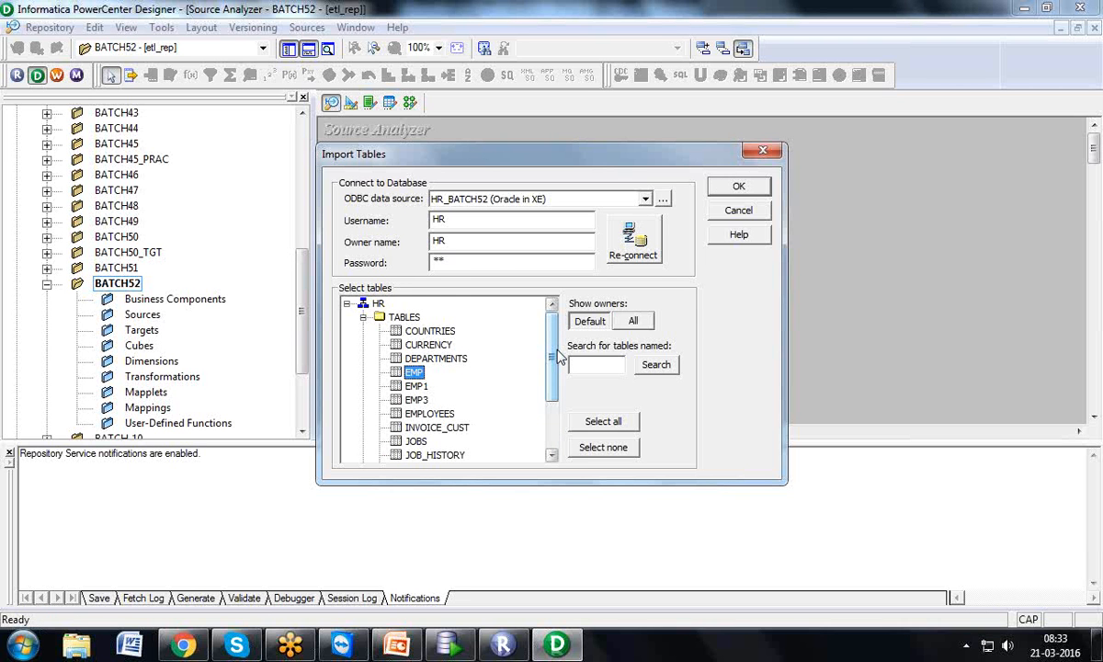
left_click(722, 185)
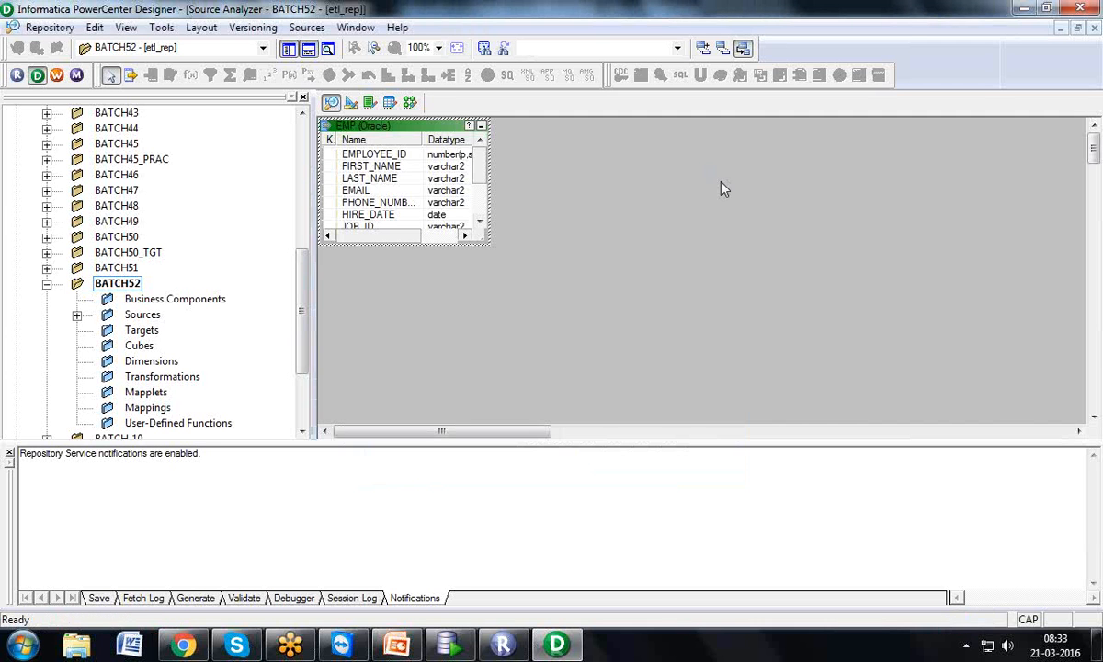
left_click(53, 29)
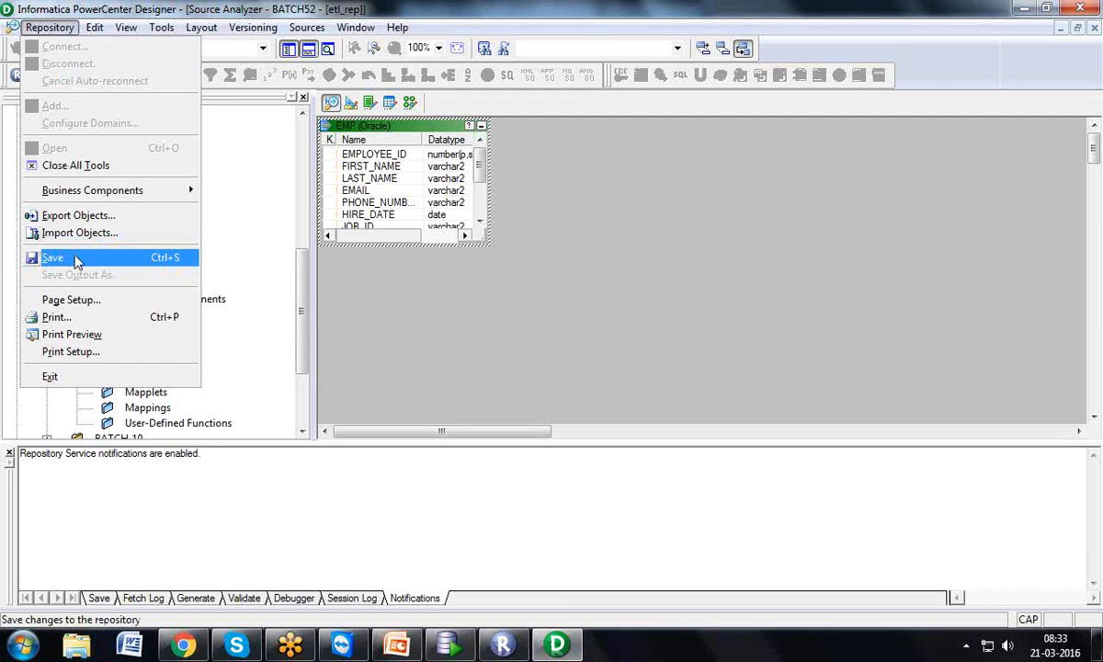
Save the BATCH52 folder to the repository, inserting source HR_BATCH52:EMP
mouse_move(183, 643)
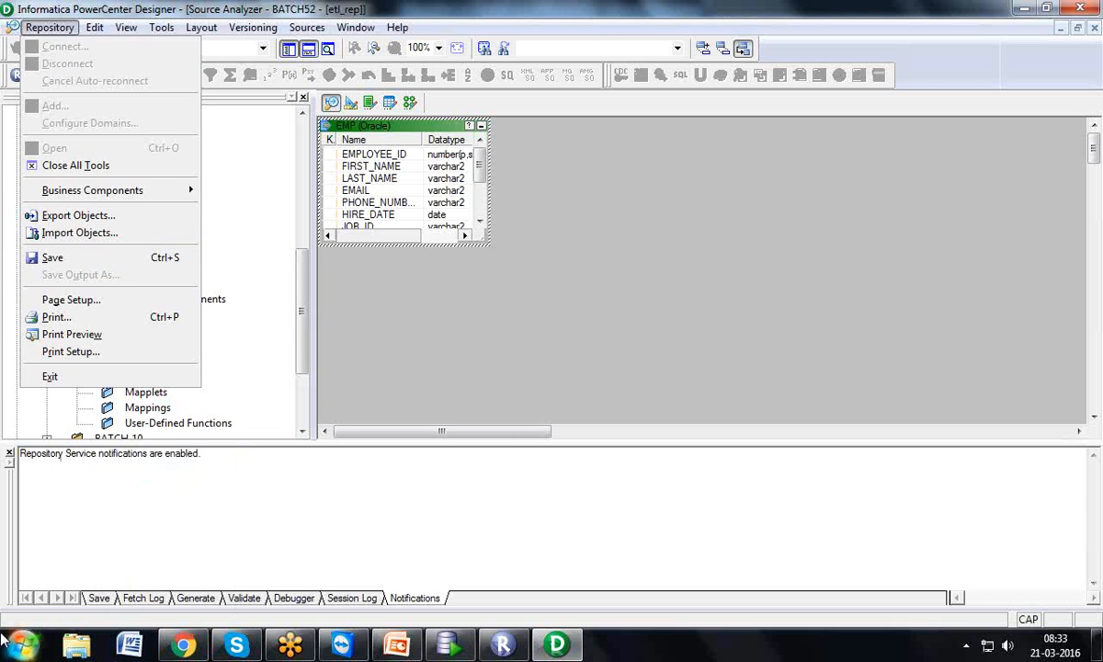
left_click(67, 259)
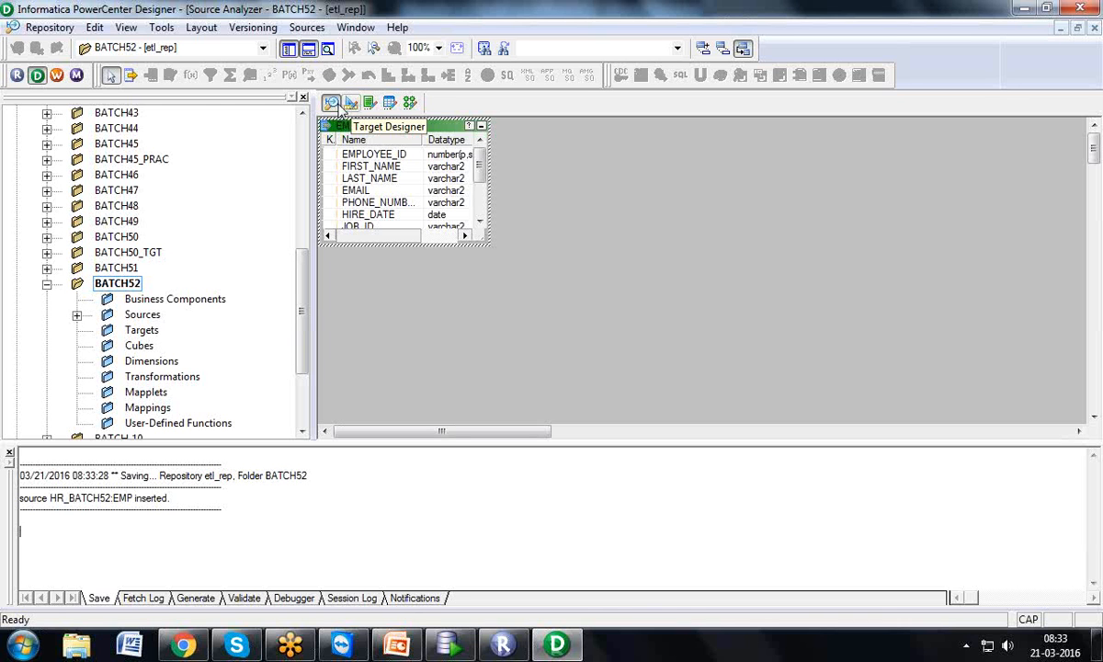
left_click(164, 30)
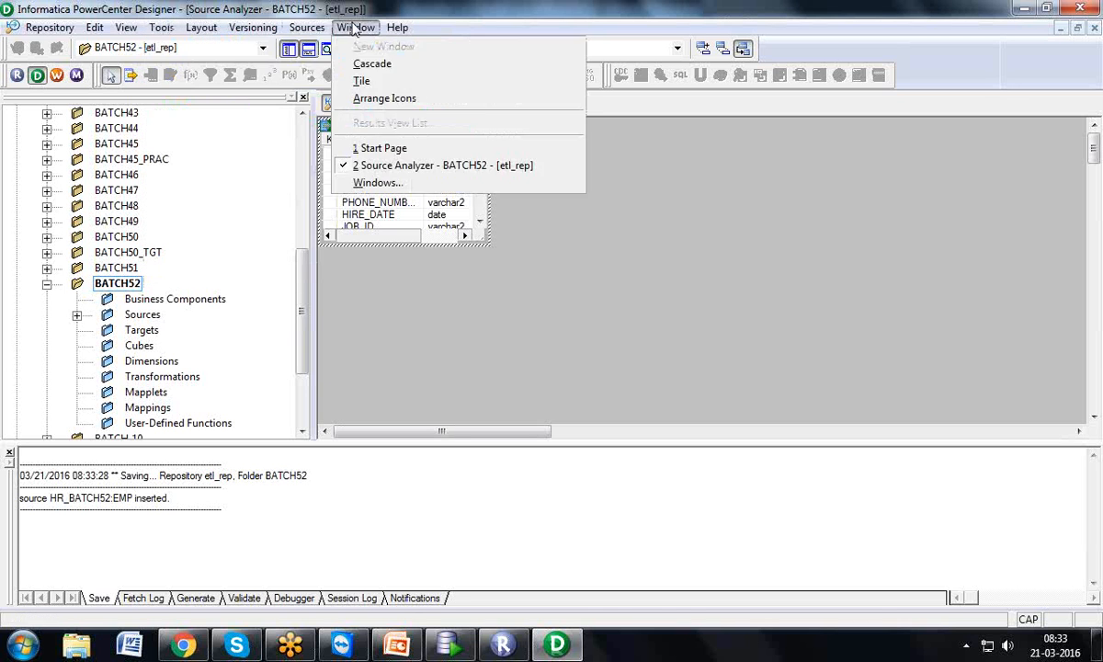
mouse_move(309, 31)
mouse_move(356, 27)
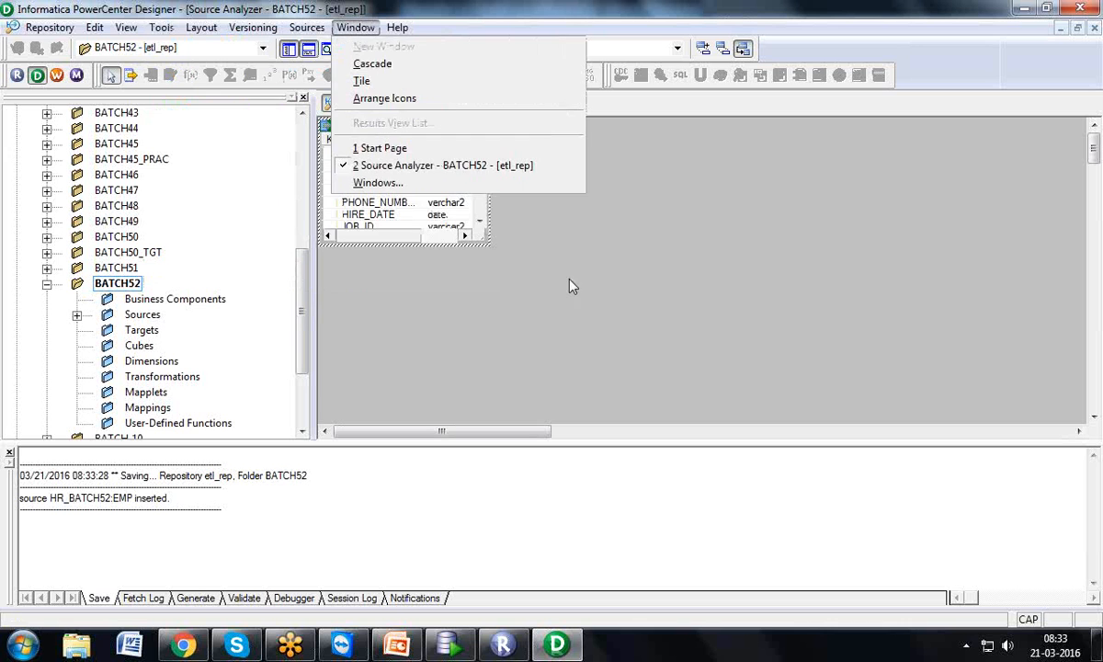
left_click(681, 354)
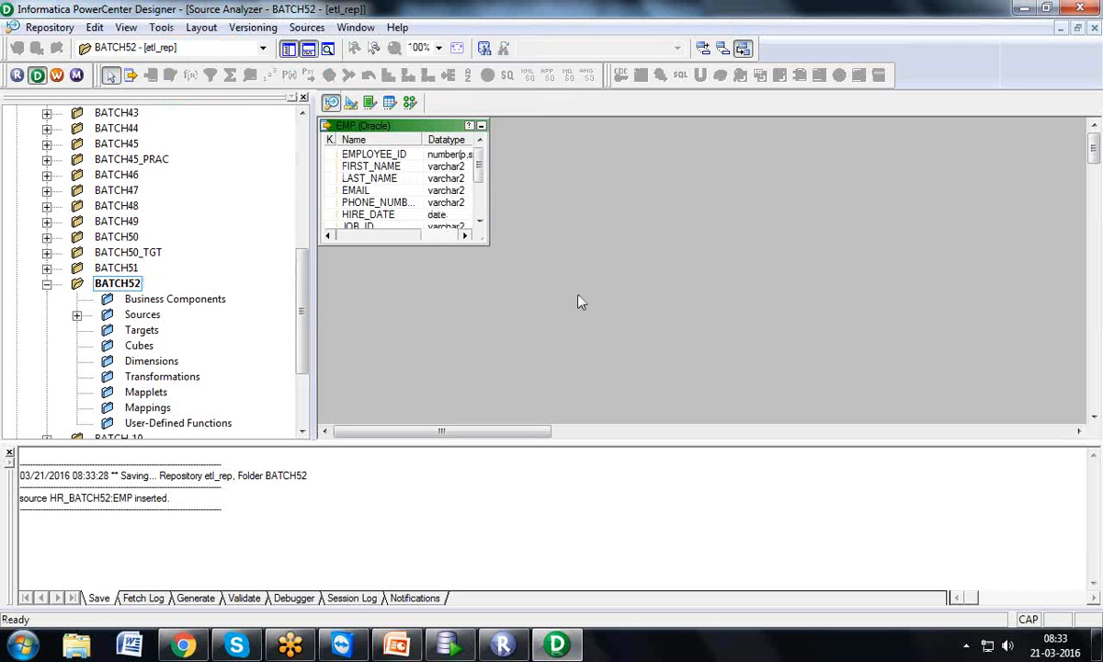
In Target Designer, start Targets > Import from Database and begin adding a new ODBC user data source
left_click(352, 103)
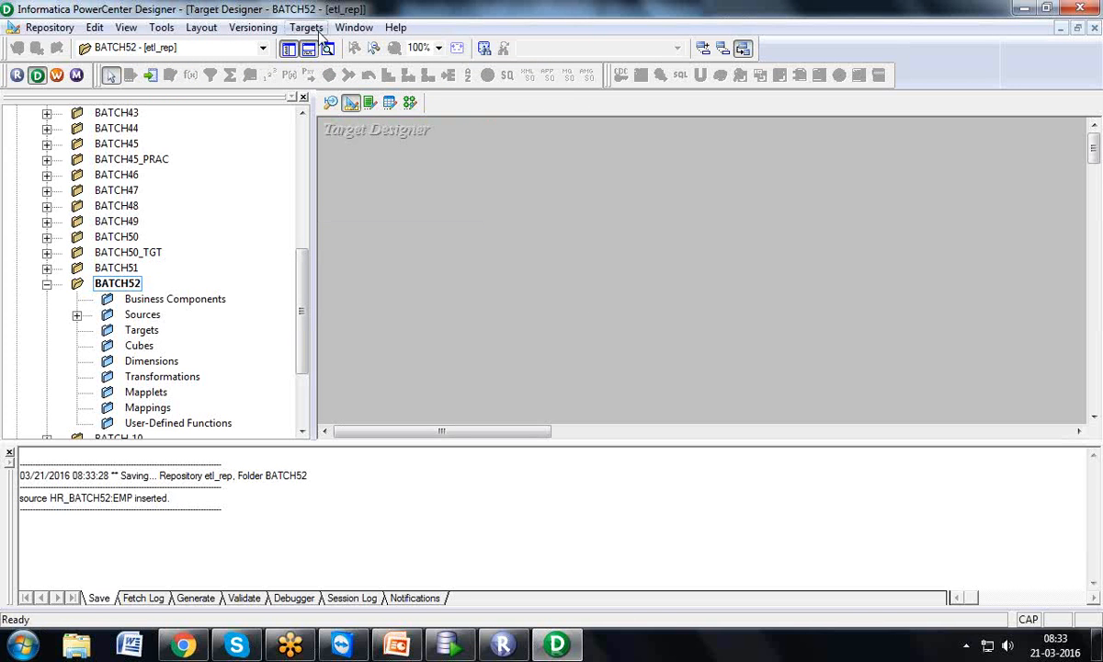
left_click(315, 29)
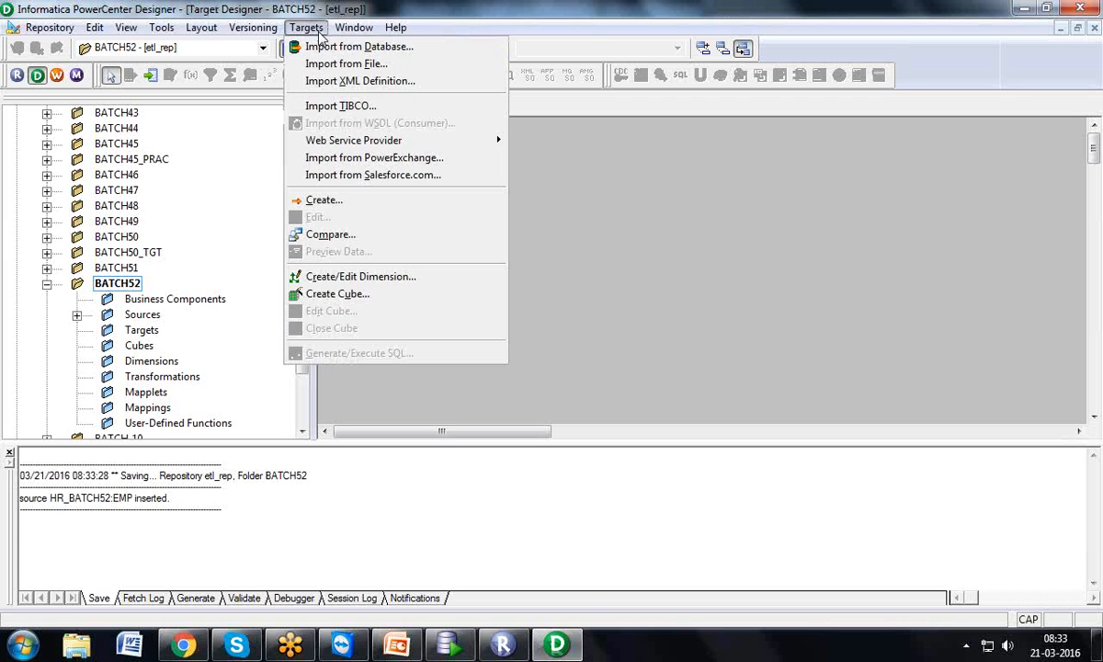
left_click(324, 47)
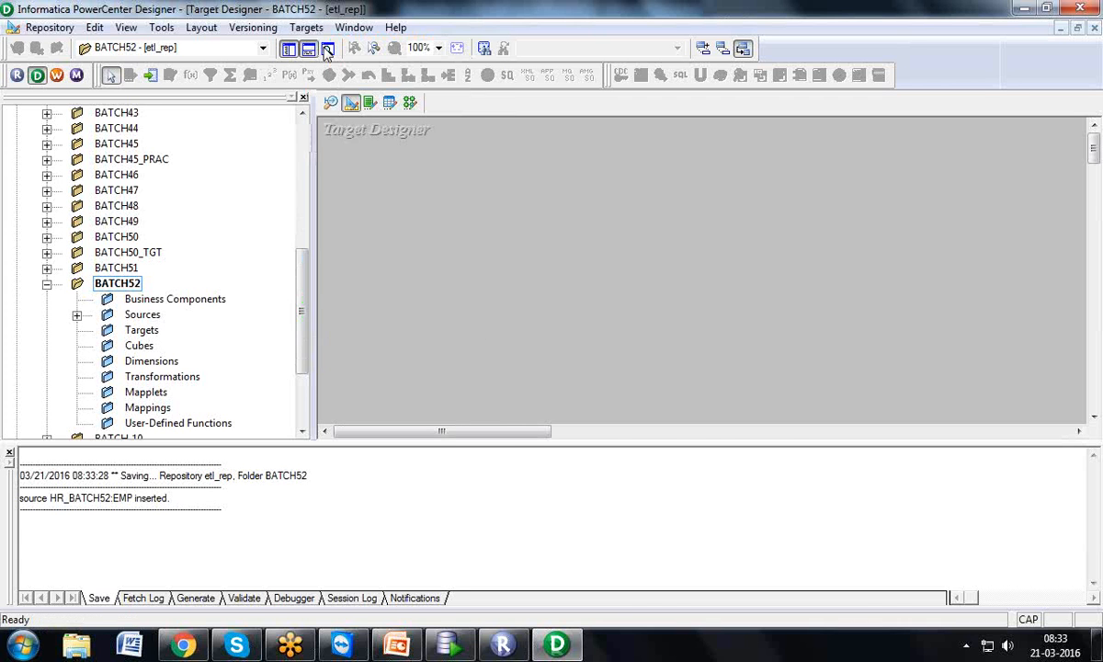
left_click(634, 199)
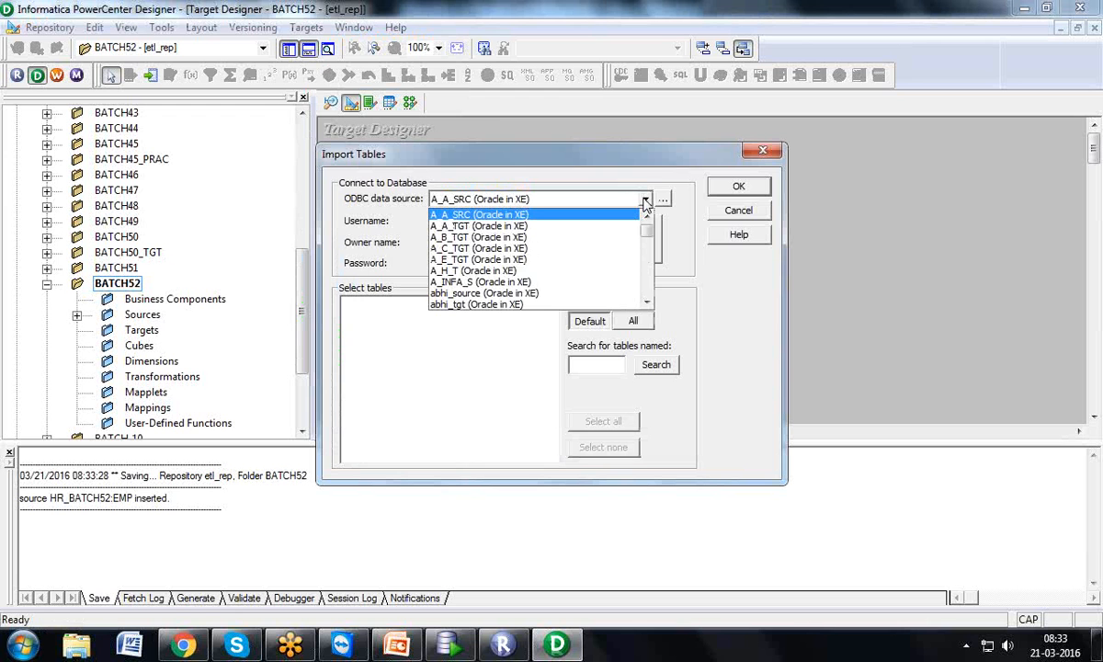
left_click(646, 202)
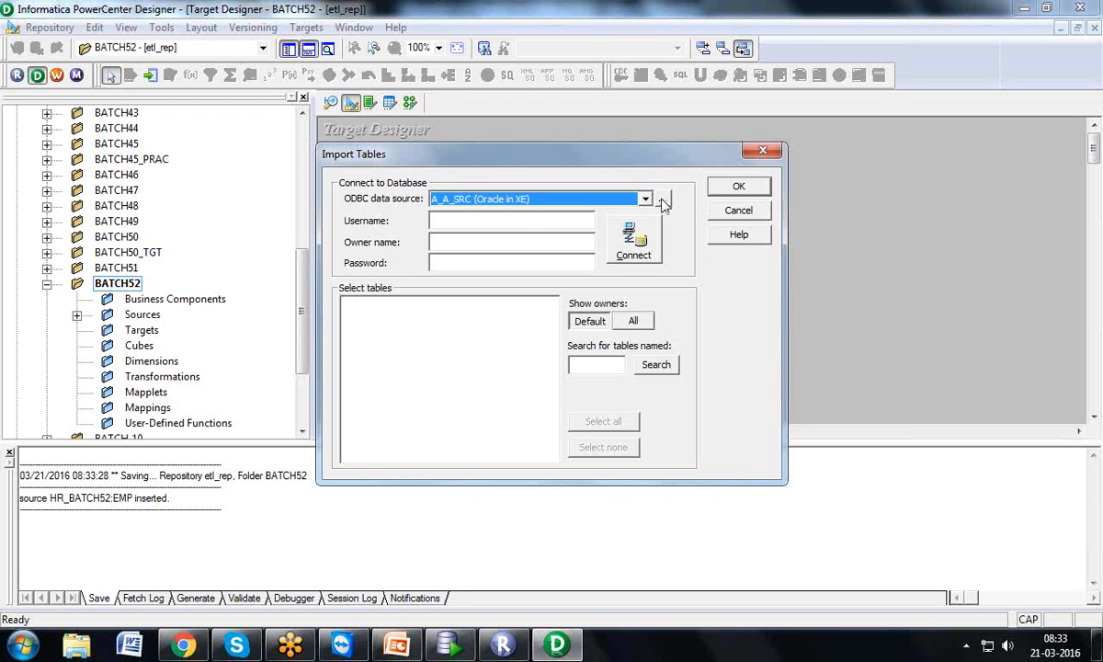
left_click(664, 202)
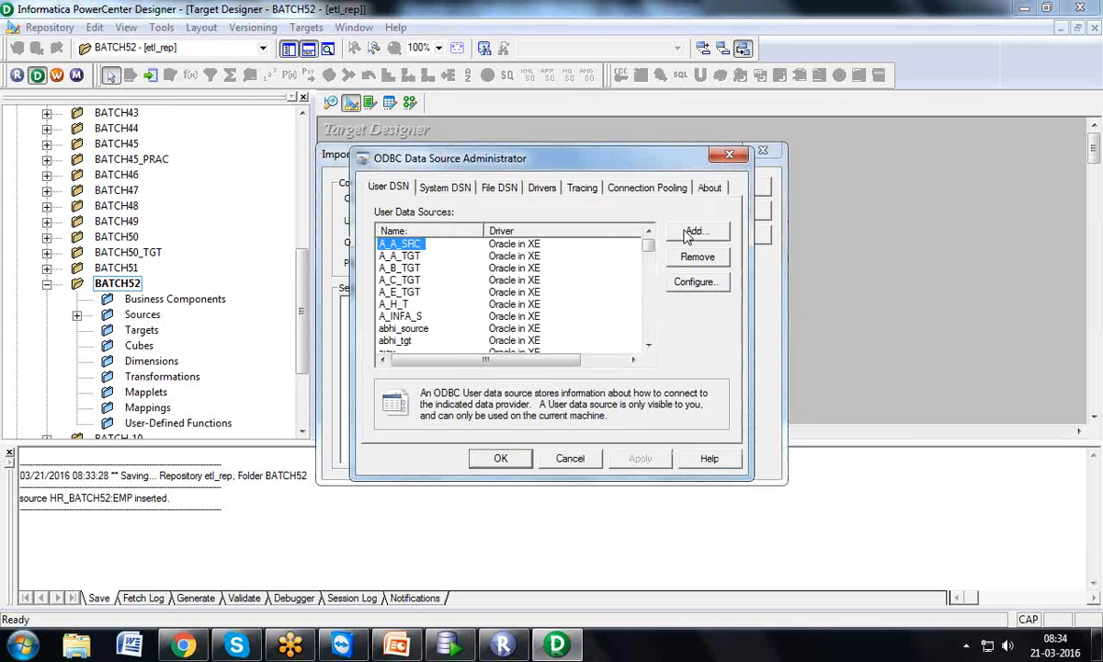
left_click(691, 232)
Configure an Oracle in XE data source named BATTCH52_T with TNS service XE and user BATCH52_T
left_click_drag(725, 247, 717, 359)
left_click(498, 336)
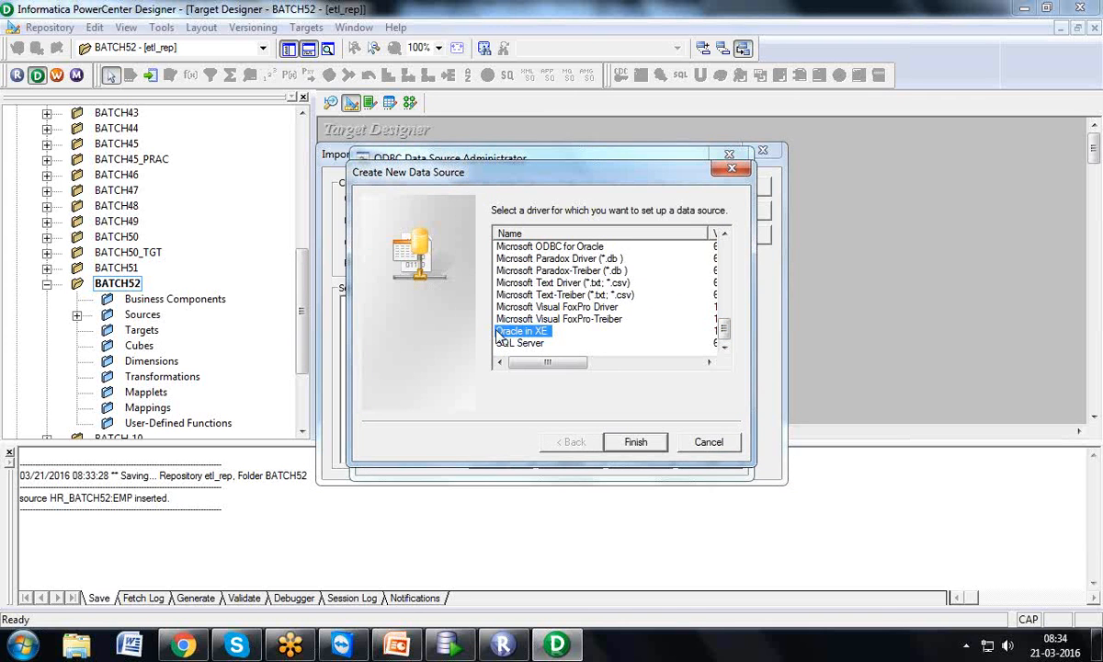
left_click(633, 445)
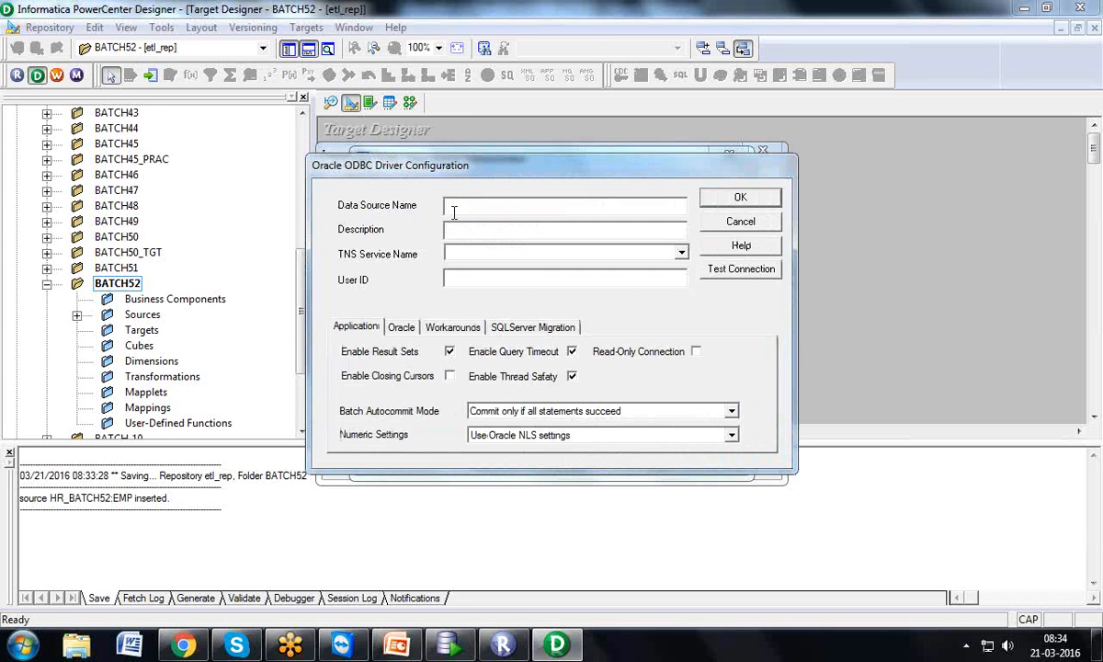
type("BATTCH")
key("BackSpace")
key("BackSpace")
key("BackSpace")
type("CH52_T")
key("Tab")
key("Tab")
type("XE")
type("BATCH5")
type("2_T")
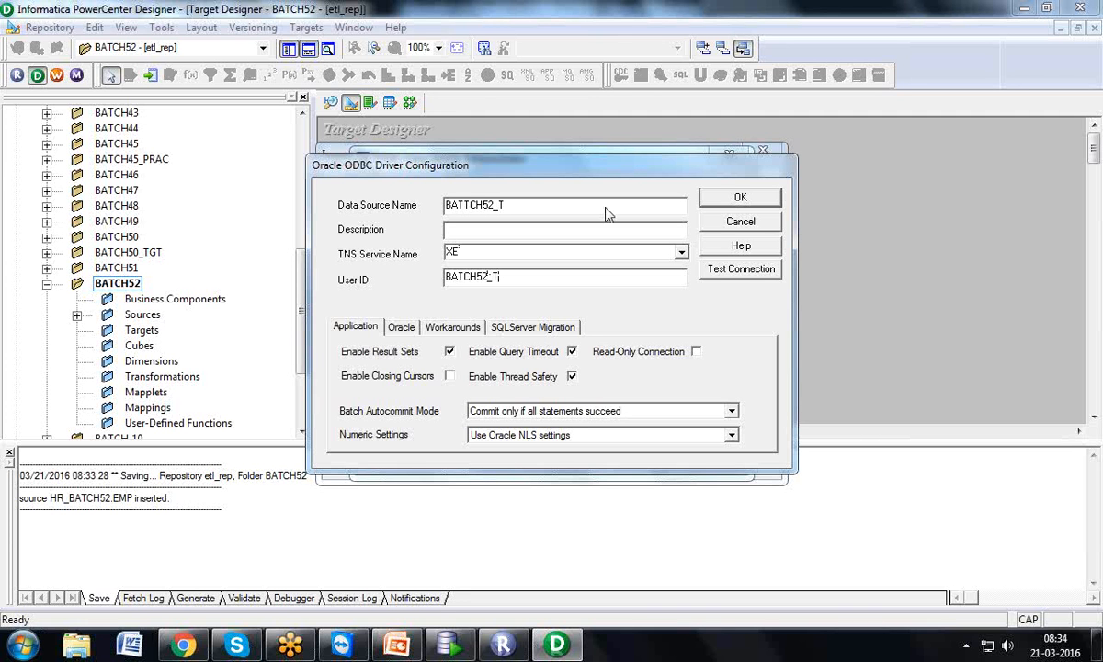
Test the BATTCH52_T connection with the account password, then check Oracle SQL Developer
left_click(727, 274)
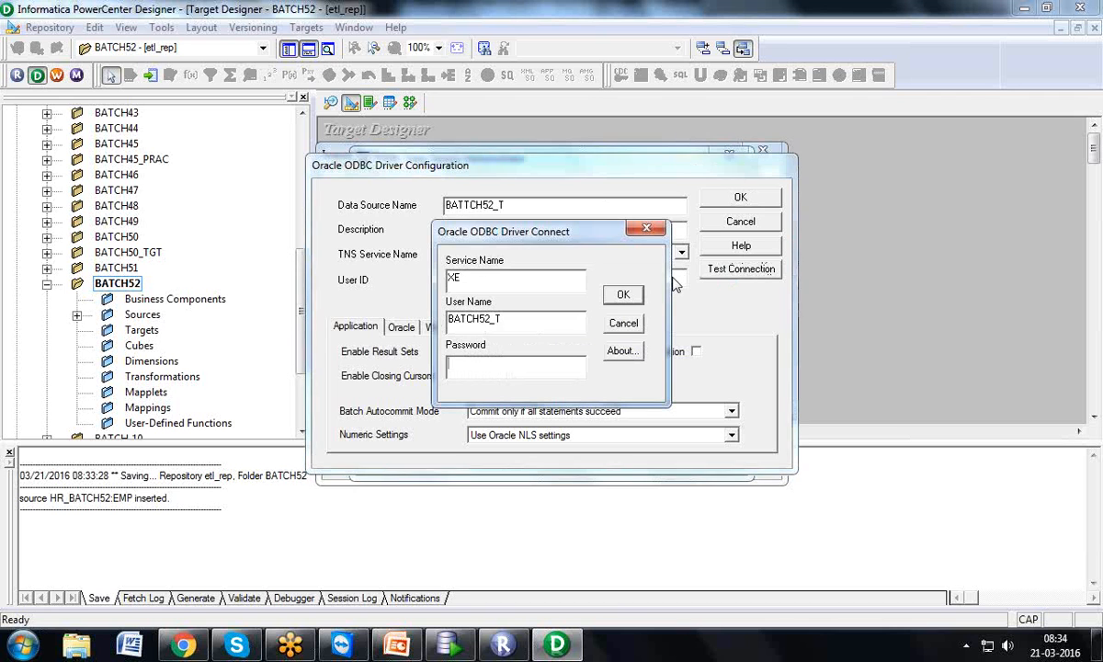
type("**********")
left_click(609, 288)
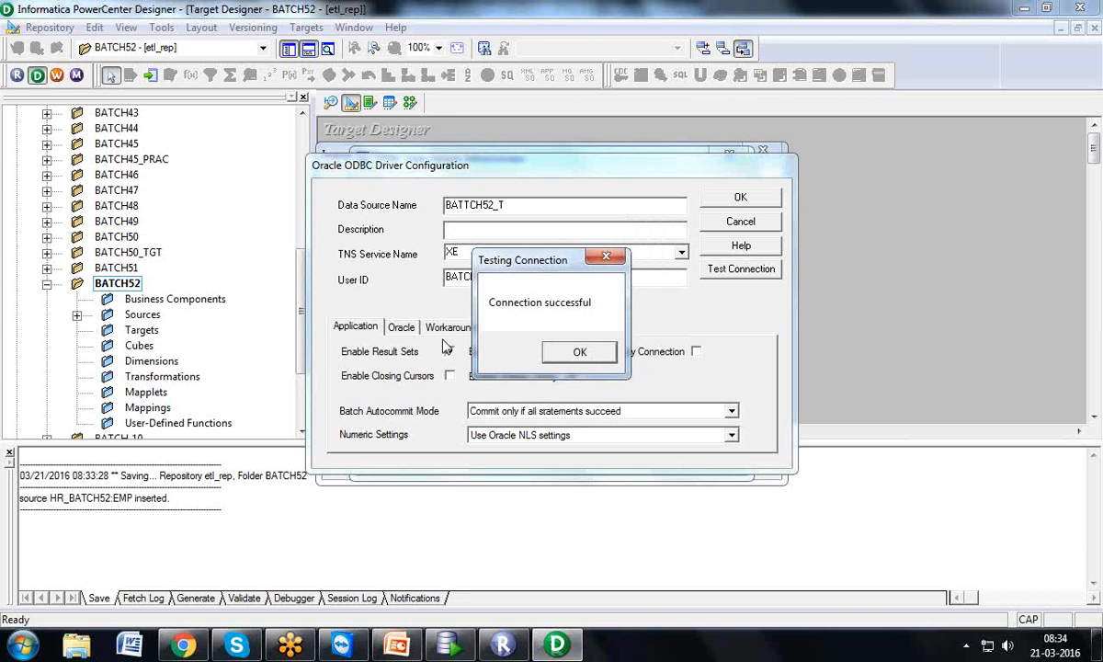
left_click(448, 644)
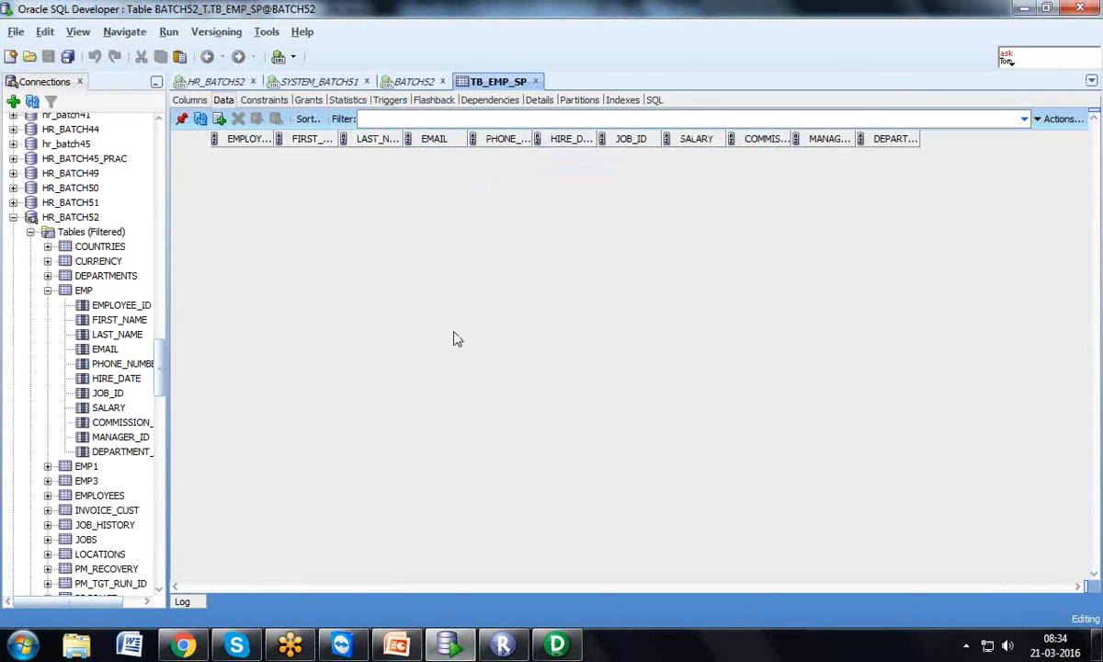
Switch from SQL Developer back to the BATTCH52_T ODBC configuration in Informatica Designer
left_click(555, 643)
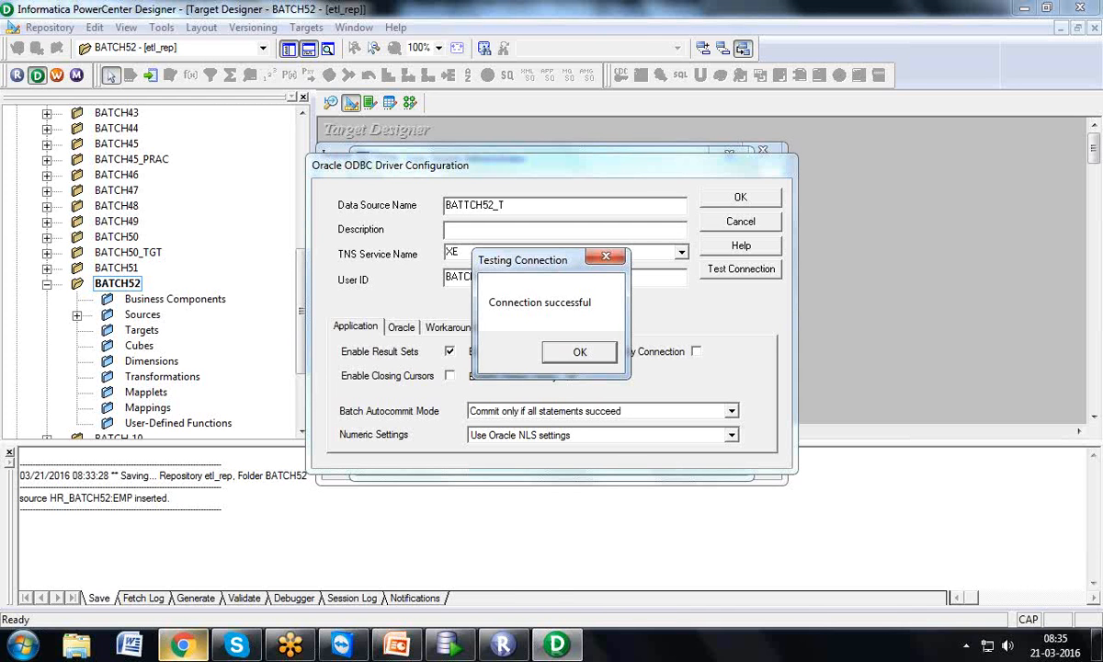
left_click(459, 646)
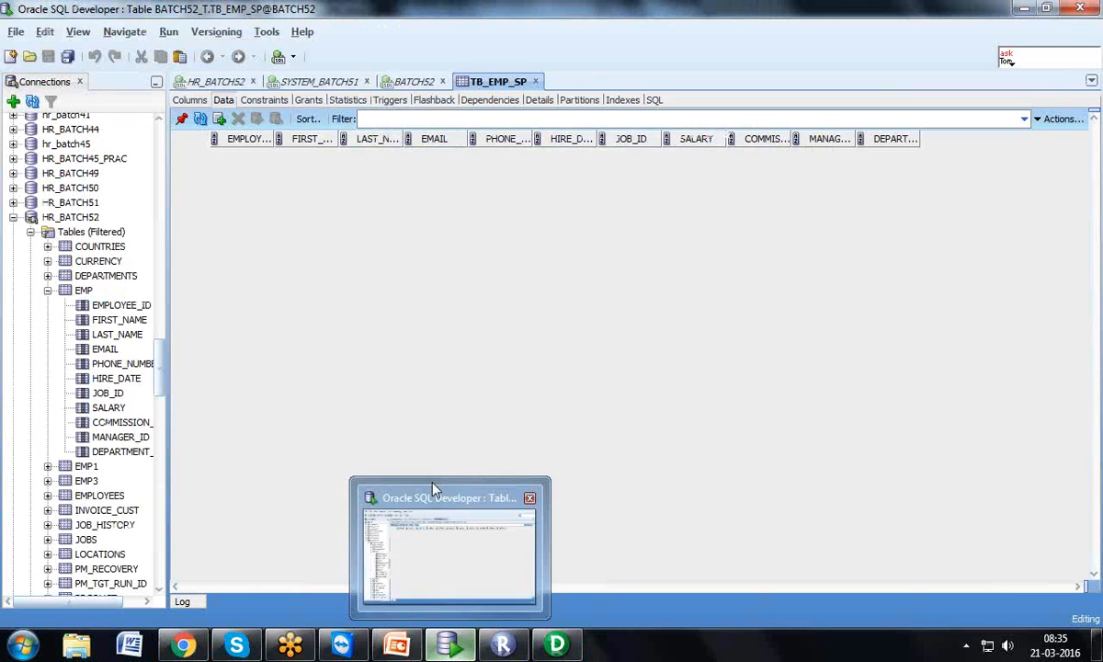
left_click(431, 485)
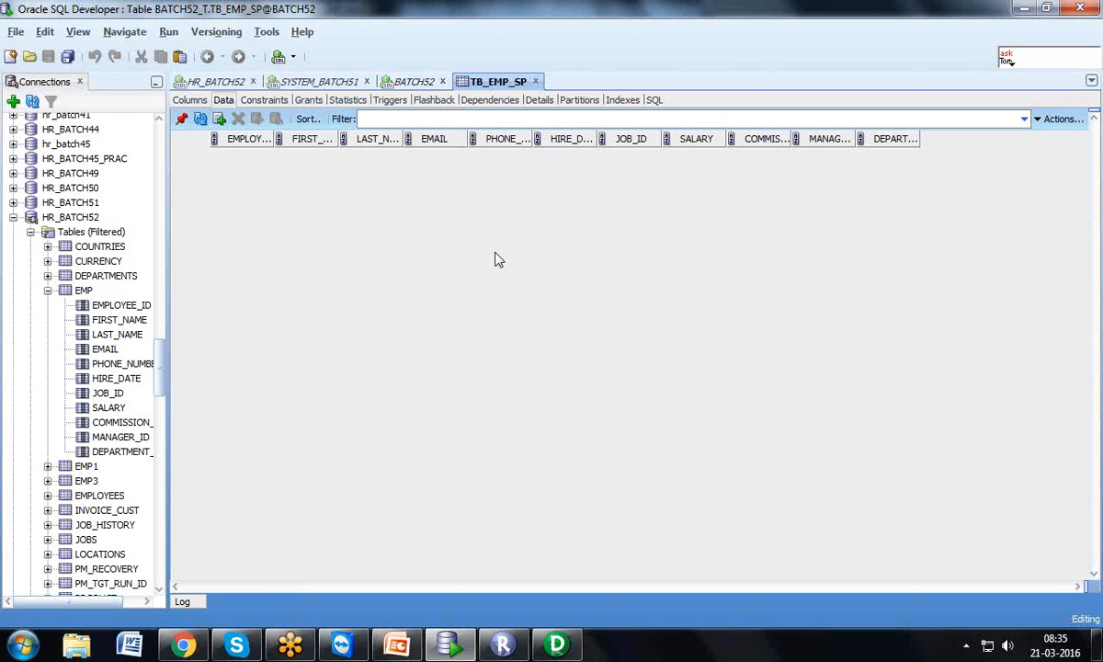
left_click(557, 643)
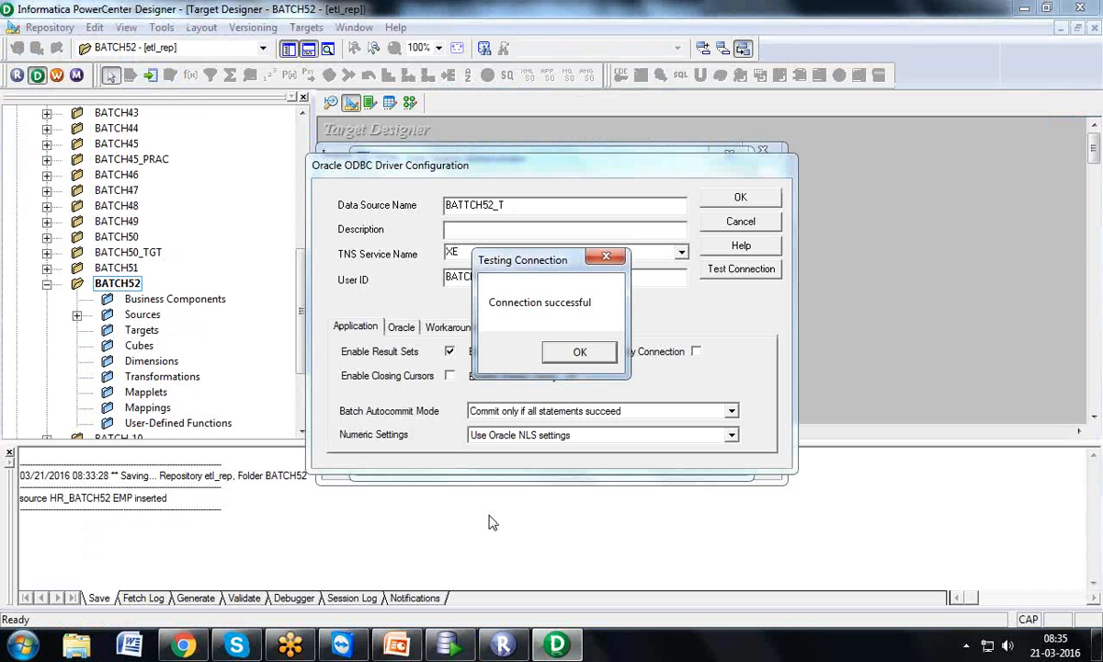
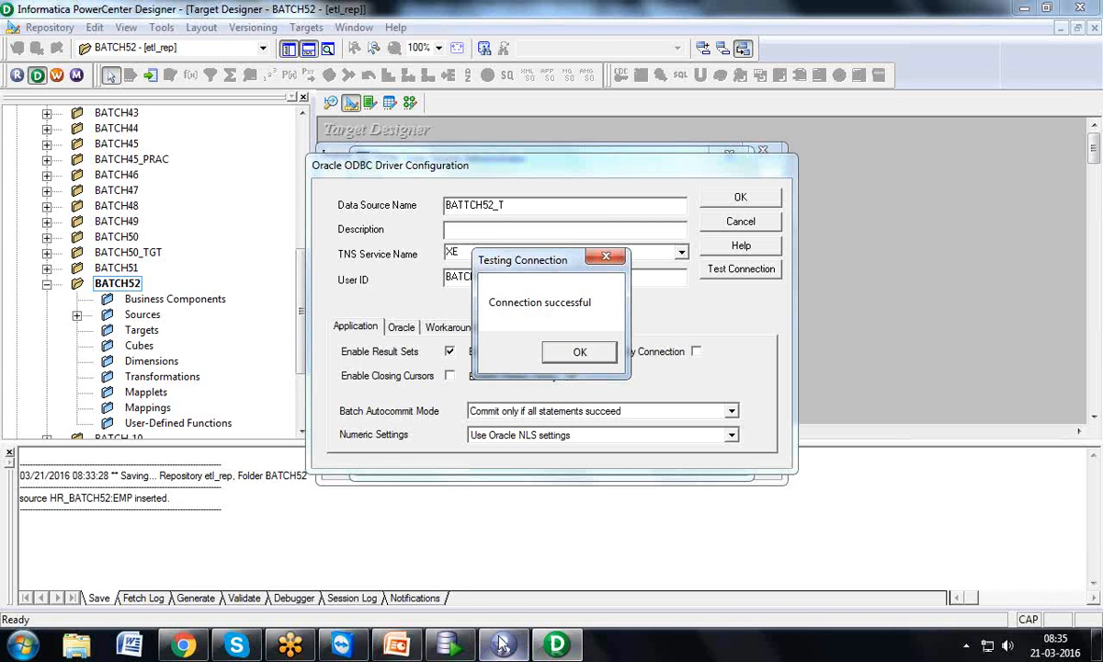
Switch from the tested BATTCH52_T connection to SQL Developer's empty TB_EMP_SP table
left_click(467, 649)
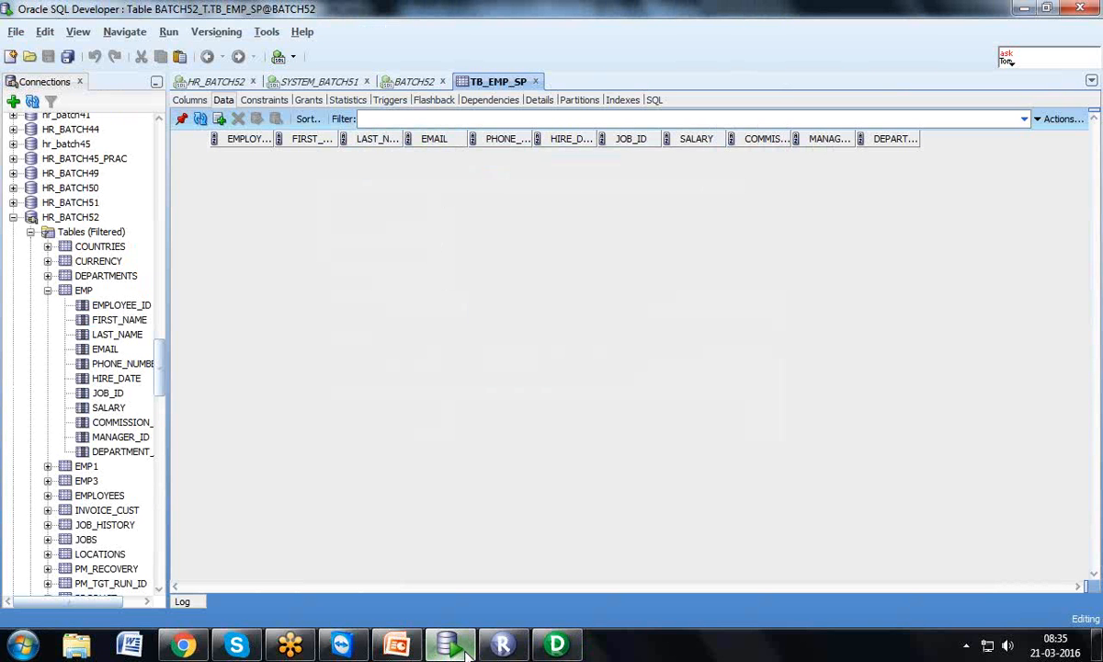
left_click(550, 647)
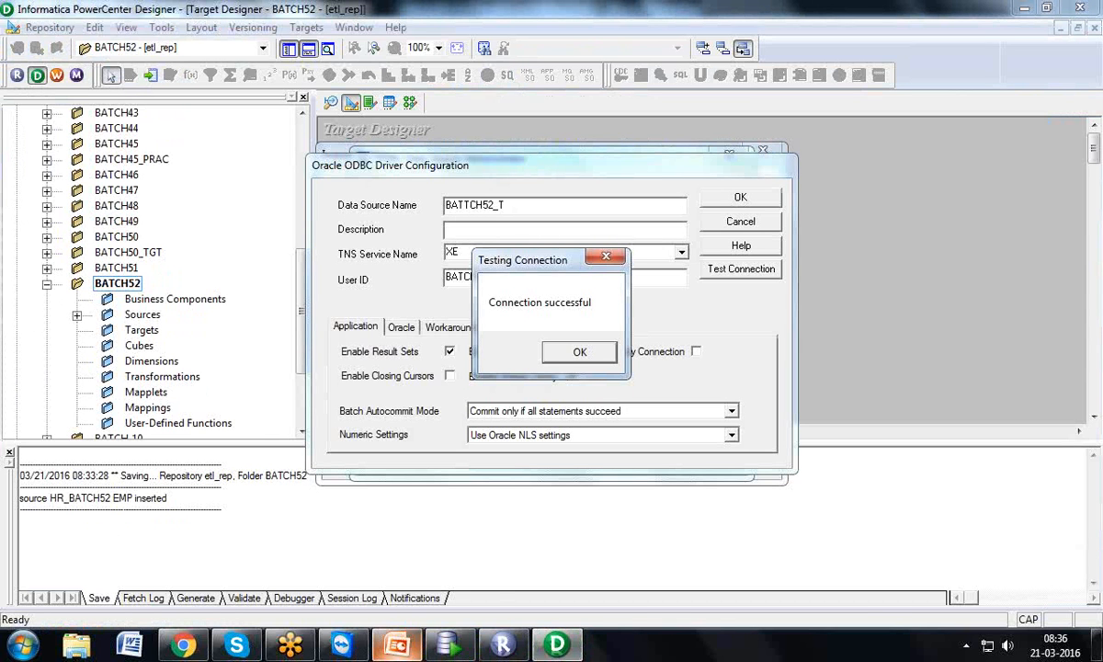
mouse_move(396, 646)
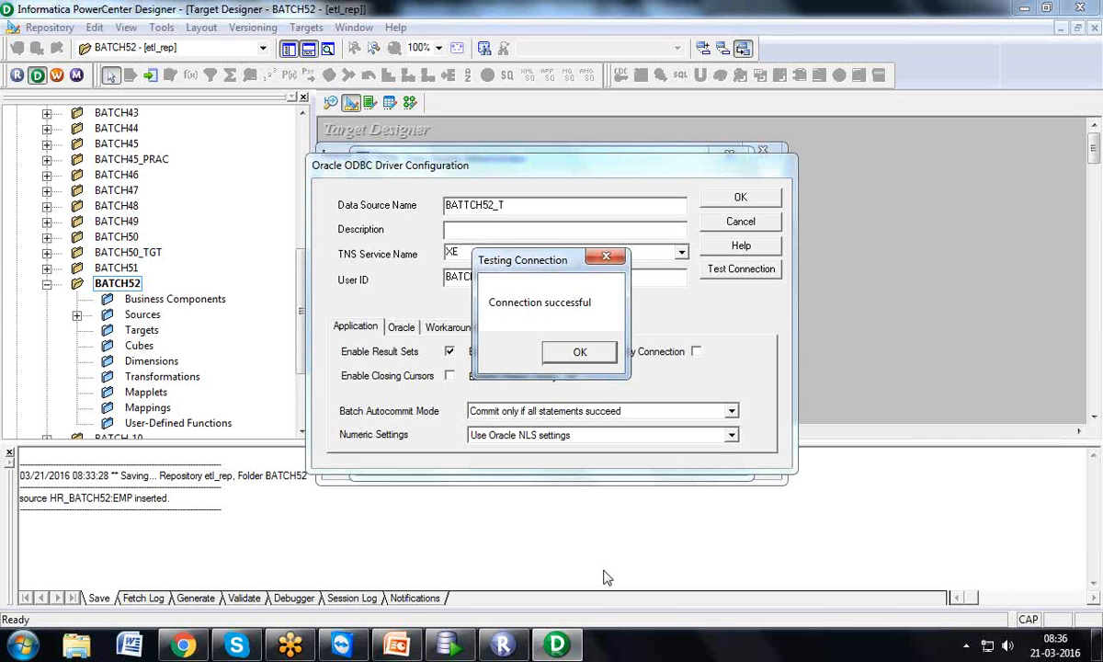
left_click(464, 646)
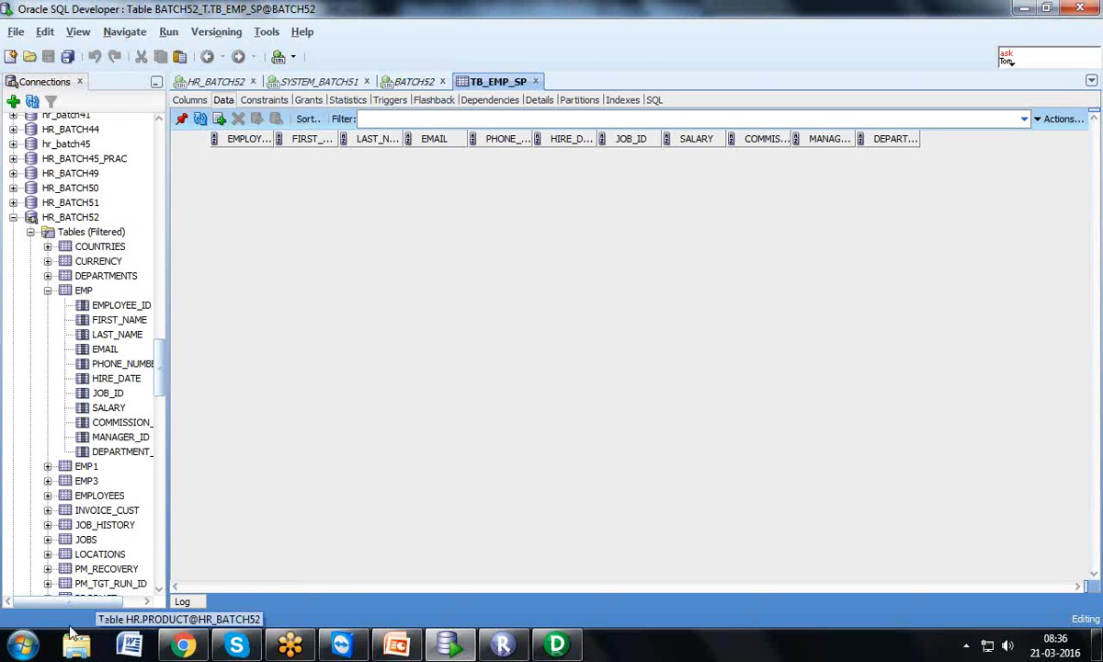
Launch the Oracle 11g XE SQL command line and connect as BATCH52_T
left_click(33, 652)
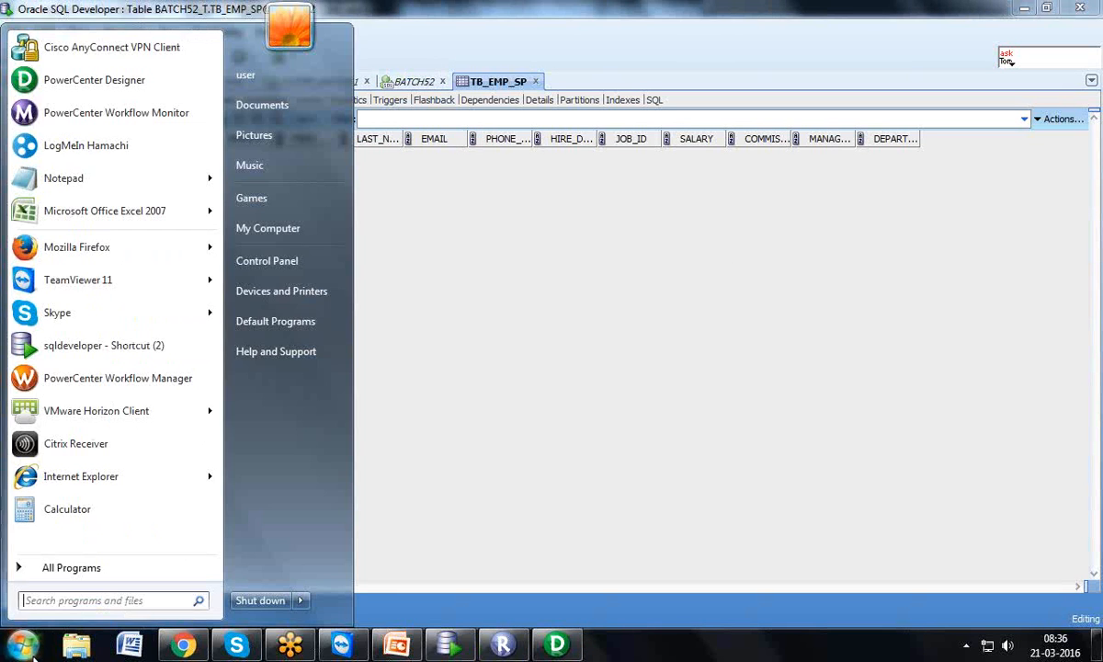
left_click(69, 567)
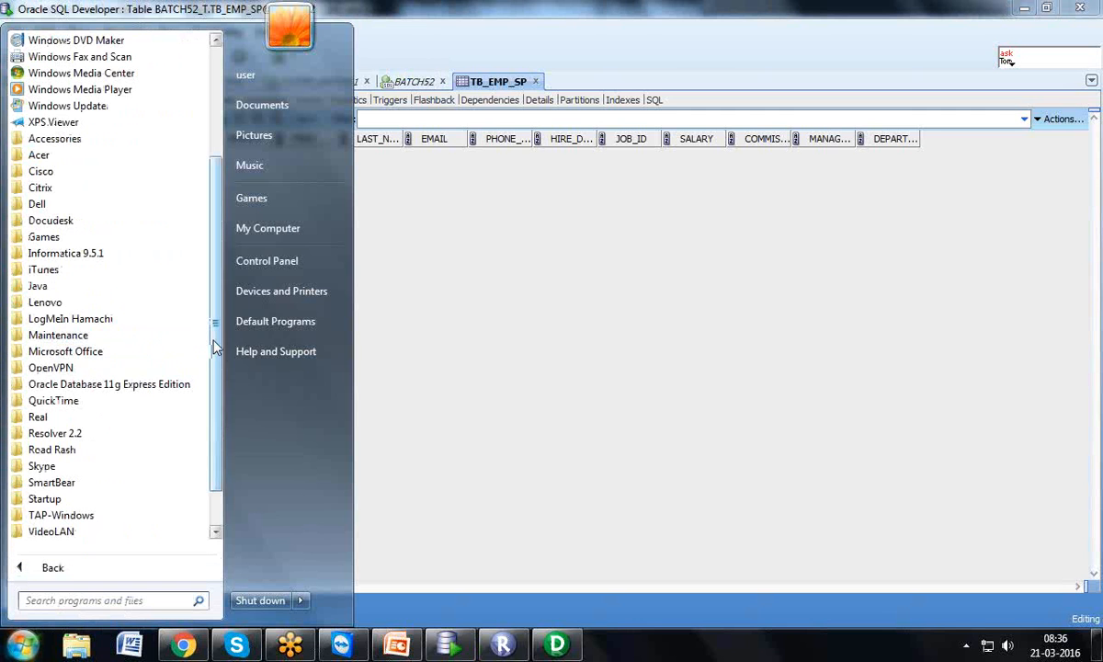
scroll(111, 423, "down", 1)
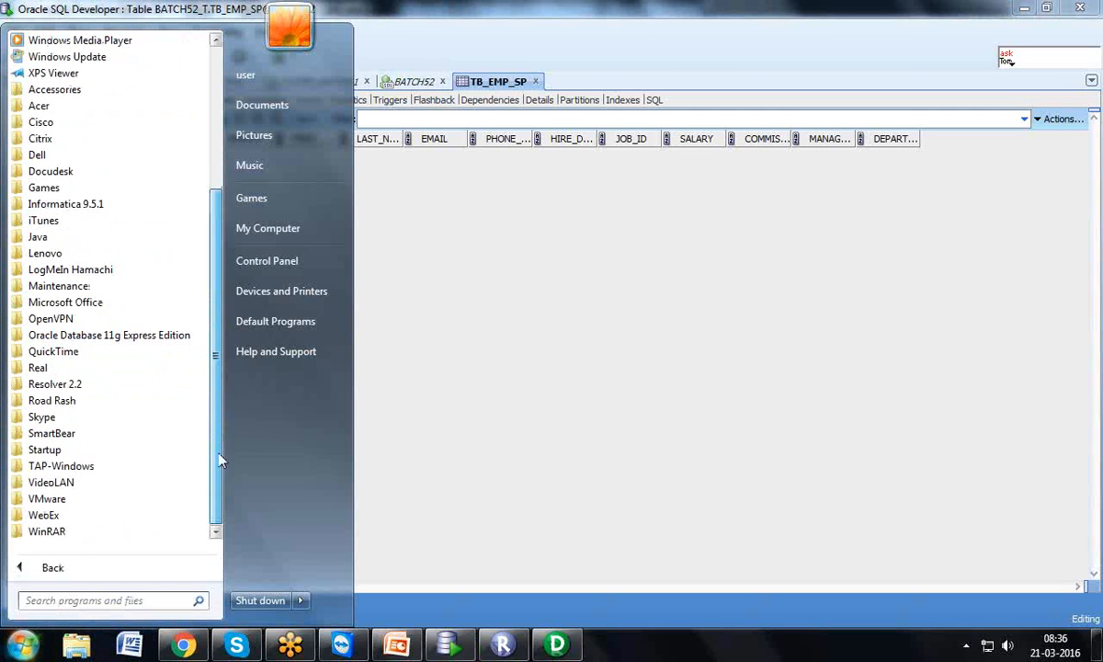
left_click(83, 337)
left_click(83, 404)
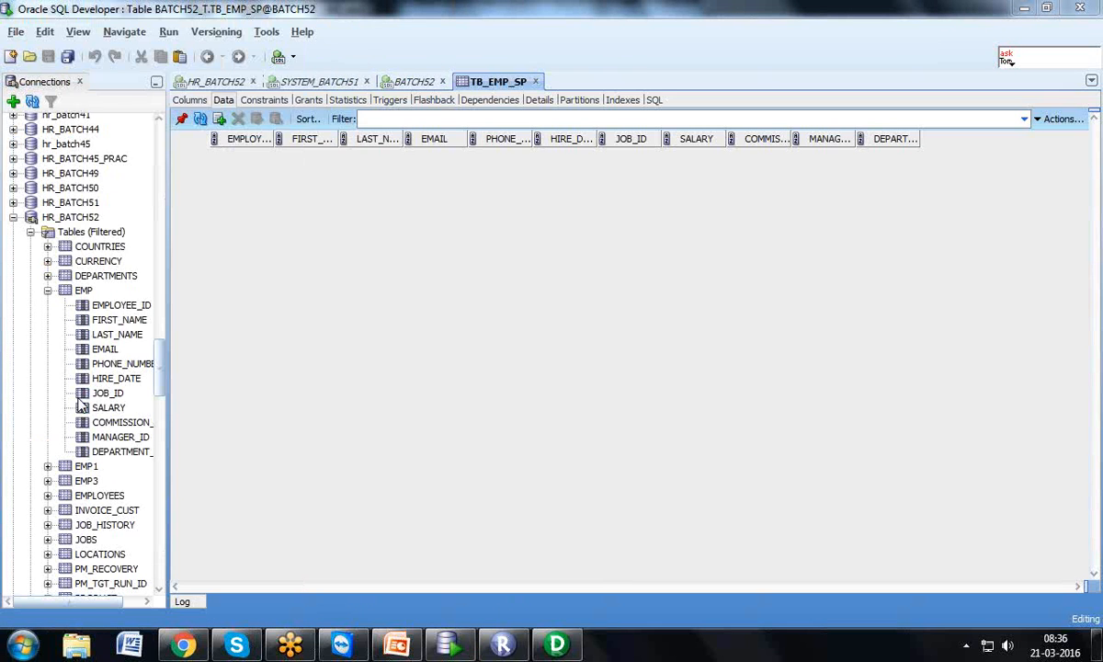
type("CONN")
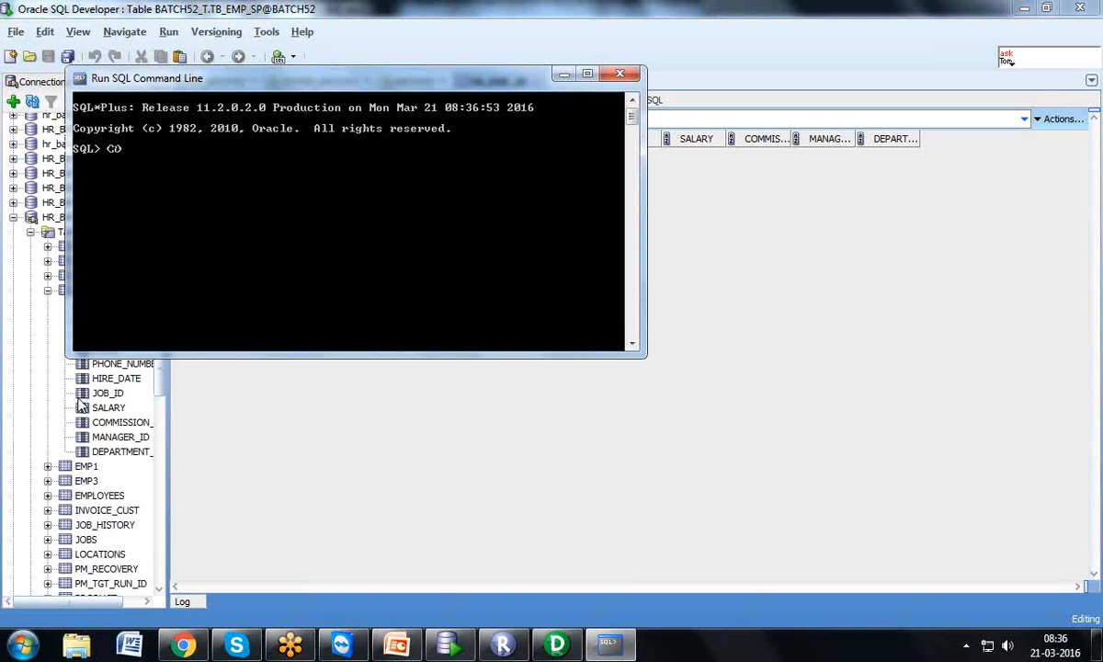
key("Return")
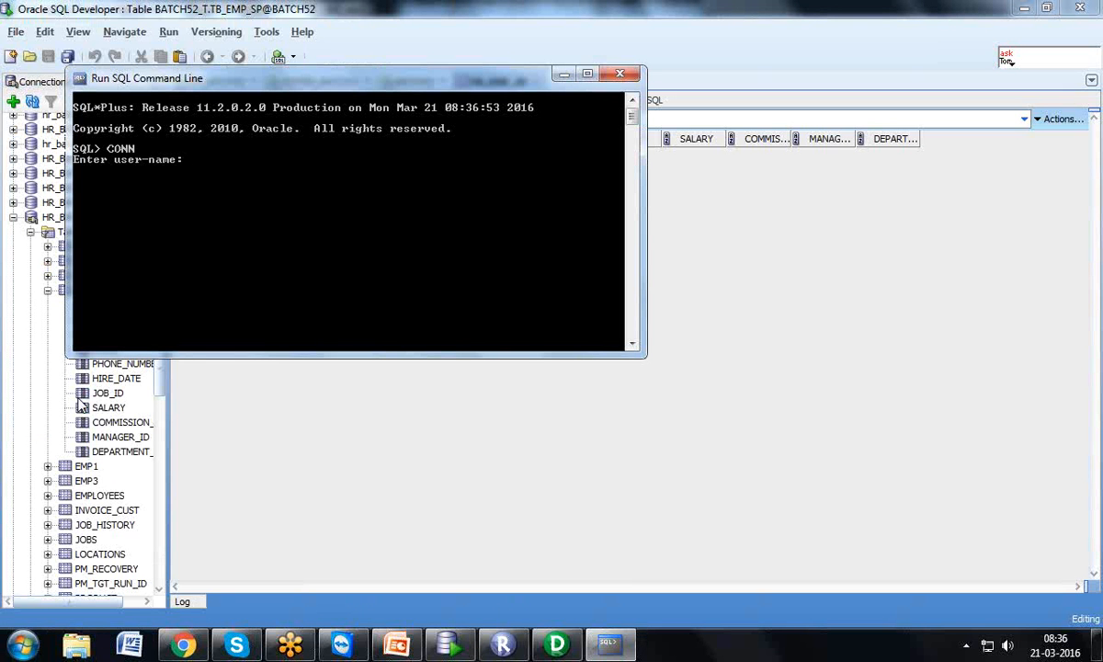
type("BATCH52_T")
key("Return")
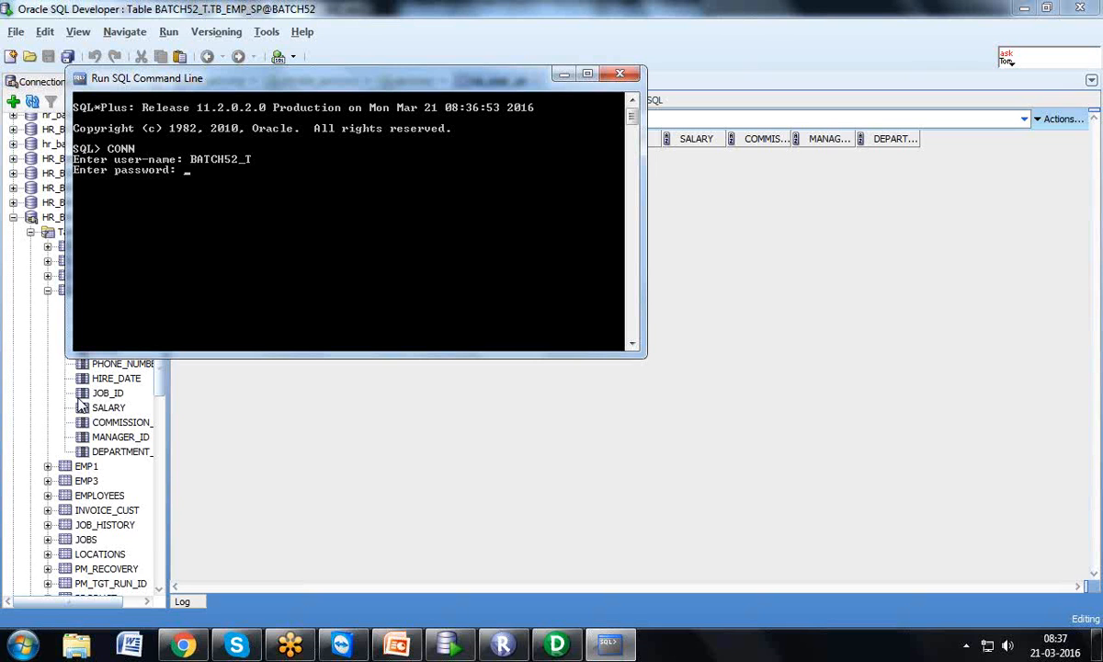
key("Return")
List the schema's tables, describe TB_EMP_SP, and query it to confirm it has no rows
type("SE")
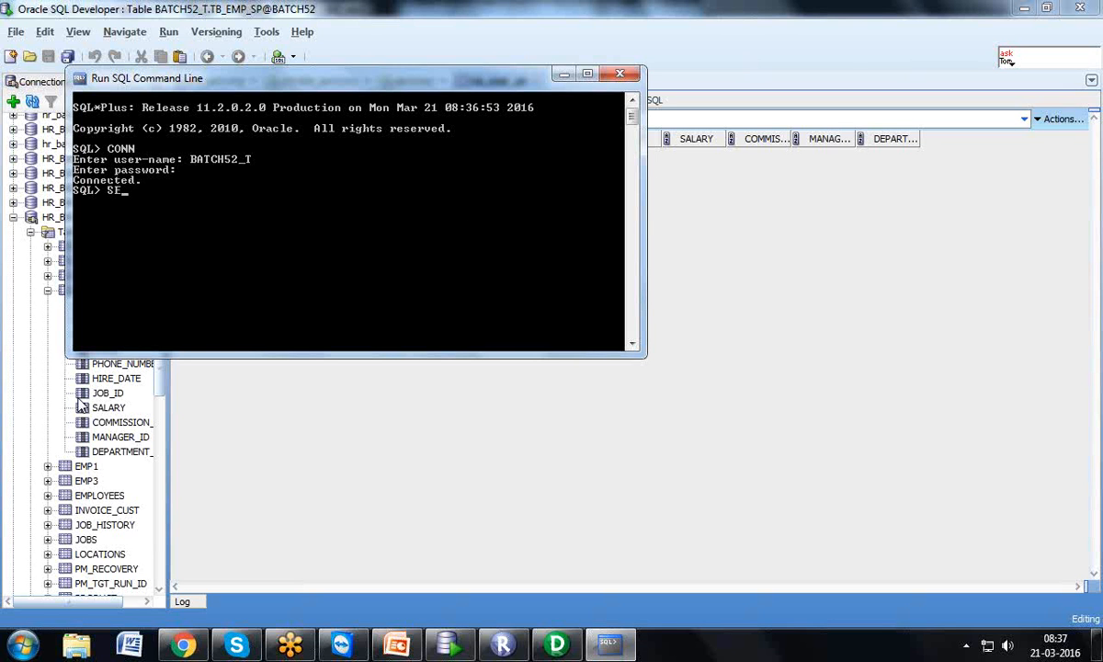
type("LECT * FROM TAB;")
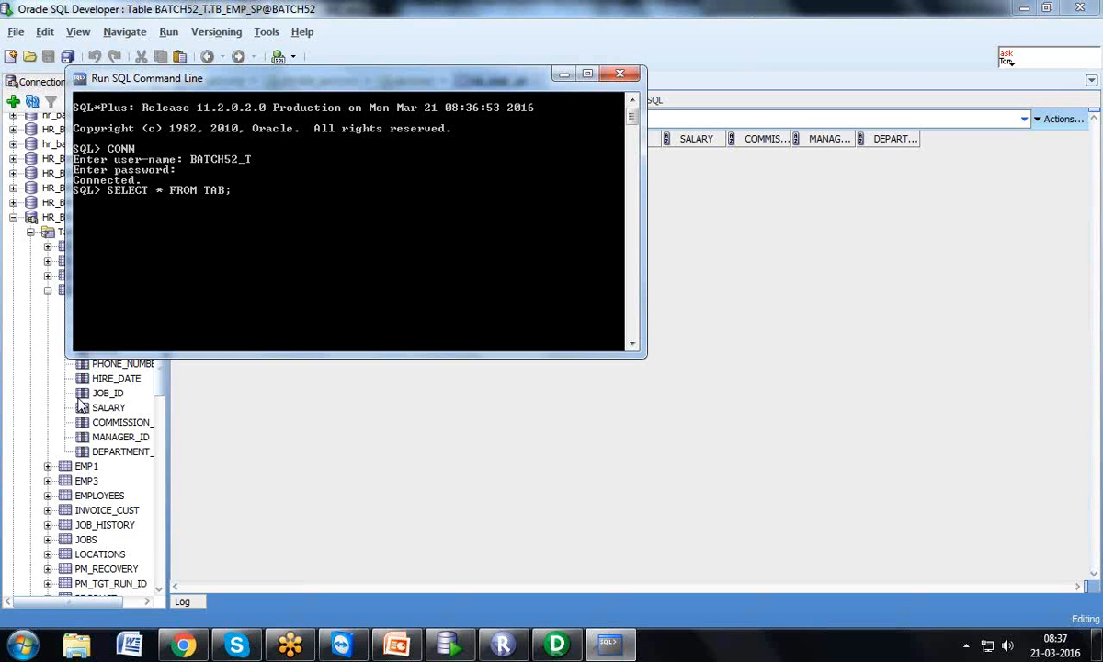
key("Return")
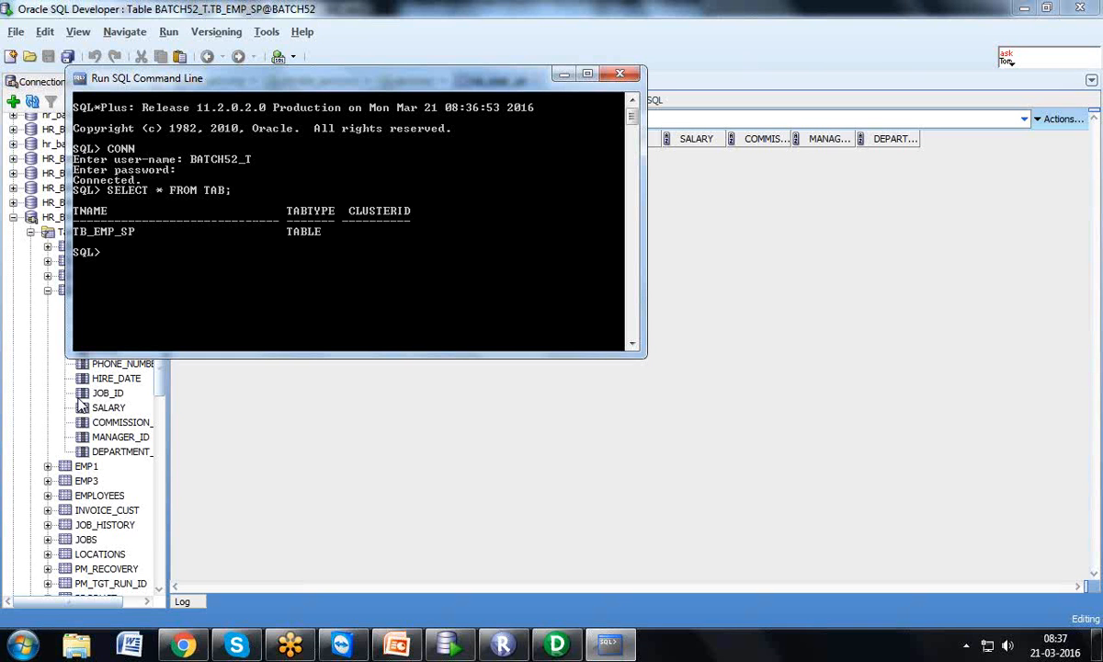
type("DESC TB")
key("BackSpace")
type("_EMP_SP;")
key("Return")
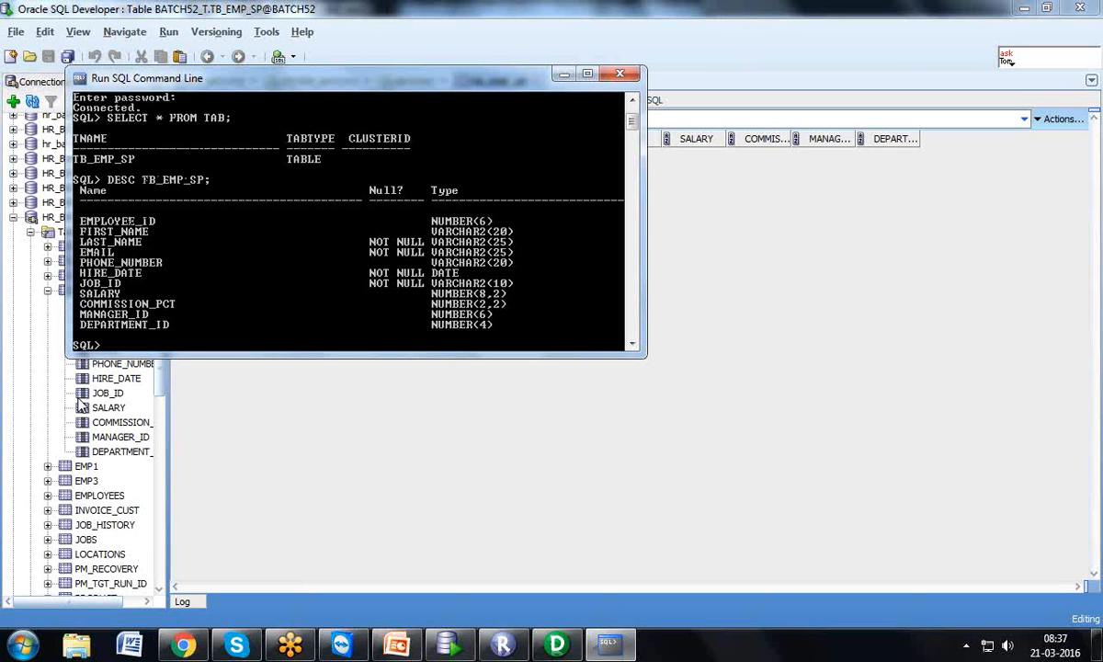
type("SELECT * FROM TB_EMP")
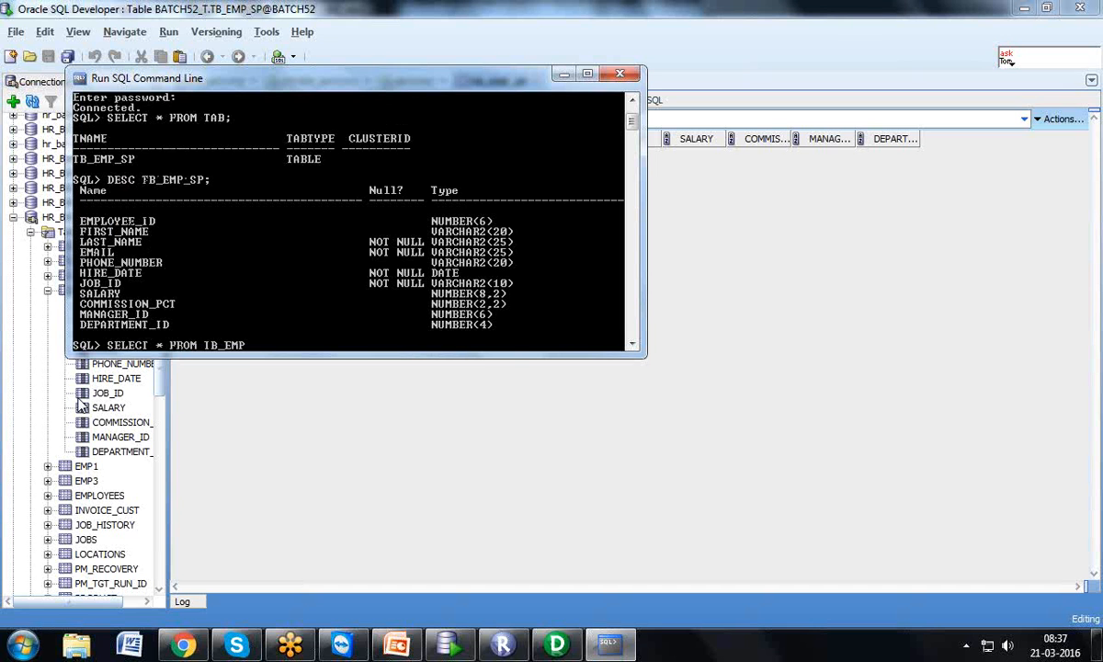
type("_SP;")
key("Return")
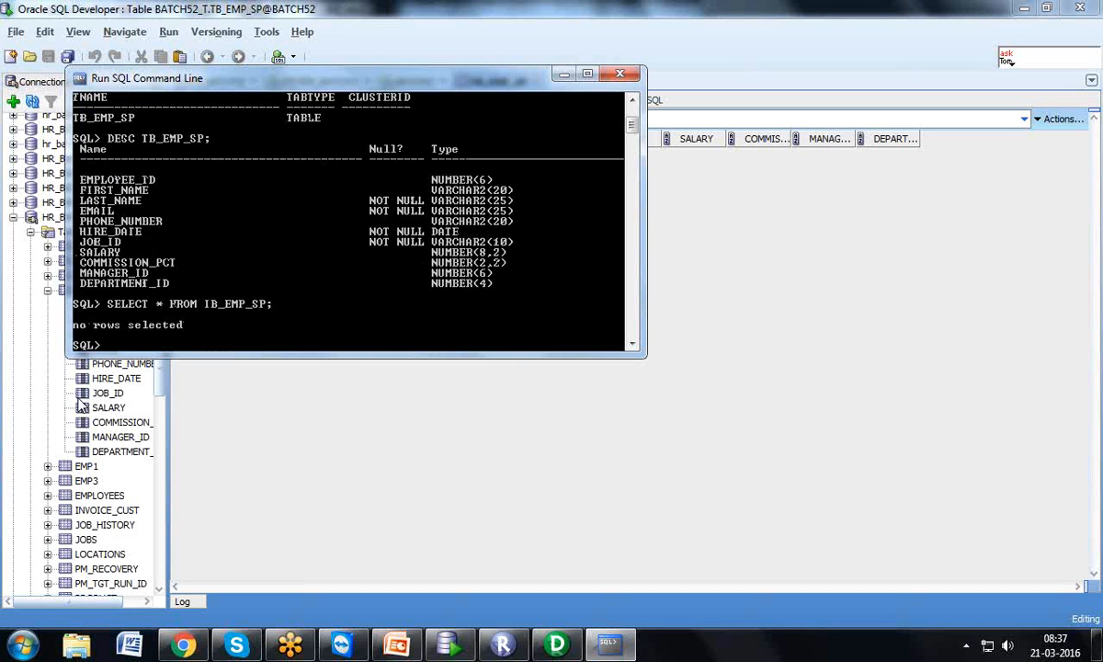
Connect as HR and list its 19 tables with SELECT * FROM TAB
type("CONN")
key("Return")
type("HR")
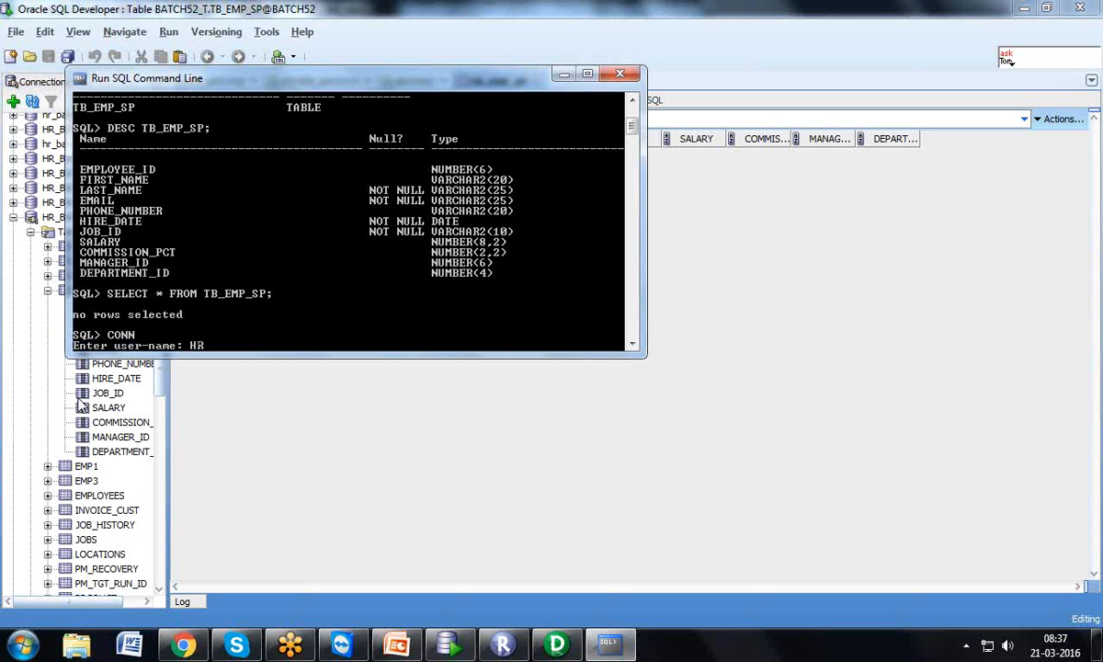
key("Return")
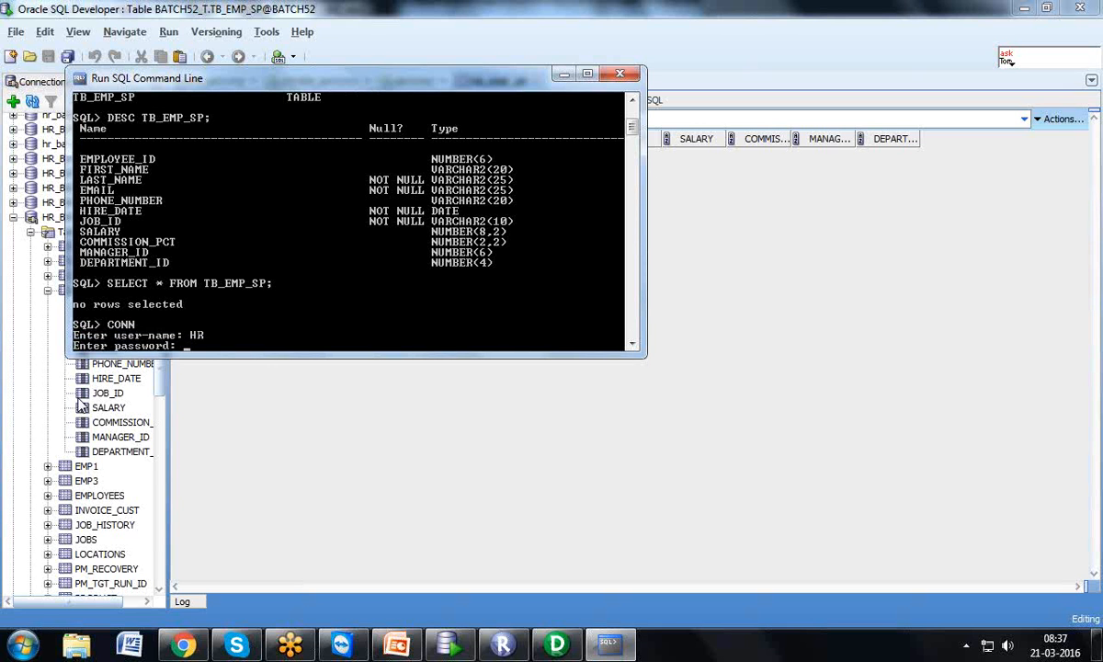
key("Return")
type("SELE")
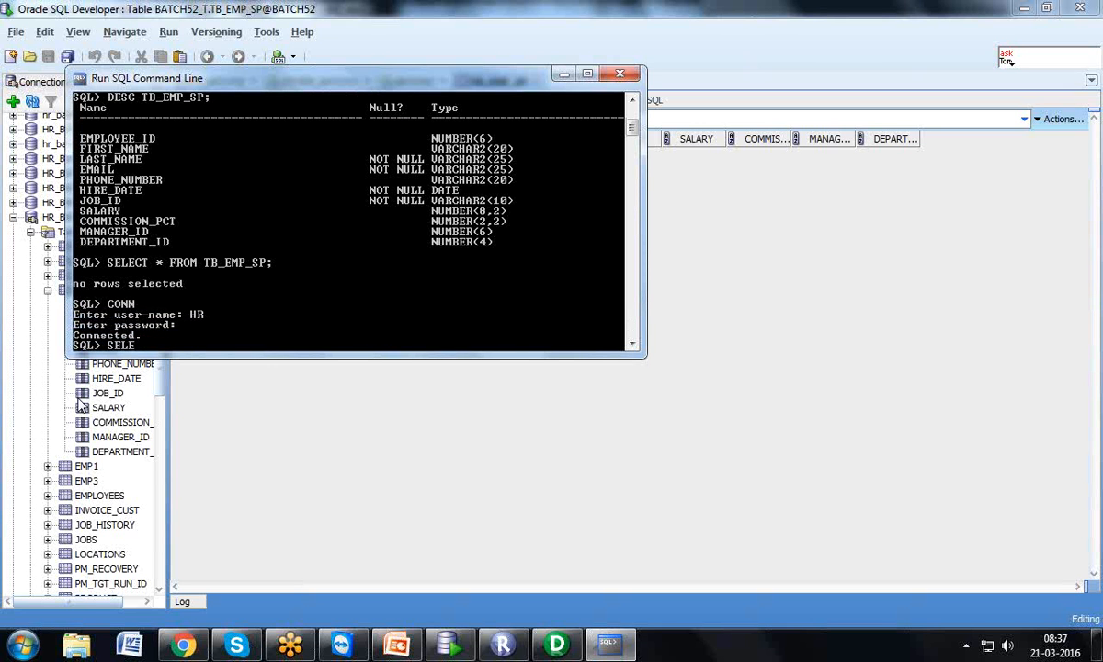
type("CT * FROM TAB;")
key("Return")
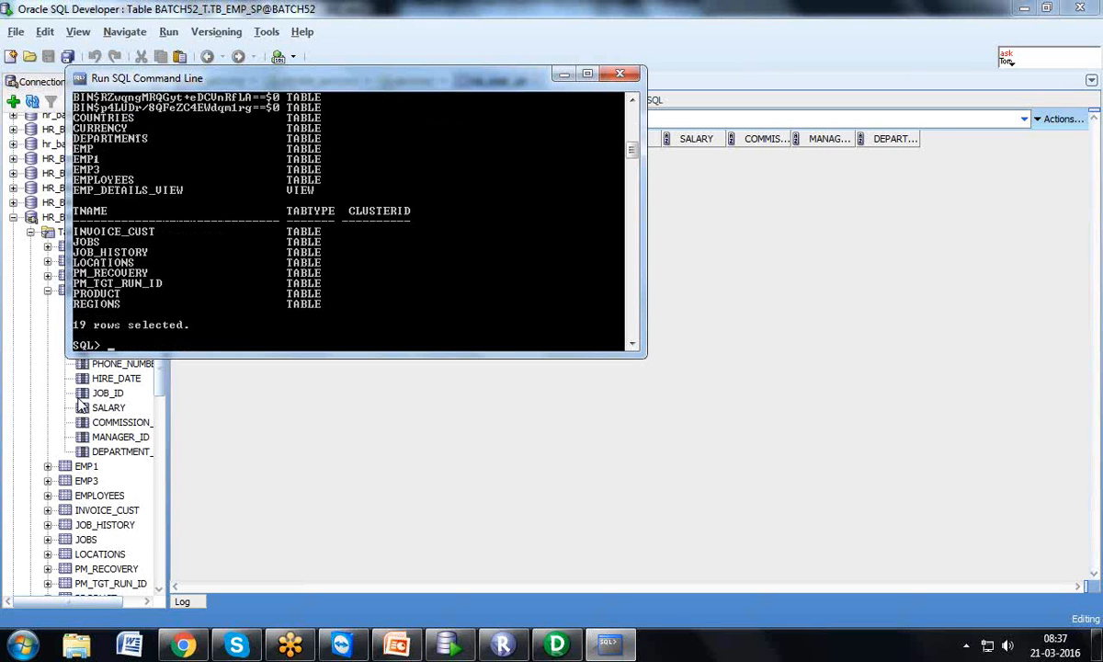
Connect as REPO, count its 678 objects, and list every table and view
type("CONN")
key("Return")
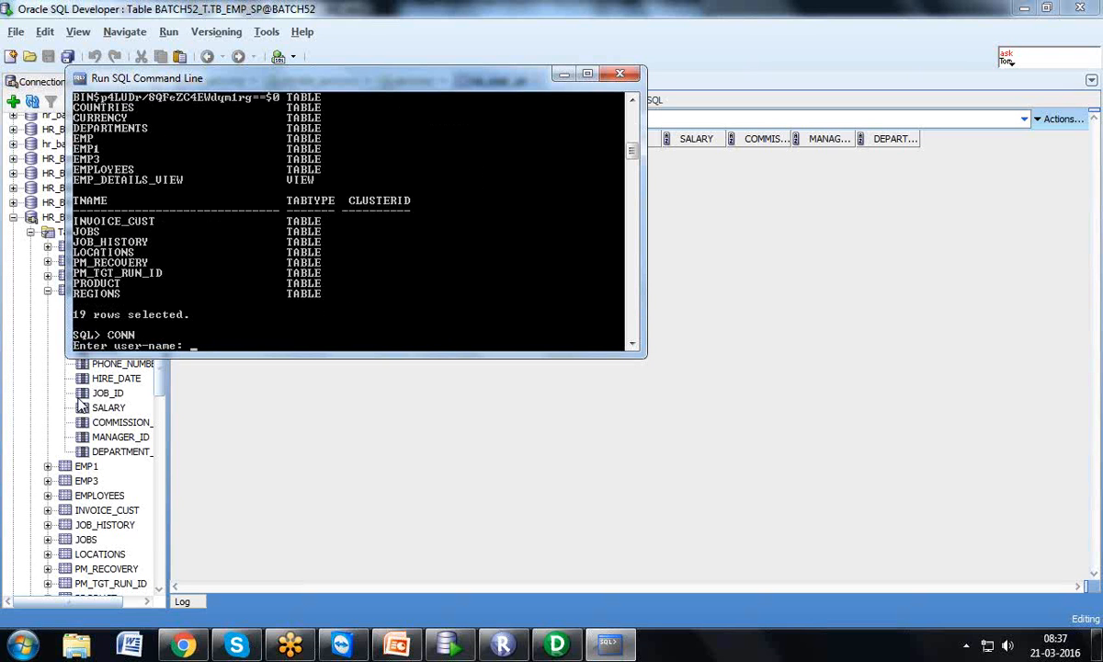
type("REPO")
key("Return")
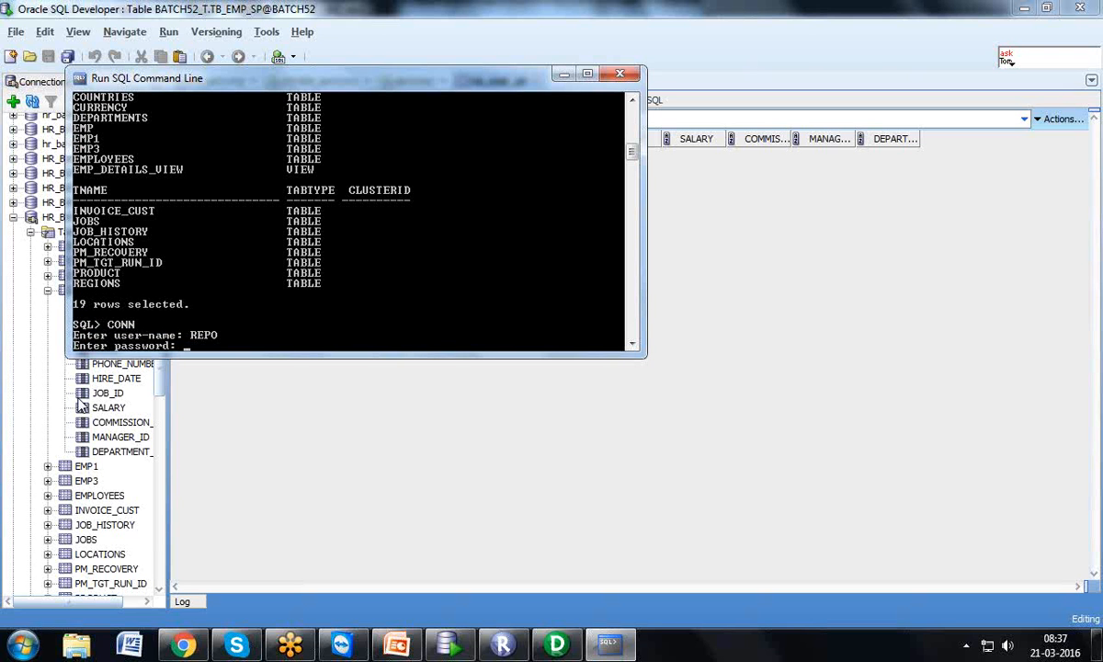
key("Return")
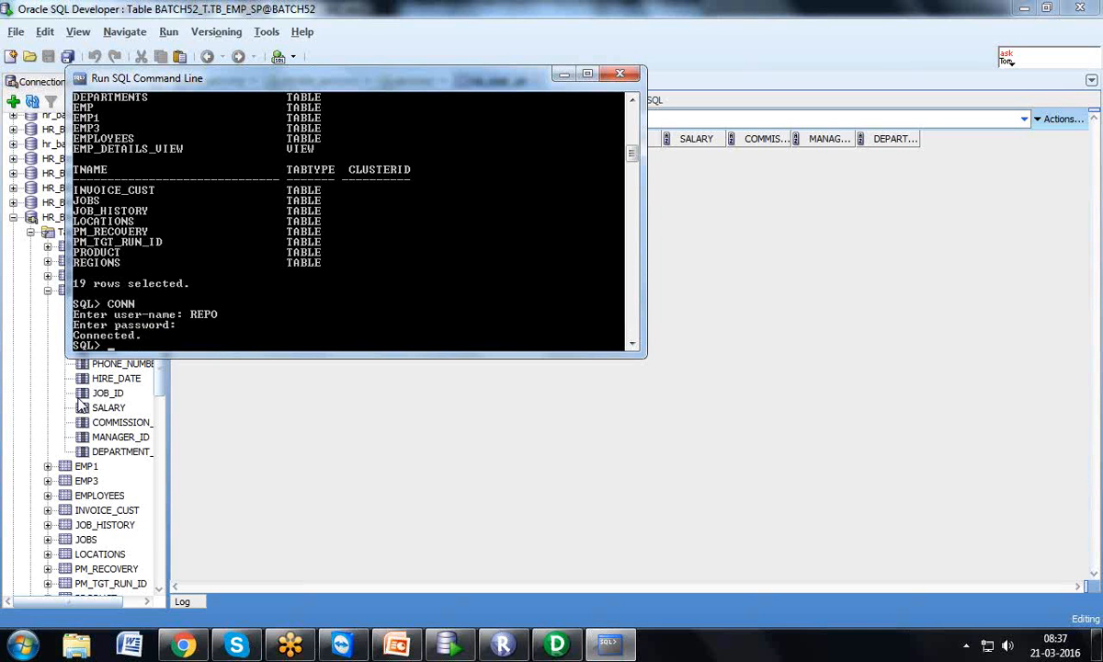
type("SELECT COUNT(*")
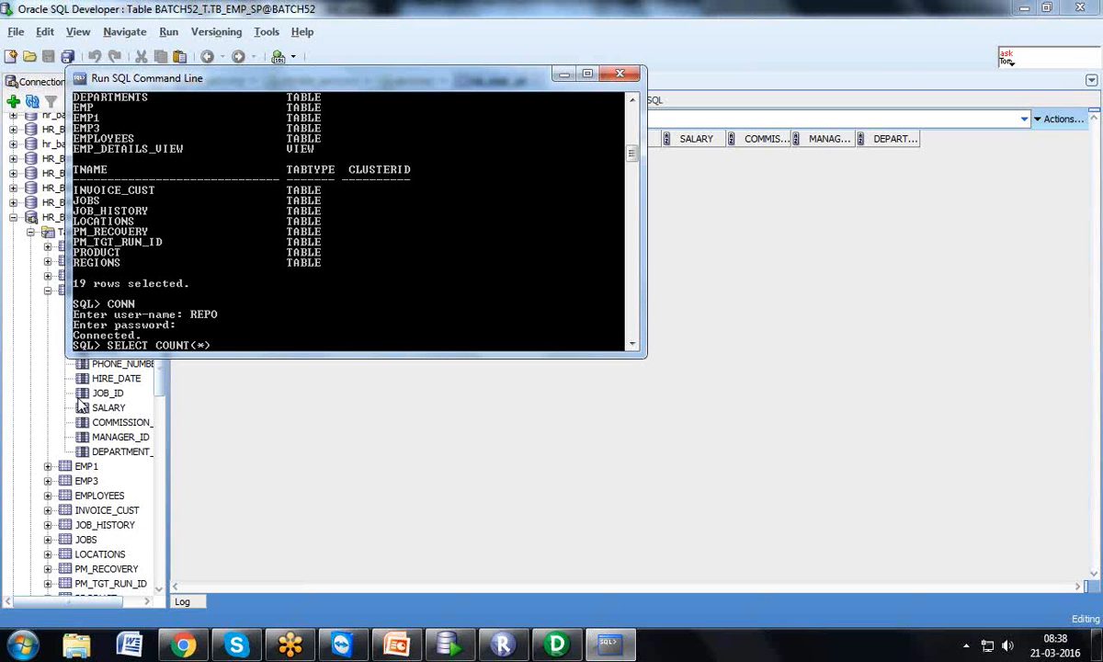
type(") FROM TAB;")
key("Return")
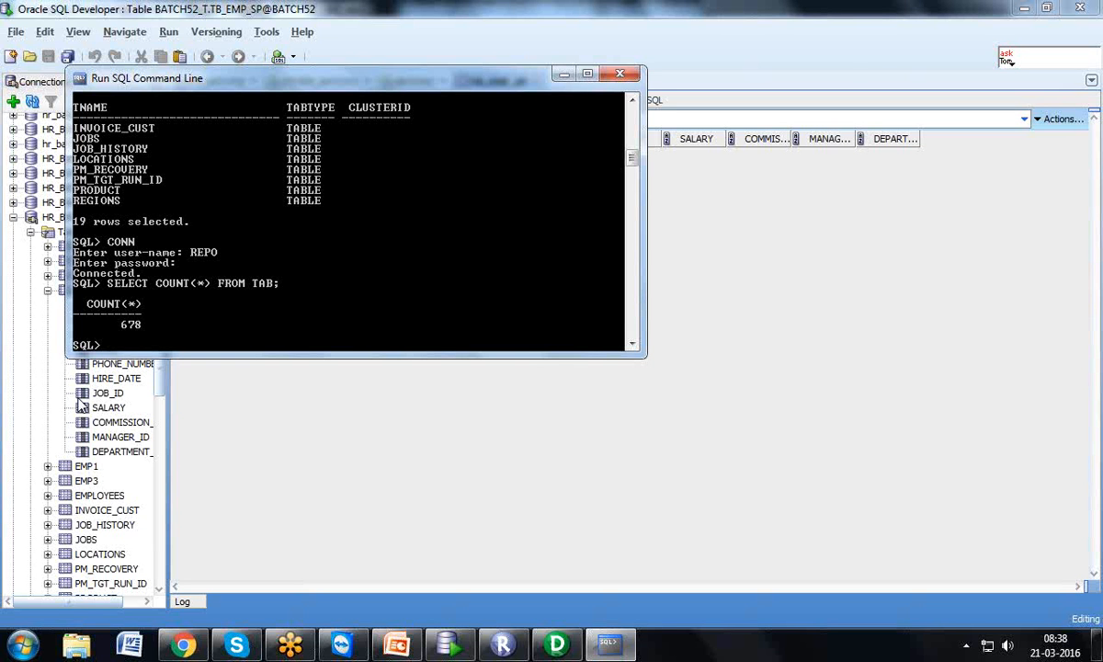
type("SELECT * FROM TAB;")
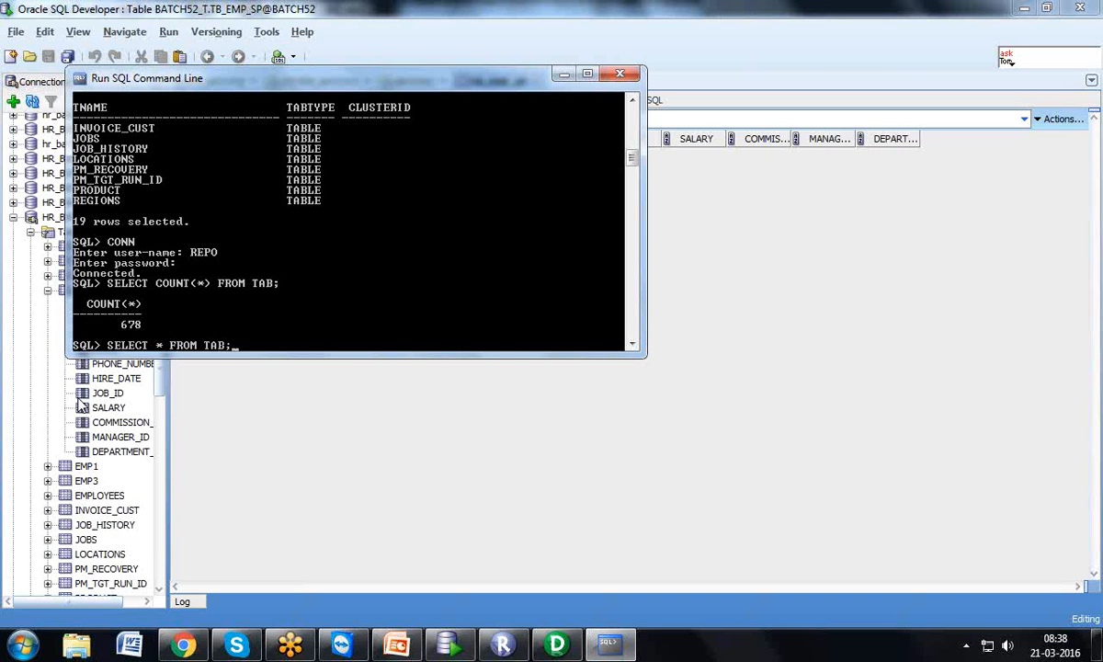
key("Return")
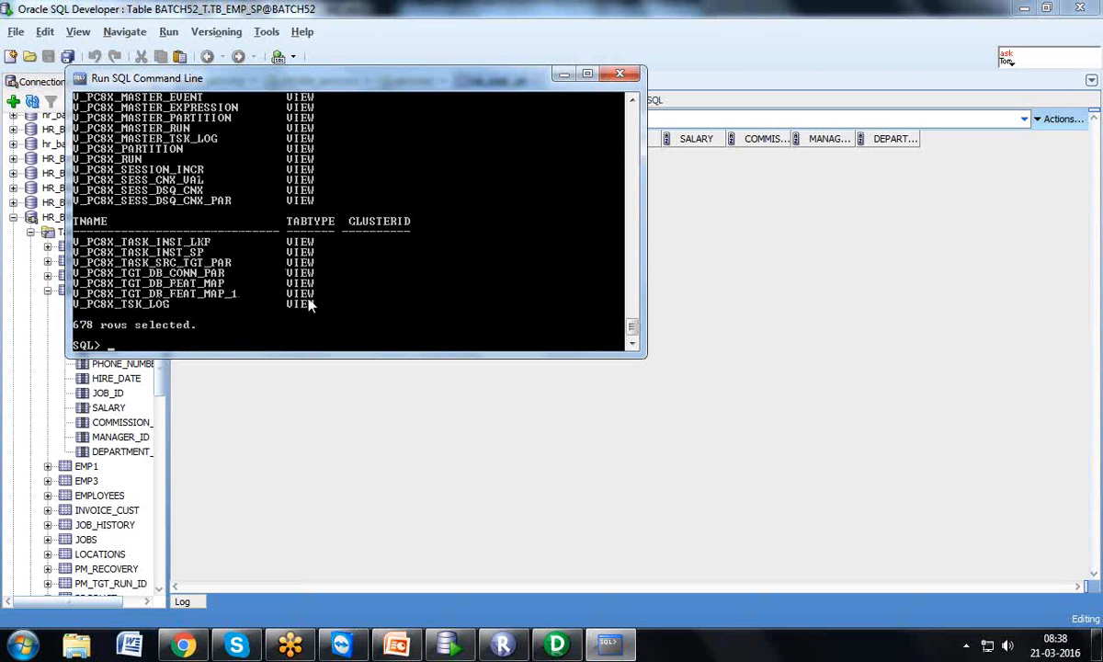
left_click_drag(632, 323, 633, 133)
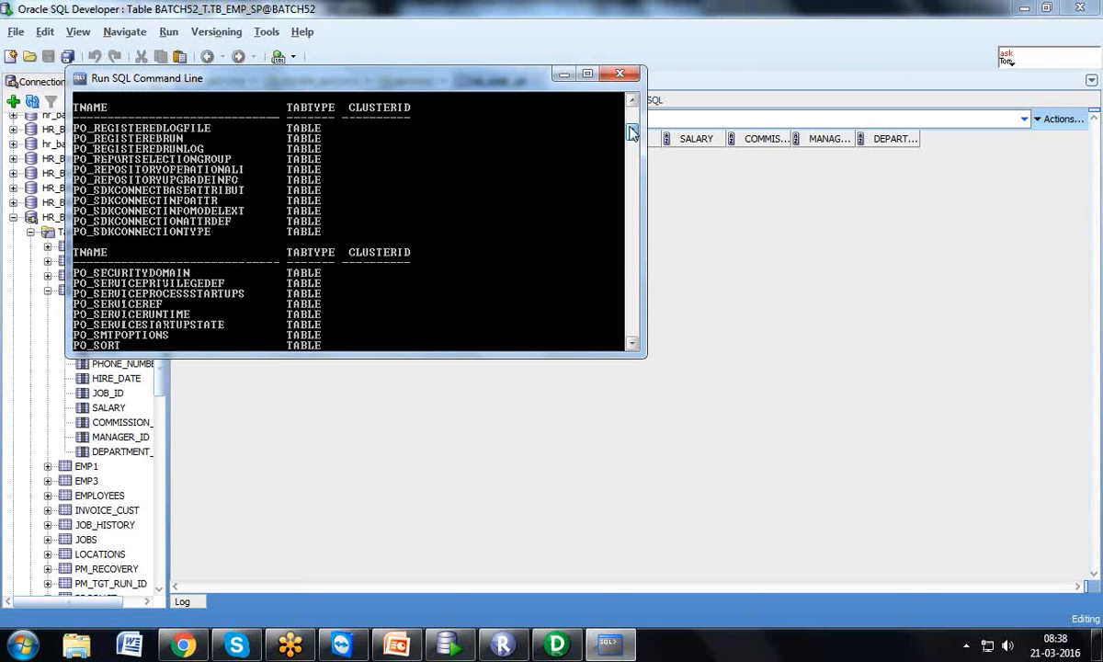
left_click(554, 646)
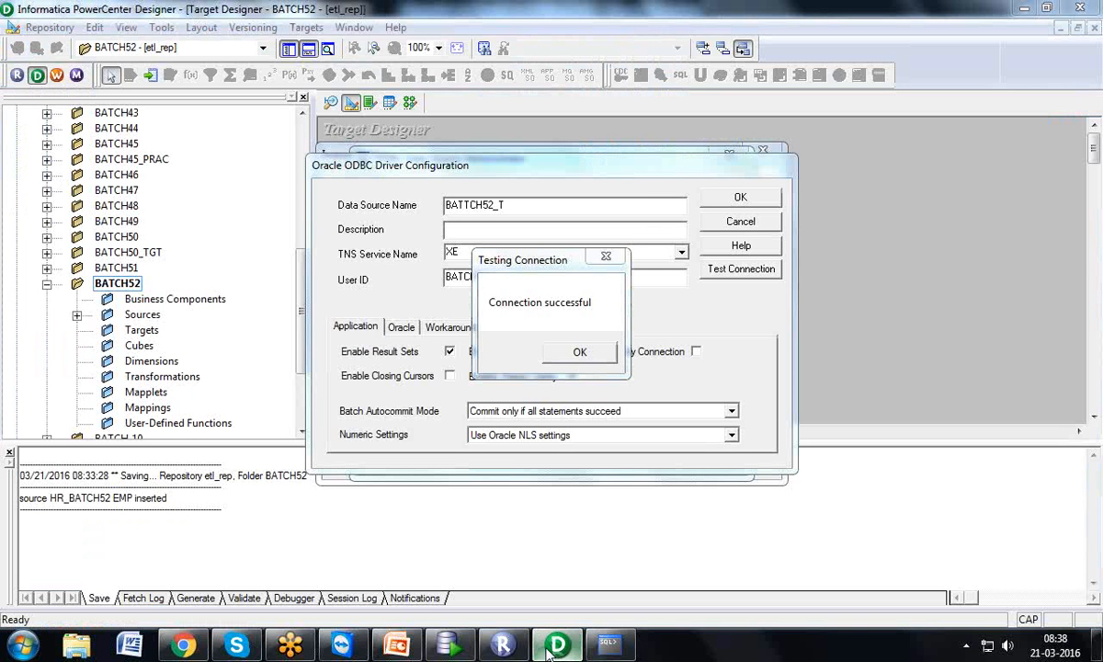
Close the SQL command line and accept the successful BATTCH52_T connection and ODBC configuration
left_click(607, 645)
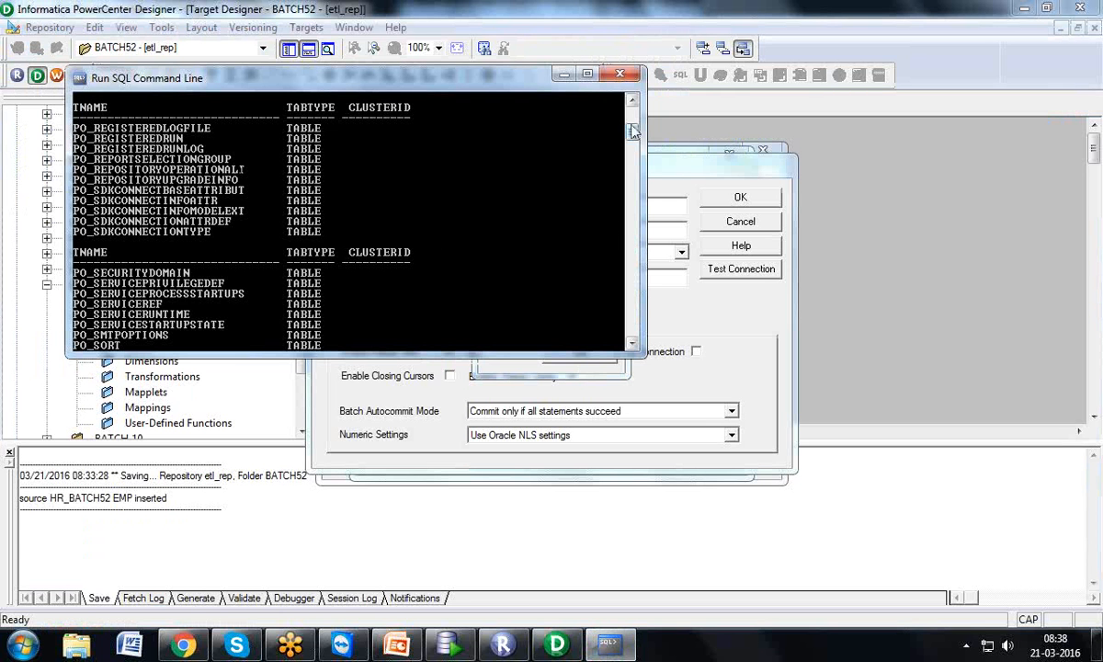
left_click_drag(632, 132, 632, 215)
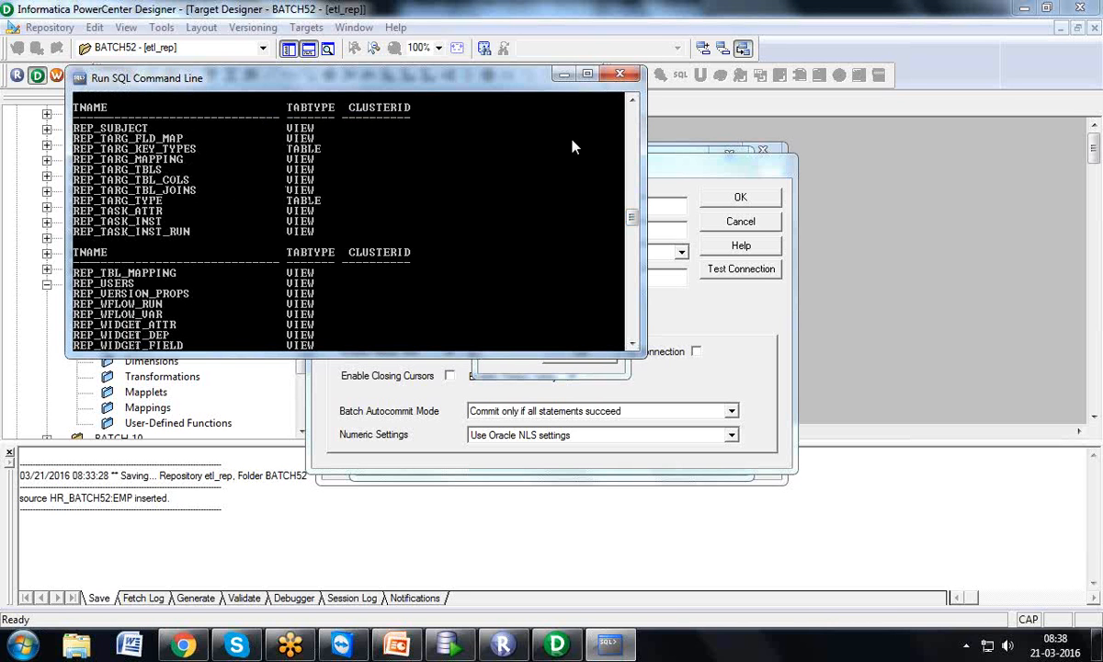
left_click(619, 73)
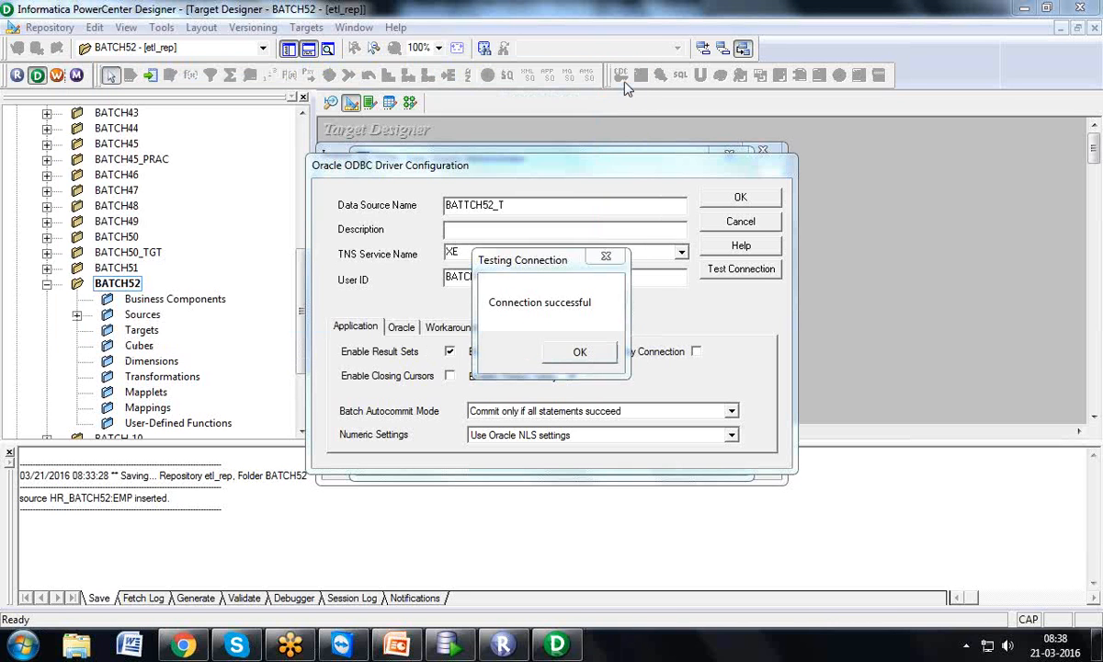
left_click(598, 354)
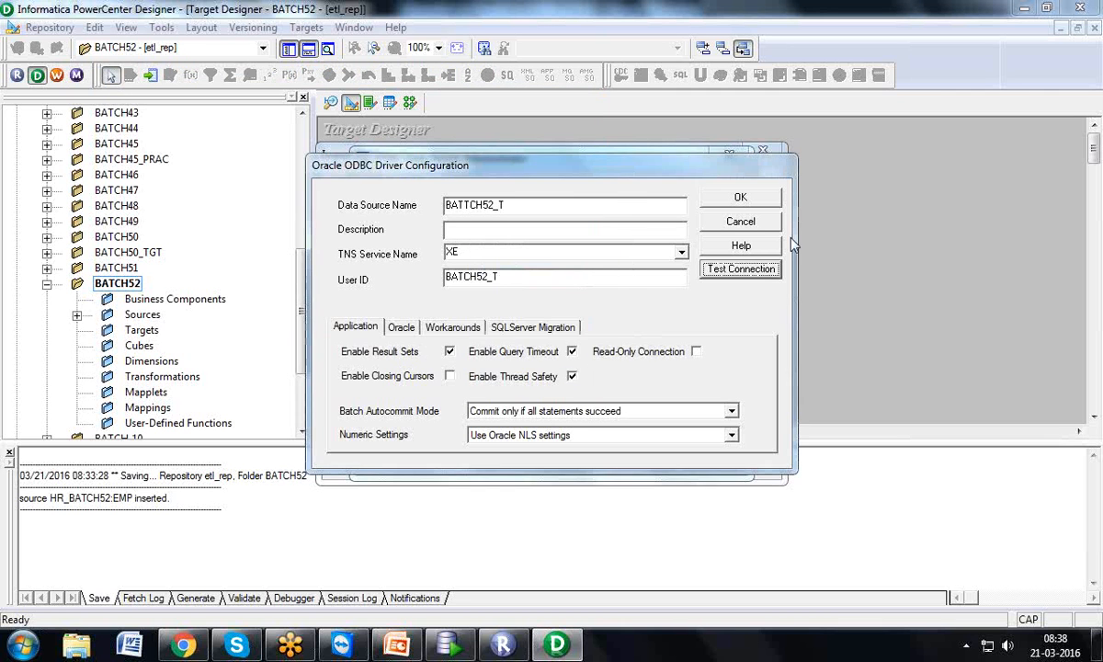
left_click(761, 198)
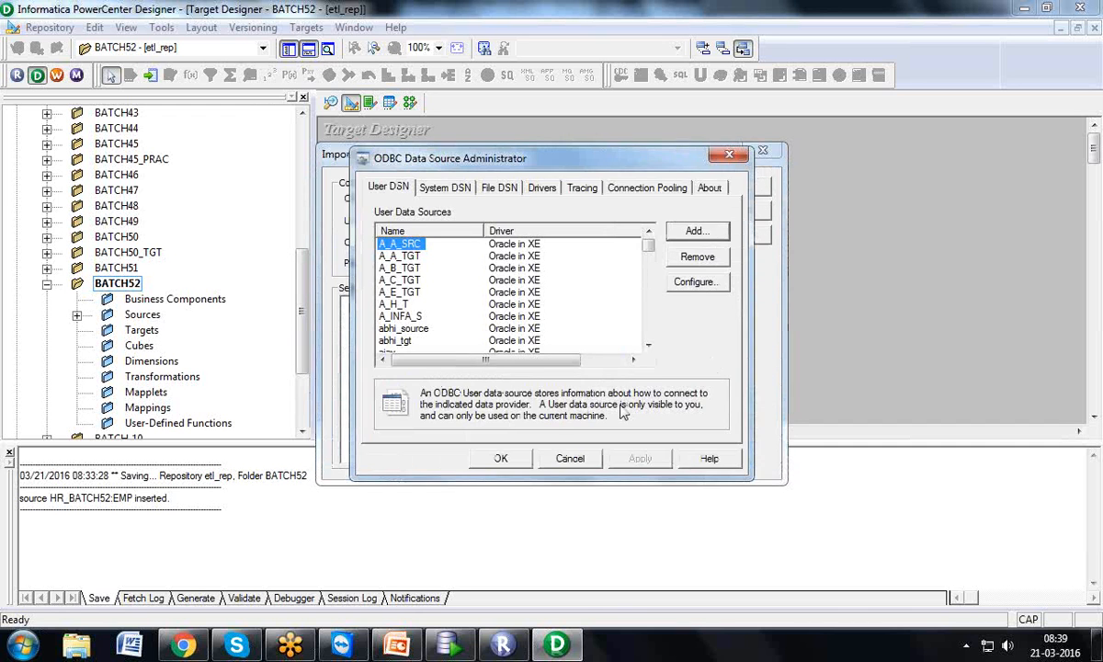
Select BATTCH52_T as the ODBC data source in Import Tables
left_click(504, 455)
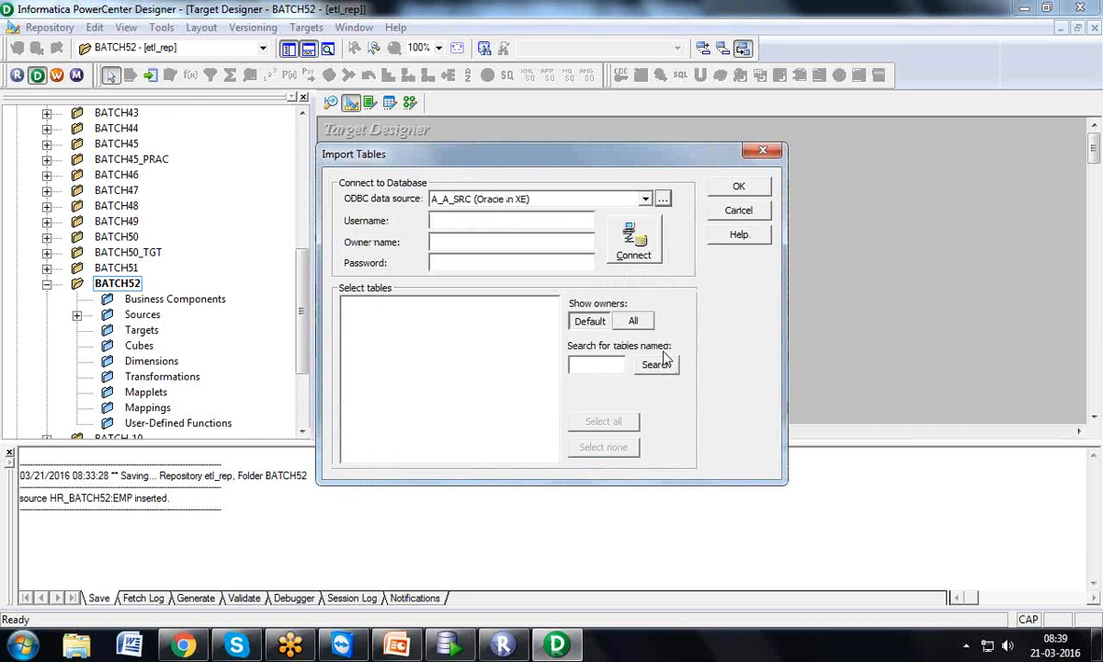
left_click(646, 200)
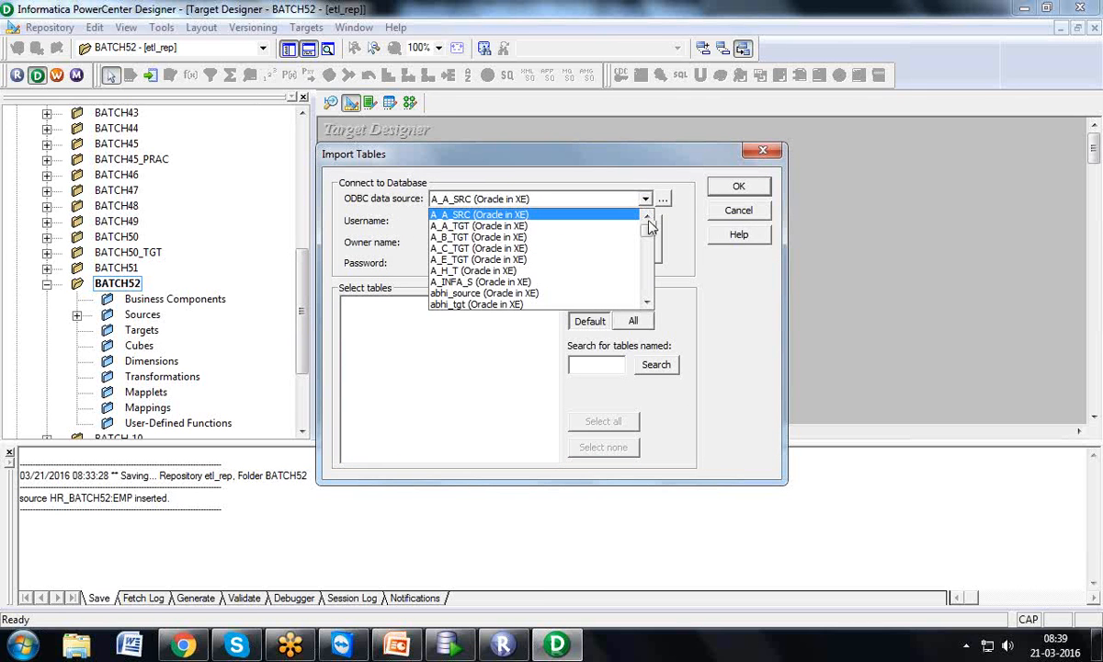
left_click_drag(647, 222, 649, 259)
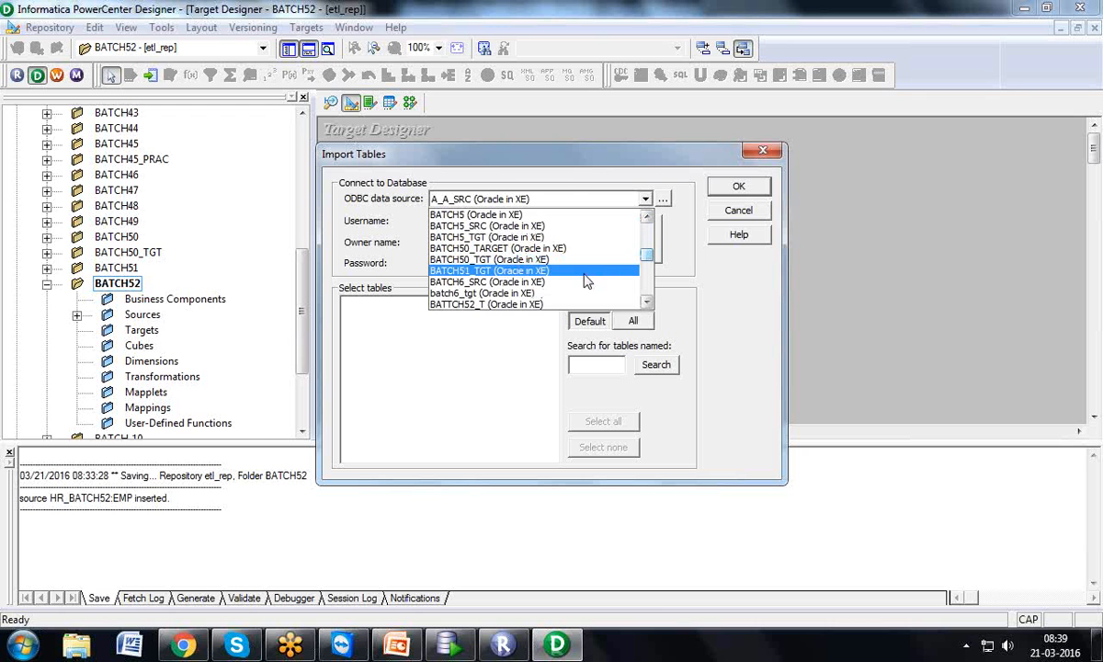
left_click(647, 216)
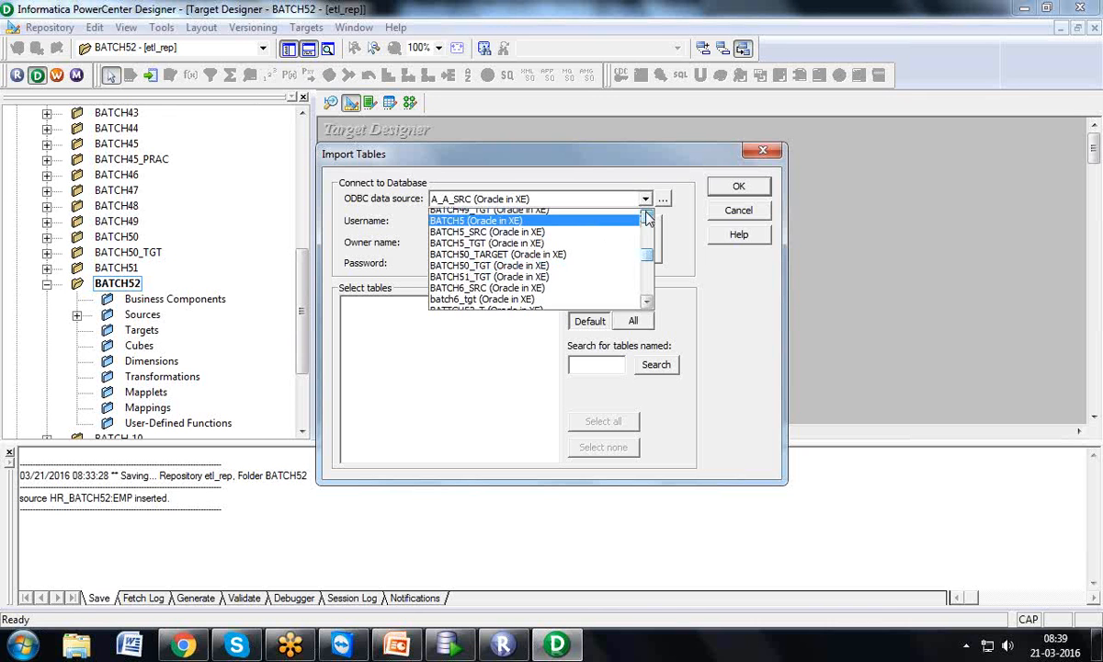
left_click(647, 216)
left_click(648, 216)
left_click(647, 217)
left_click(648, 216)
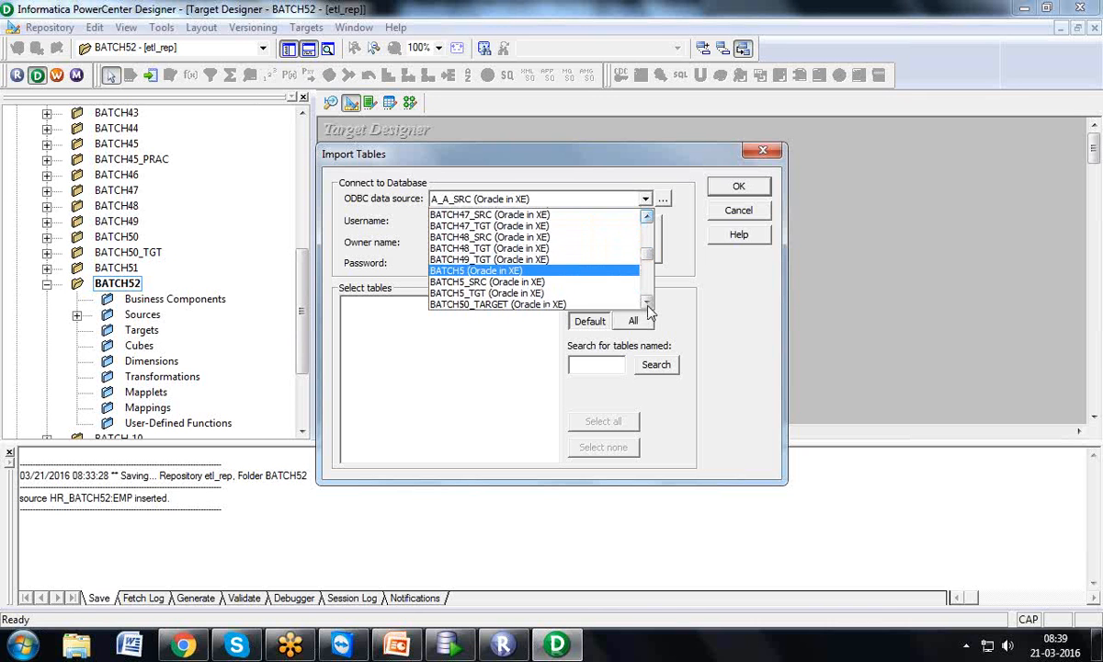
left_click(648, 303)
left_click(647, 303)
left_click(647, 304)
left_click(647, 303)
left_click(647, 303)
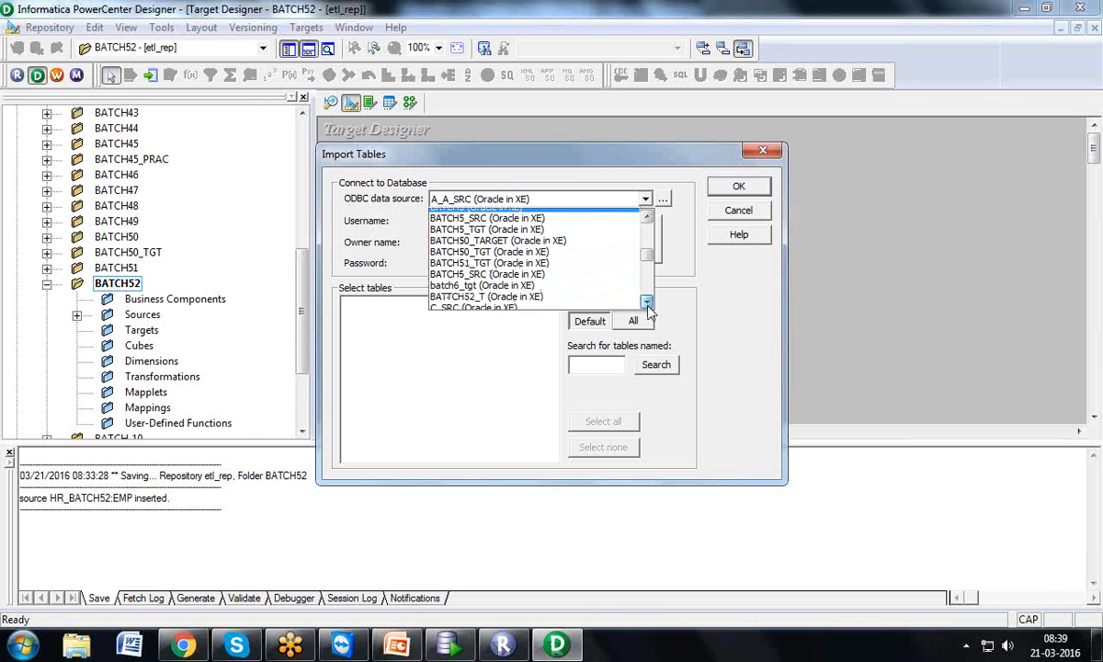
left_click(647, 303)
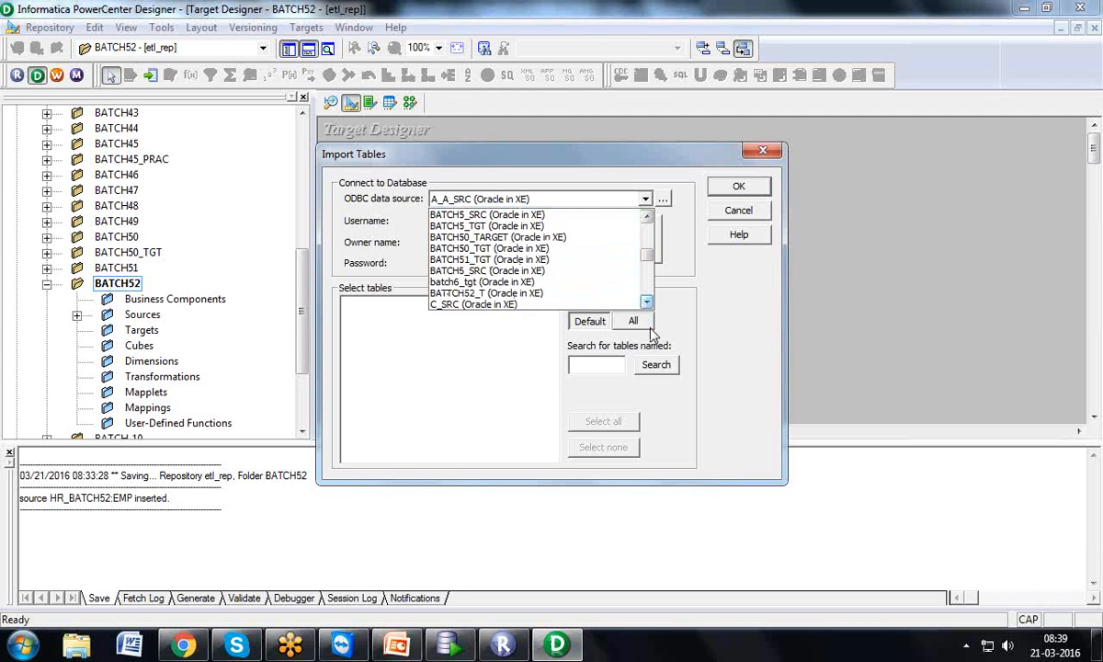
left_click(527, 294)
Enter BATCH52_T as username and the schema password, then connect
left_click(460, 221)
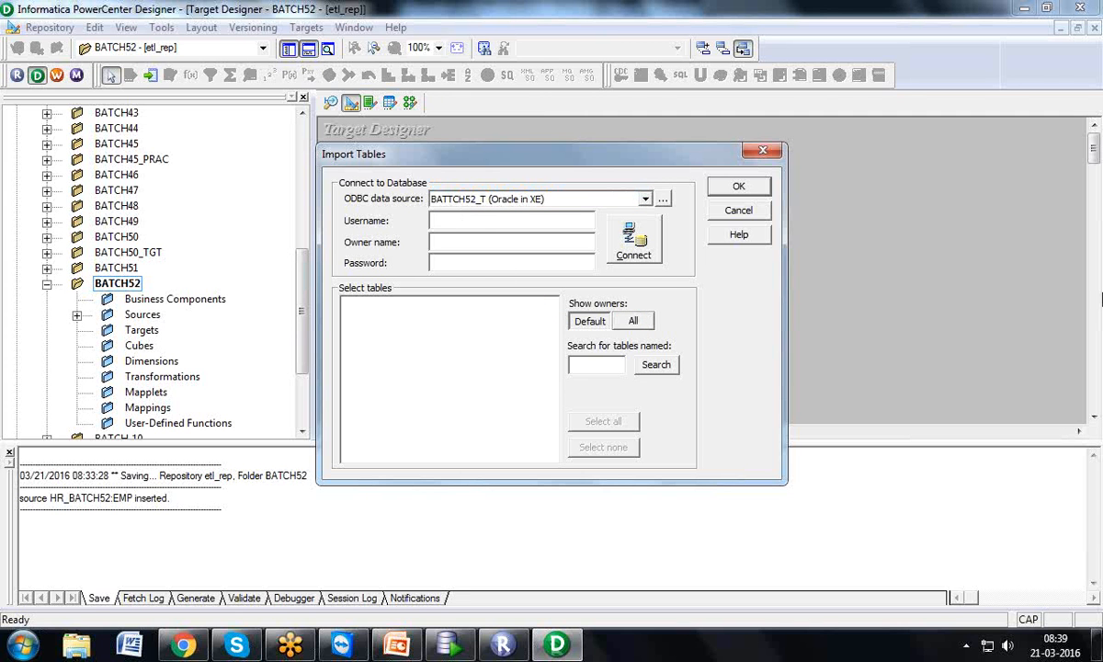
type("BATCH52_T")
key("Tab")
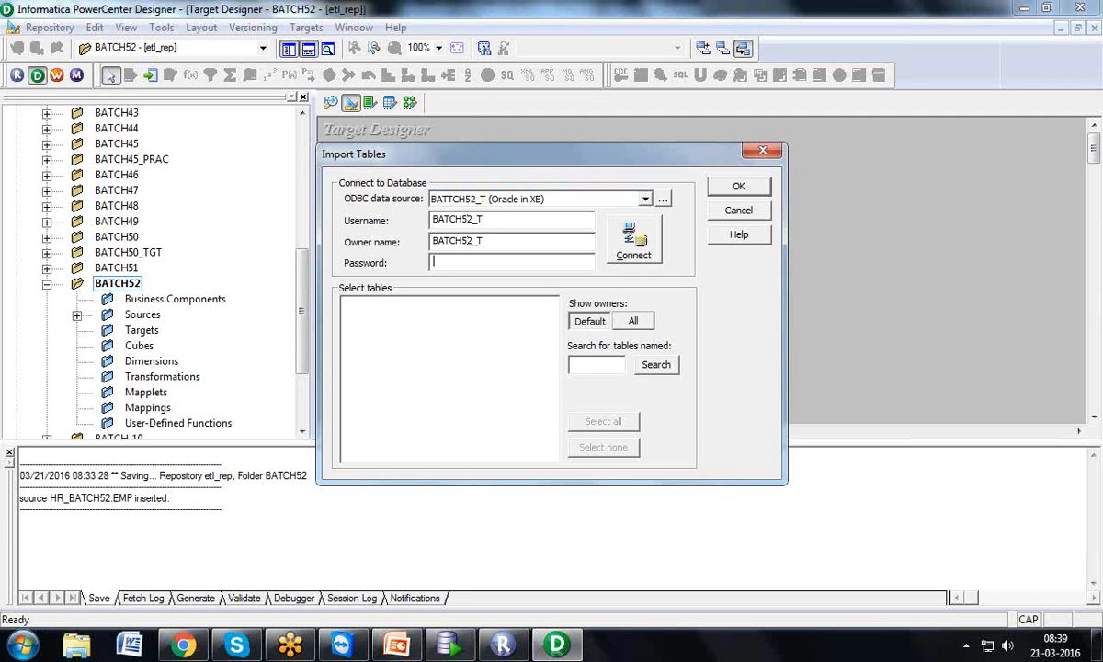
key("Tab")
type("BATCH52_T")
left_click(635, 245)
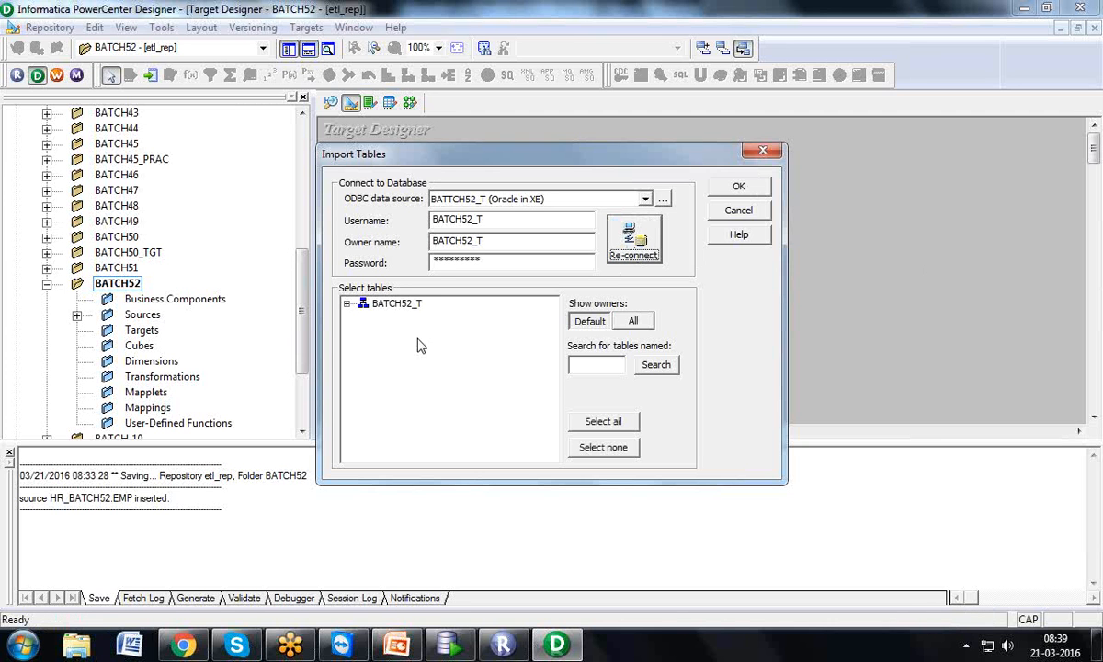
Import TB_EMP_SP from TABLES as a target and save it to the repository
left_click(348, 304)
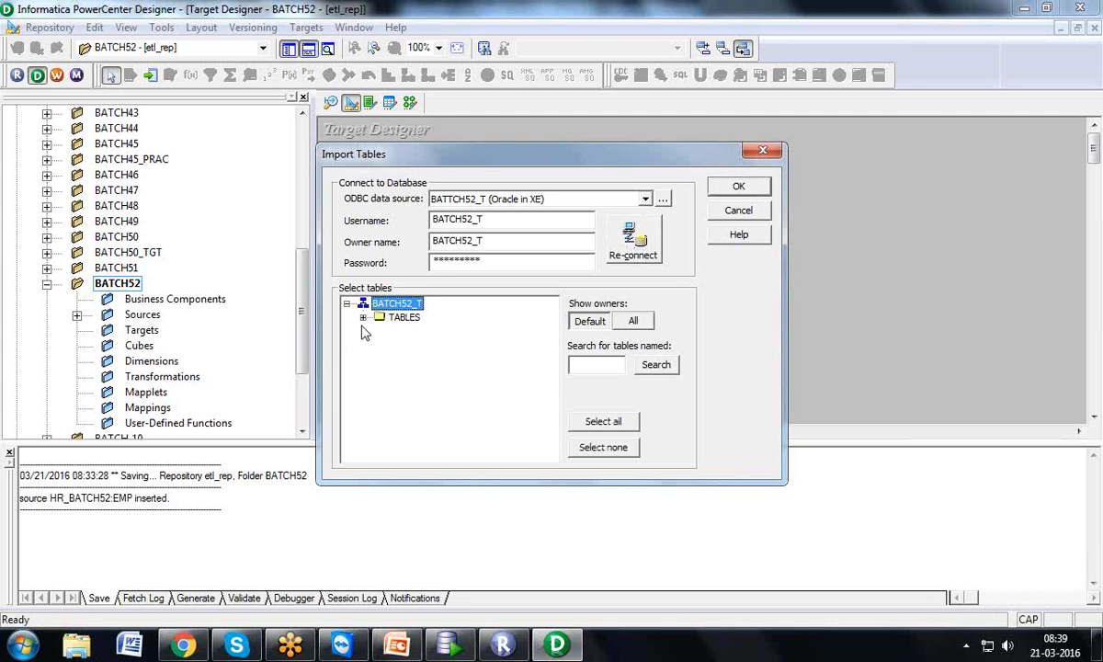
left_click(364, 317)
left_click(408, 336)
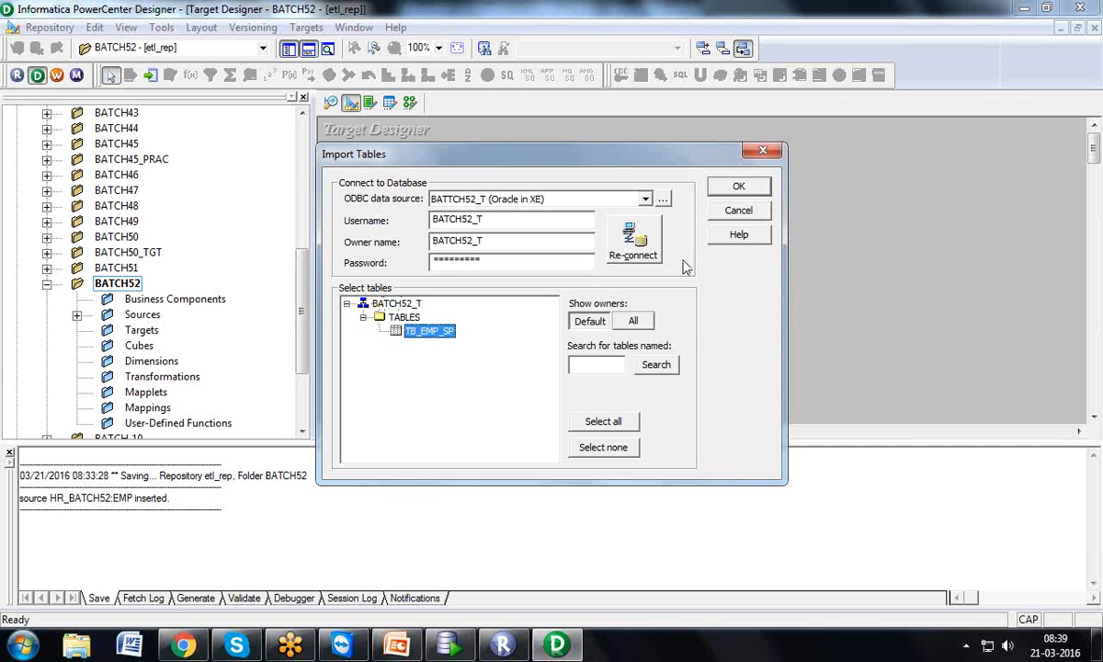
left_click(715, 189)
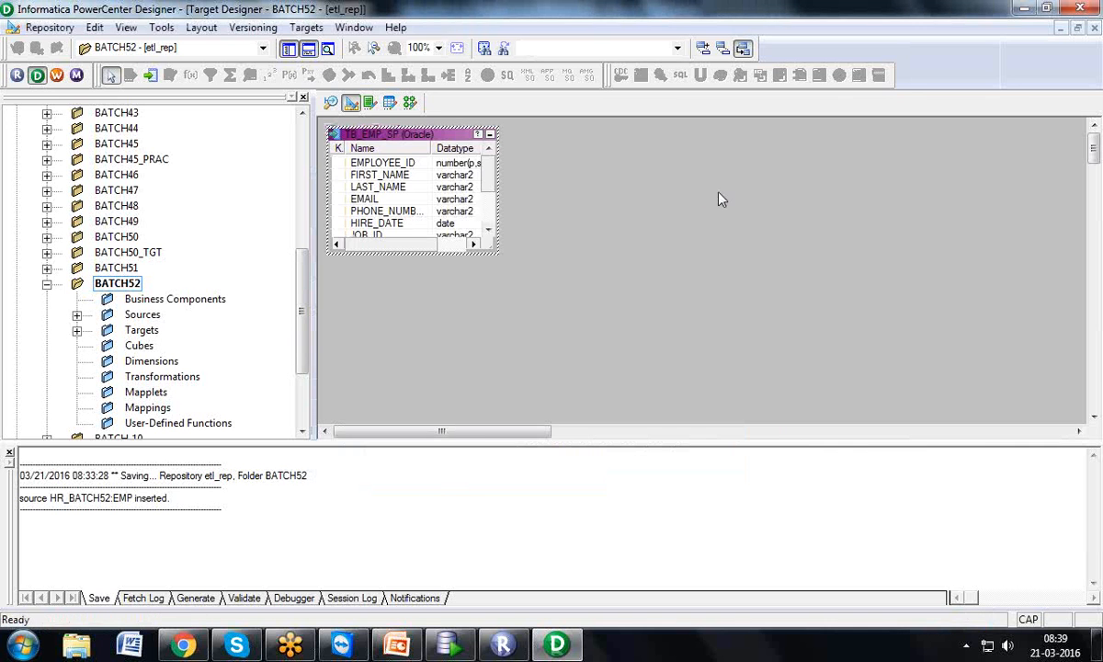
left_click(49, 27)
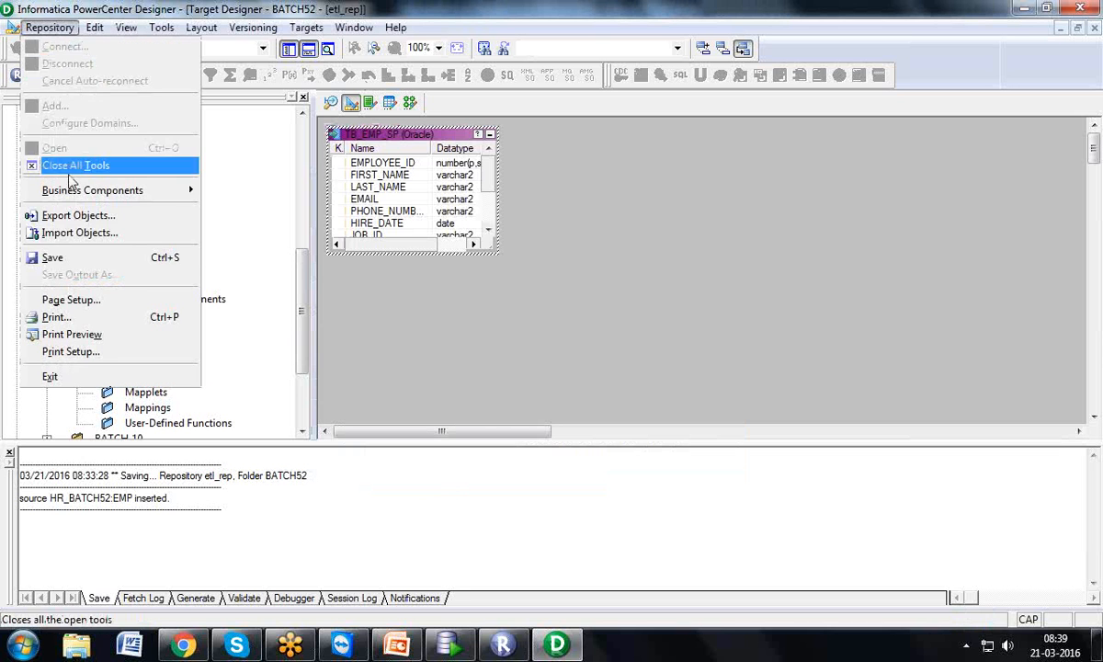
left_click(79, 260)
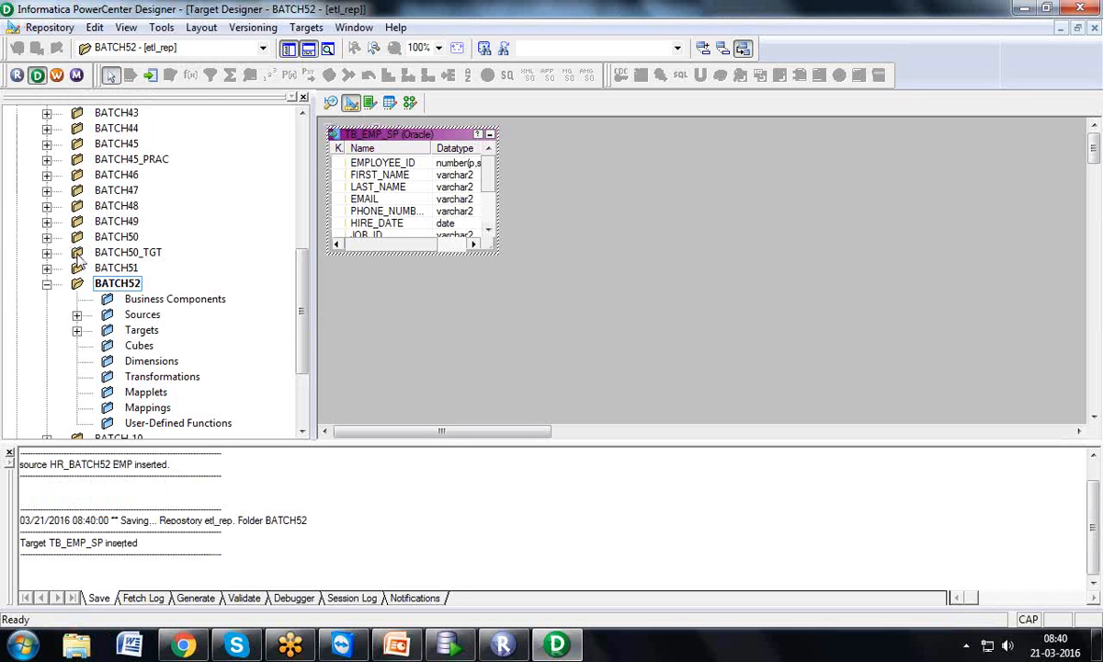
left_click(166, 28)
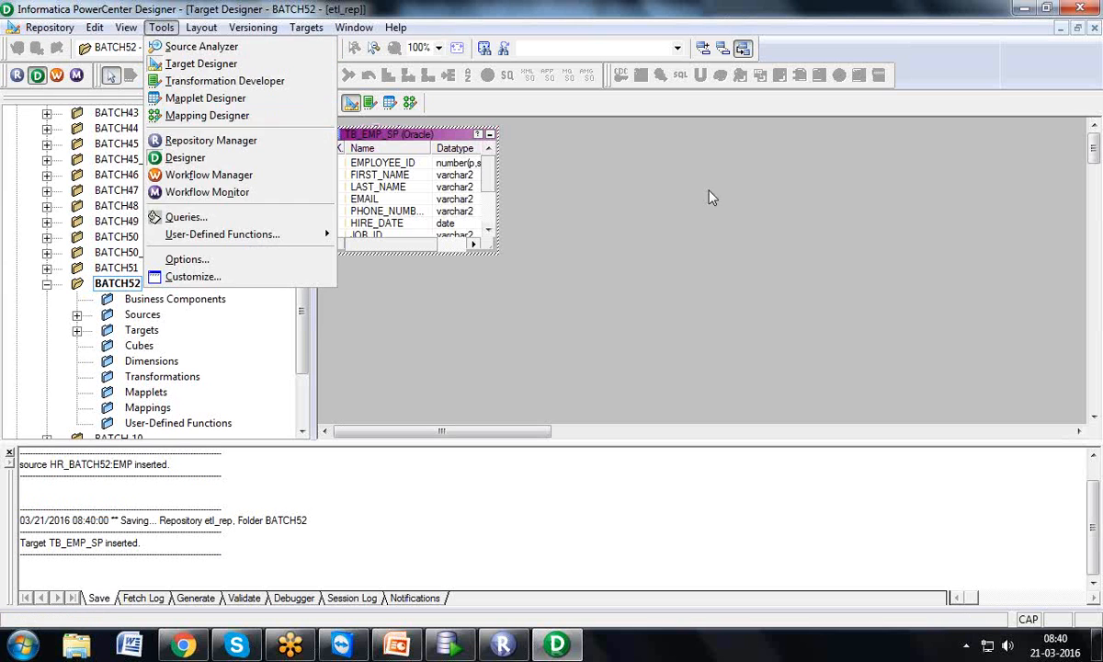
In the Mapping Designer, create a mapping named M_TB_EMP_SP
left_click(548, 148)
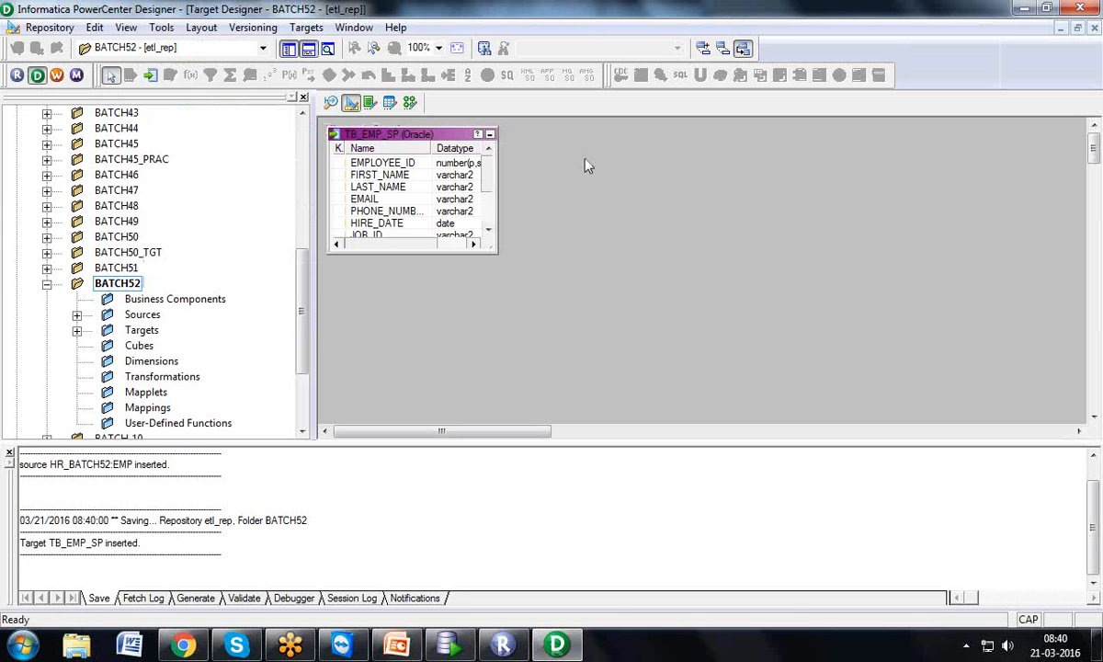
left_click(410, 104)
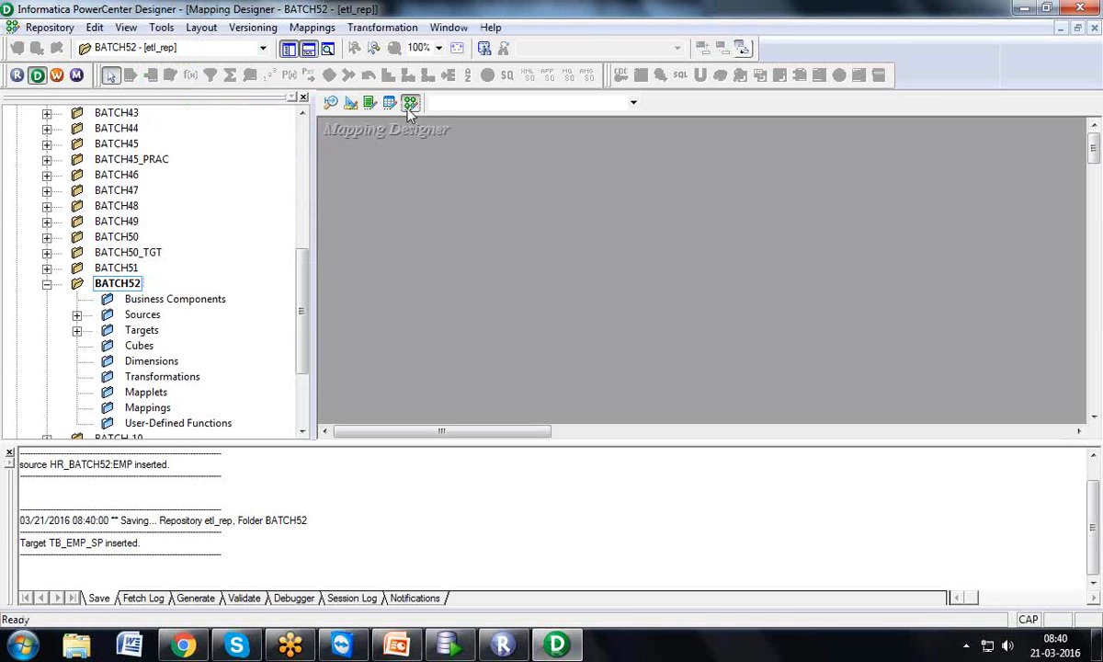
left_click(312, 27)
left_click(322, 44)
type("M_")
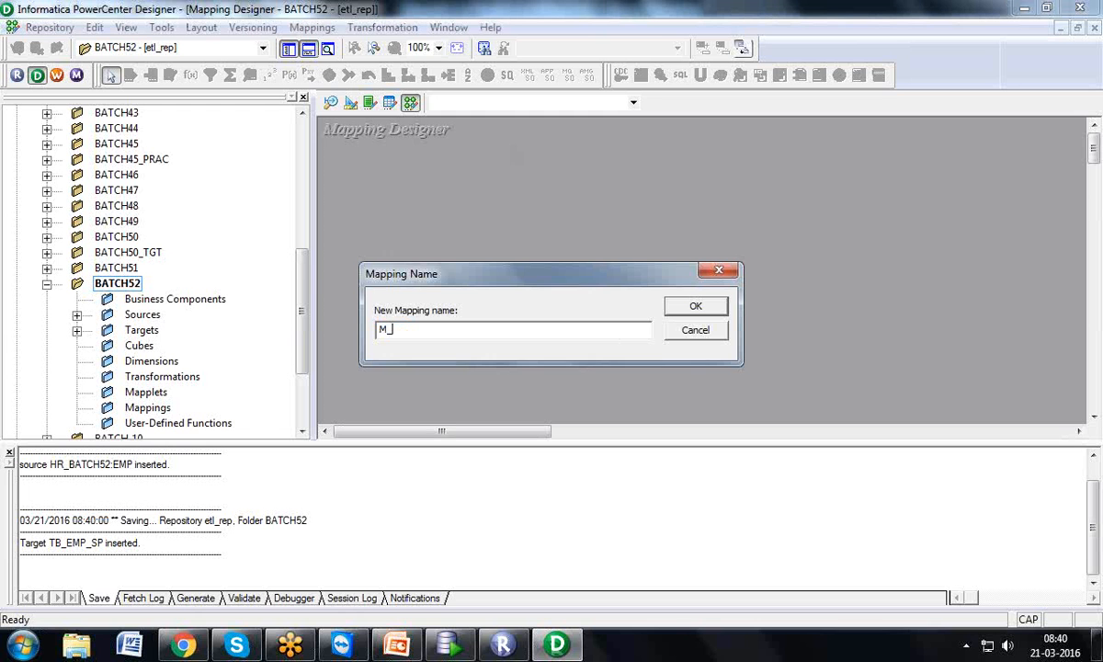
type("TB_EMP_SP")
left_click(691, 311)
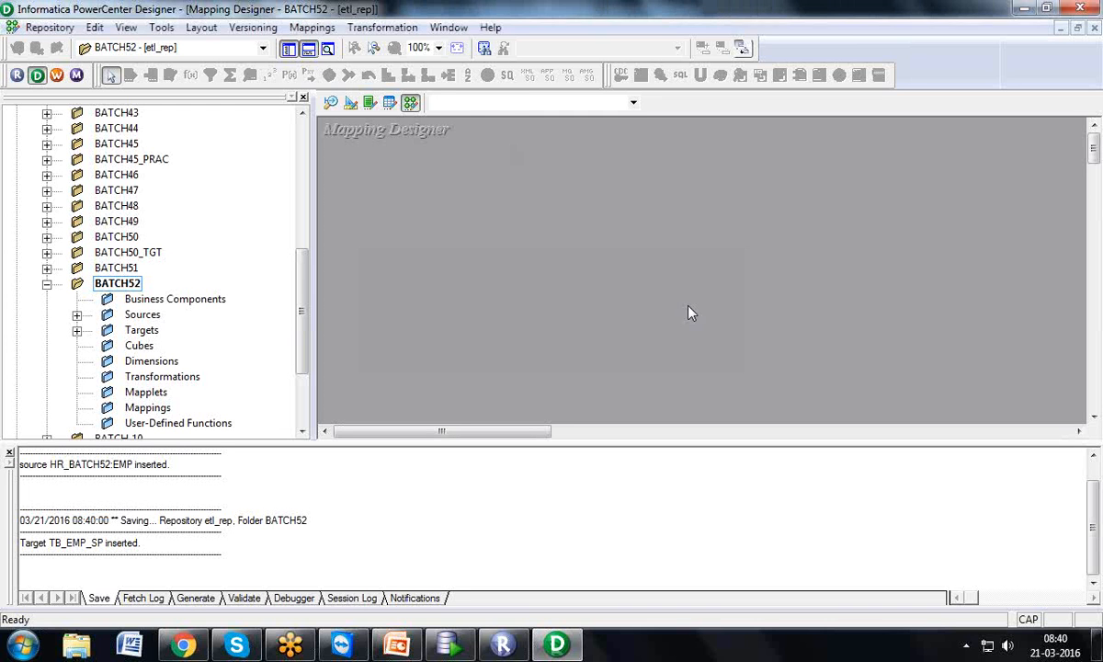
left_click(308, 48)
Expand Sources > HR_BATCH52 to reveal EMP, declining the copy prompt
left_click(77, 362)
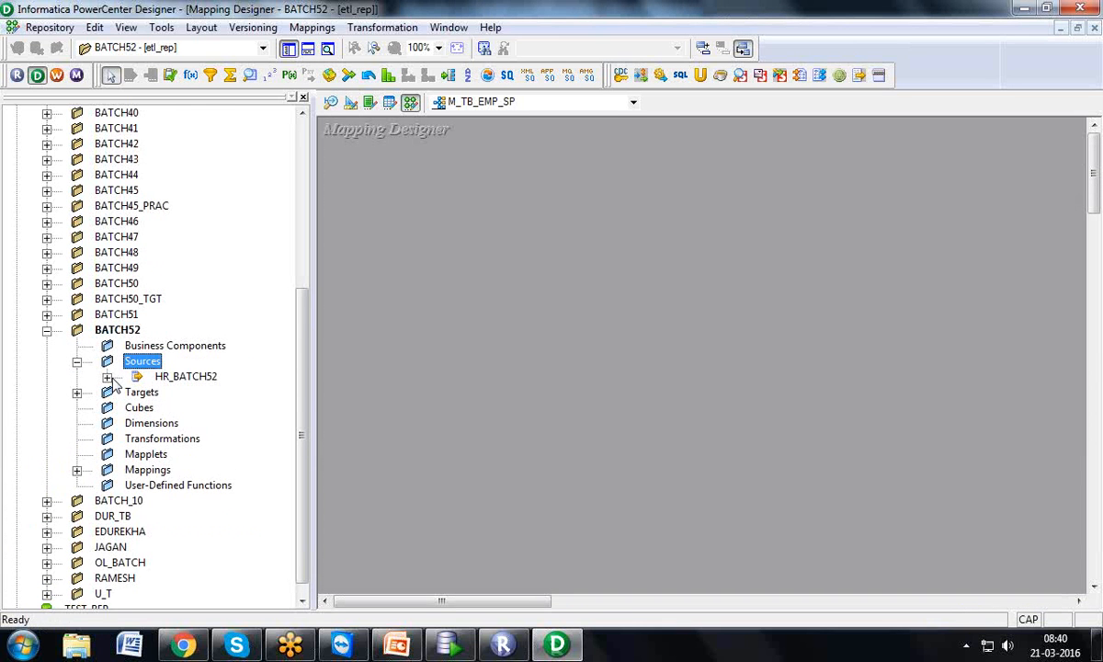
left_click(107, 377)
left_click_drag(188, 396, 360, 262)
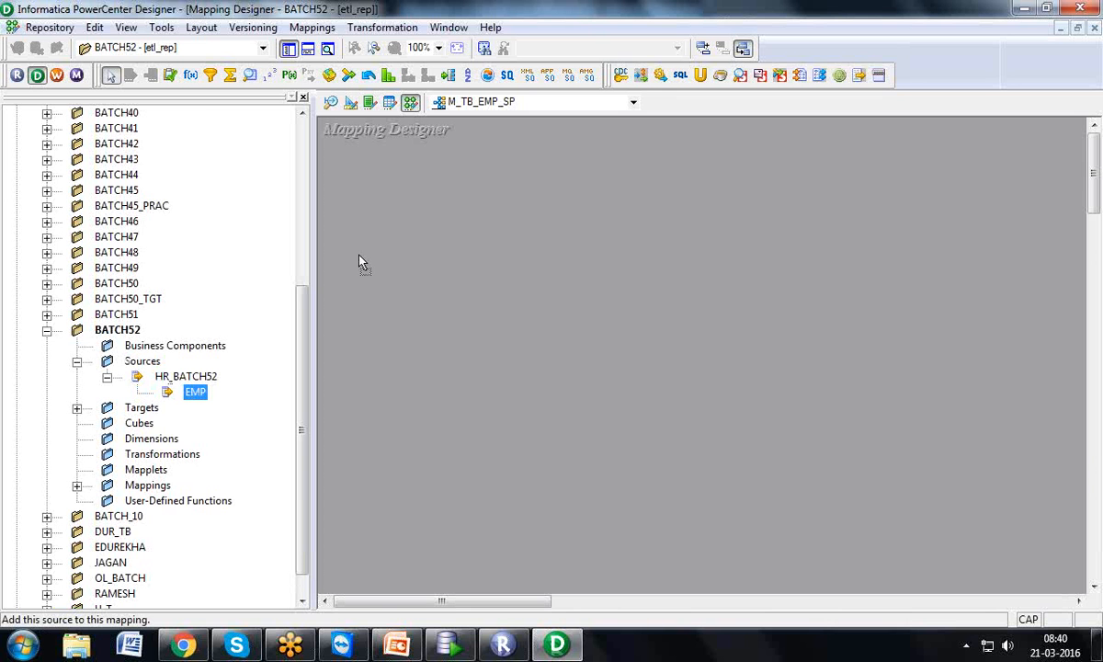
left_click_drag(361, 262, 205, 388)
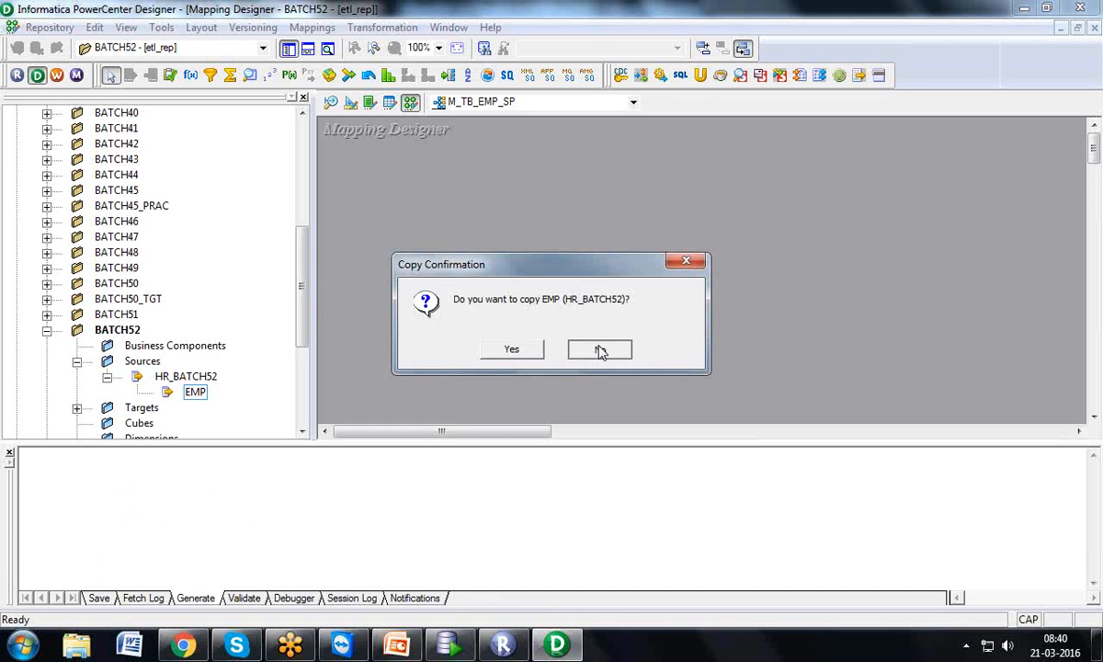
left_click(600, 350)
left_click(308, 48)
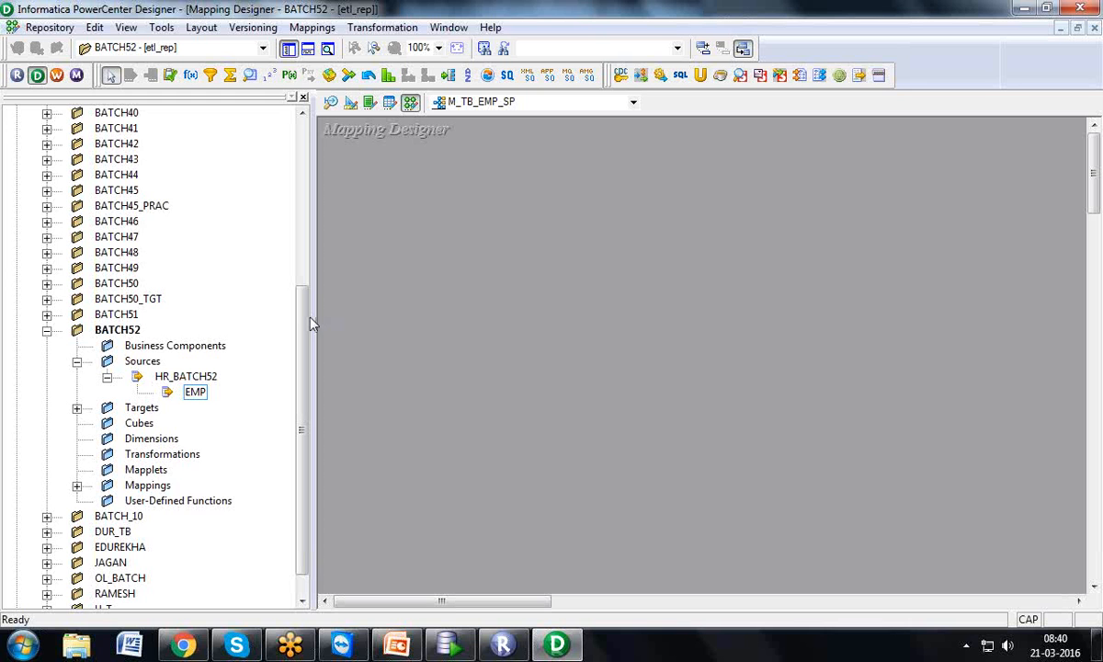
left_click_drag(304, 322, 298, 128)
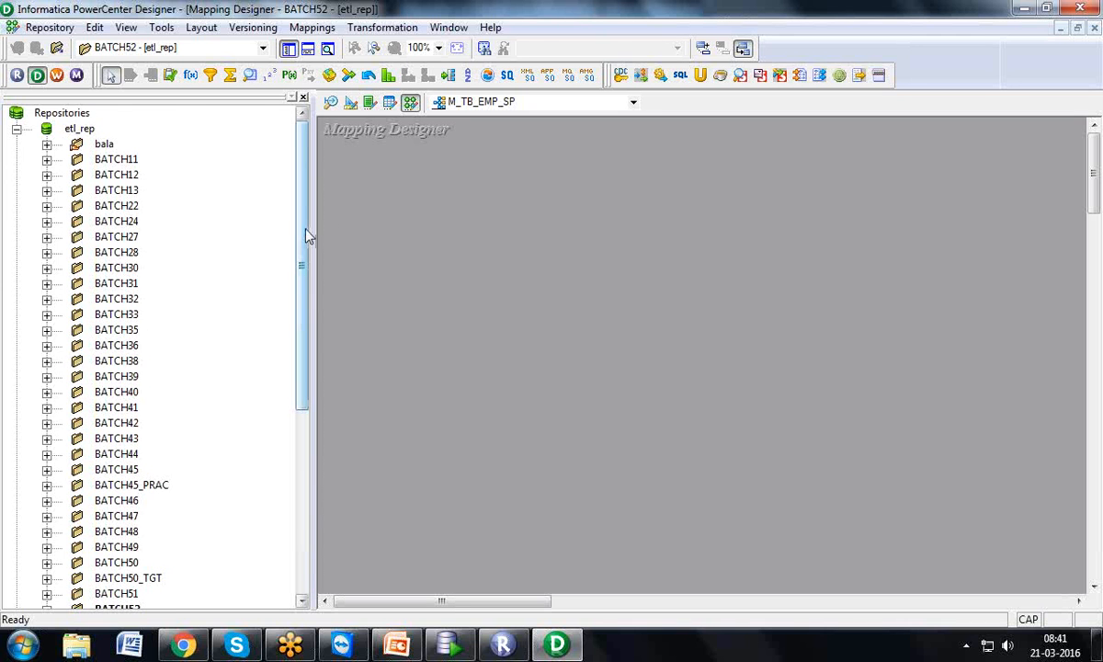
left_click_drag(303, 233, 310, 420)
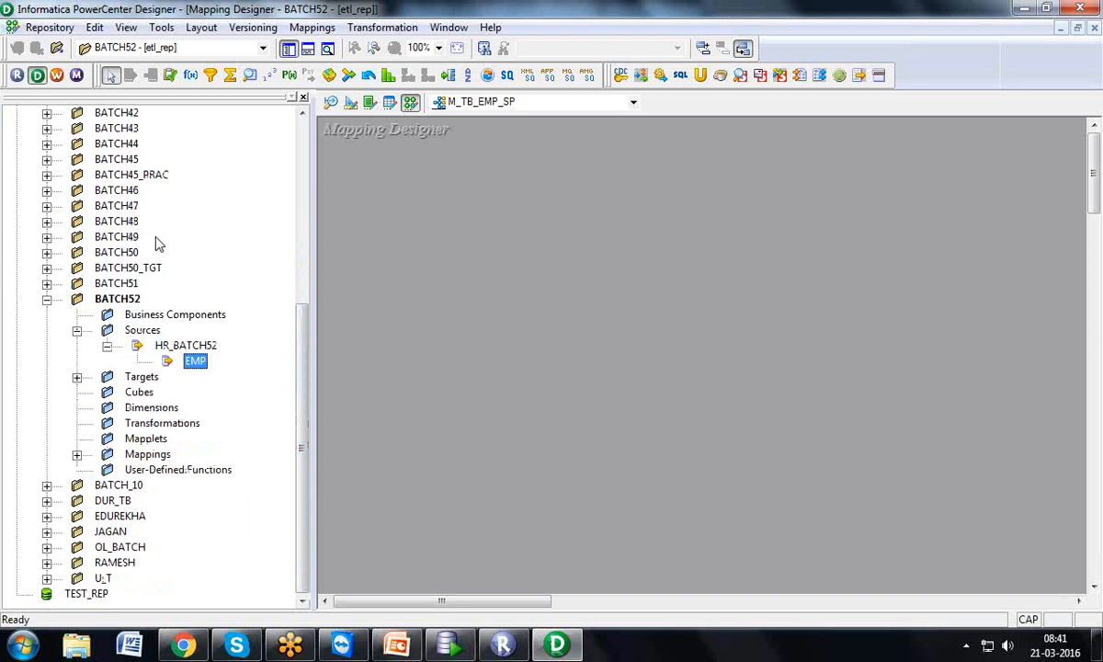
Toggle the Navigator and Output windows, leaving the Navigator visible
left_click(290, 51)
left_click(291, 51)
left_click(290, 50)
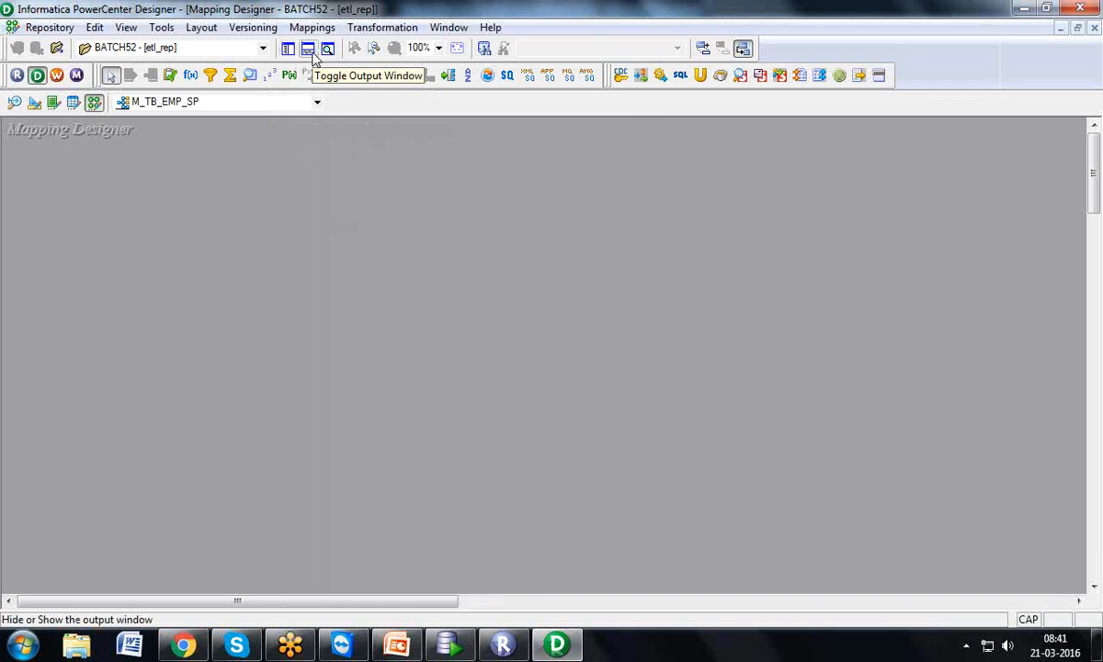
left_click(312, 54)
left_click(312, 54)
left_click(312, 54)
left_click(313, 56)
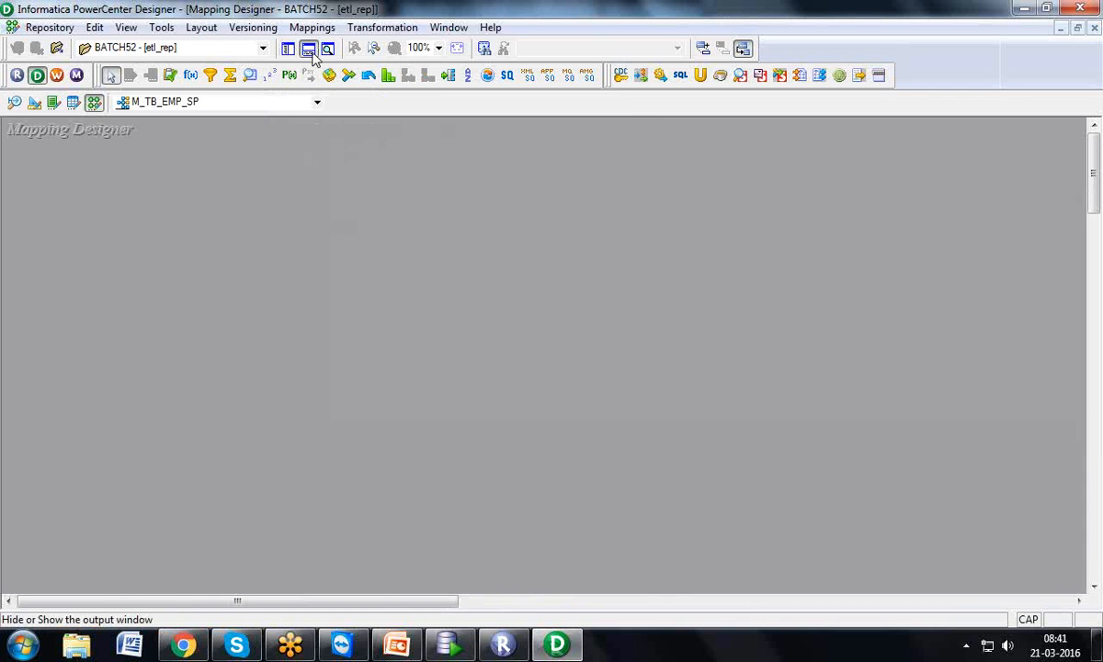
left_click(312, 54)
left_click(312, 54)
left_click(312, 55)
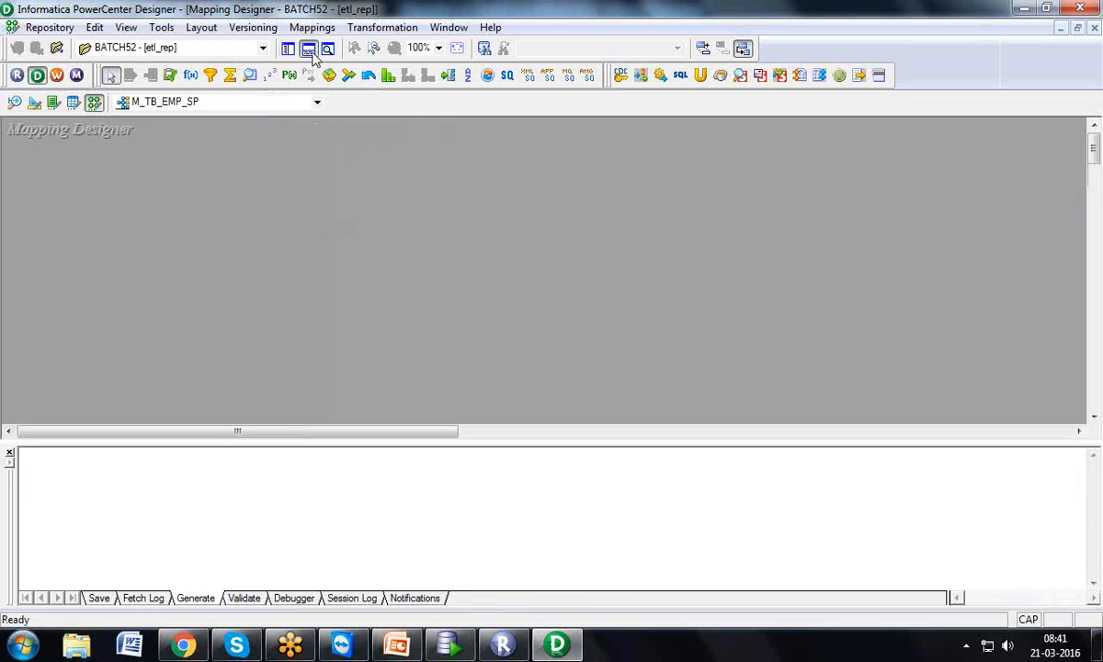
left_click(313, 54)
left_click(295, 53)
left_click(294, 53)
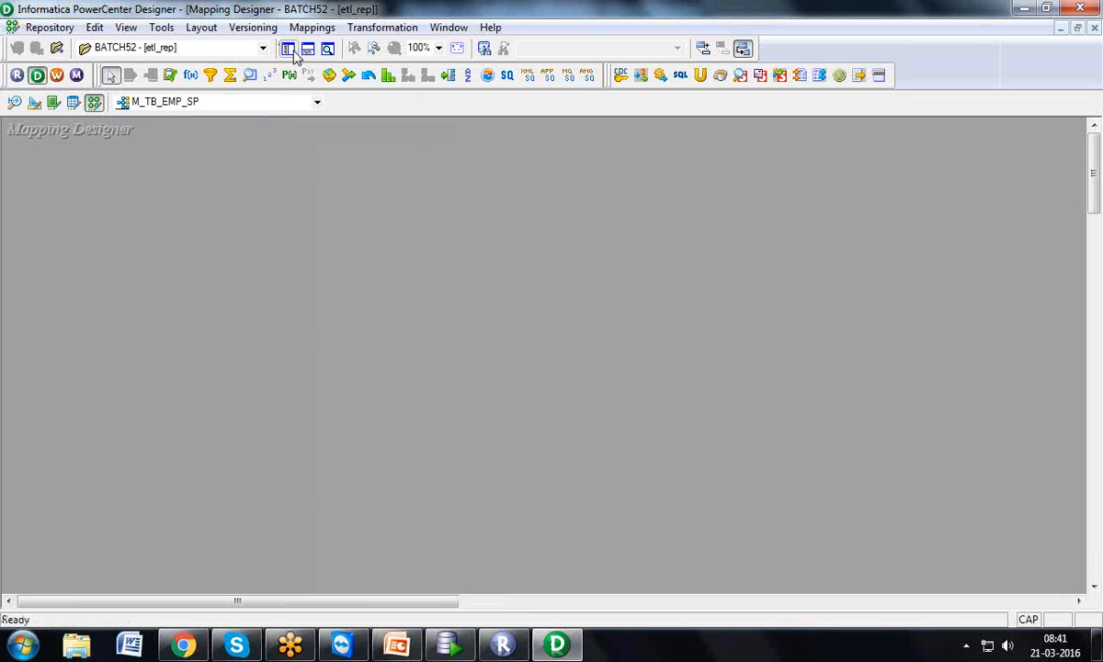
left_click(294, 53)
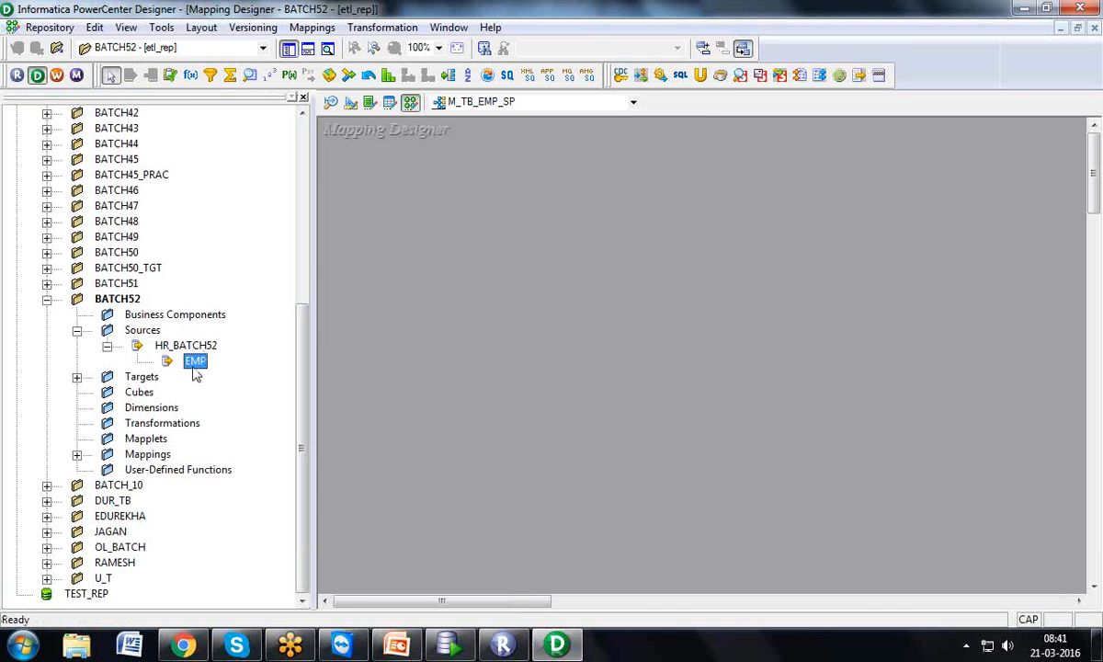
Add EMP with SQ_EMP and the TB_EMP_SP target, then arrange and enlarge them
left_click_drag(207, 365, 418, 171)
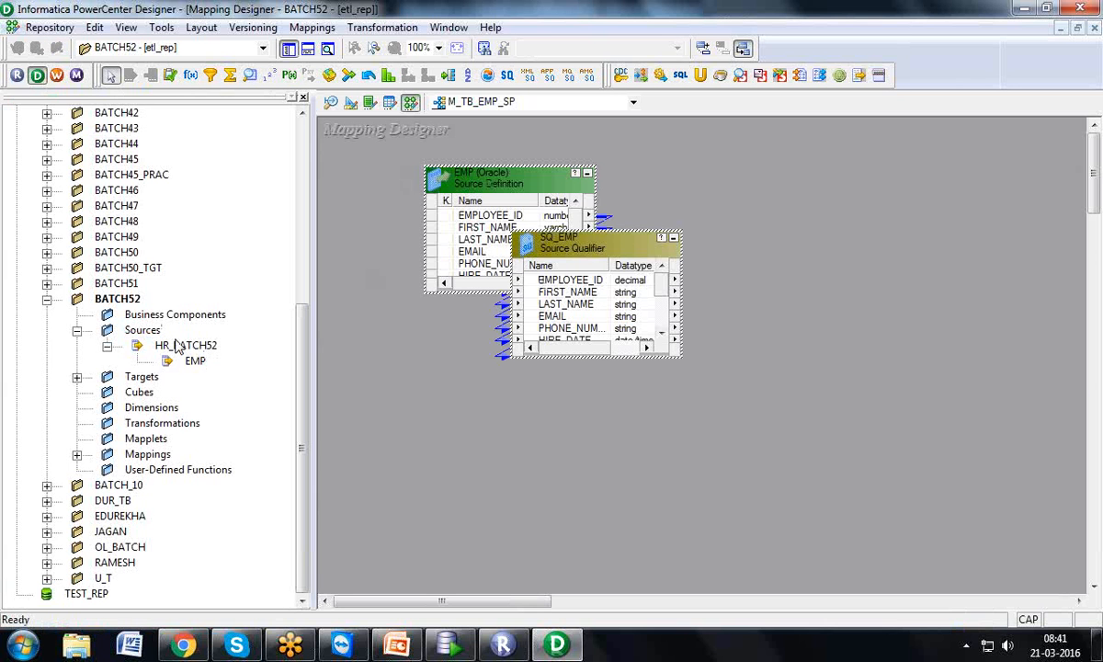
left_click(77, 377)
left_click(179, 394)
left_click_drag(180, 402, 777, 195)
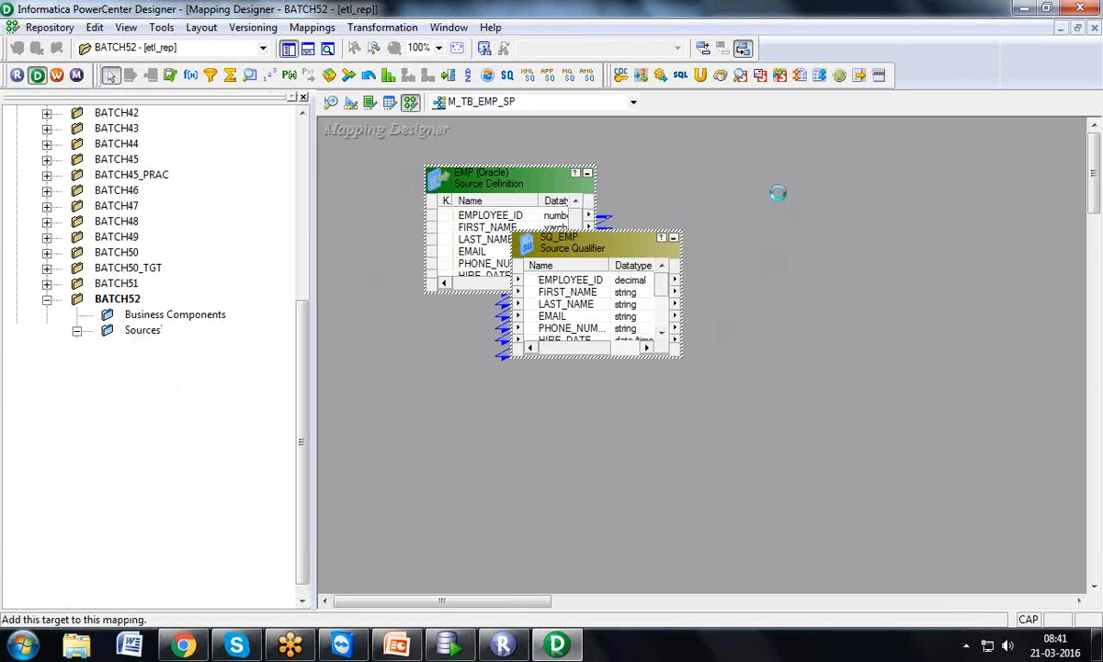
left_click(287, 49)
left_click_drag(477, 210, 778, 217)
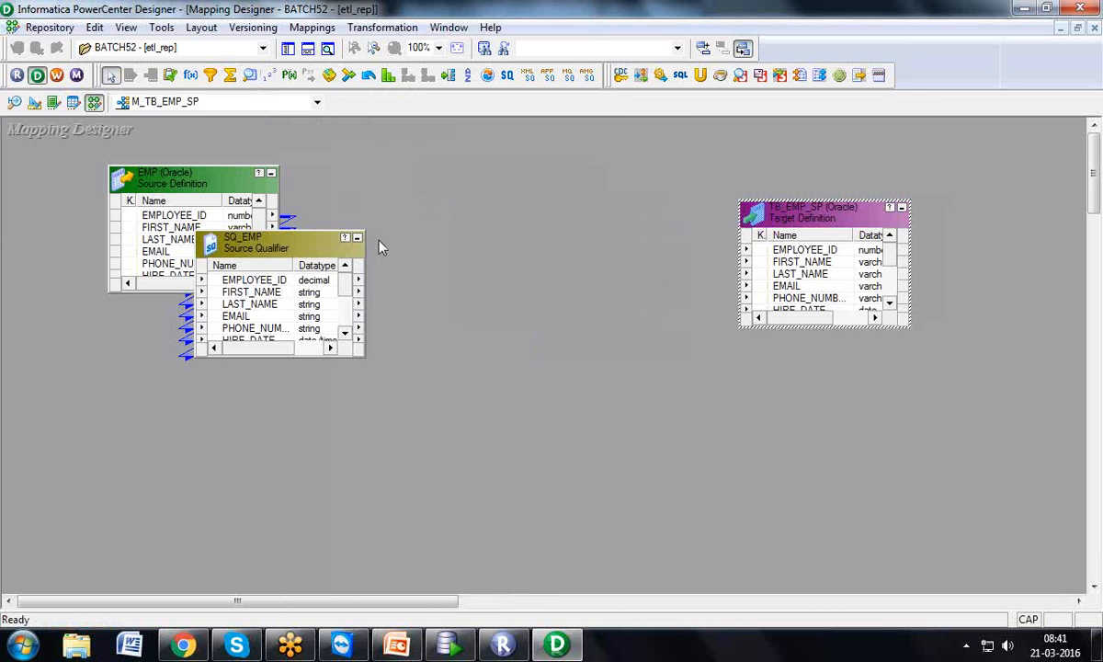
left_click_drag(293, 233, 476, 230)
left_click_drag(227, 190, 163, 141)
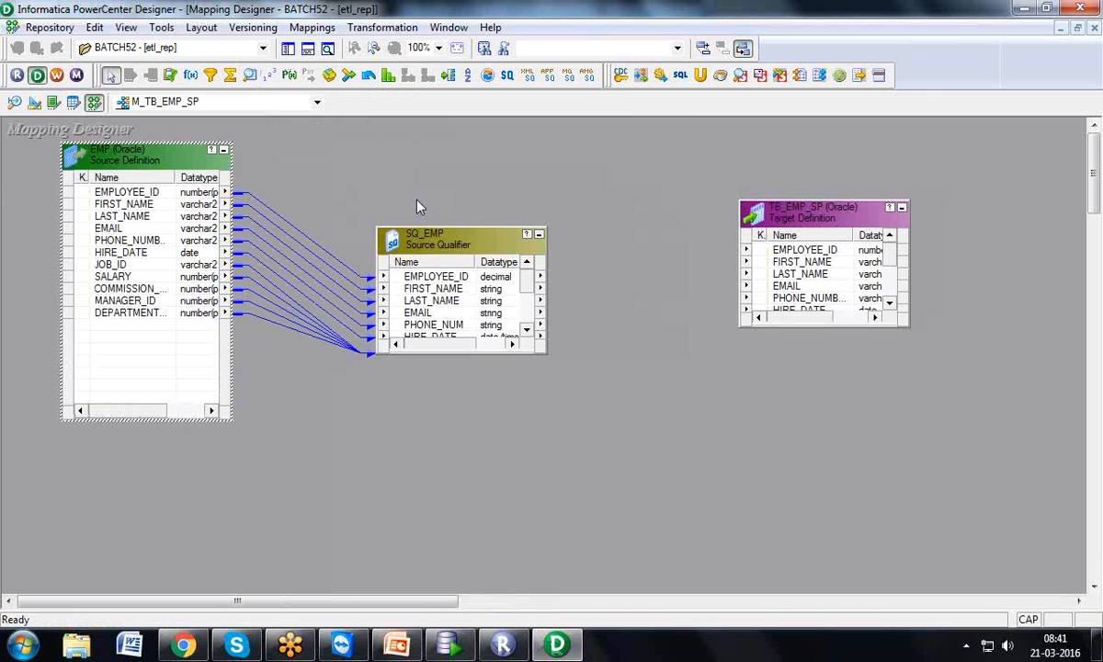
left_click_drag(433, 218, 411, 120)
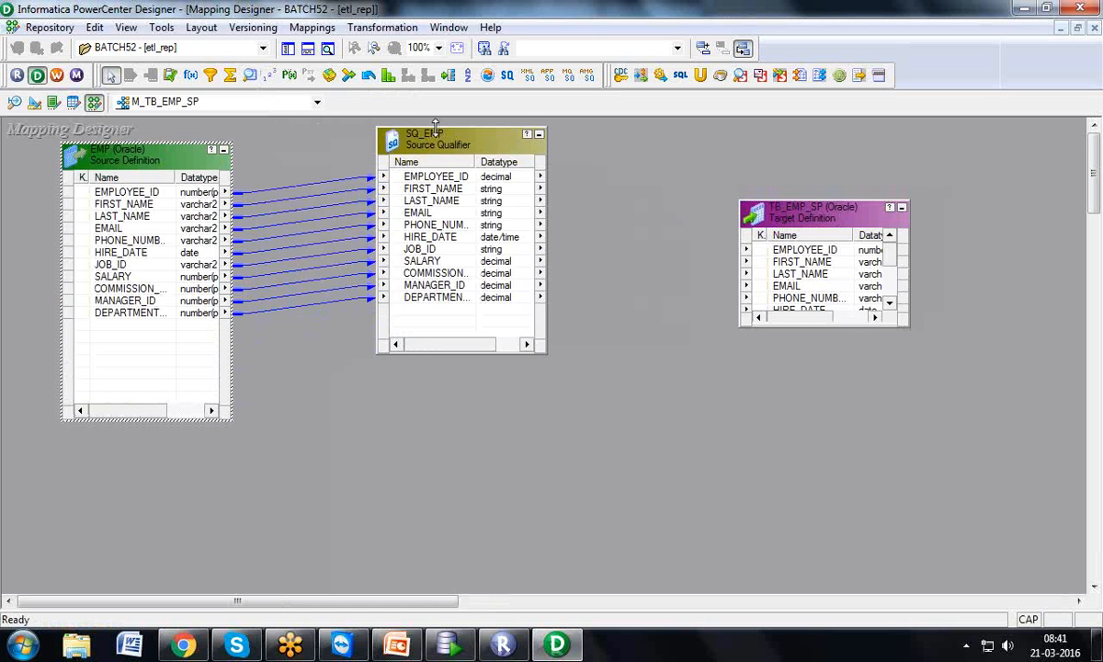
Compare EMPLOYEE_ID, FIRST_NAME and HIRE_DATE between EMP and SQ_EMP
left_click(125, 196)
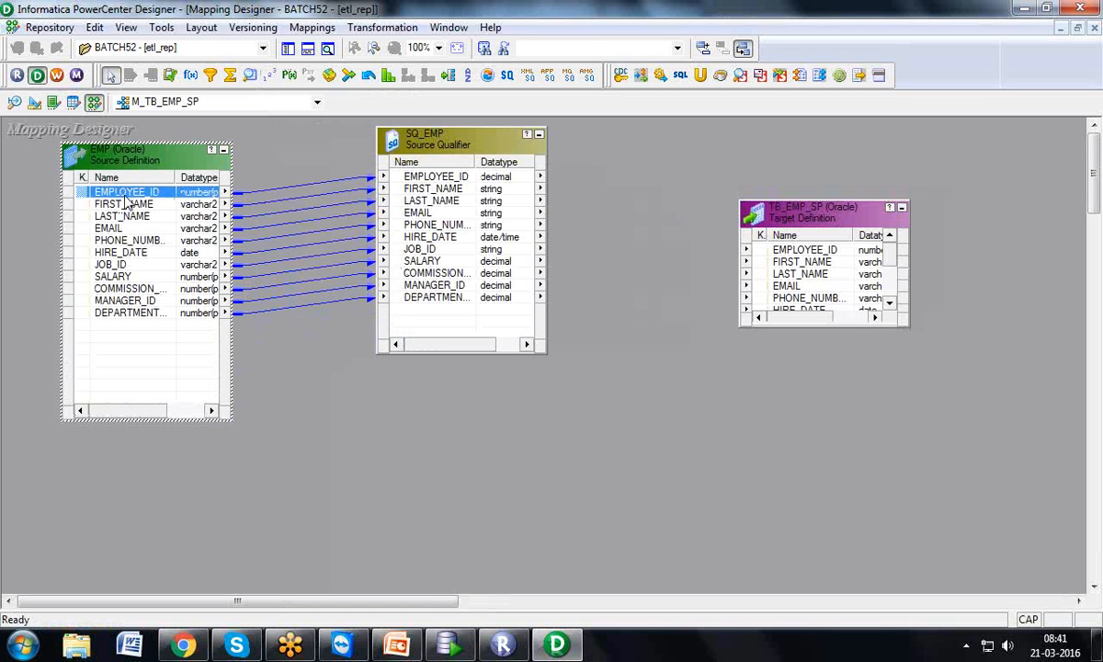
left_click(417, 180)
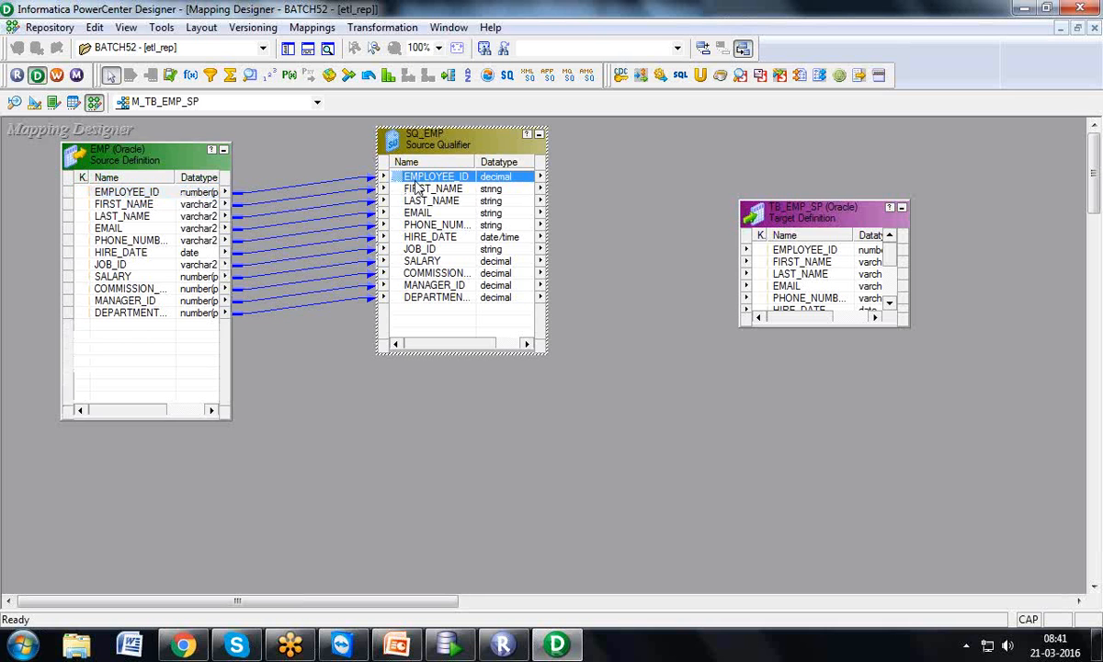
left_click(211, 205)
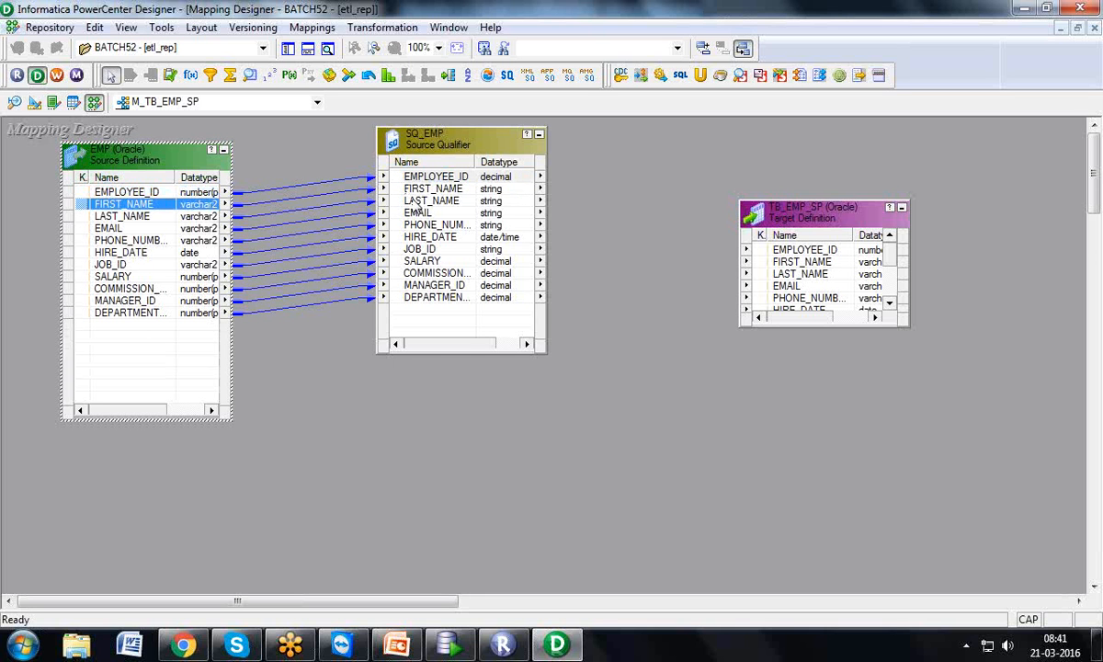
left_click(430, 190)
left_click(198, 251)
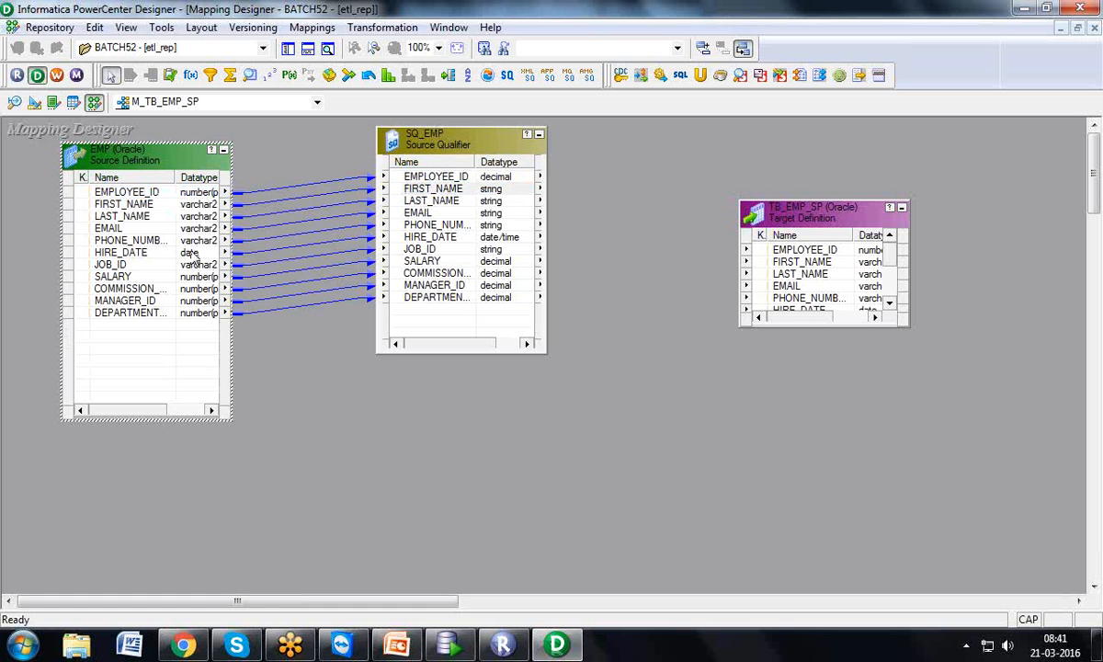
left_click(445, 239)
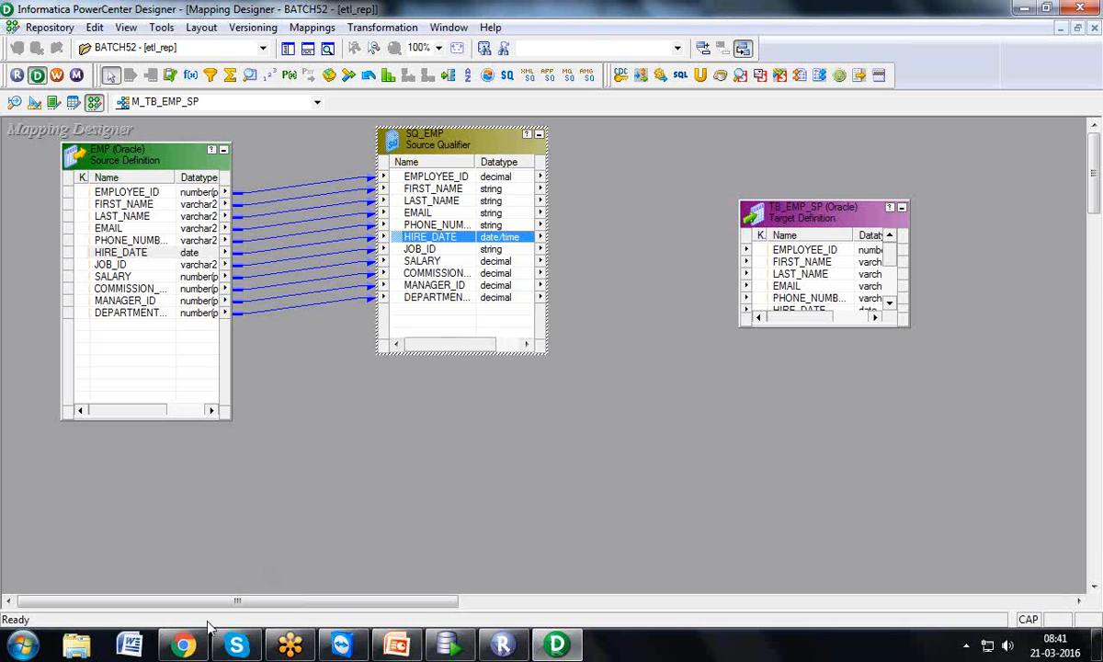
left_click(188, 644)
Copy the GoToMeeting join link from the Skype group chat, then return to Gmail
left_click(183, 644)
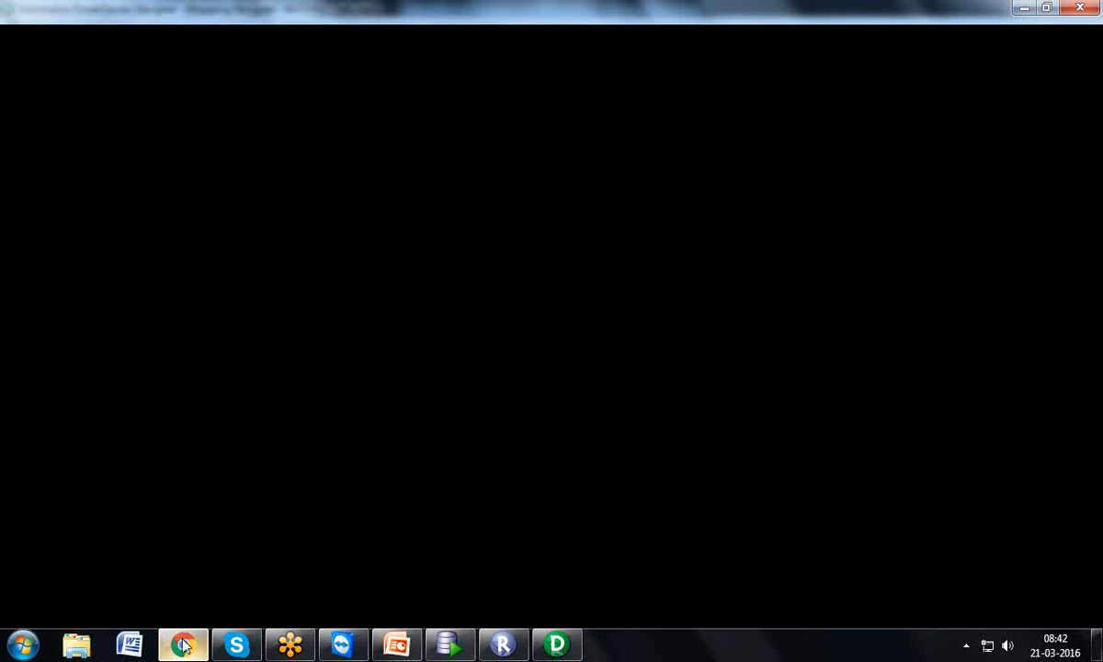
left_click(445, 646)
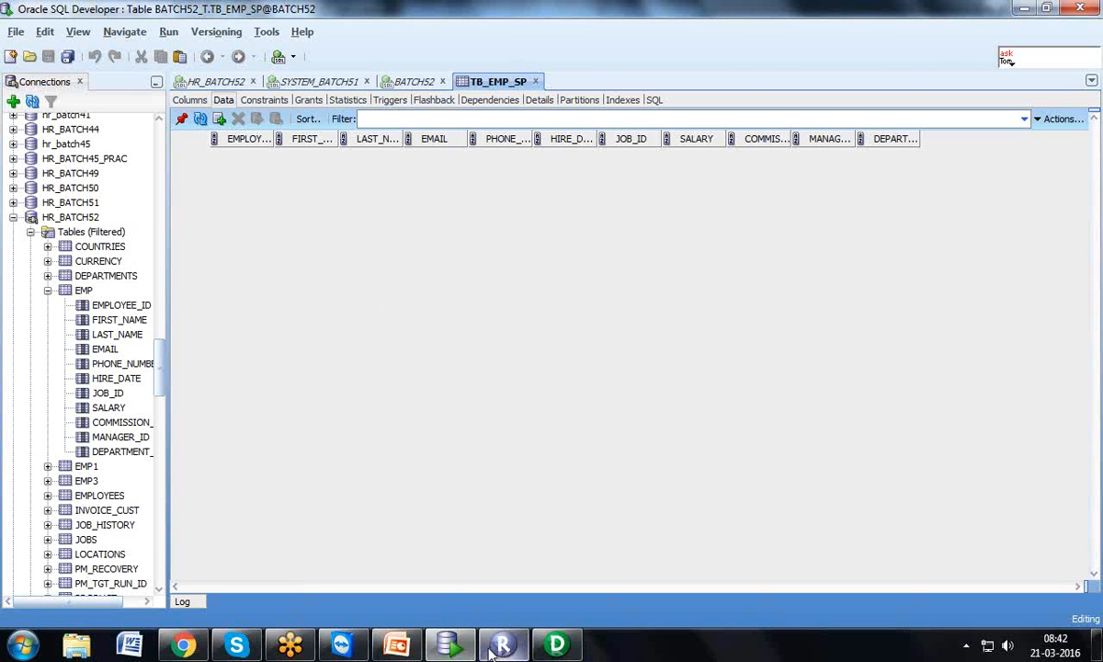
left_click(236, 647)
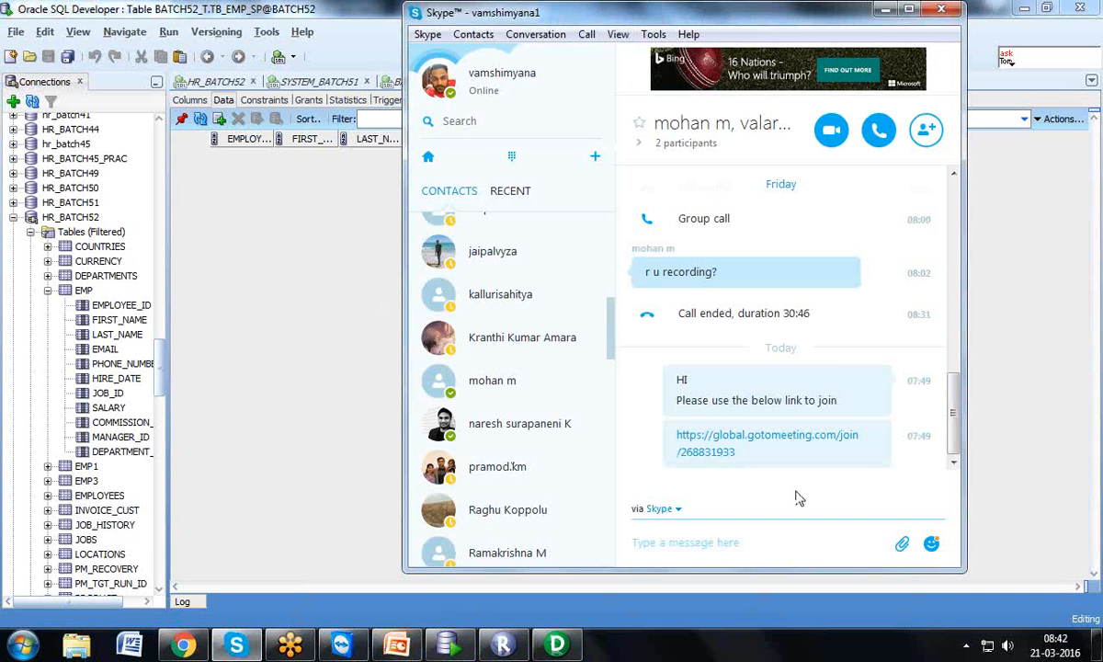
left_click_drag(762, 464, 677, 444)
key("ctrl+c")
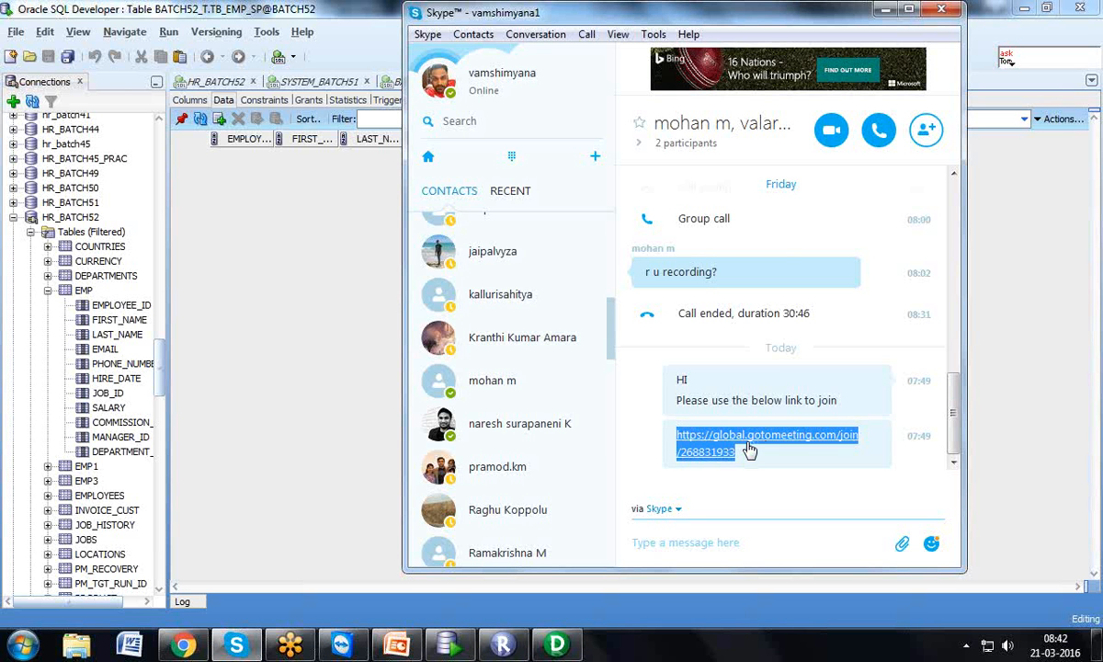
left_click(179, 647)
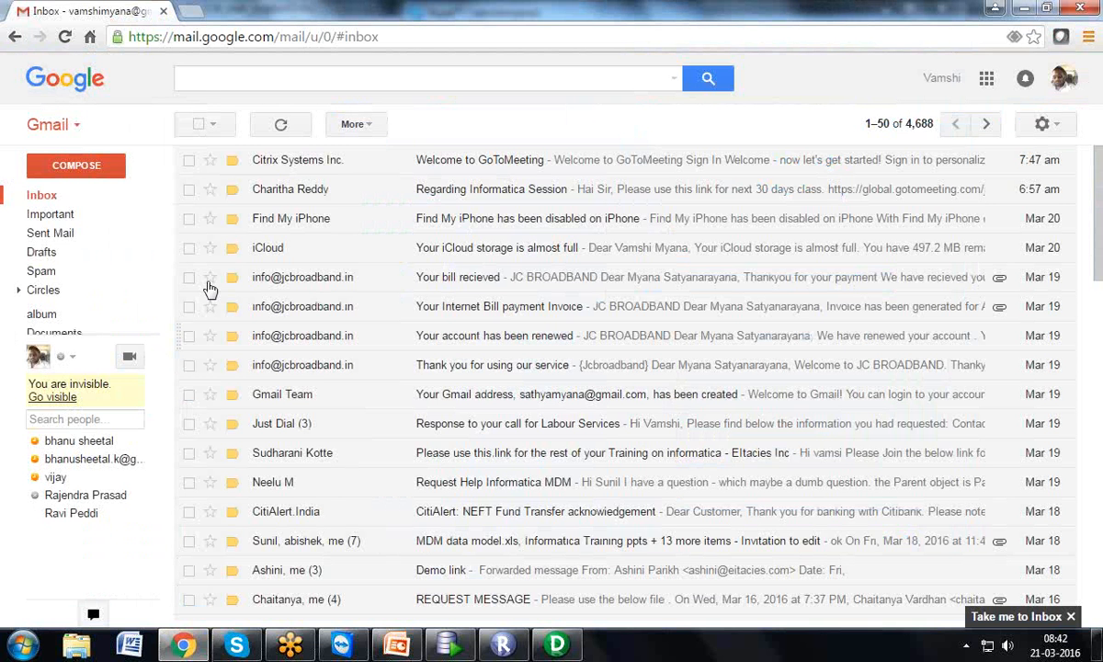
Open the Informatica Redorded Session 4 thread from Sent Mail
left_click(67, 238)
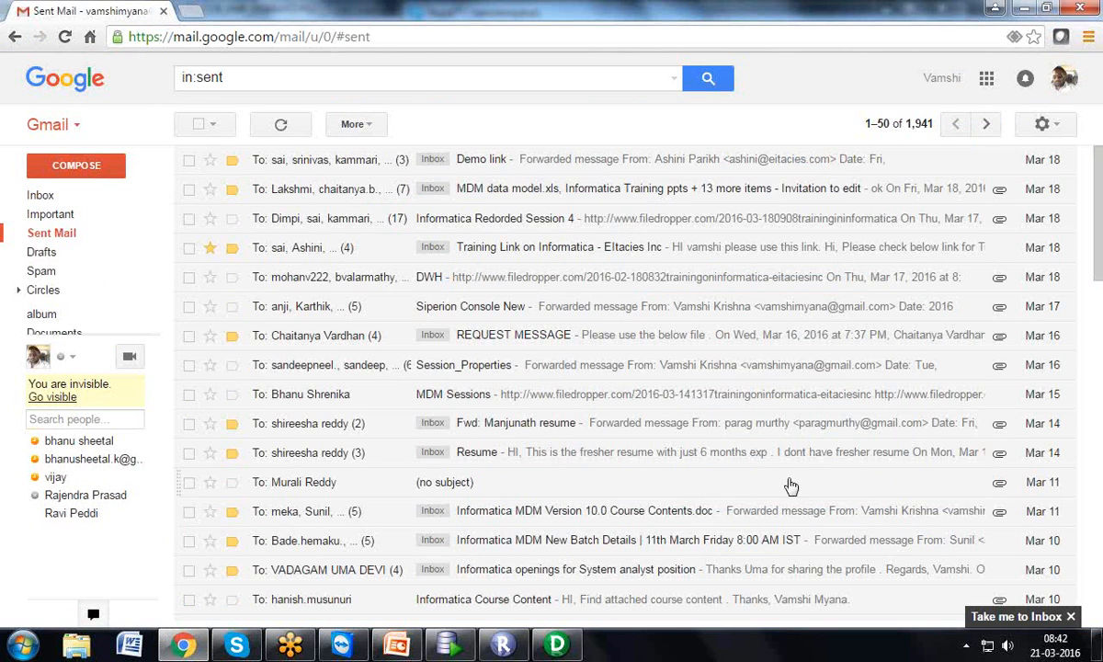
scroll(1099, 258, "down", 1)
left_click_drag(1099, 256, 1101, 213)
left_click(366, 226)
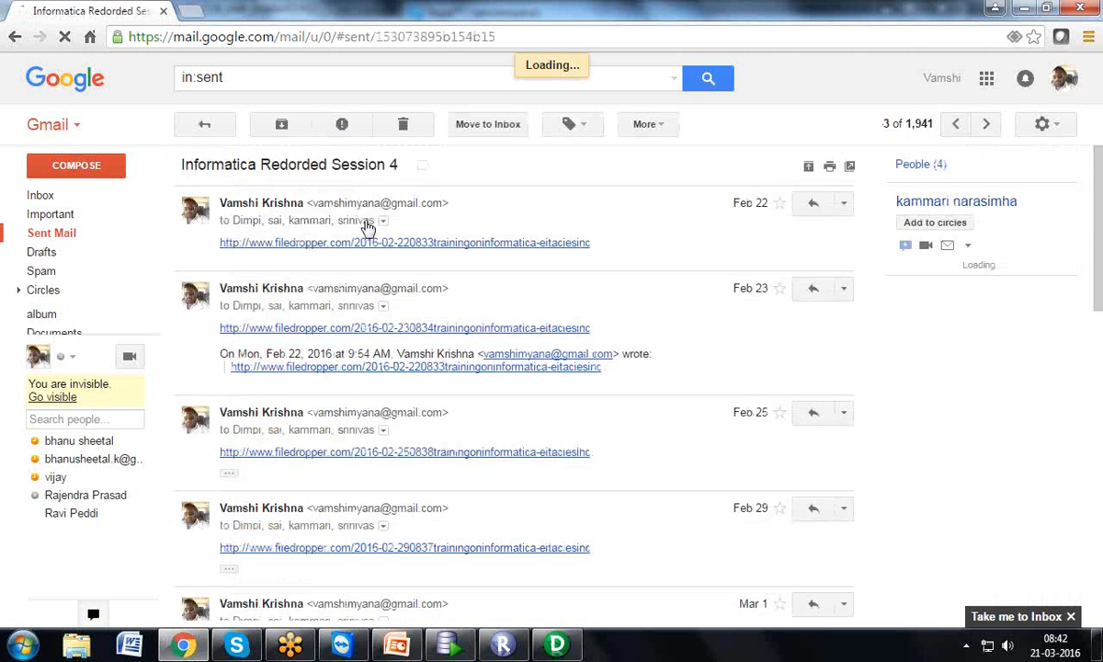
left_click_drag(1099, 226, 1088, 607)
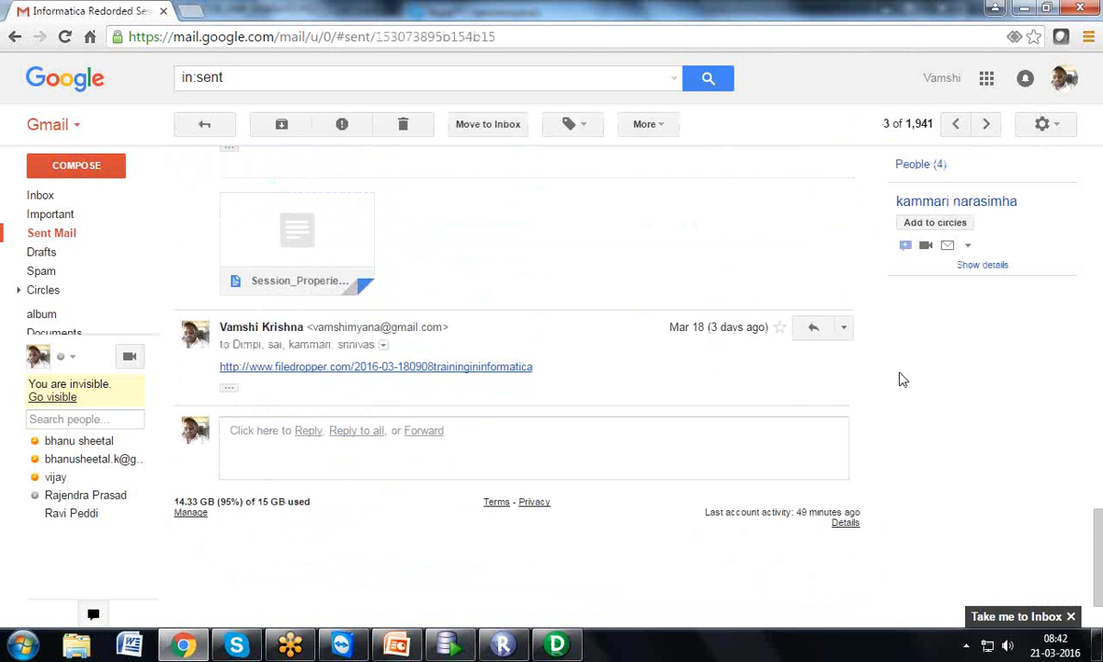
Reply to all with the pasted GoToMeeting link and send it
left_click(844, 328)
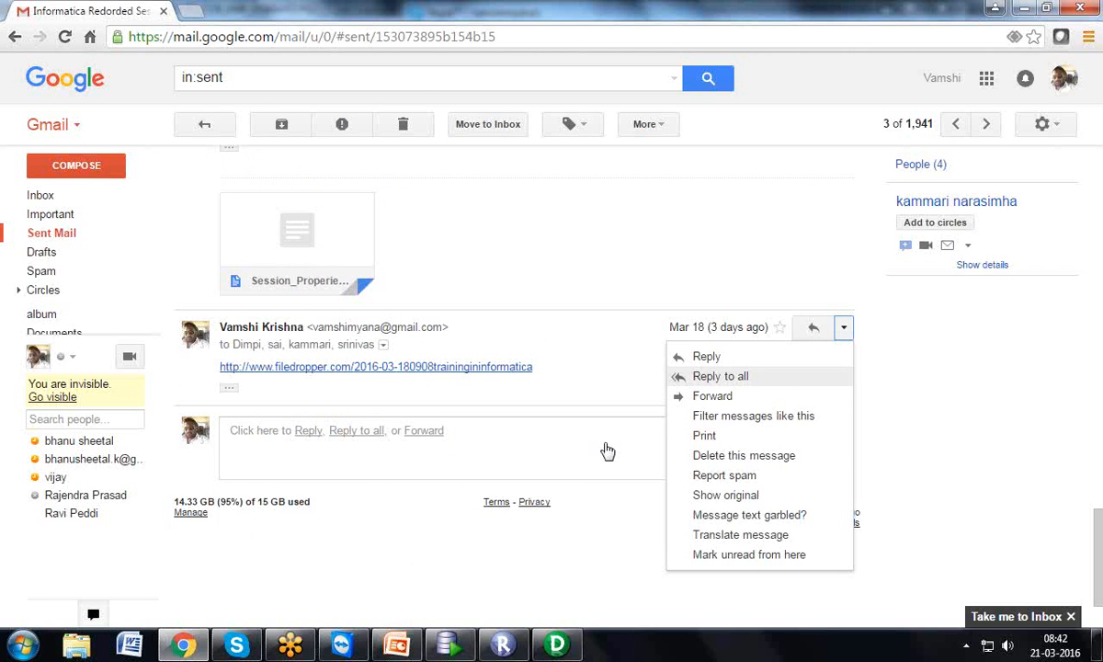
left_click(533, 434)
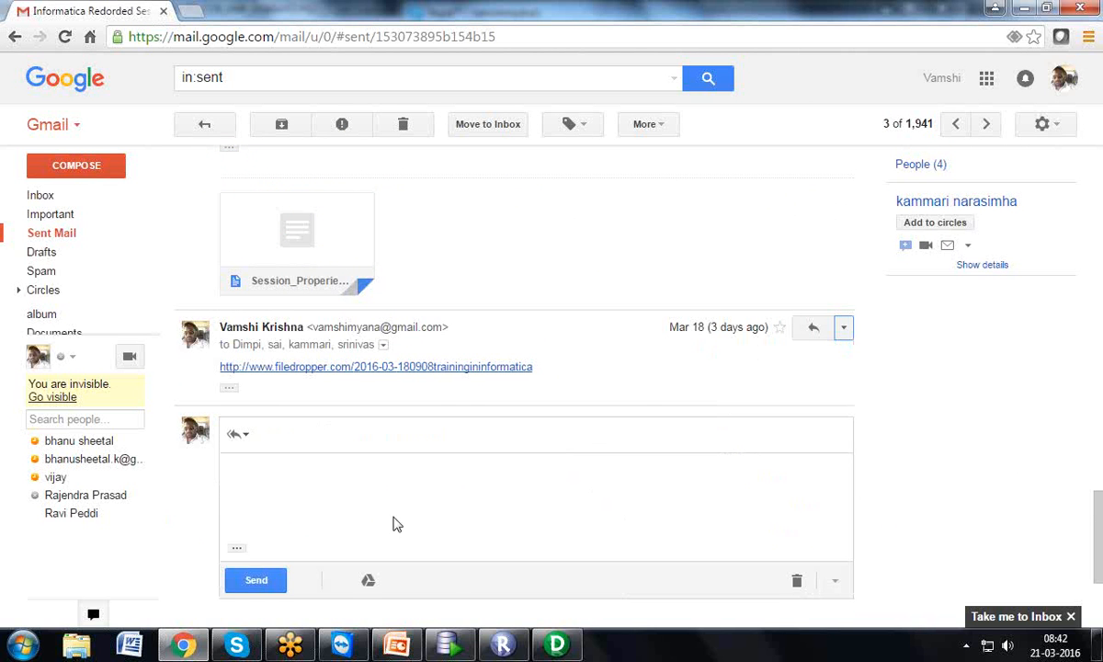
left_click(361, 479)
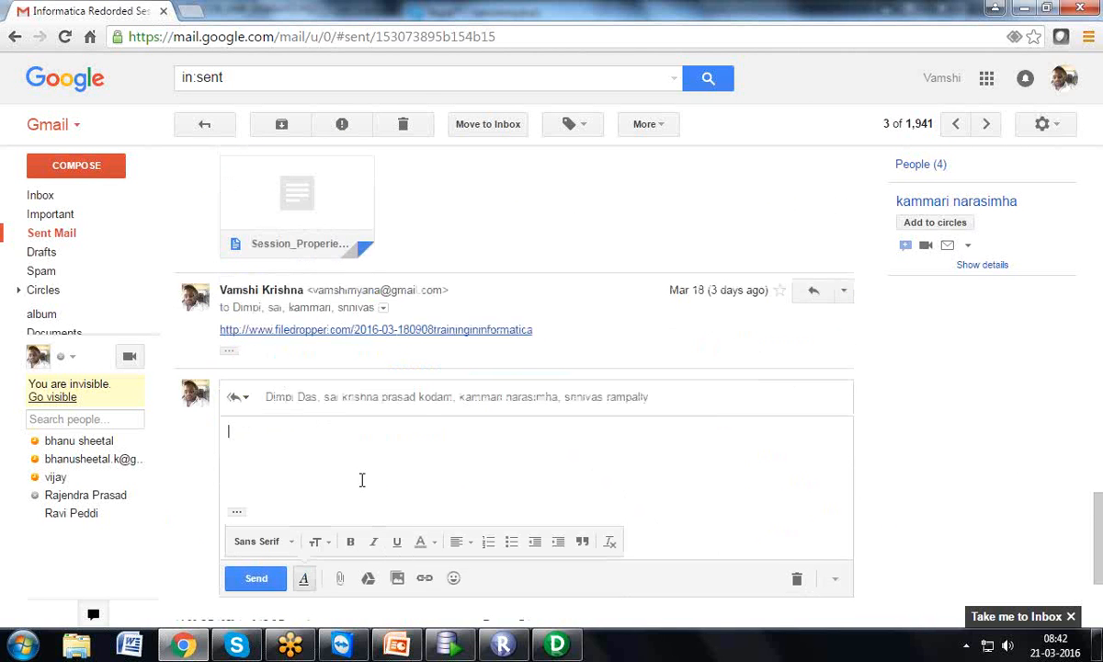
key("ctrl+v")
left_click(279, 579)
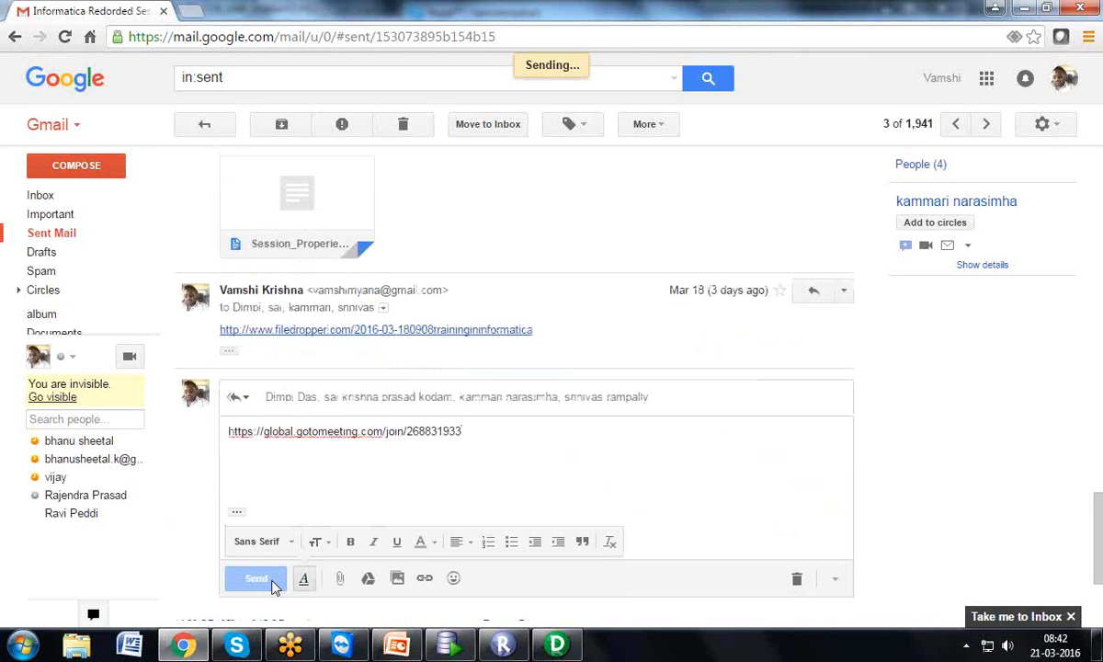
left_click(558, 645)
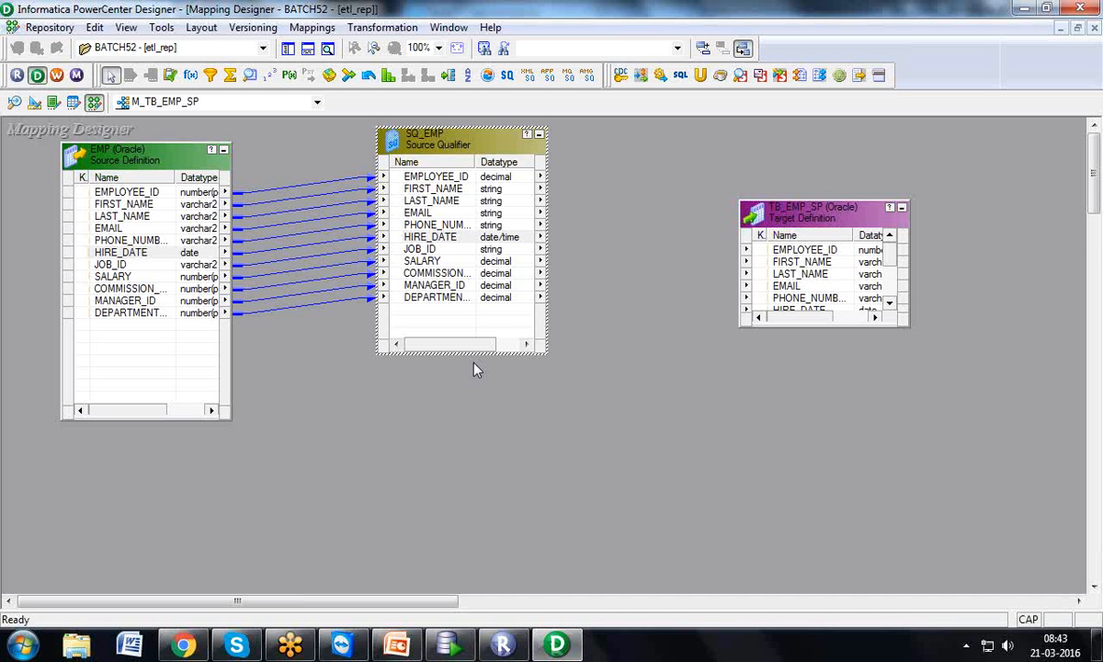
Enlarge TB_EMP_SP, trial-link EMPLOYEE_ID and FIRST_NAME, then delete those two links
left_click_drag(316, 159, 326, 343)
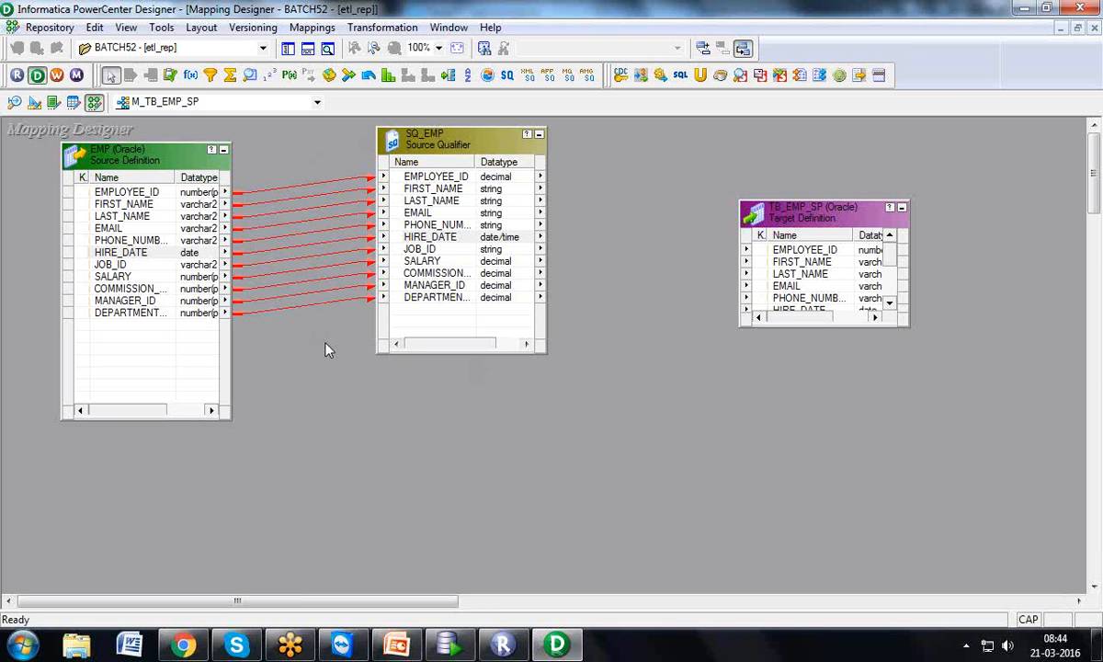
left_click(409, 176)
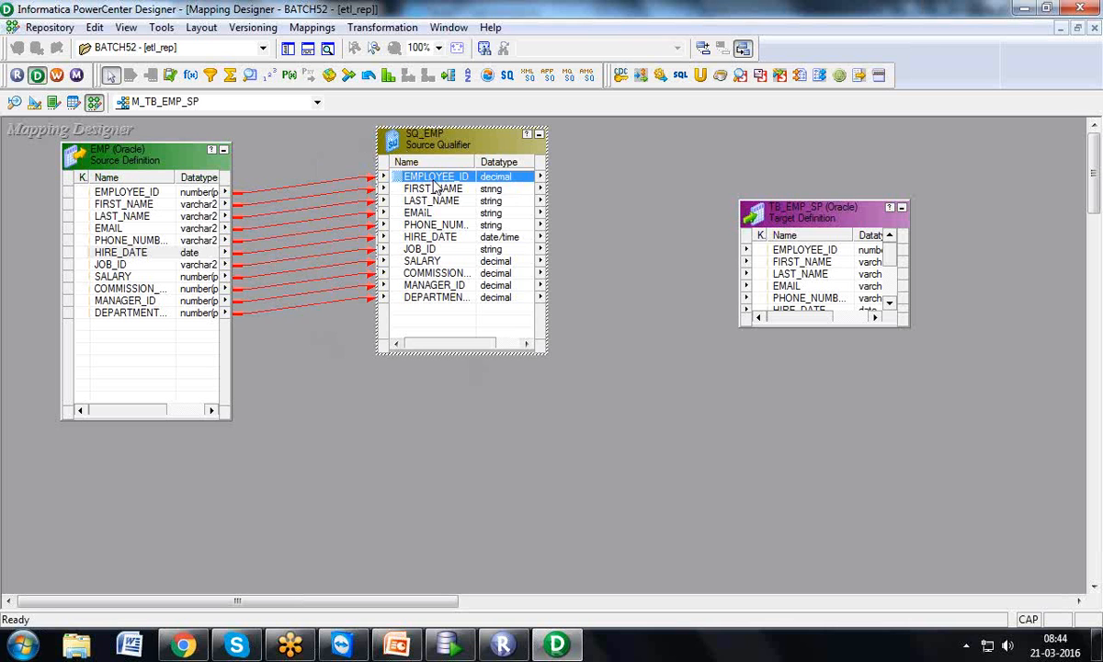
left_click_drag(798, 201, 803, 134)
left_click(760, 233)
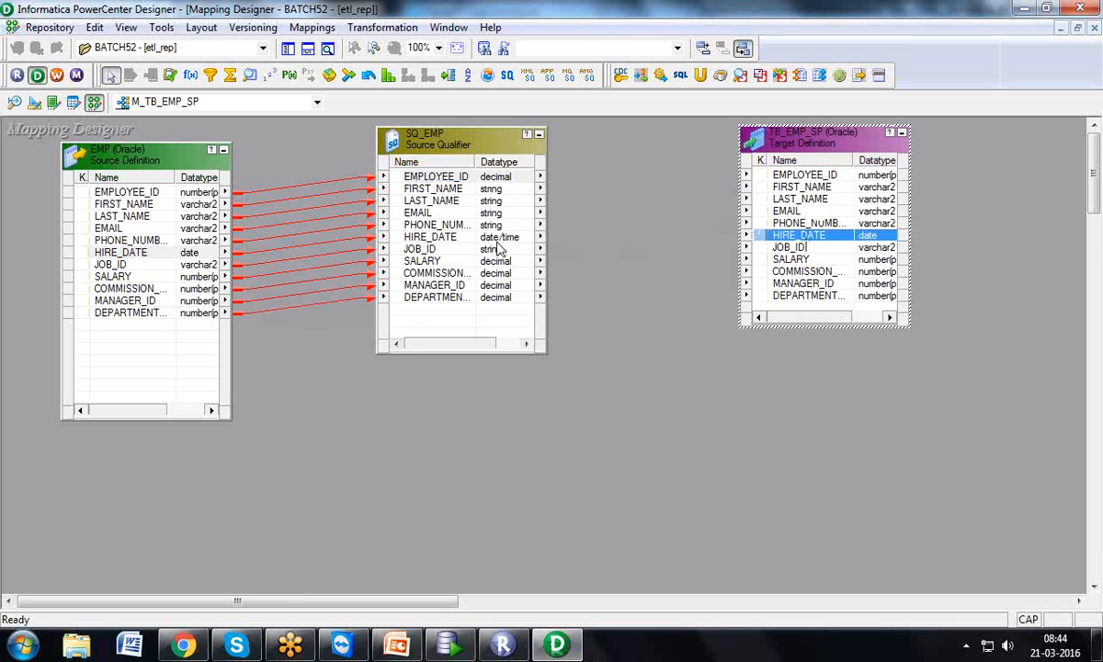
left_click(469, 237)
left_click(442, 176)
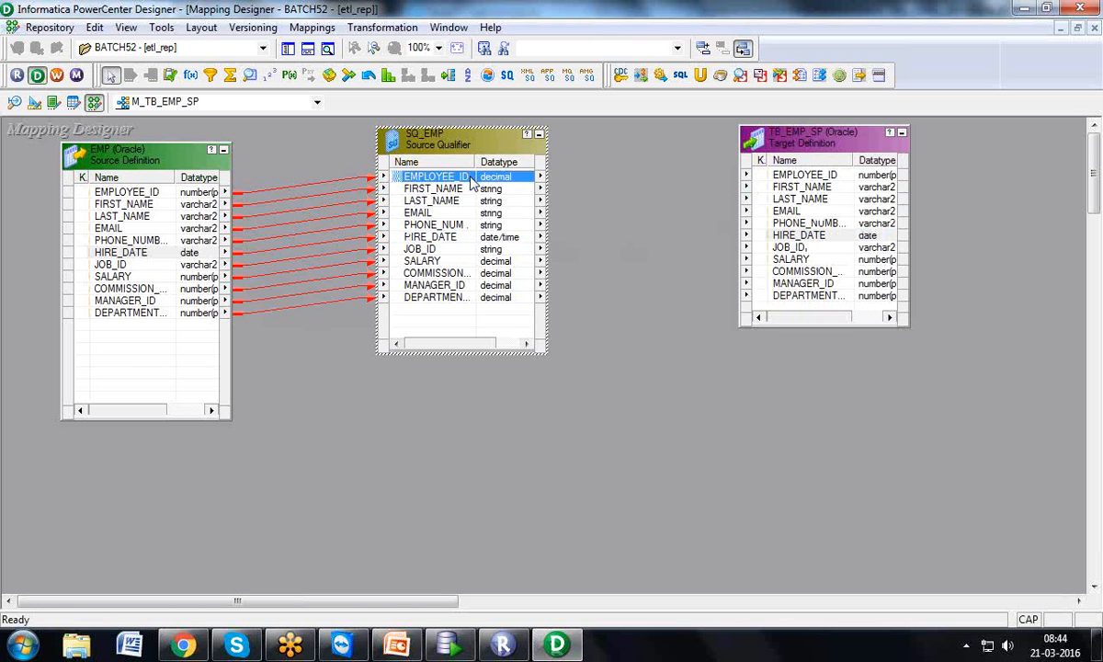
left_click_drag(802, 181, 802, 179)
left_click_drag(434, 189, 780, 189)
left_click(622, 230)
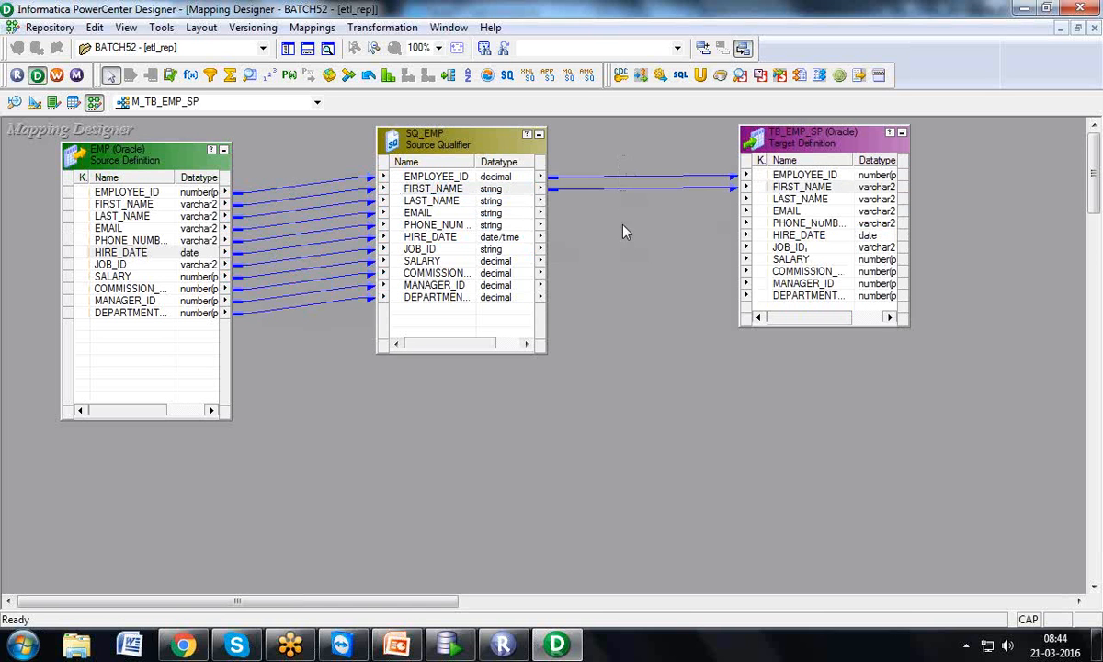
key("Delete")
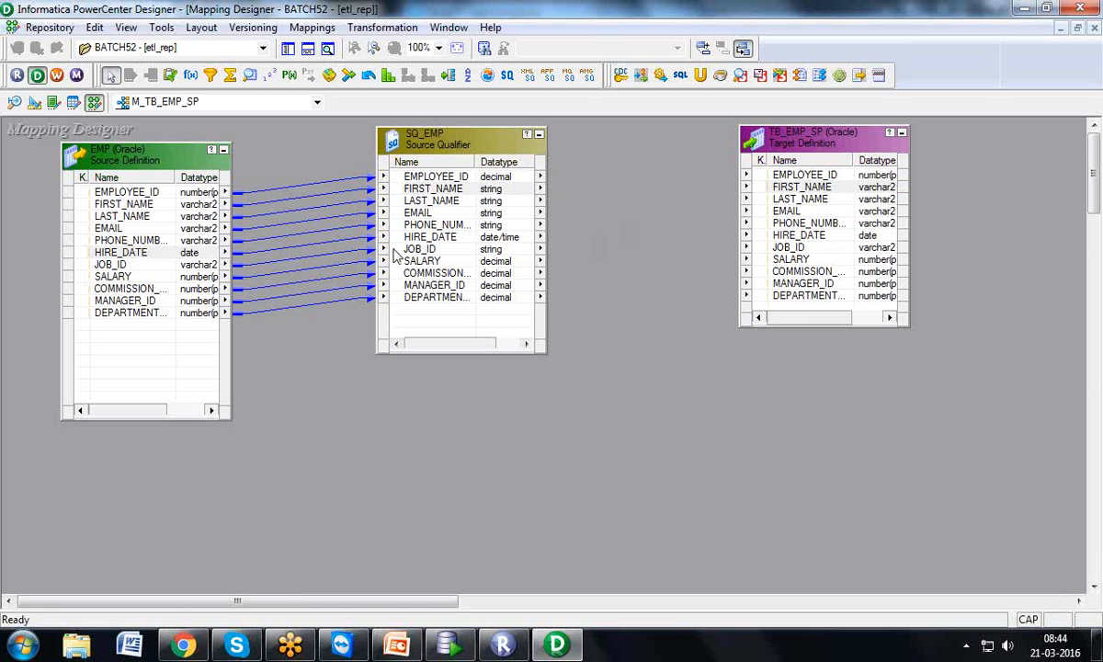
Select all eleven SQ_EMP ports, link them onto TB_EMP_SP's matching columns, and check the links
right_click(464, 176)
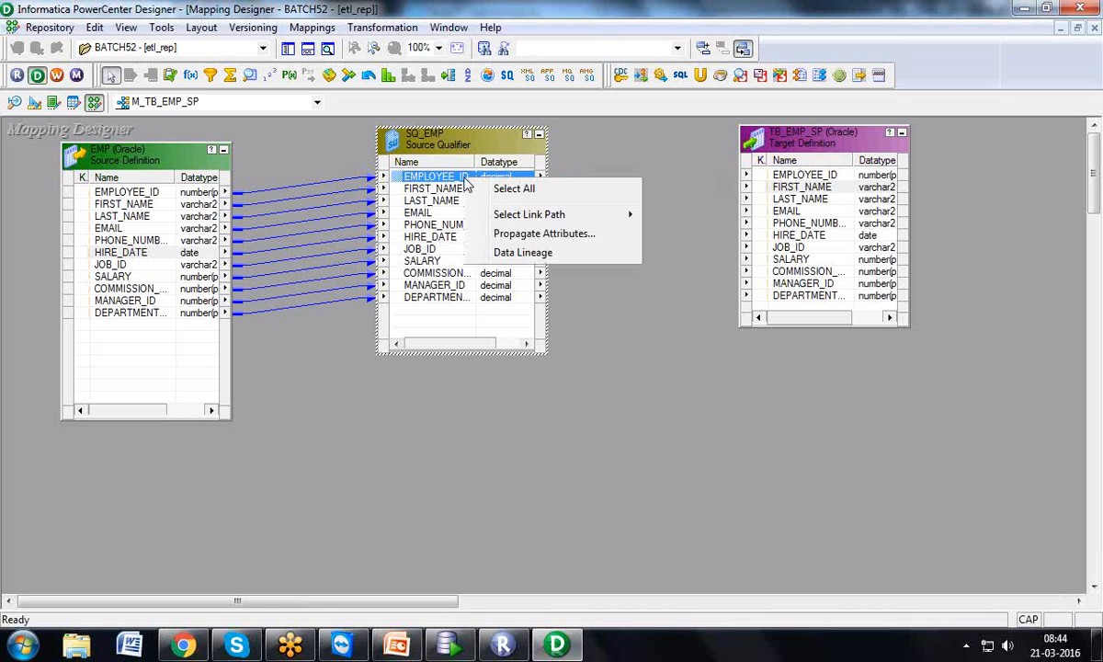
left_click(511, 190)
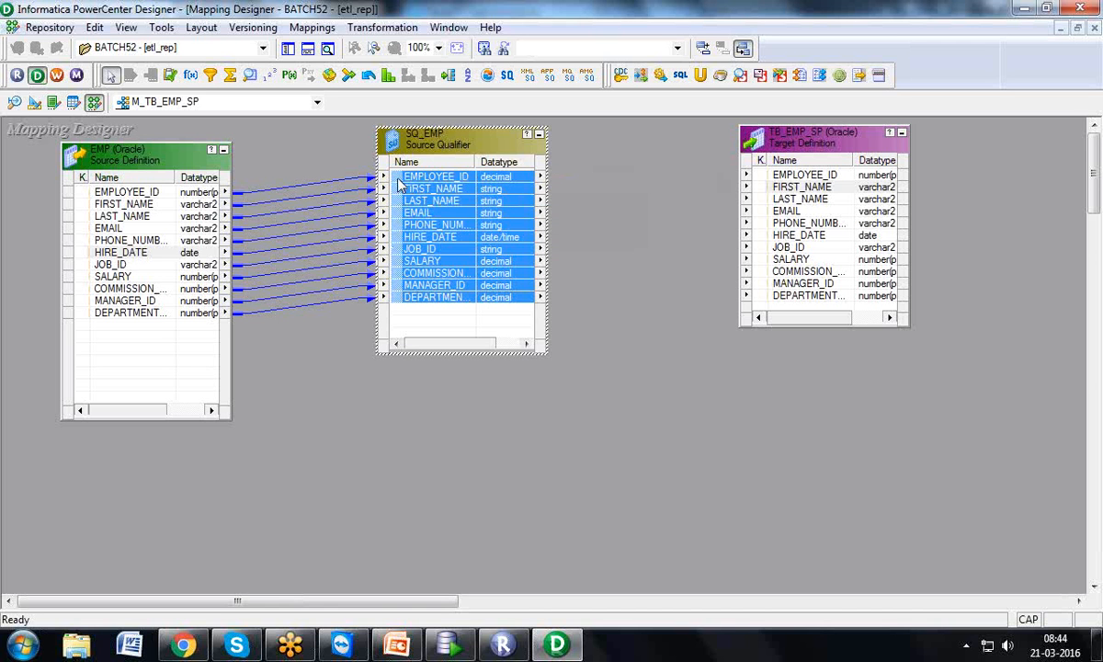
left_click_drag(375, 174, 787, 180)
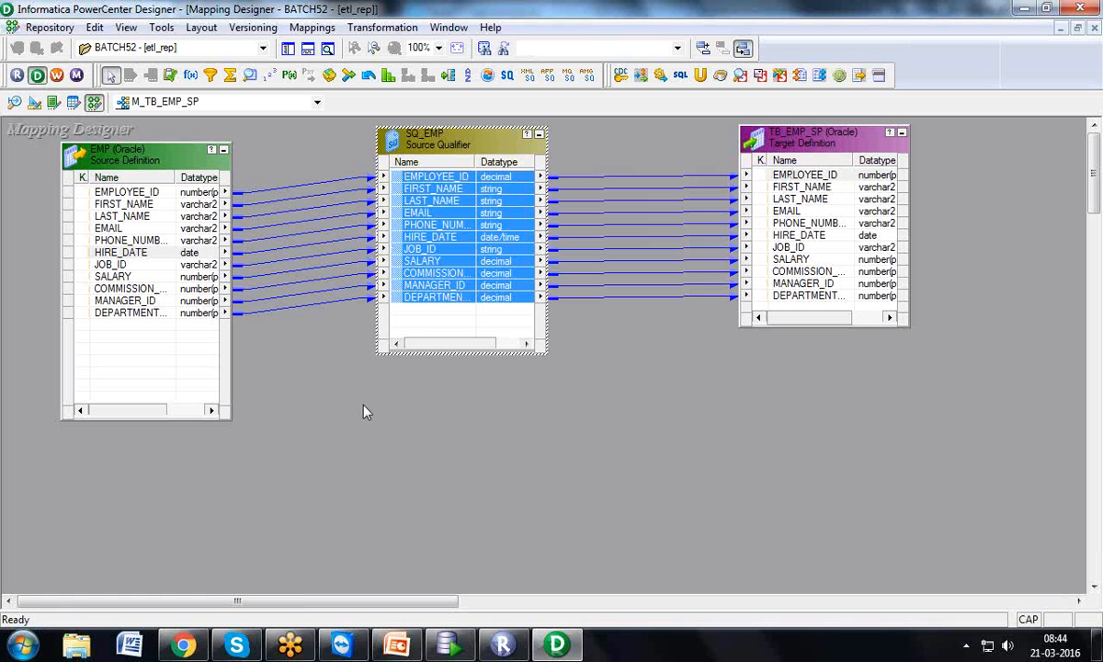
mouse_move(22, 163)
left_mouse_down()
mouse_move(264, 374)
mouse_move(997, 425)
left_mouse_up()
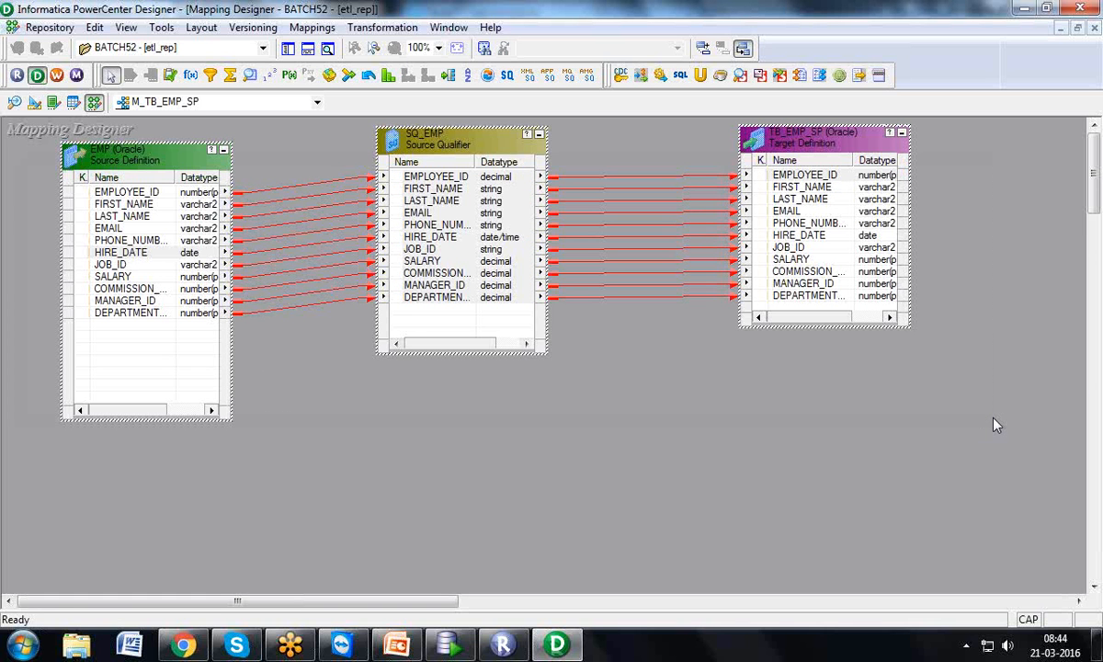
left_click_drag(324, 141, 350, 347)
left_click_drag(708, 172, 699, 320)
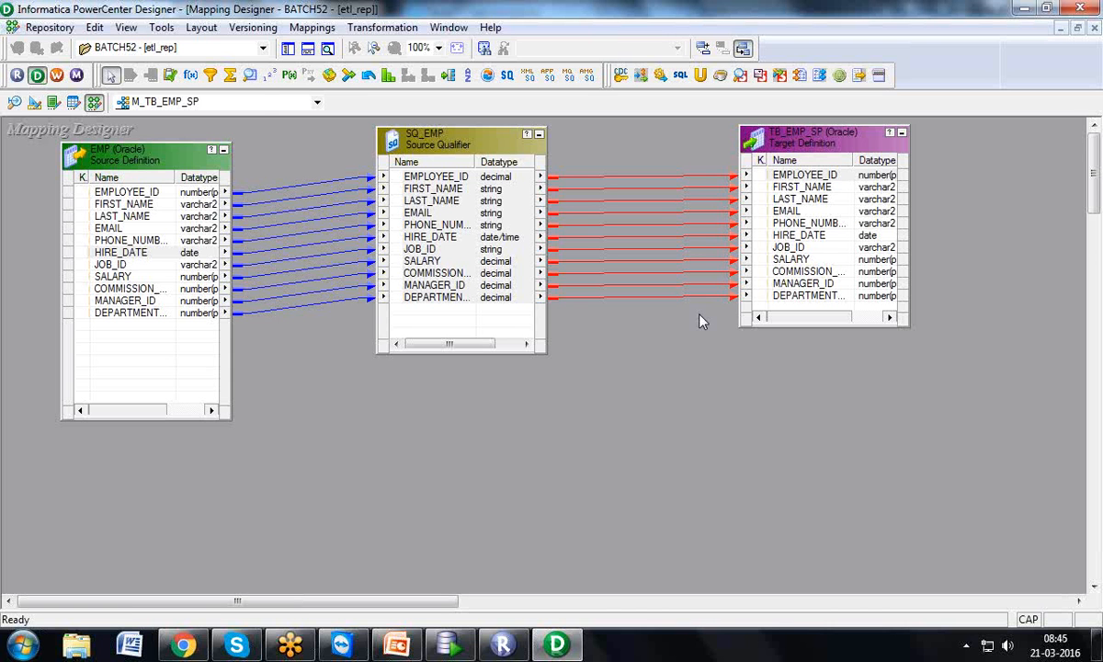
Save mapping M_TB_EMP_SP via Repository > Save and close the validation output
left_click(50, 27)
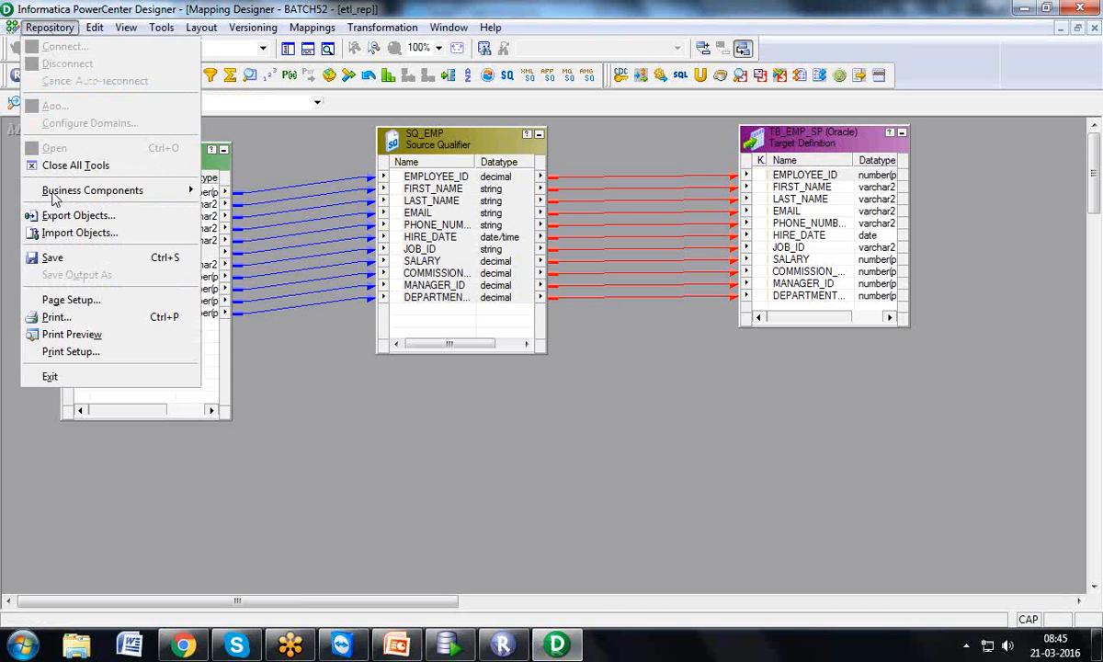
left_click(51, 257)
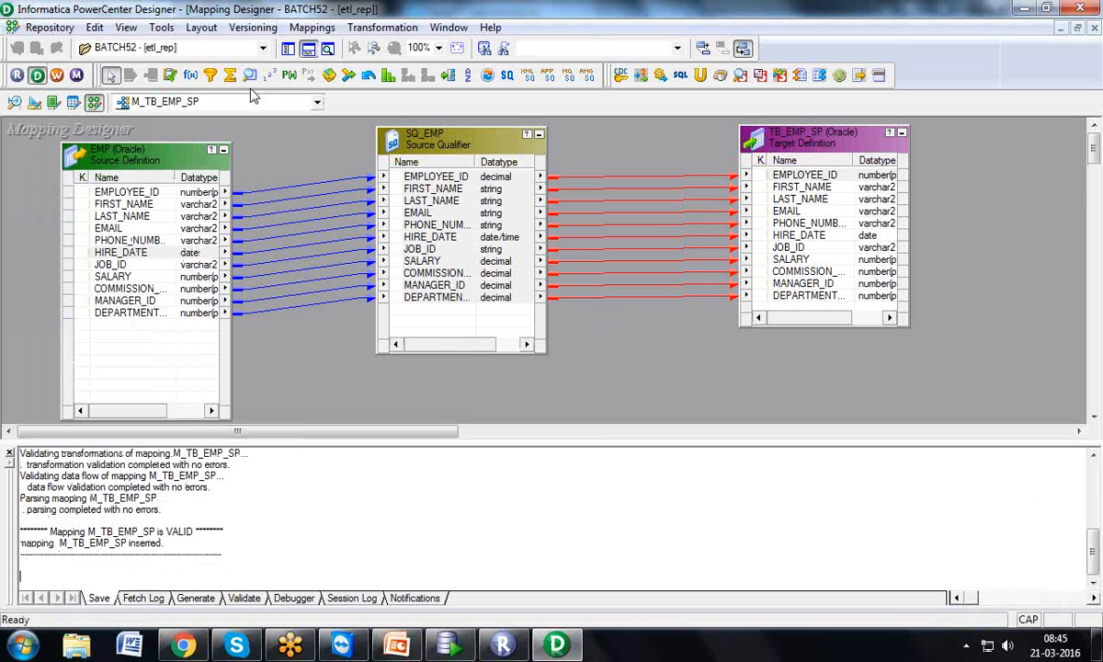
left_click(308, 51)
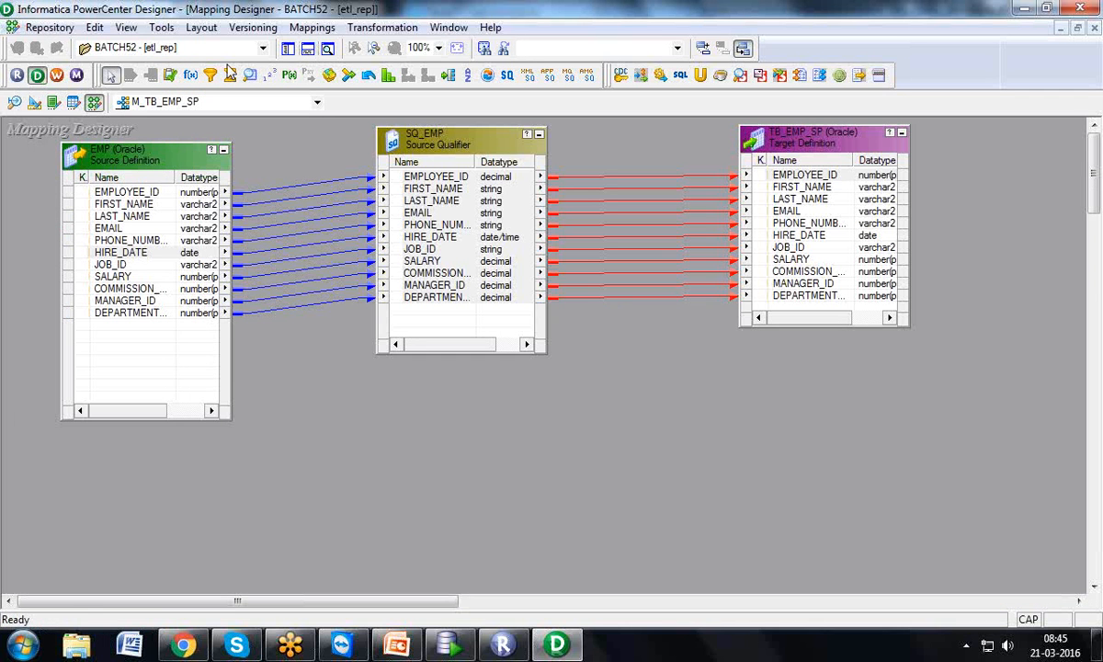
Launch Workflow Manager and create session task S_M_TB_EMP_SP using mapping M_TB_EMP_SP
left_click(56, 81)
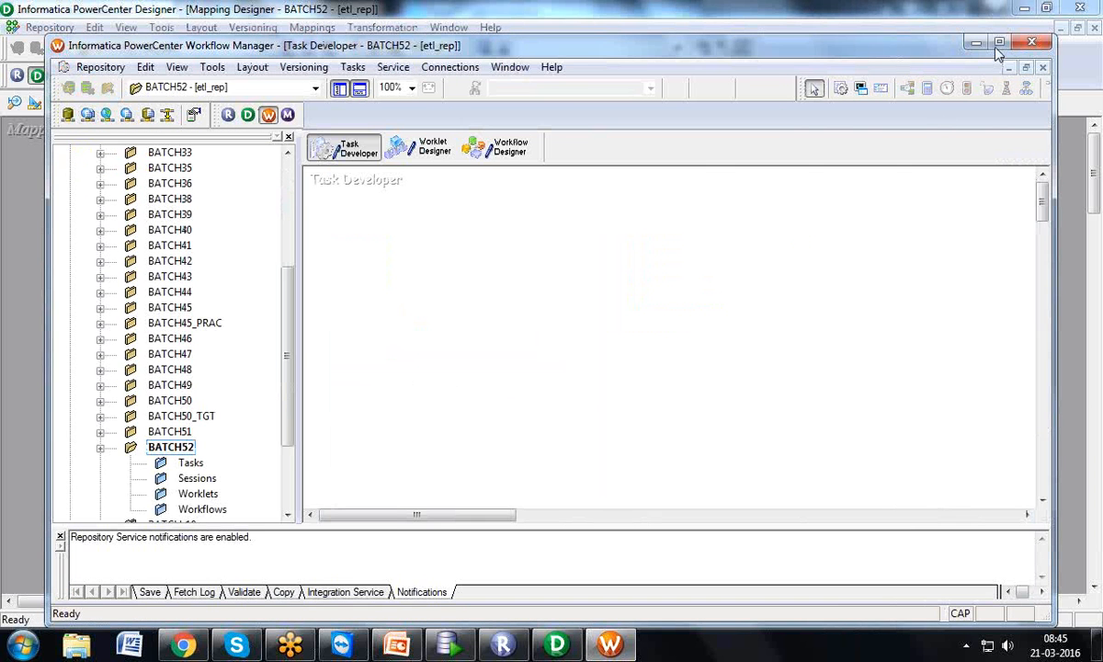
left_click(999, 43)
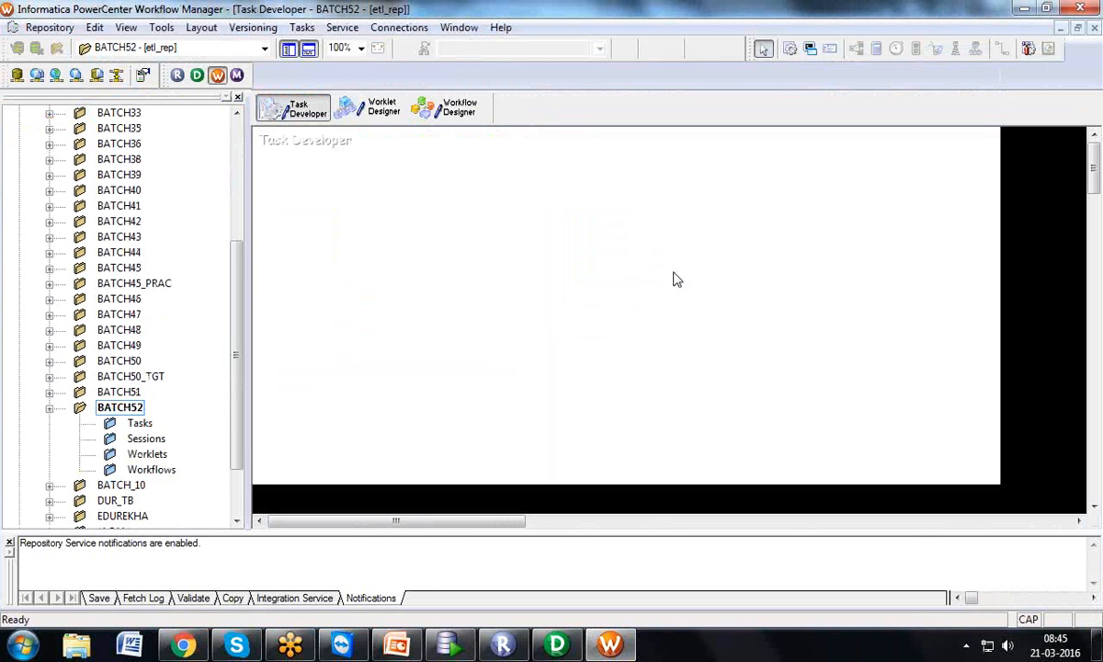
left_click(301, 26)
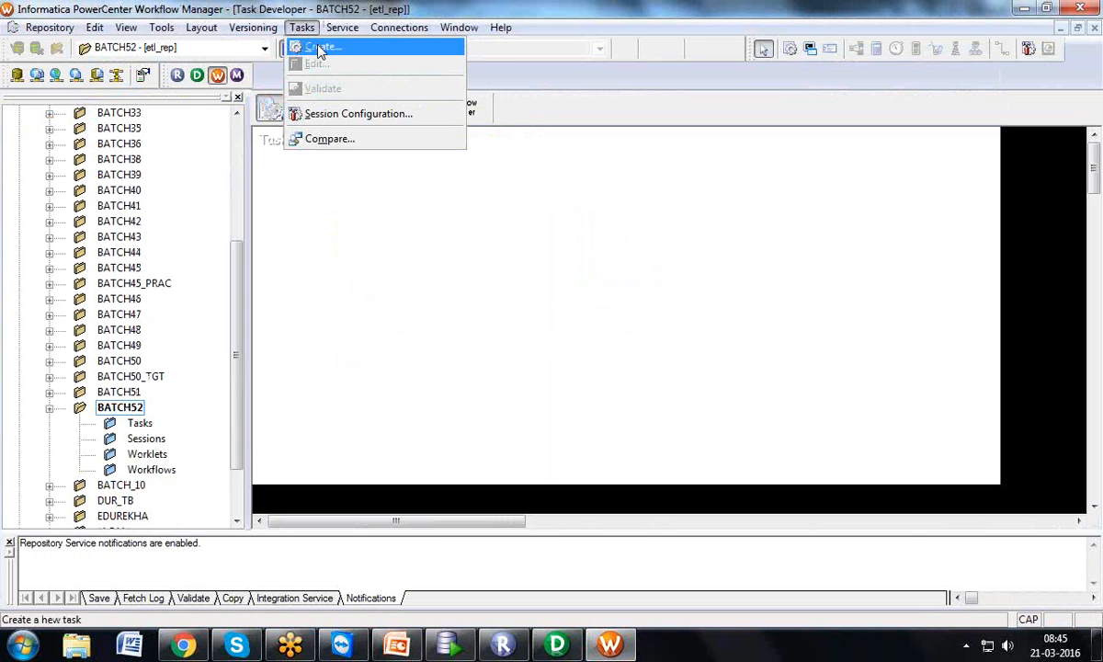
left_click(319, 48)
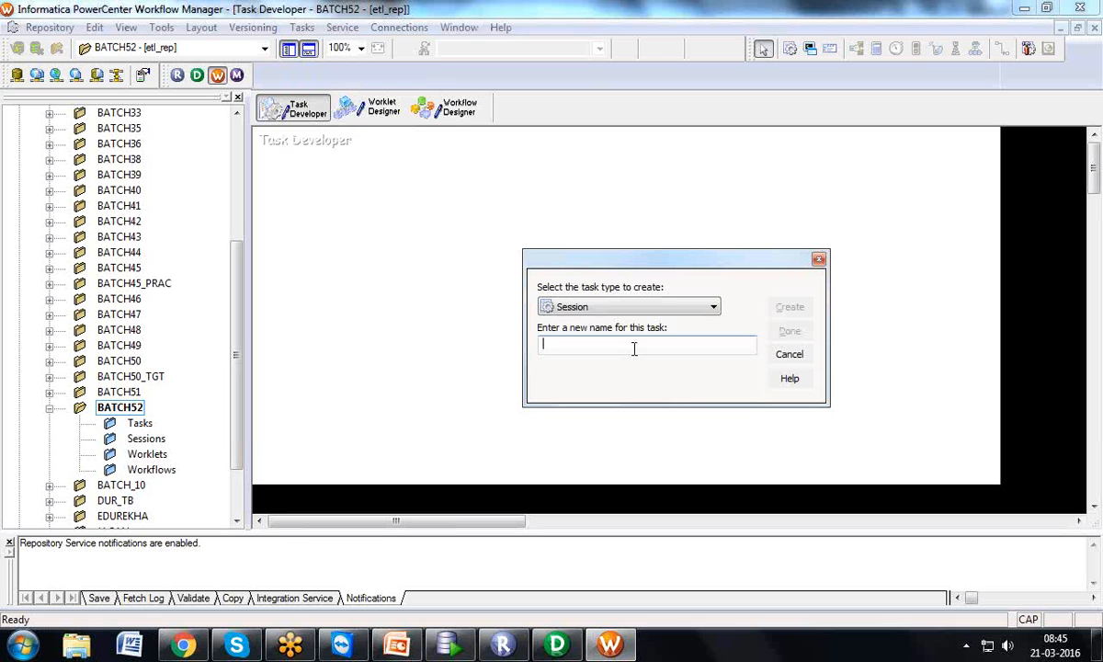
type("S_M_TB_EMP_EP")
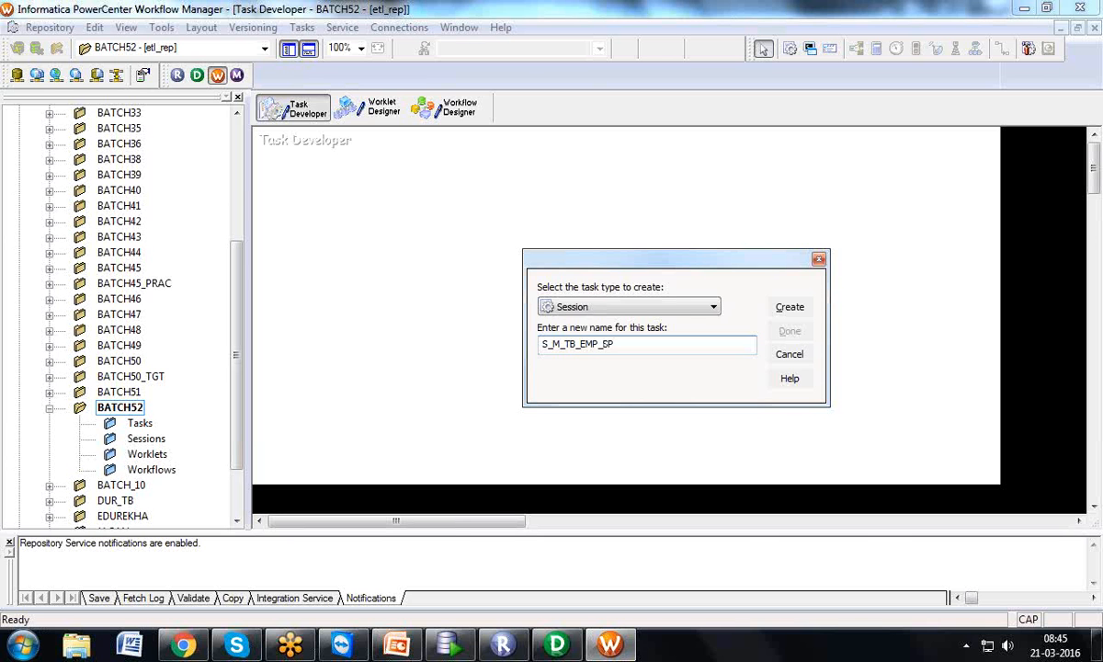
left_click(556, 645)
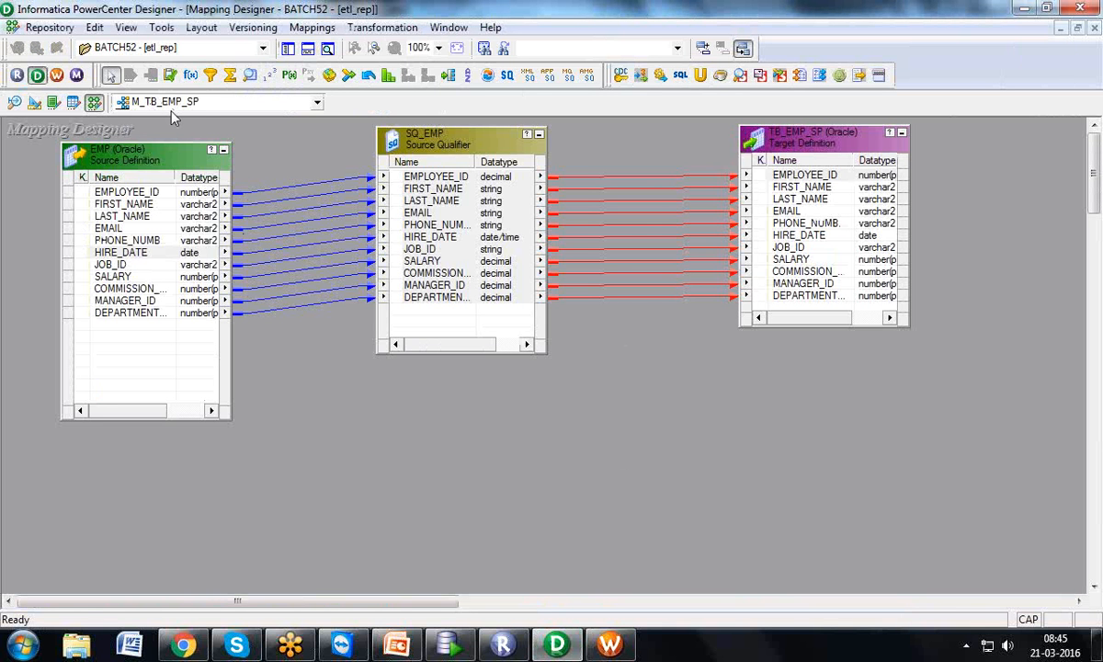
left_click(609, 645)
left_click(790, 306)
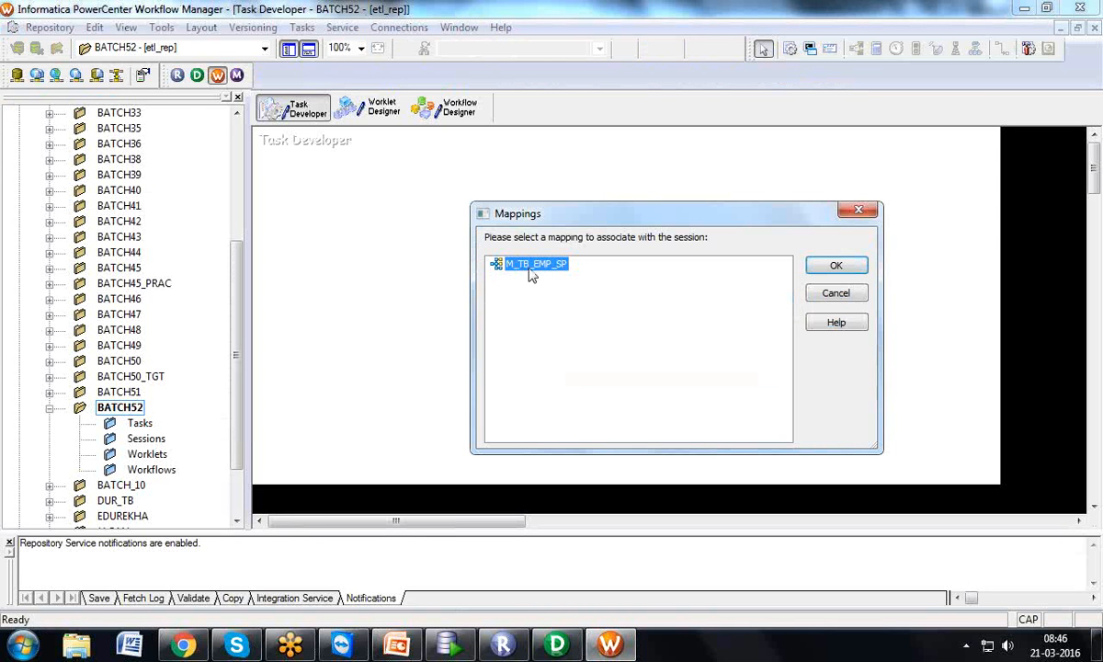
left_click(556, 645)
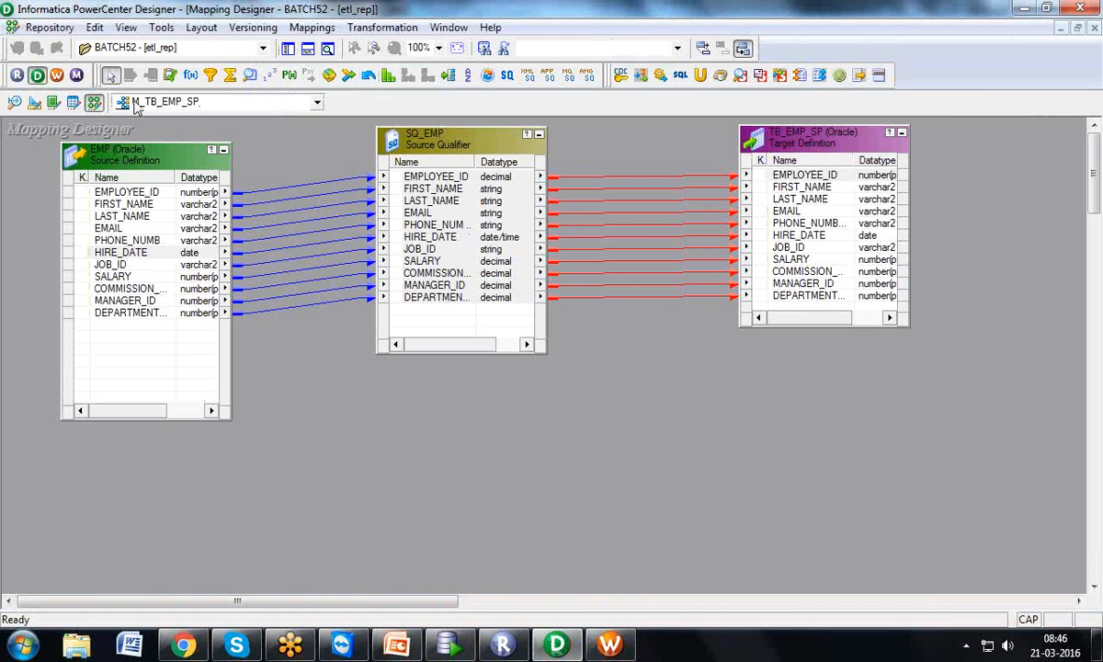
left_click(609, 644)
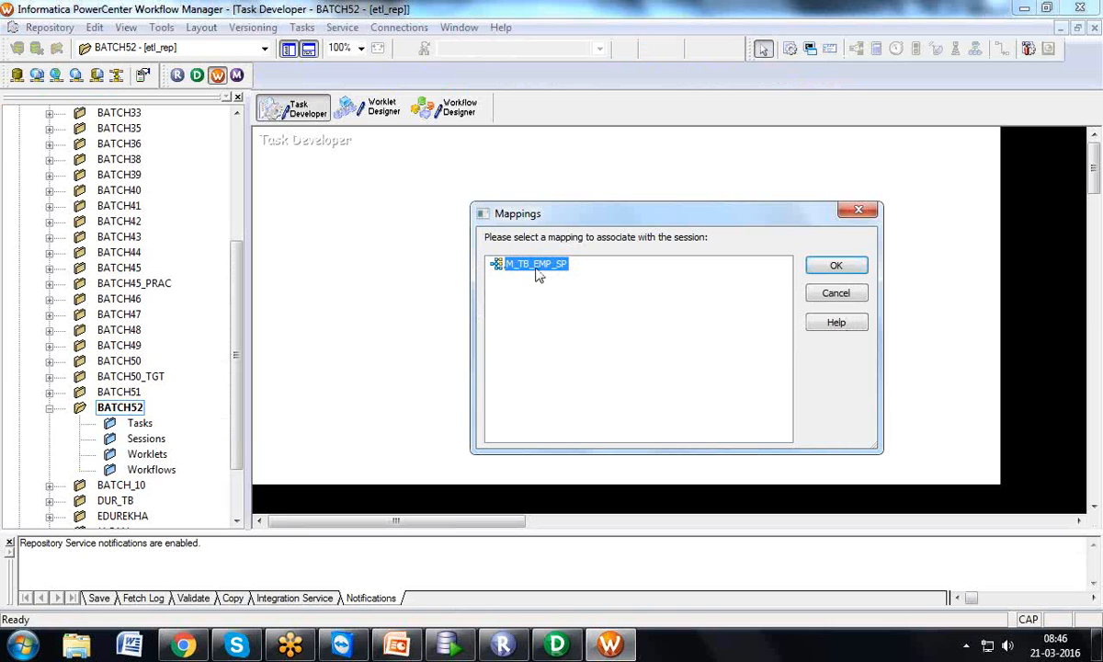
left_click(820, 270)
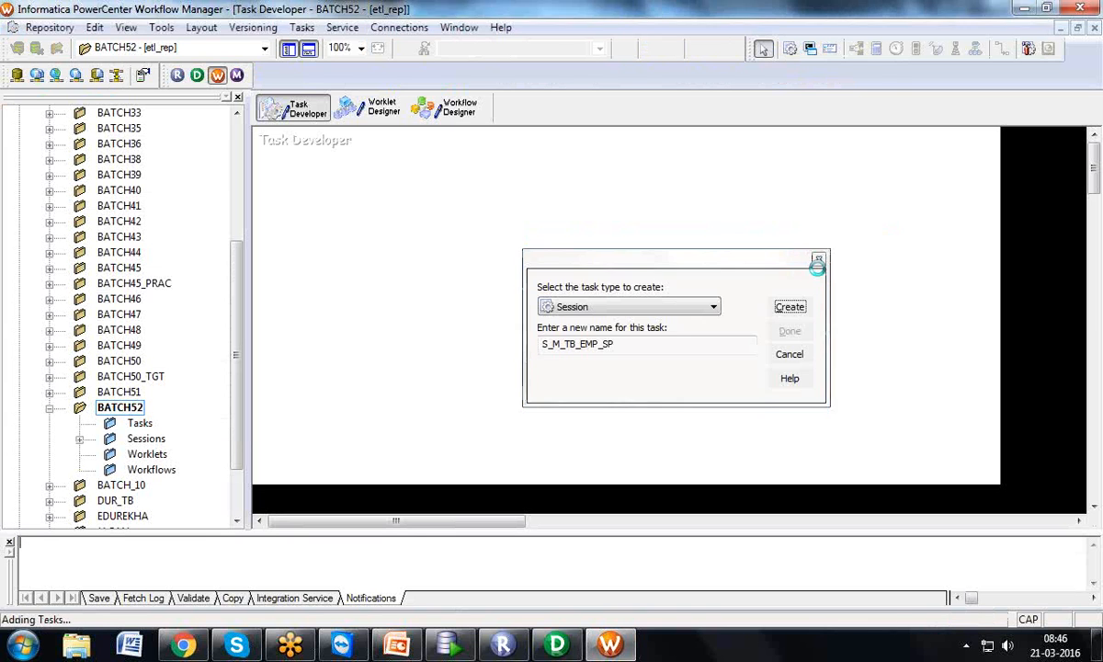
left_click(807, 330)
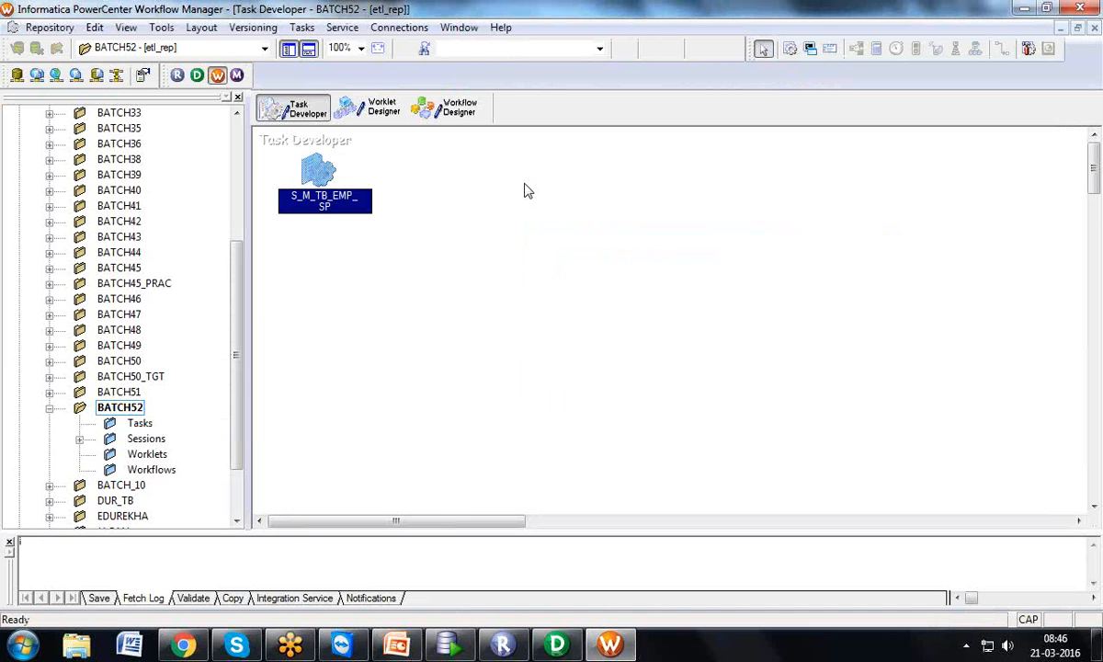
Open S_M_TB_EMP_SP's Mapping tab and compare the SQ_EMP source settings with the Designer mapping
double_click(329, 167)
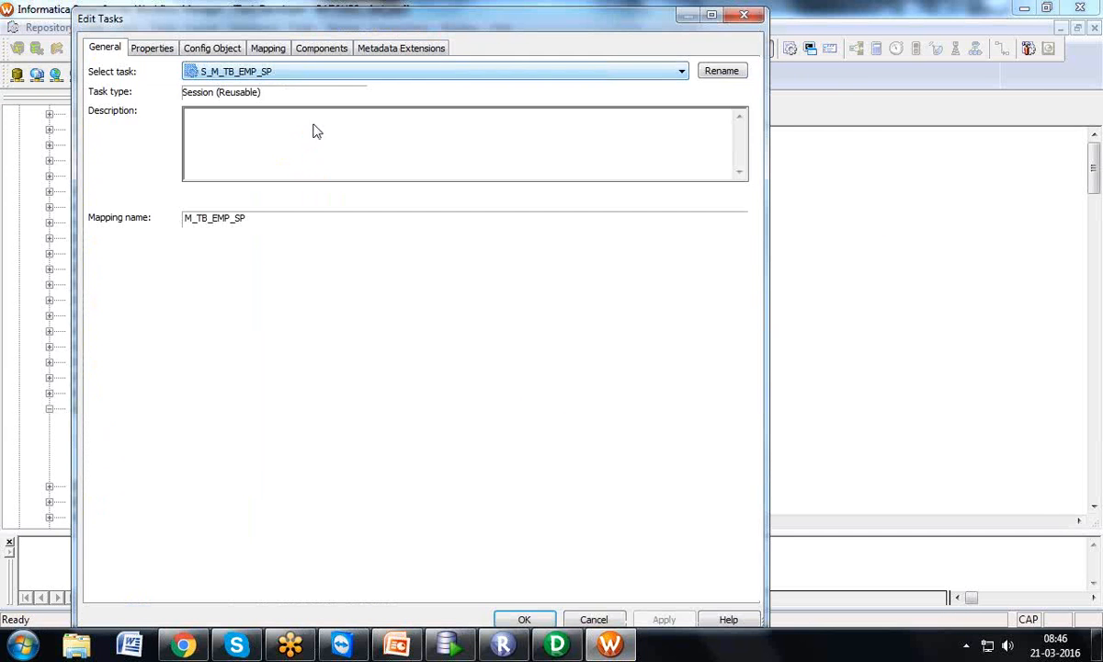
left_click(265, 50)
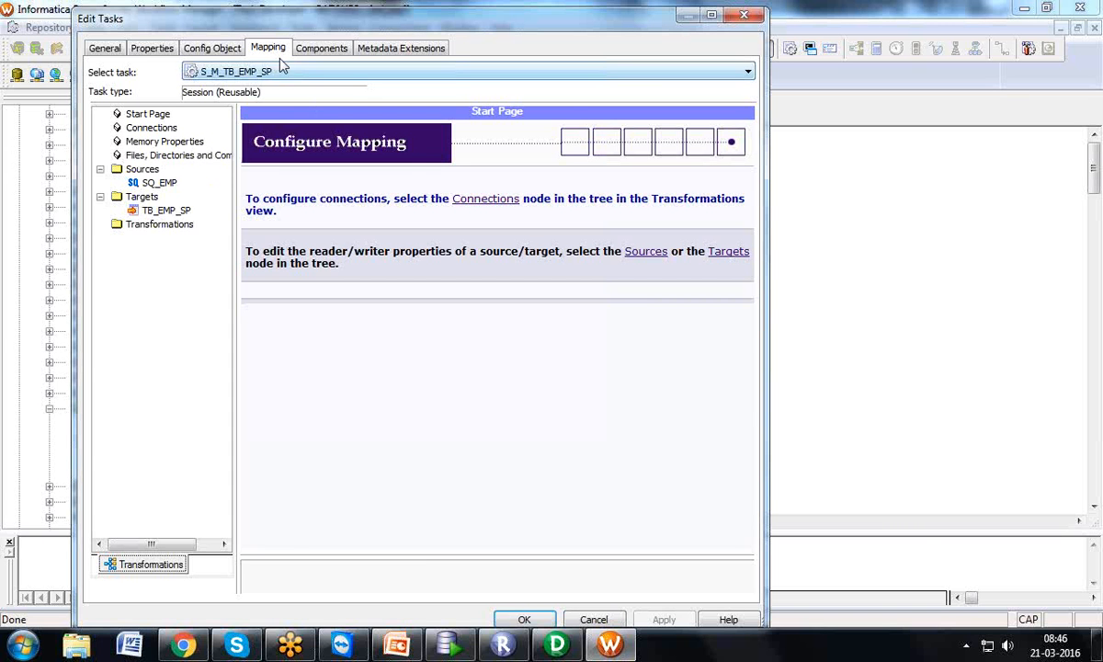
left_click(162, 182)
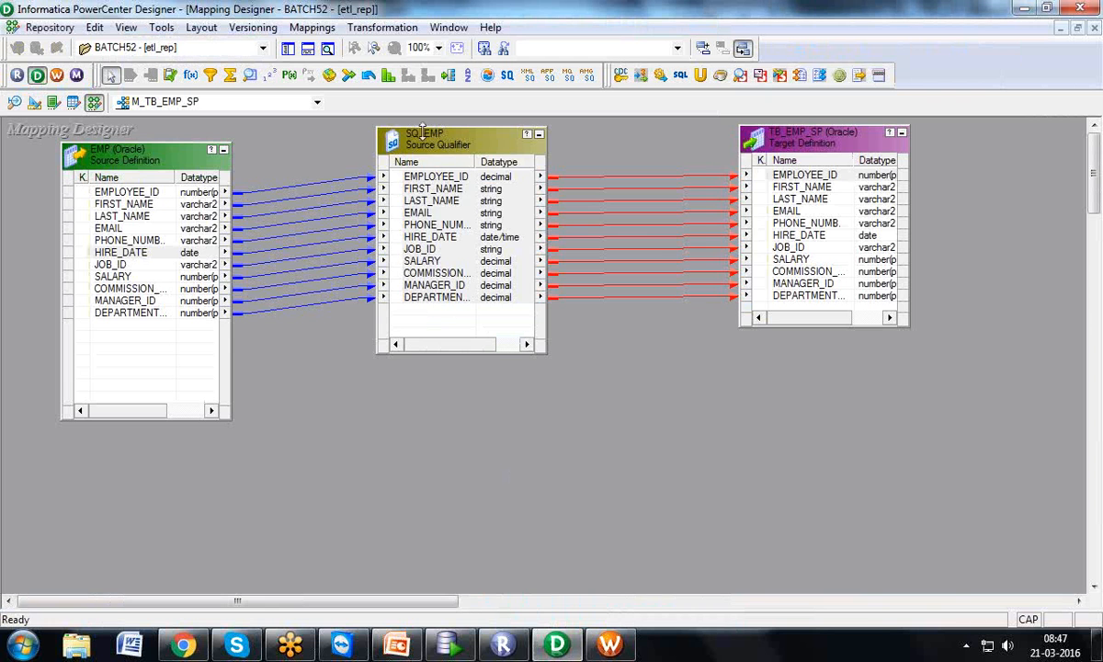
left_click(423, 133)
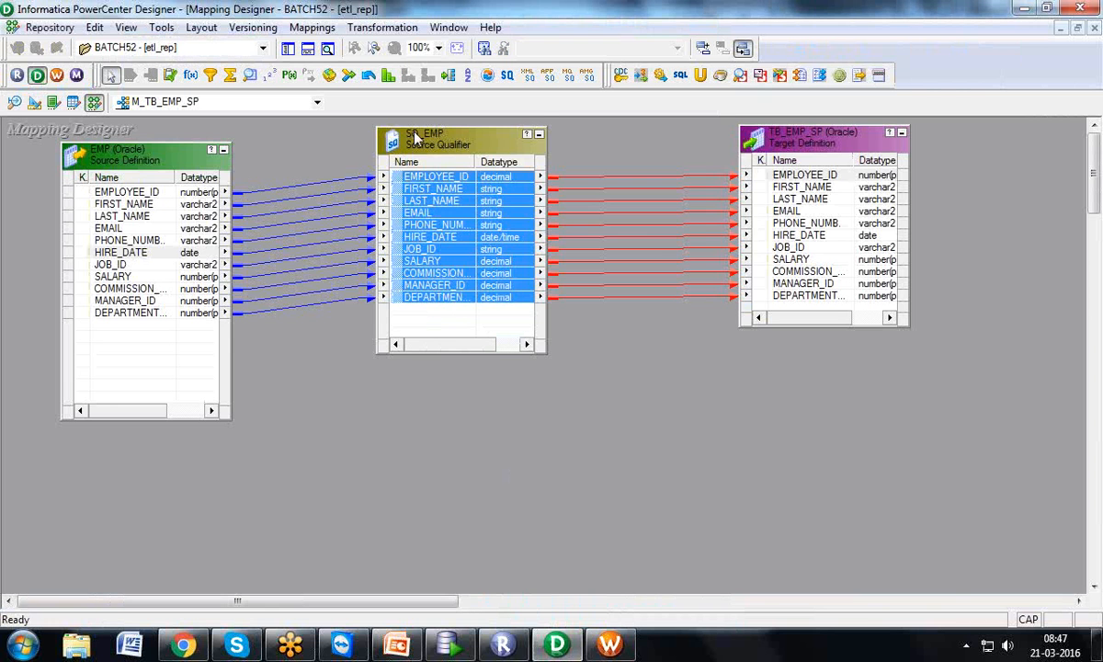
left_click(622, 652)
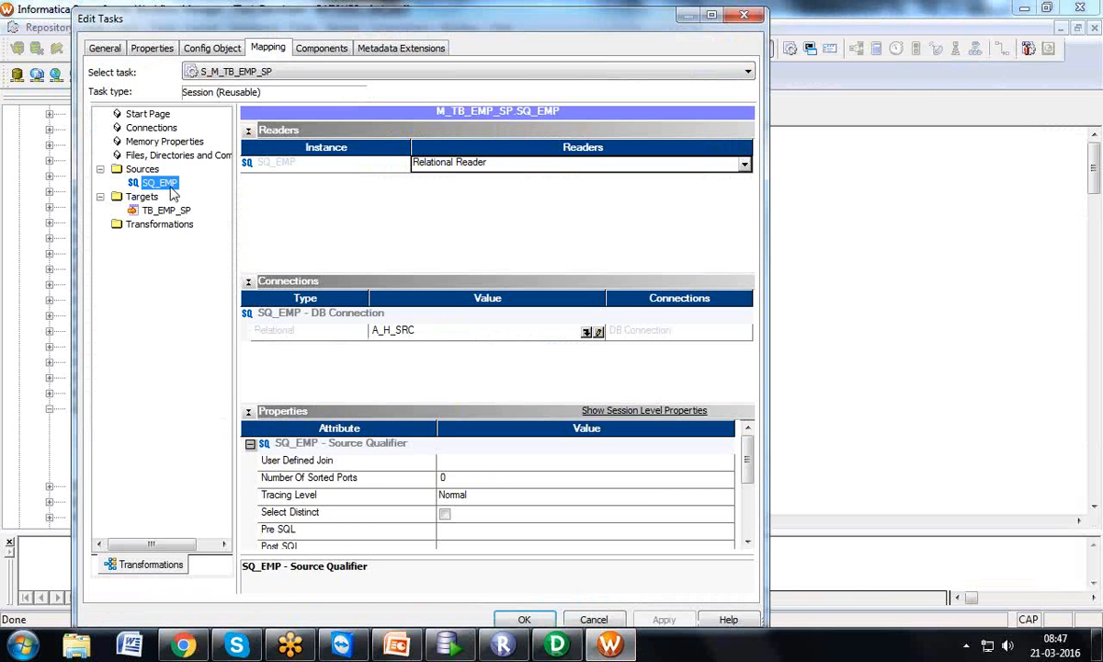
left_click(557, 644)
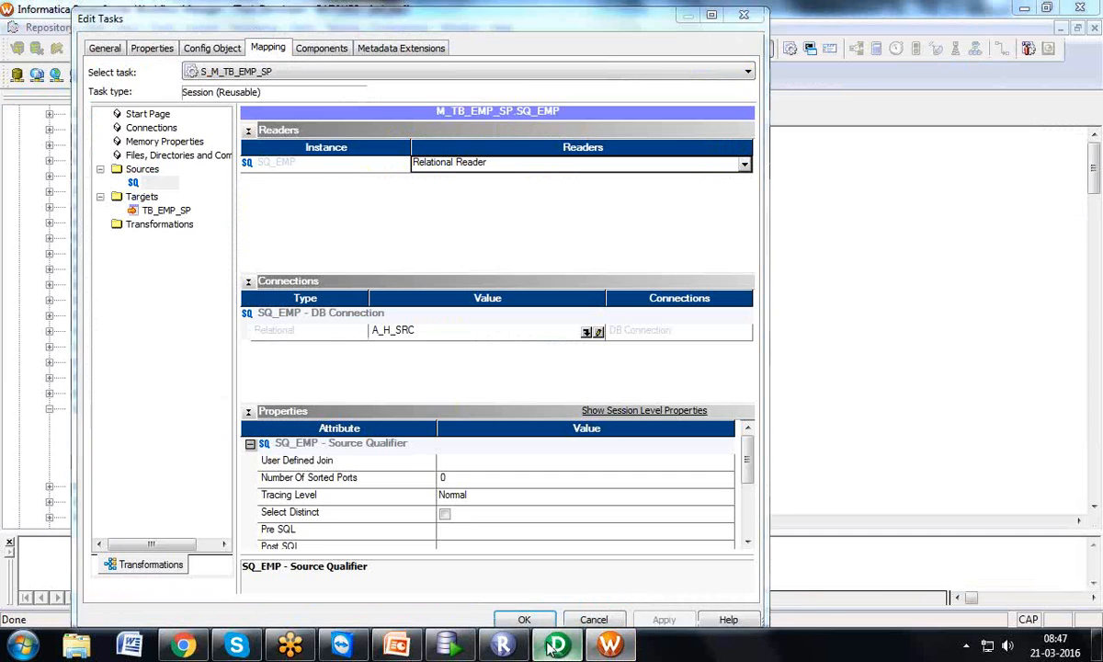
left_click(139, 163)
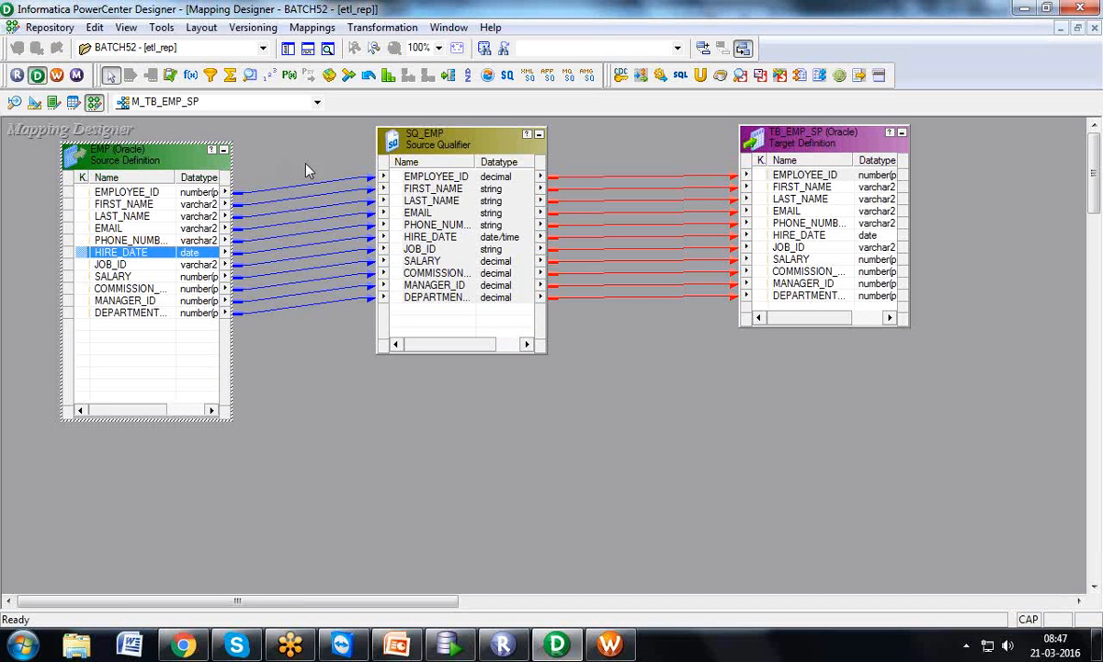
left_click(407, 152)
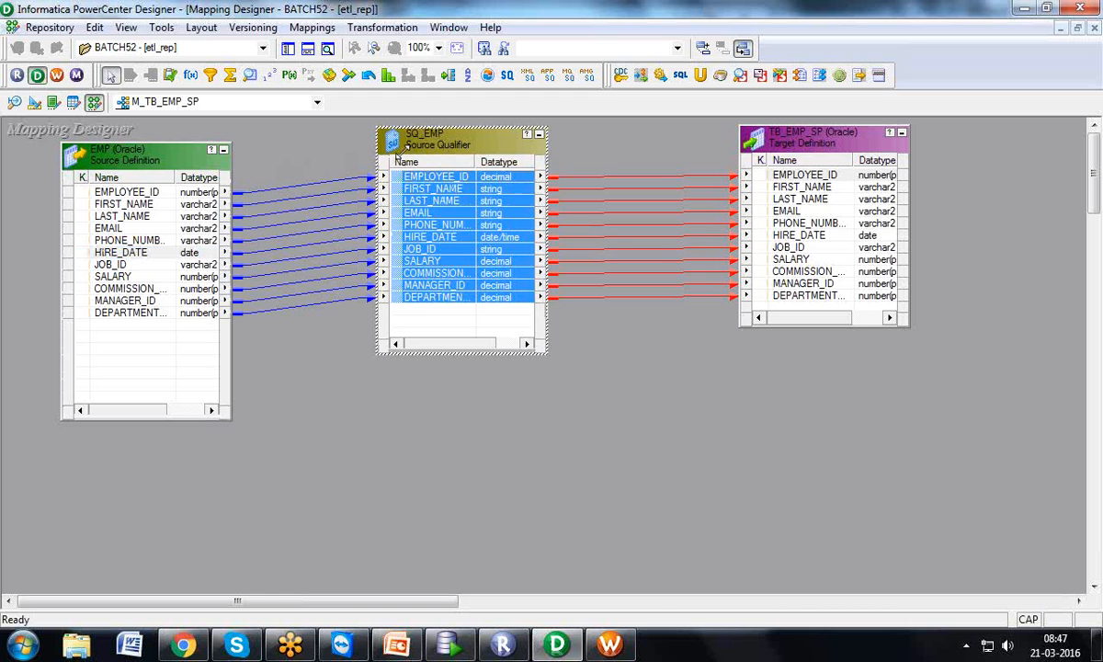
left_click(189, 166)
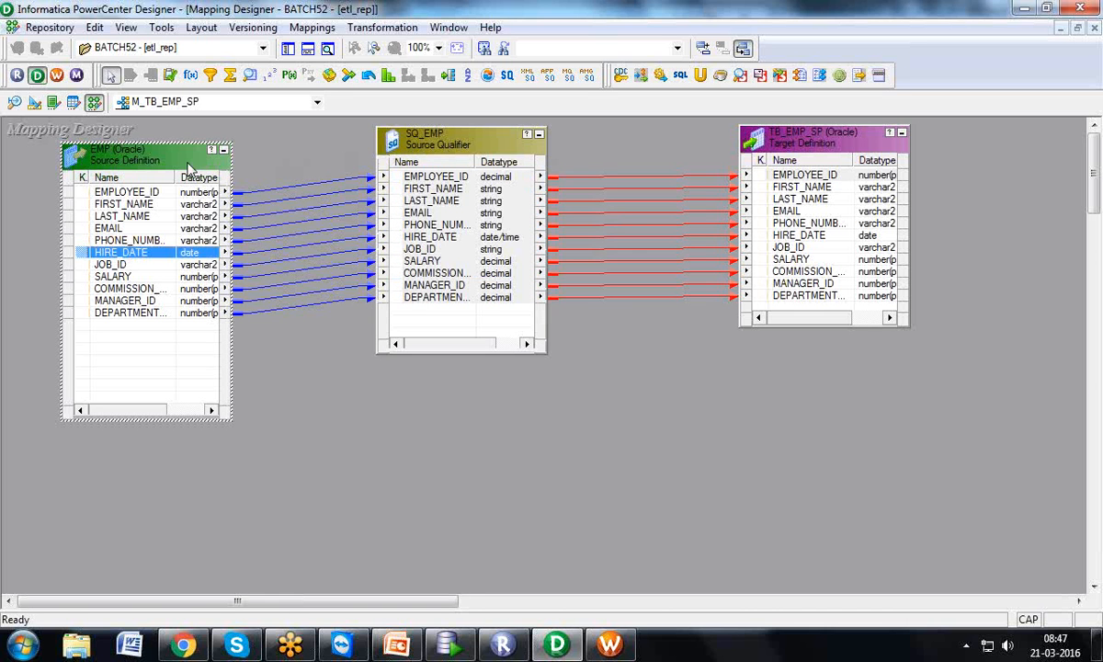
left_click(609, 643)
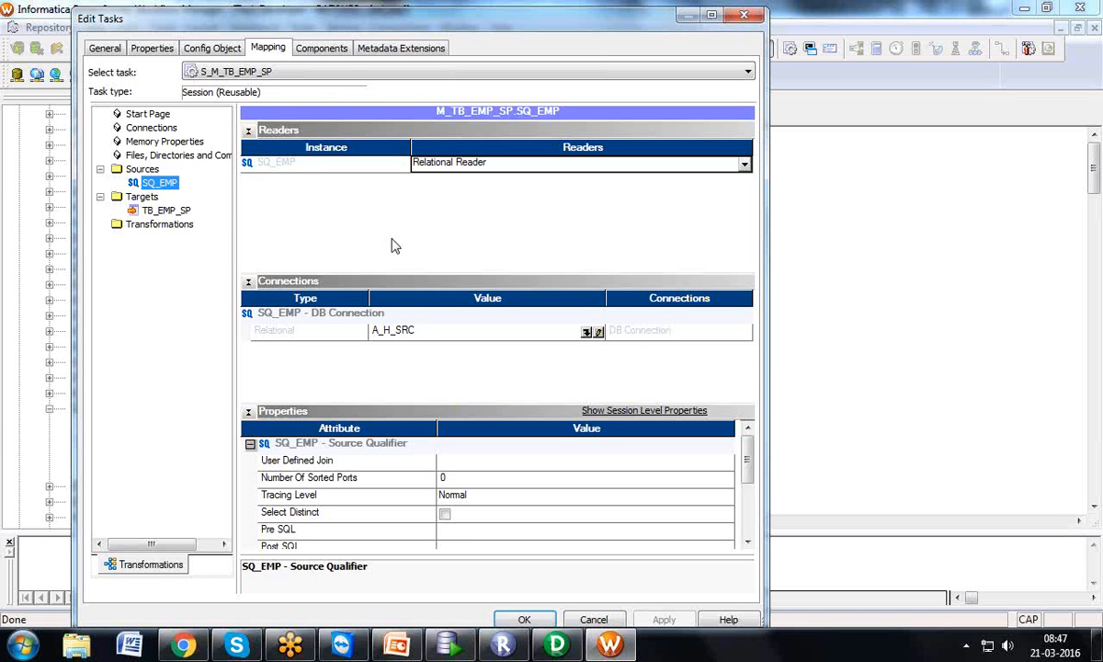
Review the TB_EMP_SP target's connection and SQ_EMP settings, then close Edit Tasks
left_click(167, 211)
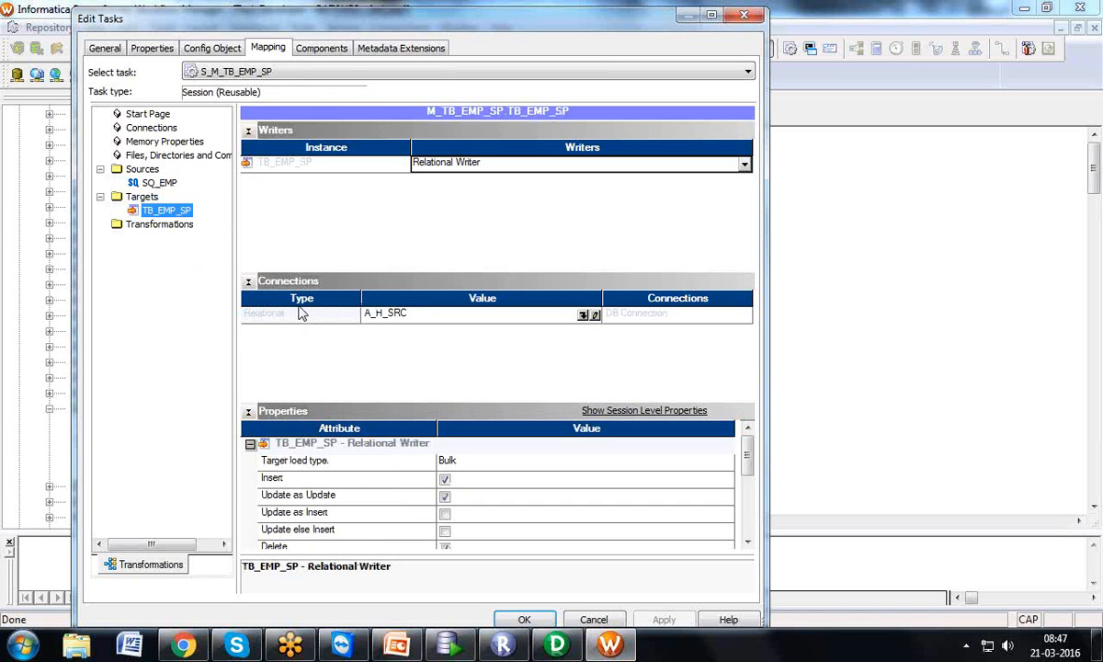
left_click(289, 313)
left_click(162, 184)
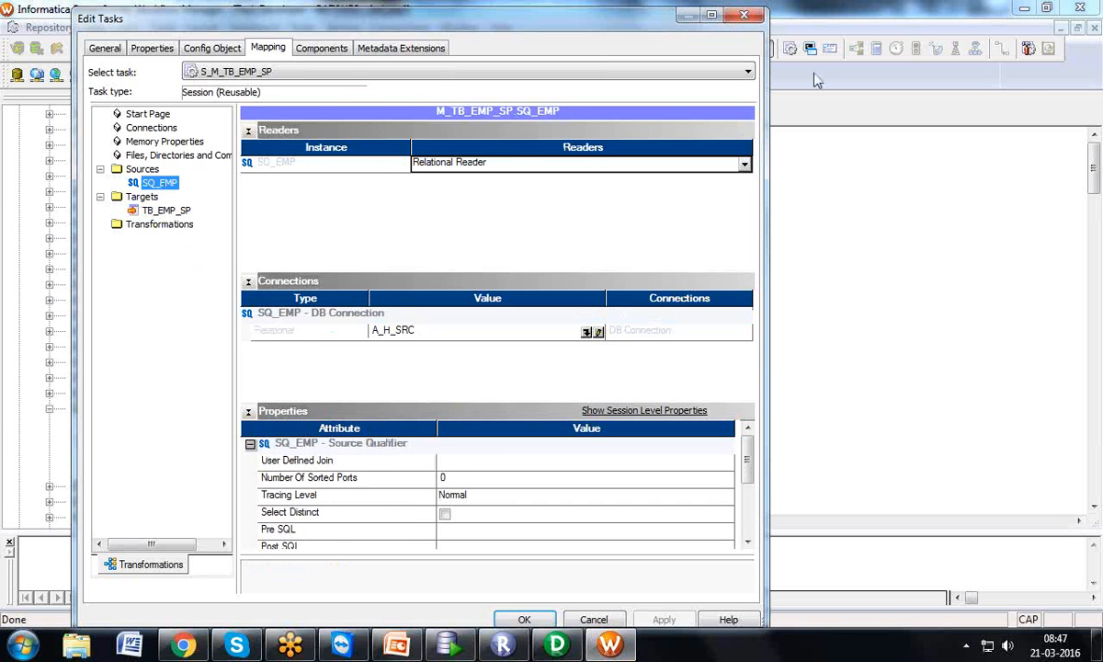
left_click(745, 16)
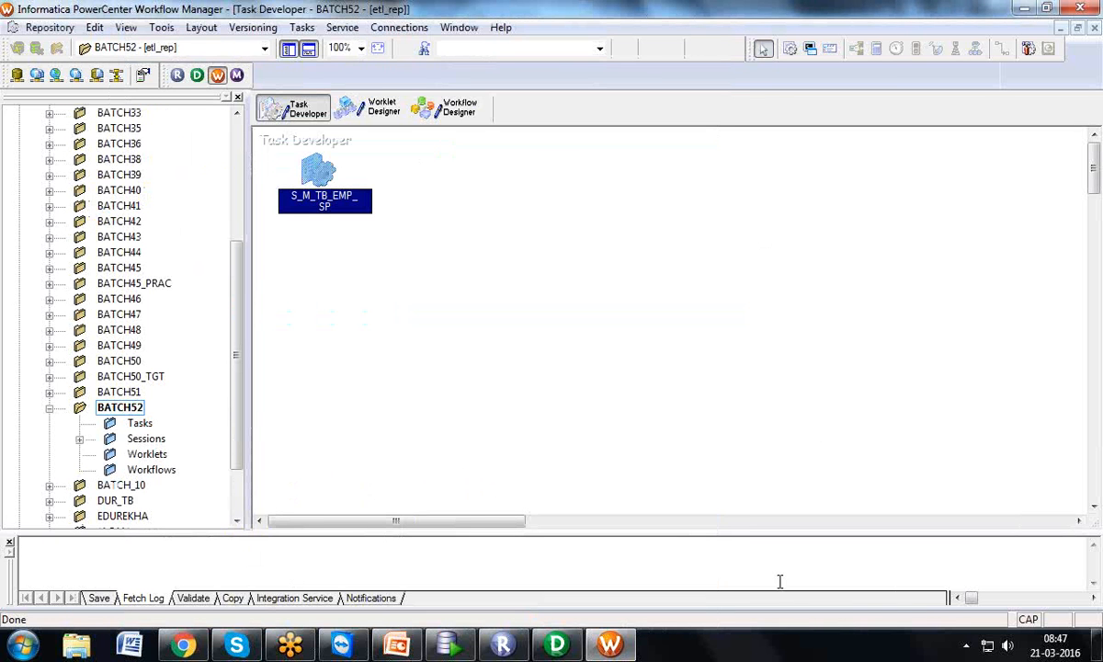
Open the Relational Connection Browser and begin a new Oracle connection
left_click(391, 28)
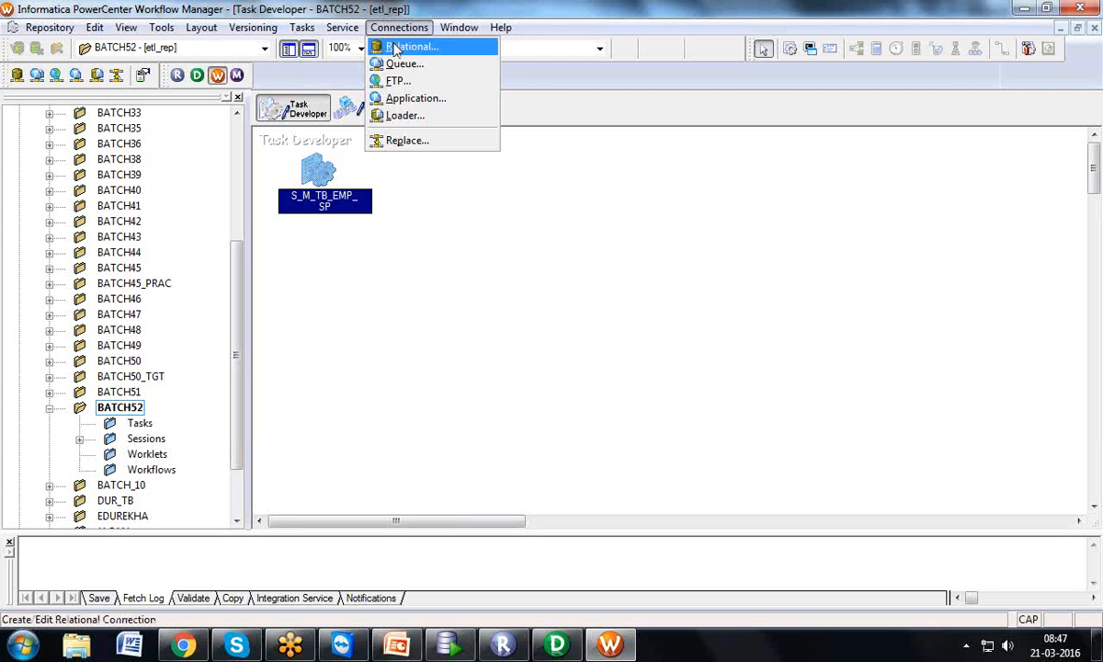
left_click(395, 46)
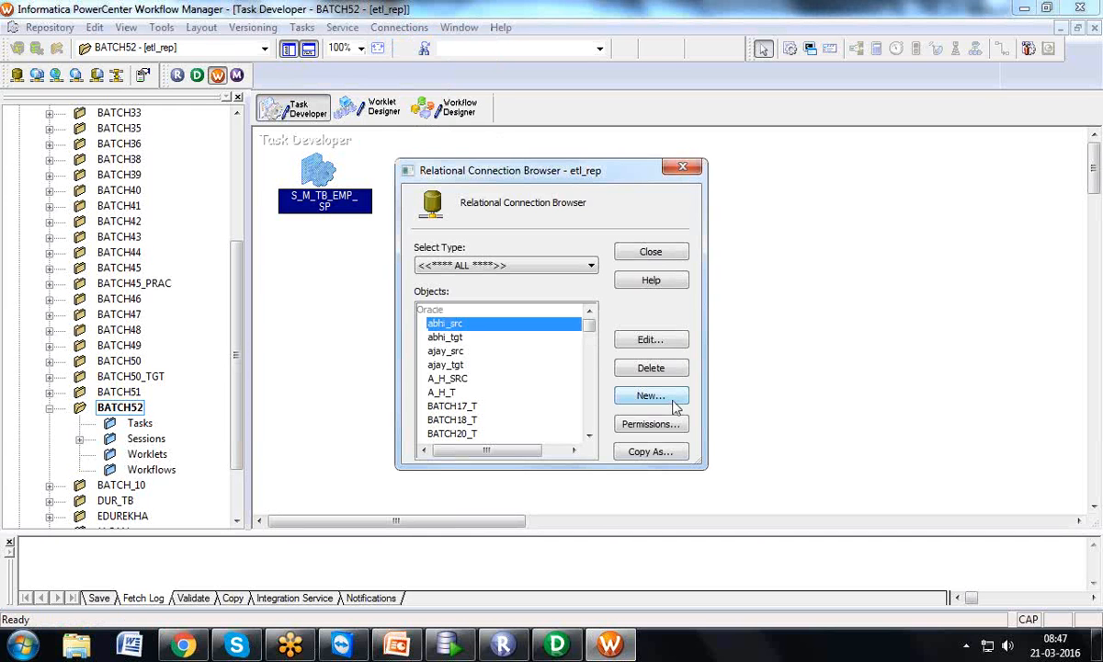
left_click(682, 167)
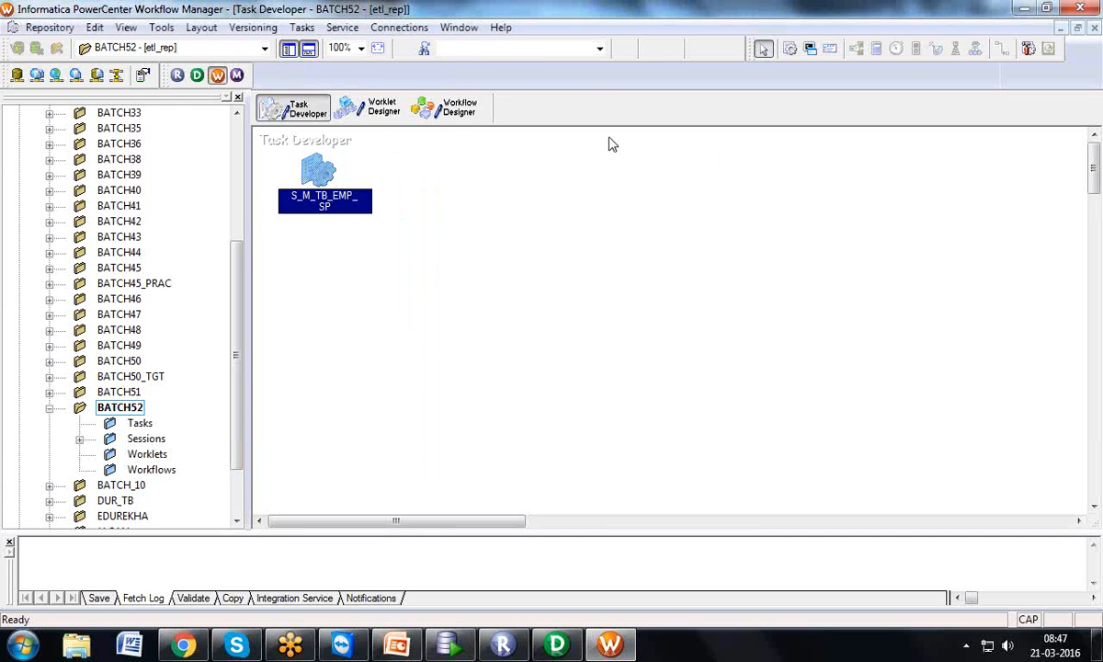
left_click(391, 27)
left_click(397, 43)
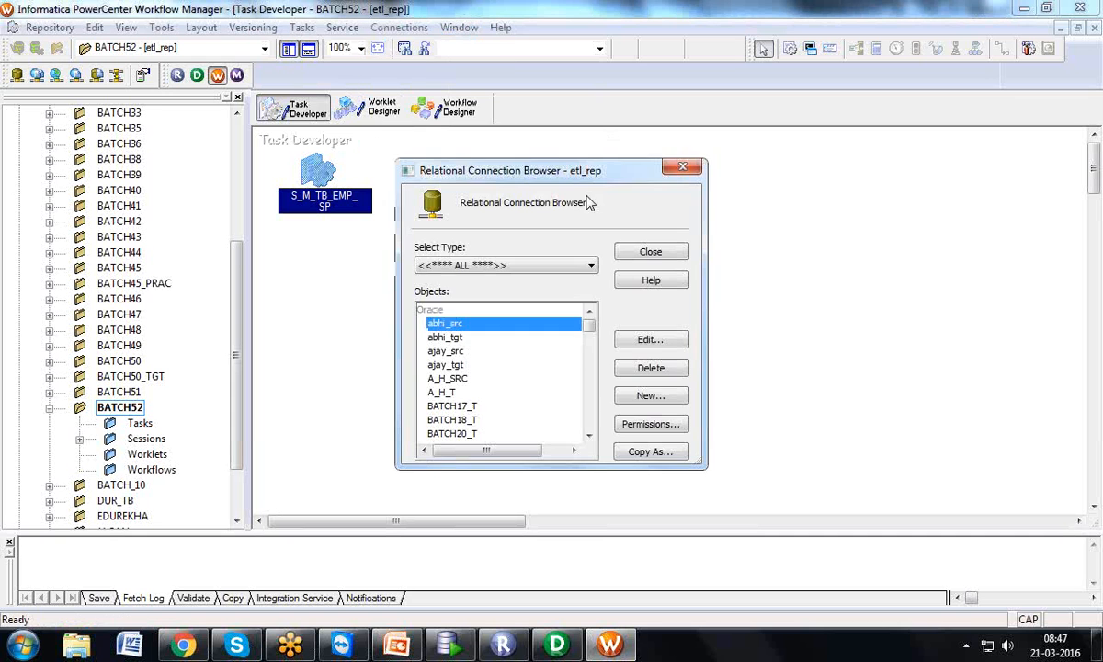
left_click(662, 393)
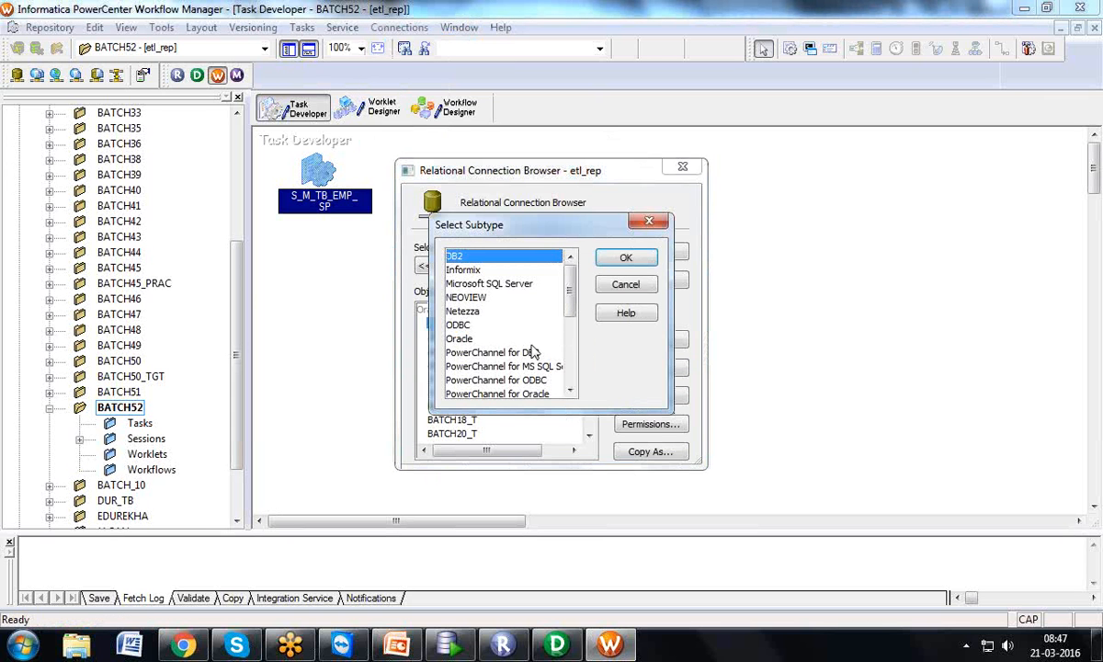
left_click(460, 339)
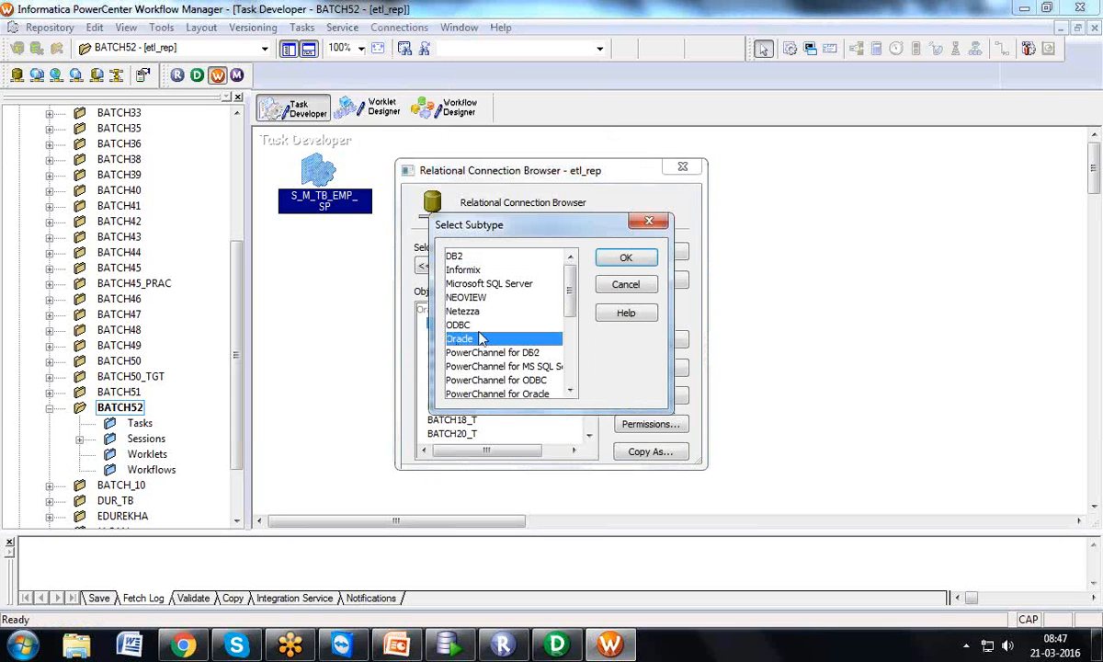
left_click(625, 257)
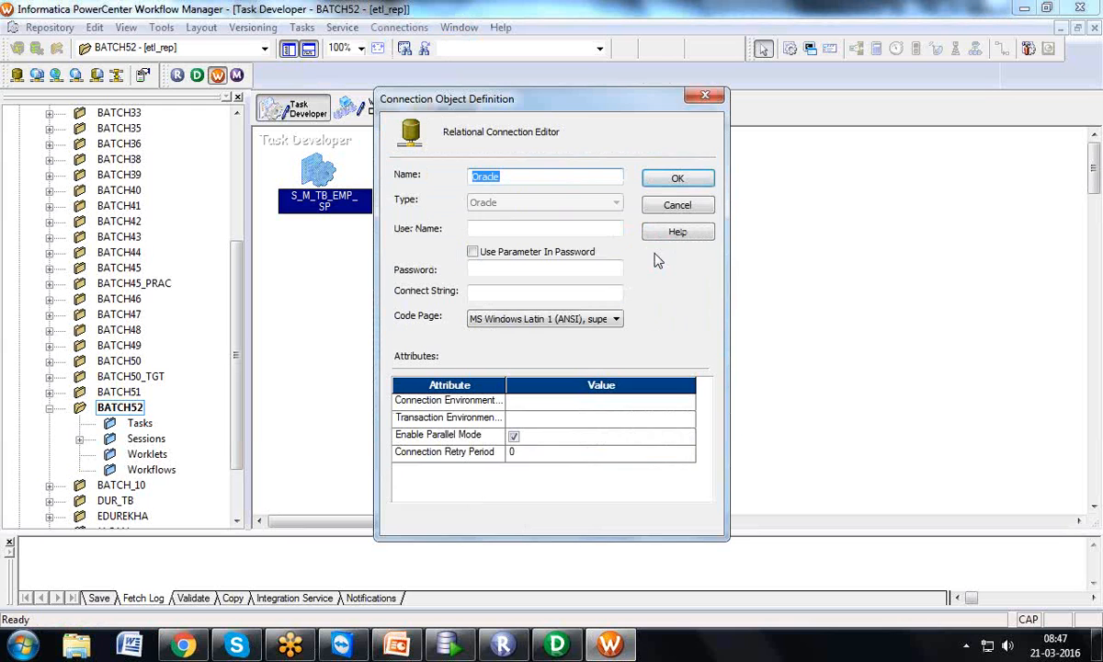
Define connection BATCH52_HR with user HR, its password and connect string XE, and save it
type("HP")
key("BackSpace")
type("BATCH52_HR")
key("Tab")
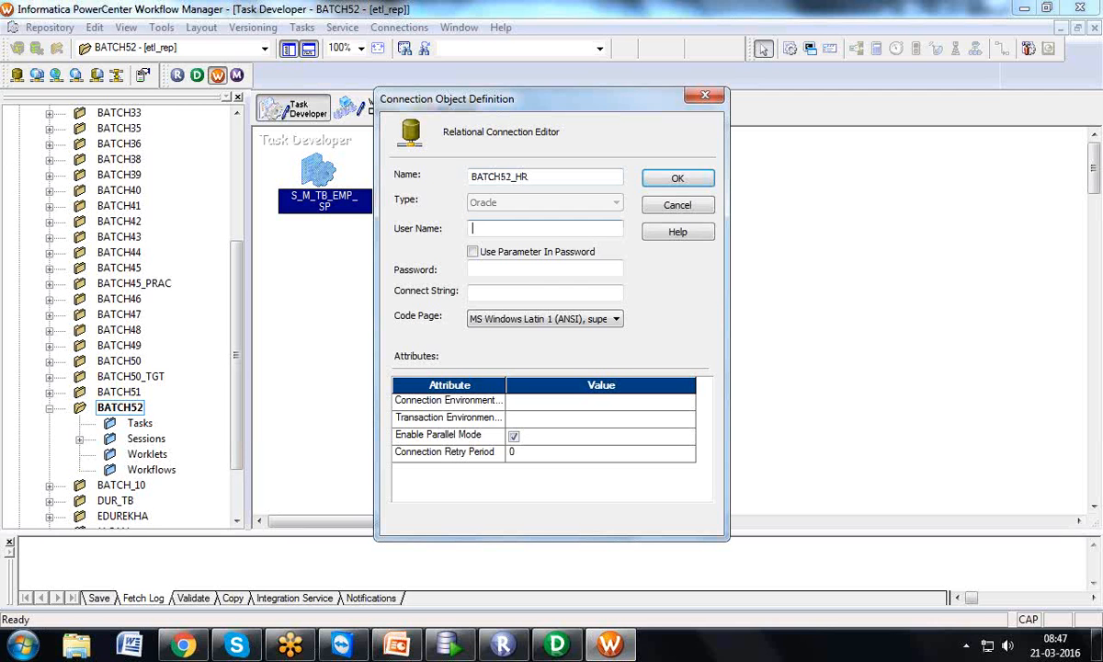
type("HR")
key("Tab")
type("H")
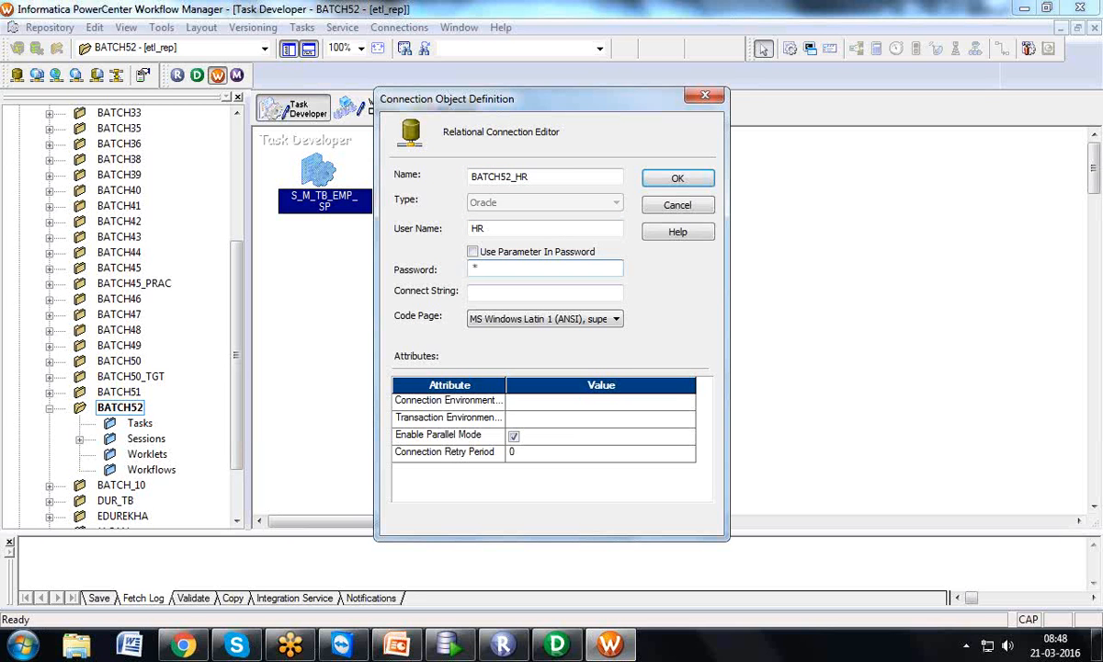
type("R")
key("Tab")
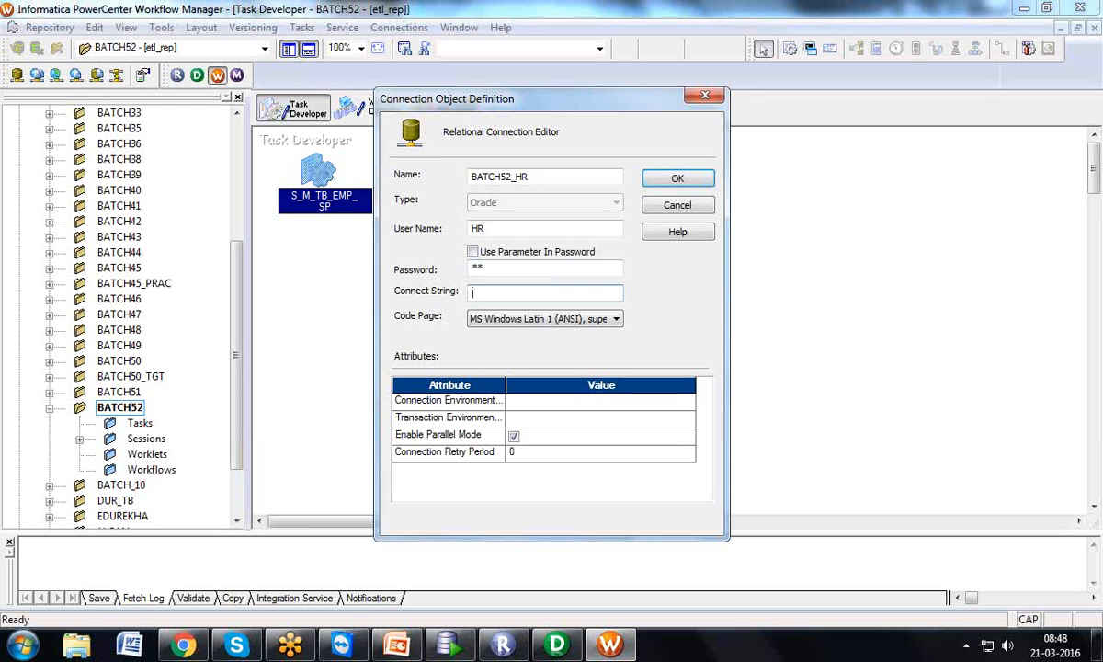
type("XE")
left_click(687, 180)
left_click(635, 251)
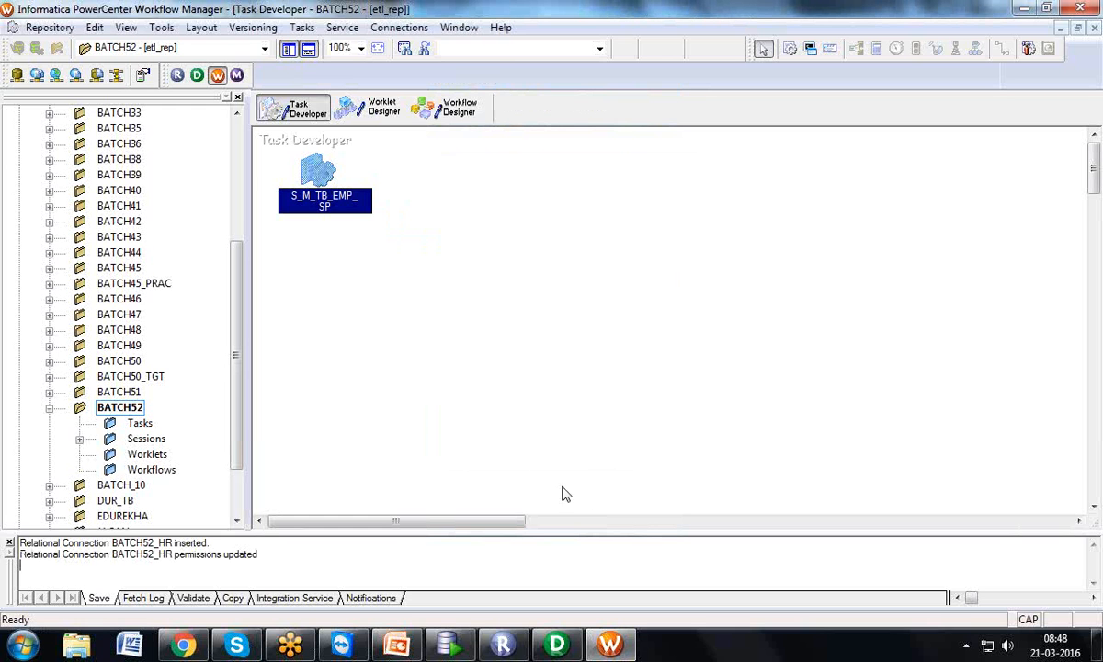
Reopen the Relational Connection Browser and start another Oracle connection
left_click(399, 27)
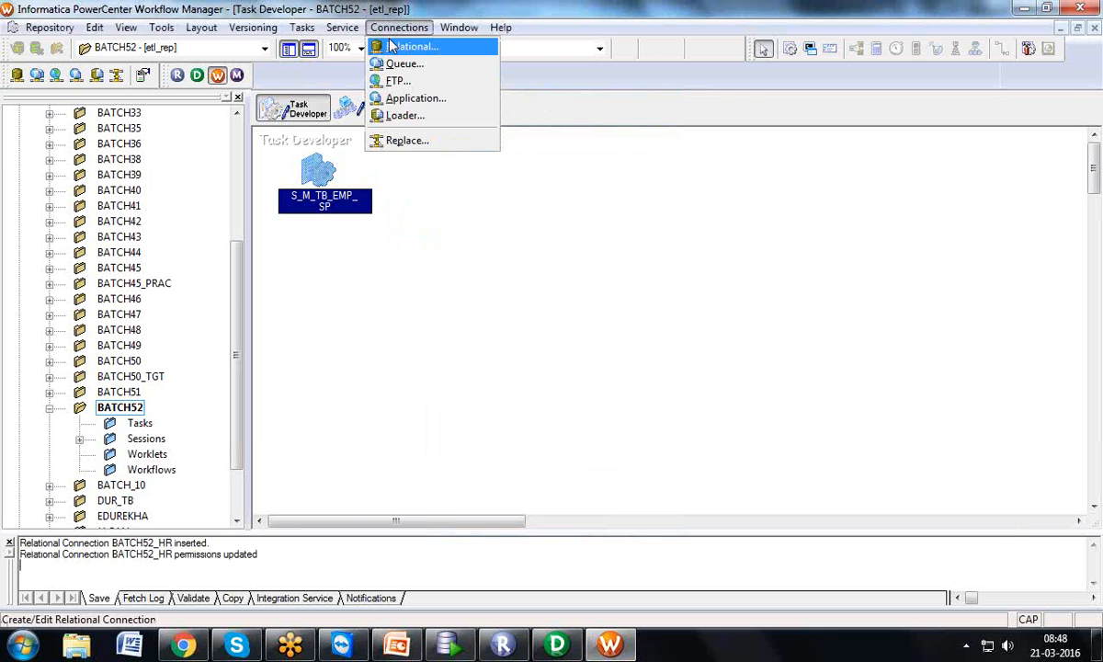
left_click(395, 46)
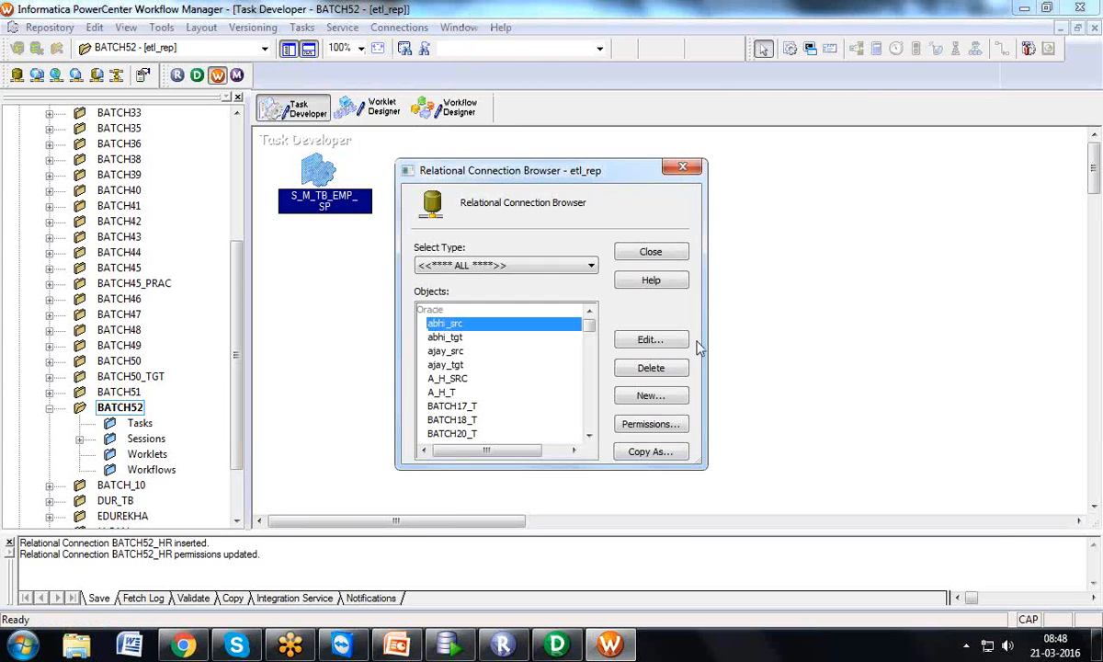
left_click(631, 395)
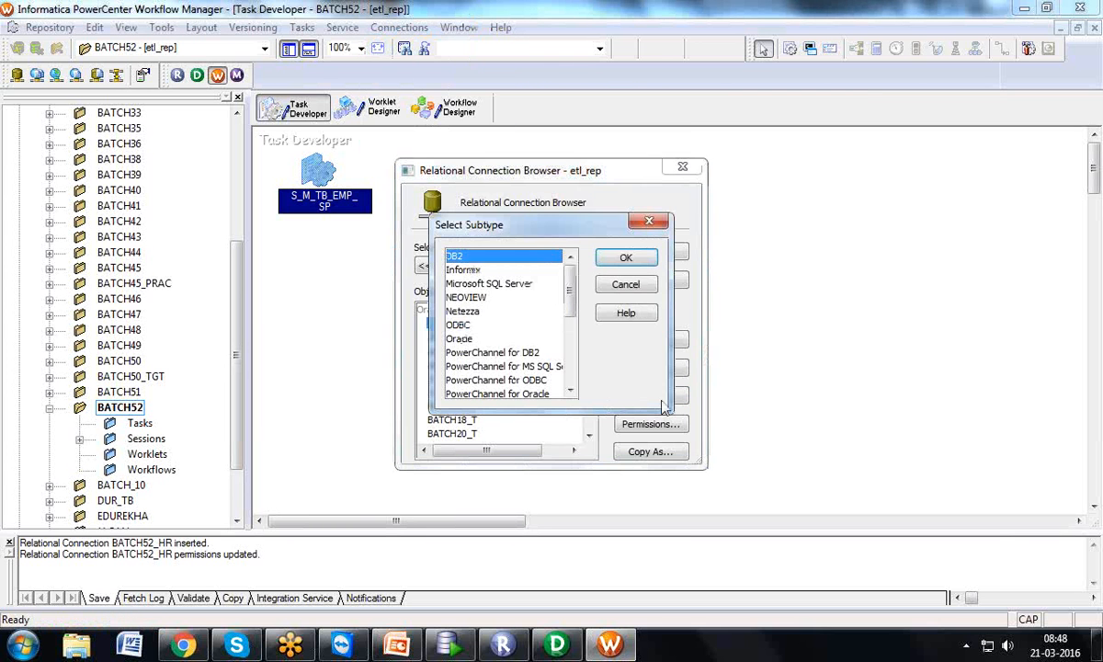
left_click(479, 338)
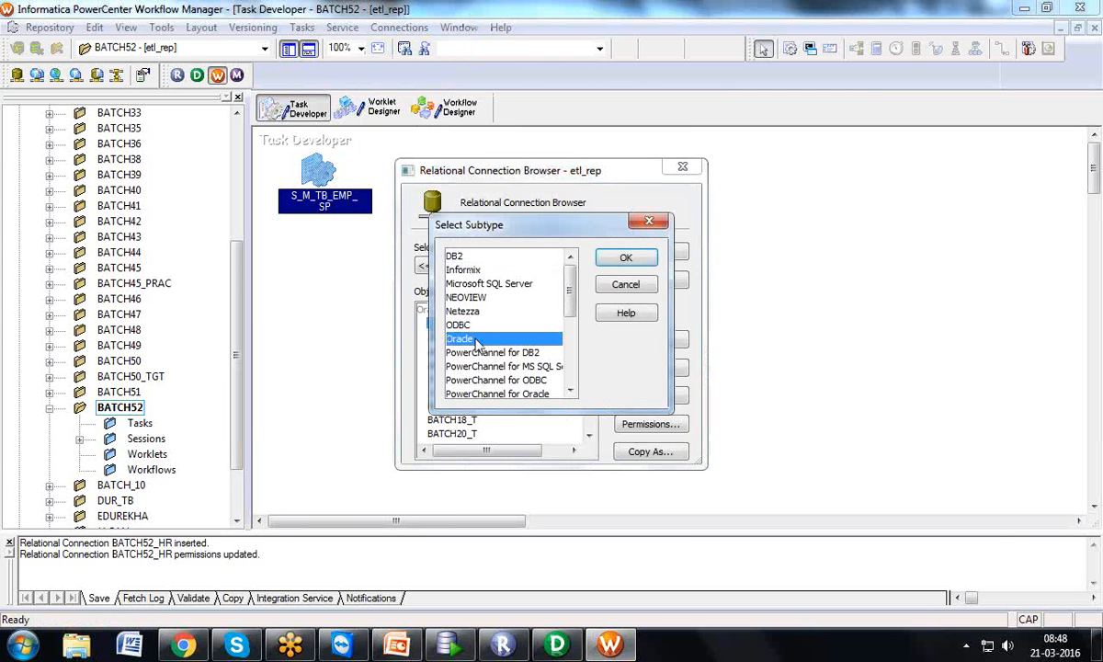
left_click(627, 258)
Define connection BATCH52 with user BATCH52_T, its password and connect string XE, and save it
type("B")
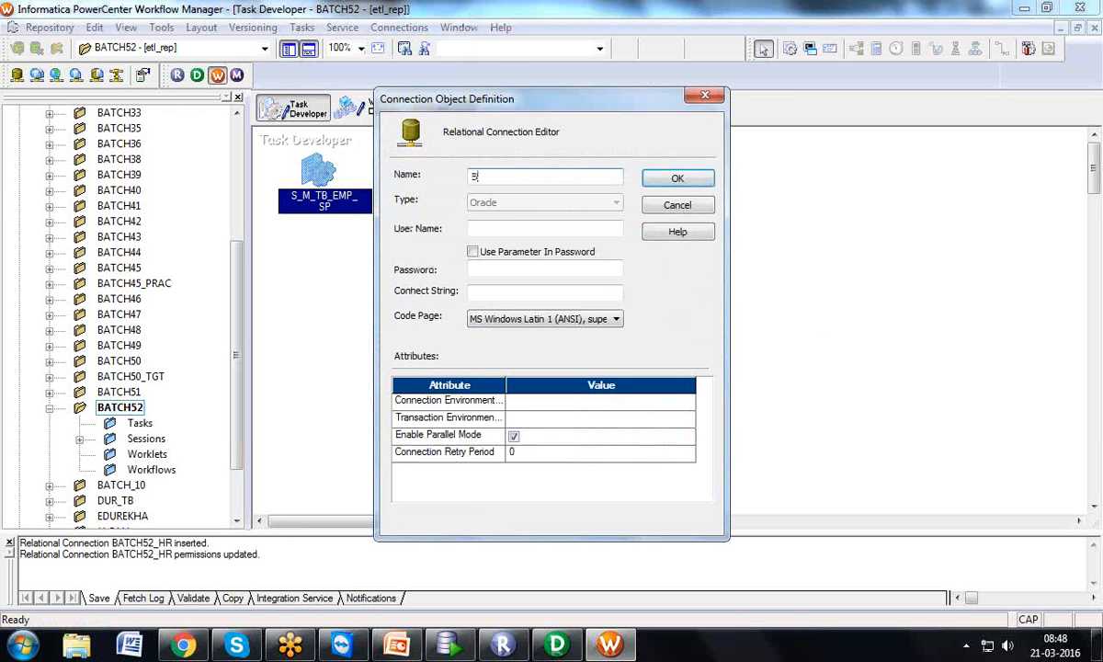
type("ATCH52")
key("Tab")
key("Tab")
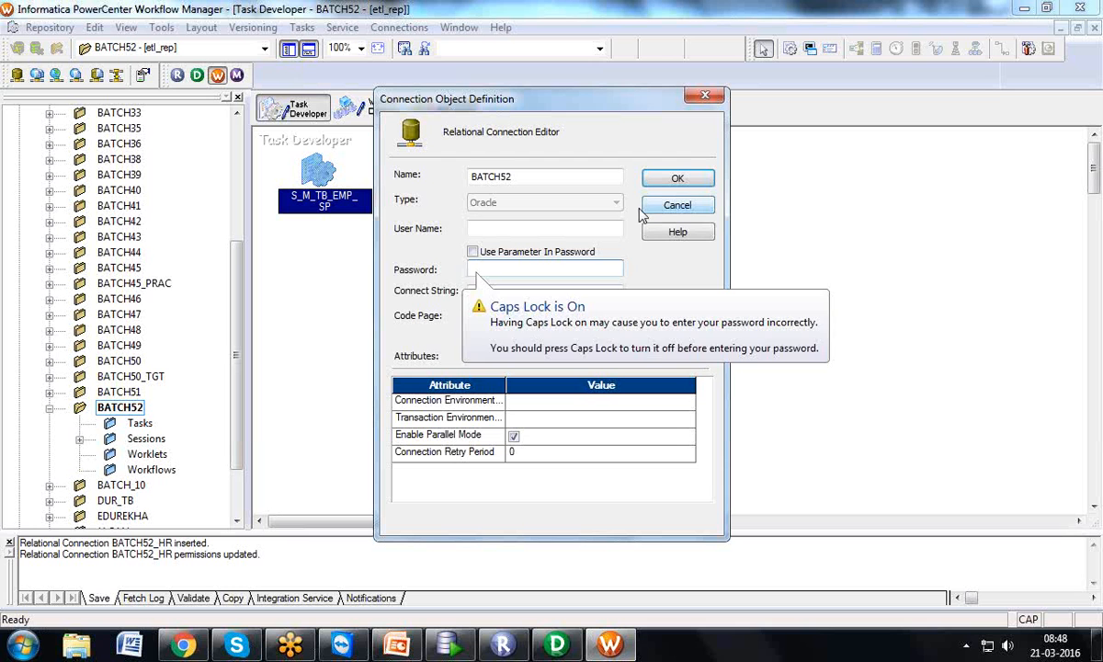
left_click(615, 225)
type("BATCH")
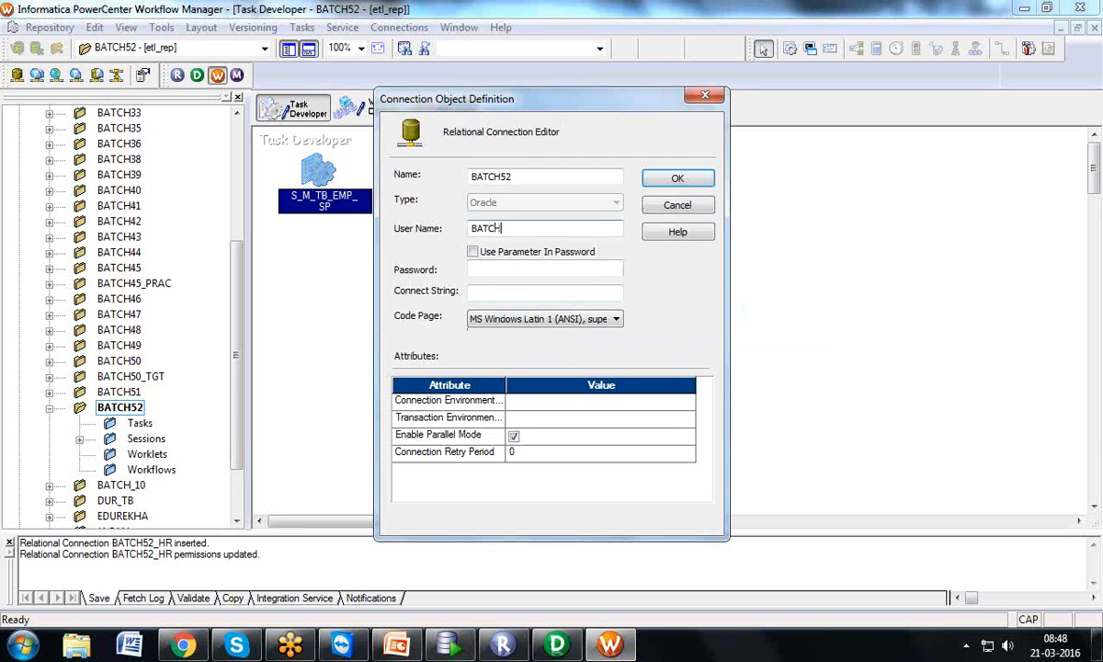
type("52_T")
key("Tab")
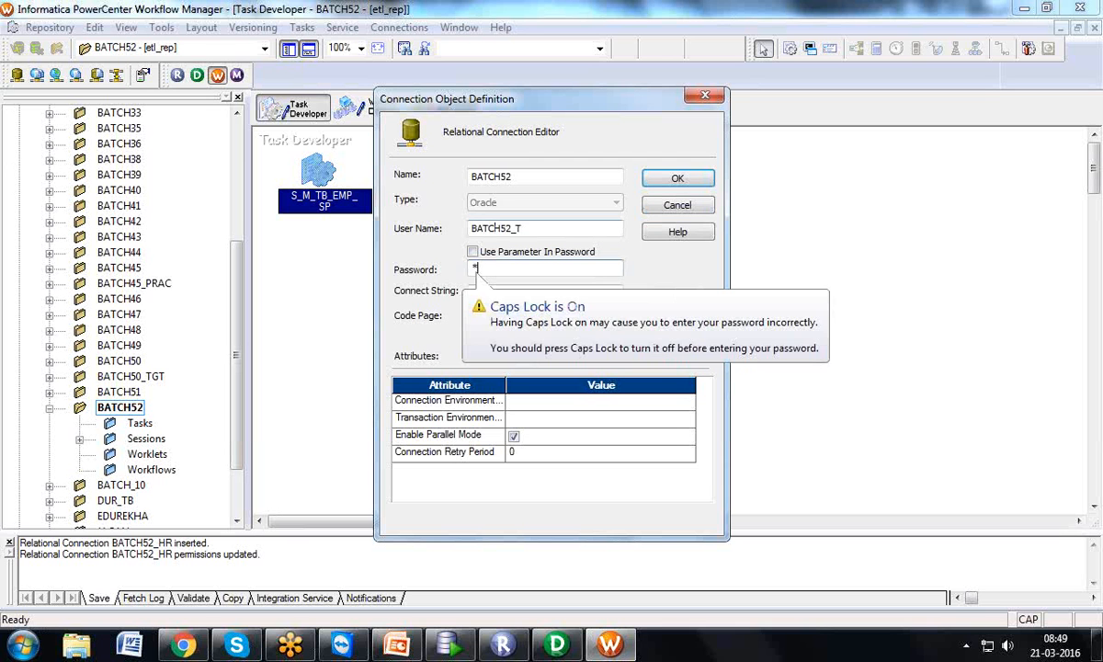
type("********")
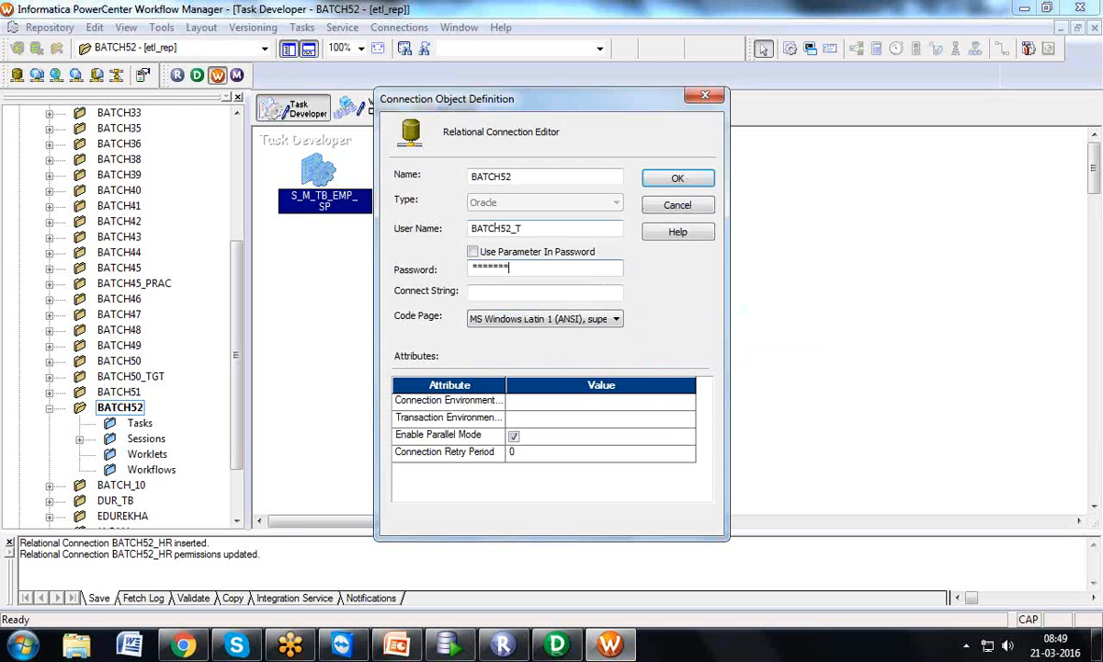
type("*")
key("Tab")
type("XE")
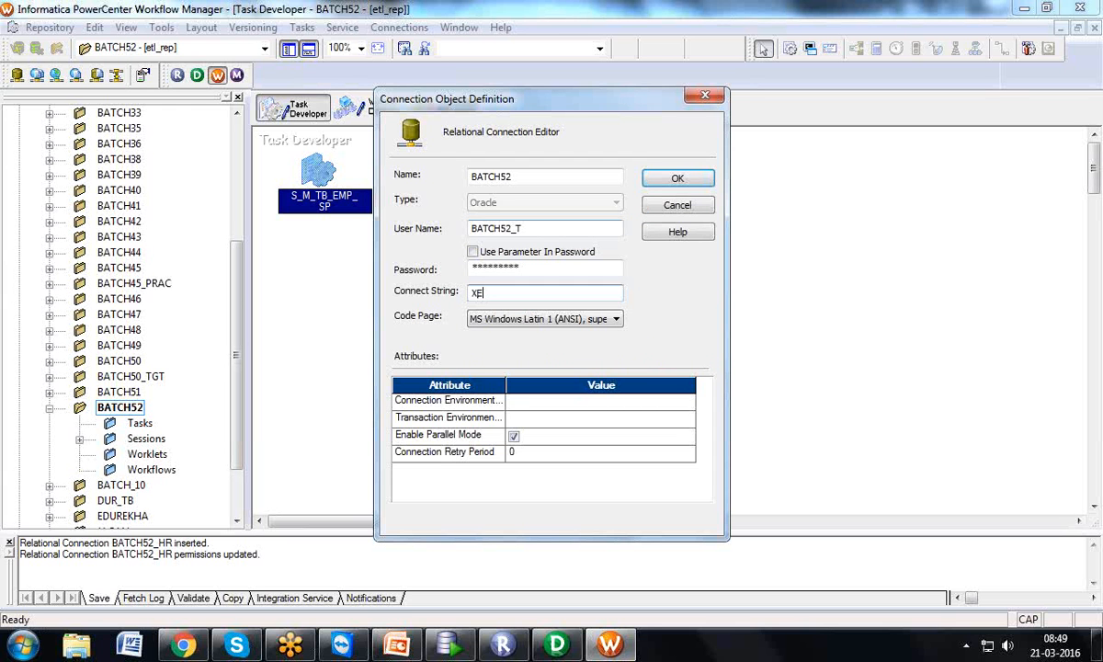
left_click(678, 177)
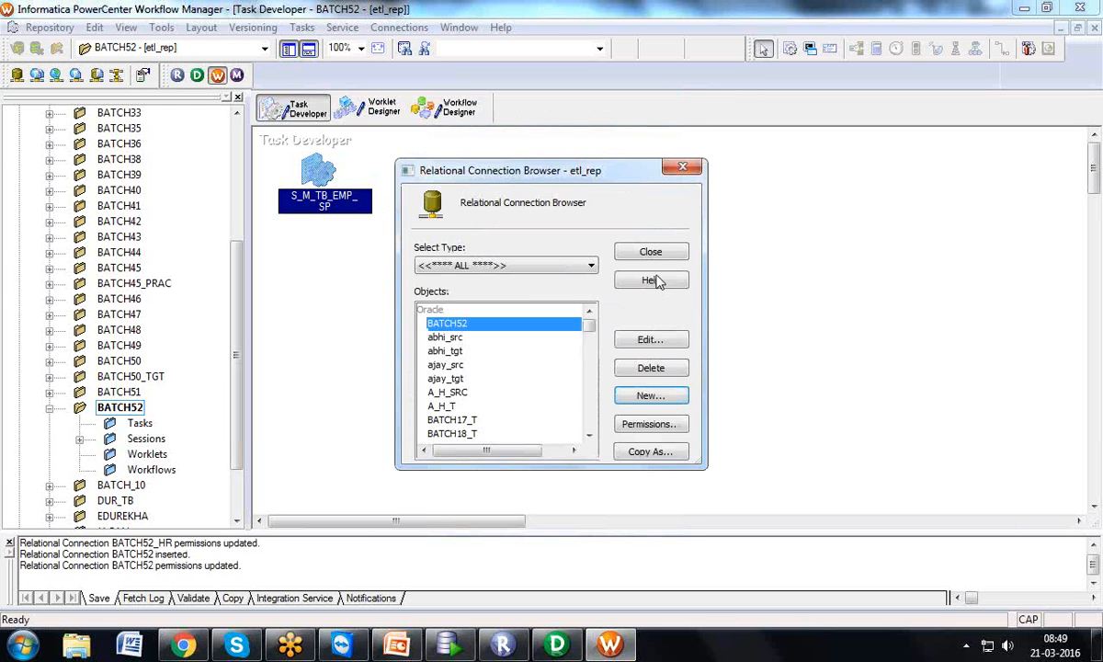
left_click(660, 253)
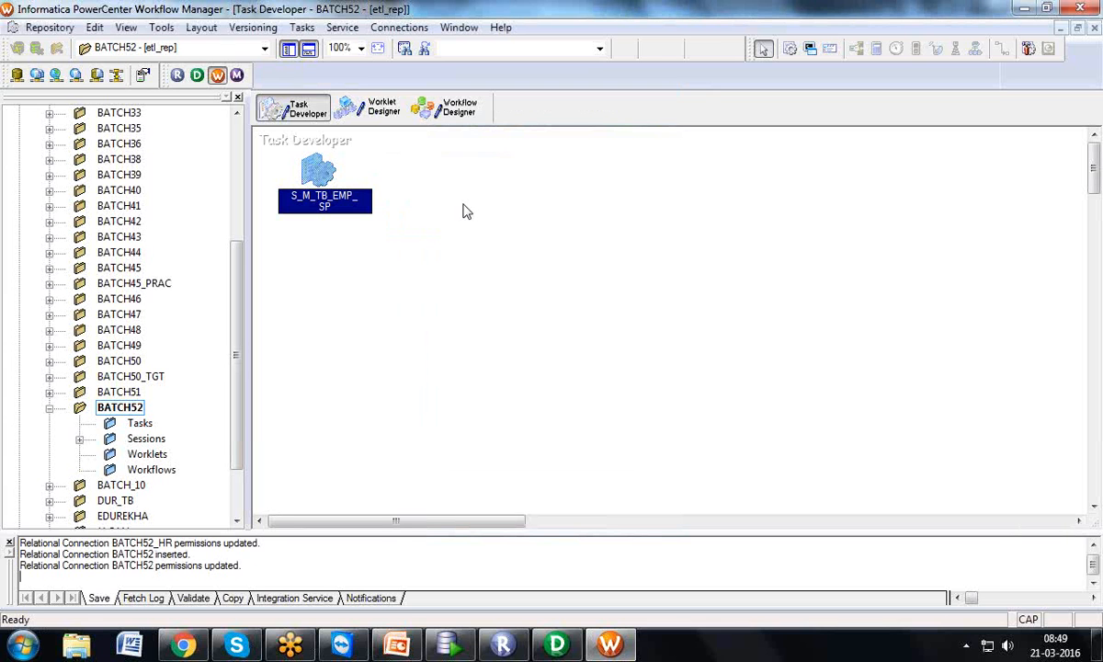
Reopen session S_M_TB_EMP_SP and set the SQ_EMP source connection to BATCH52_HR
mouse_move(342, 180)
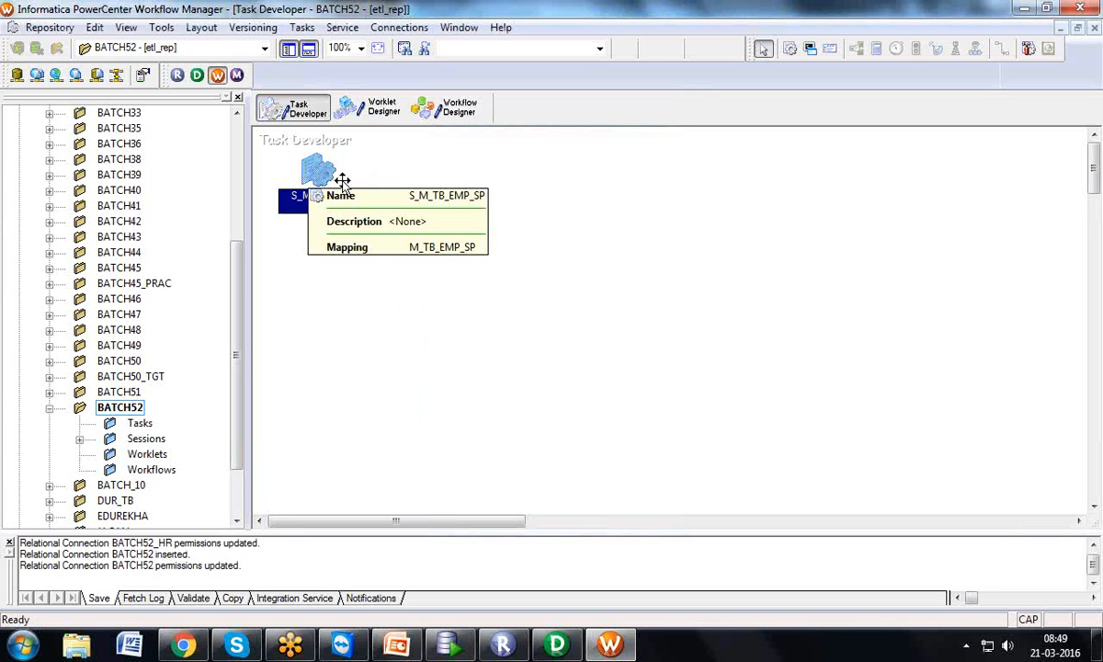
double_click(339, 177)
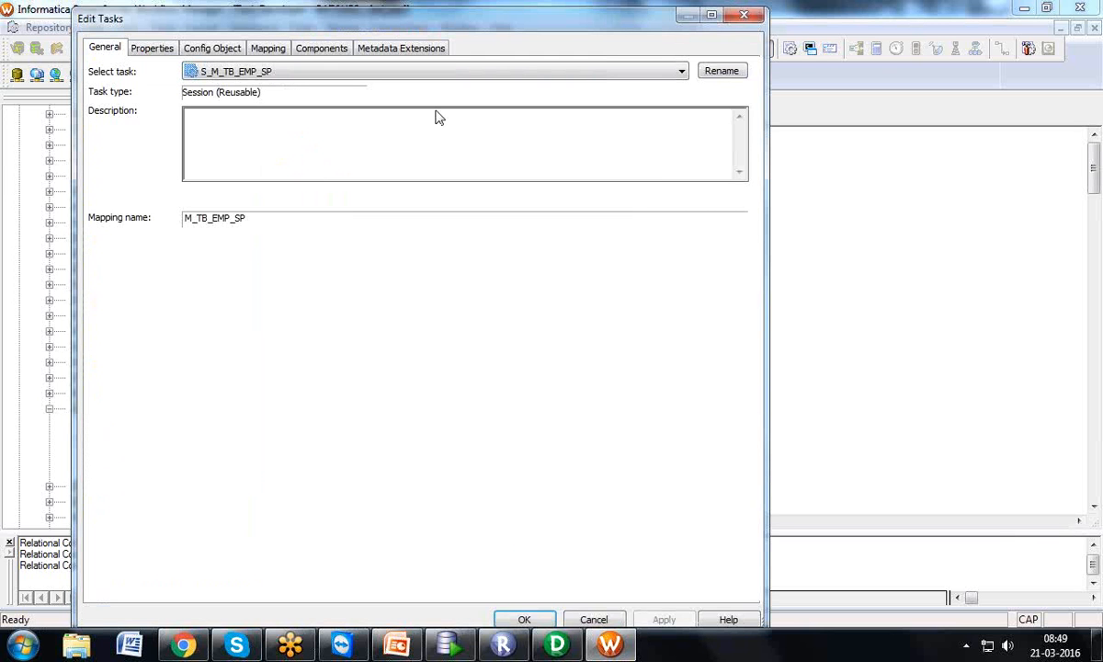
left_click(735, 18)
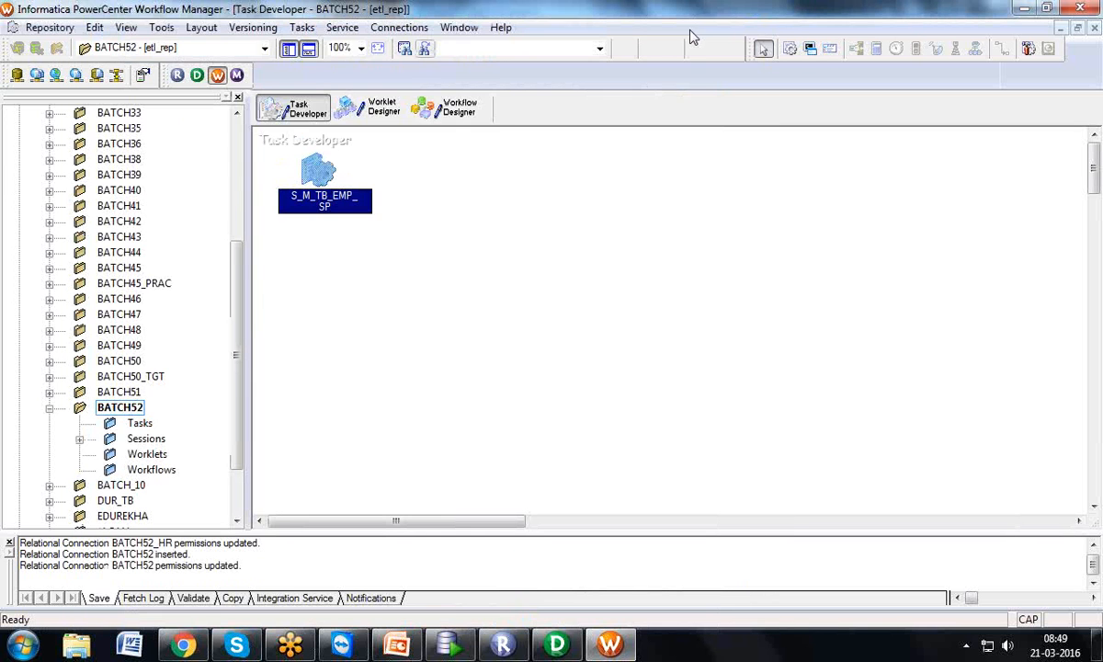
left_click(396, 28)
left_click(382, 168)
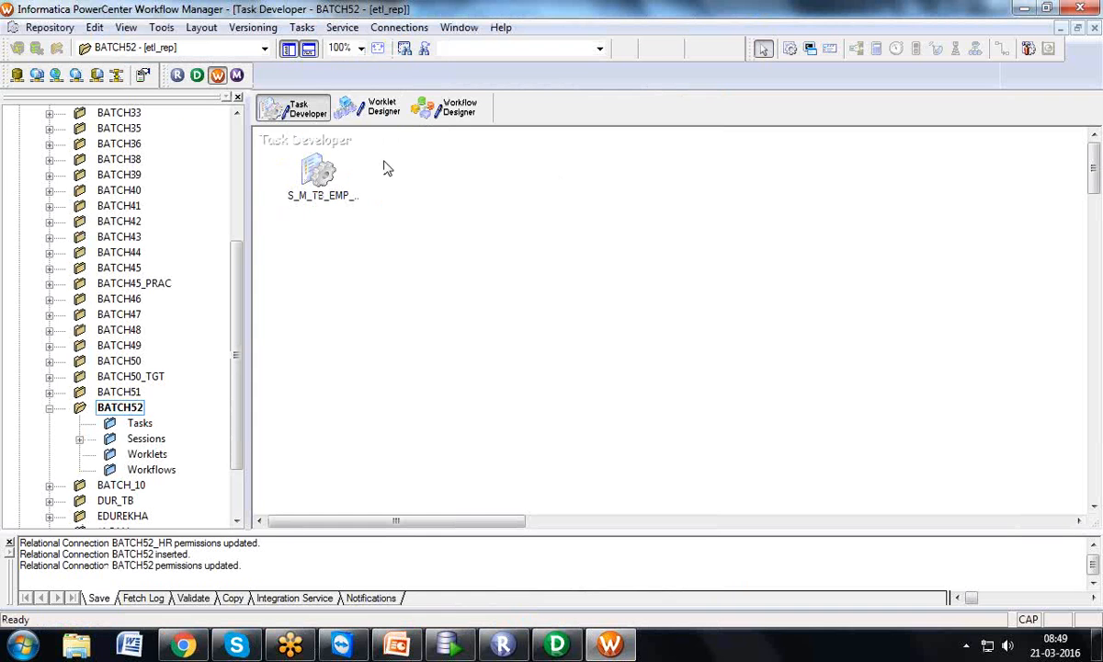
double_click(318, 166)
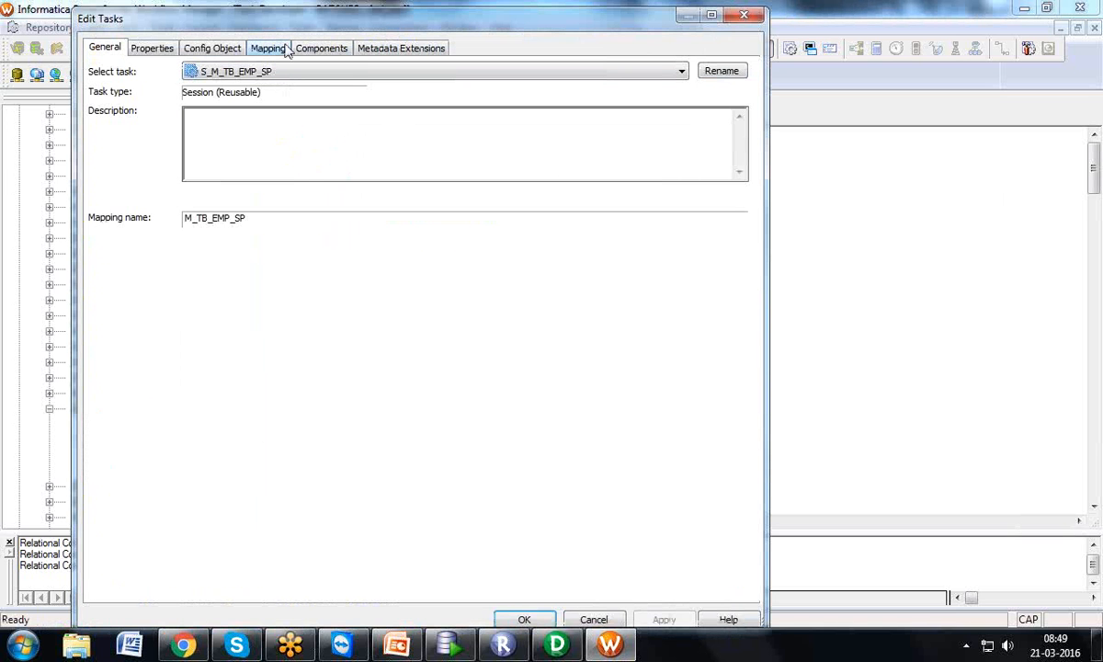
left_click(269, 48)
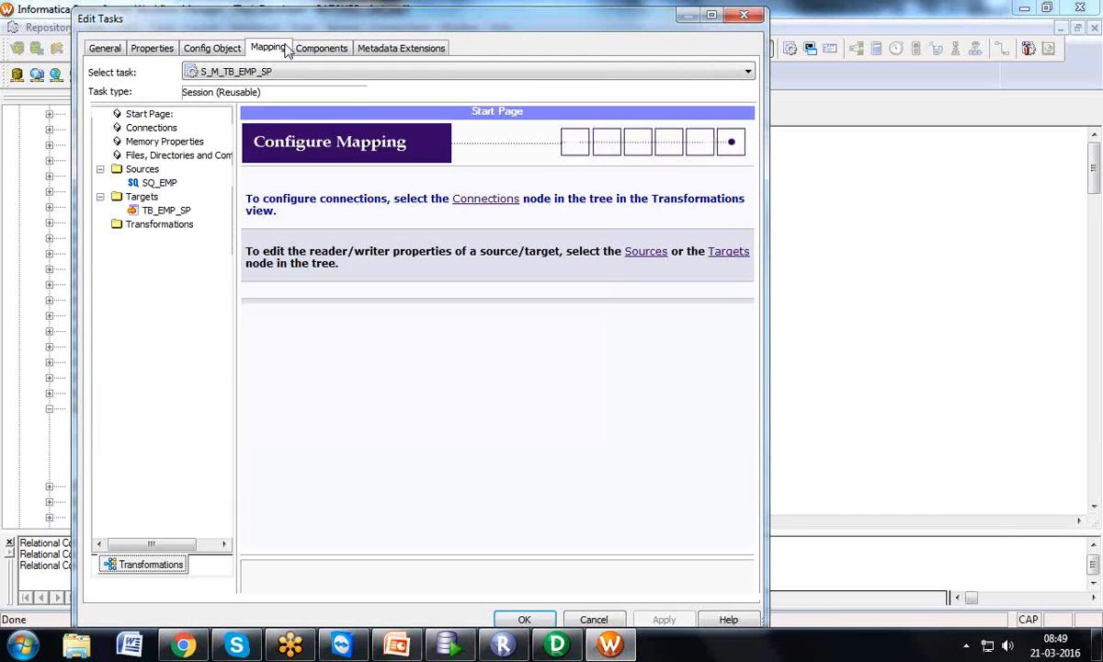
left_click(161, 183)
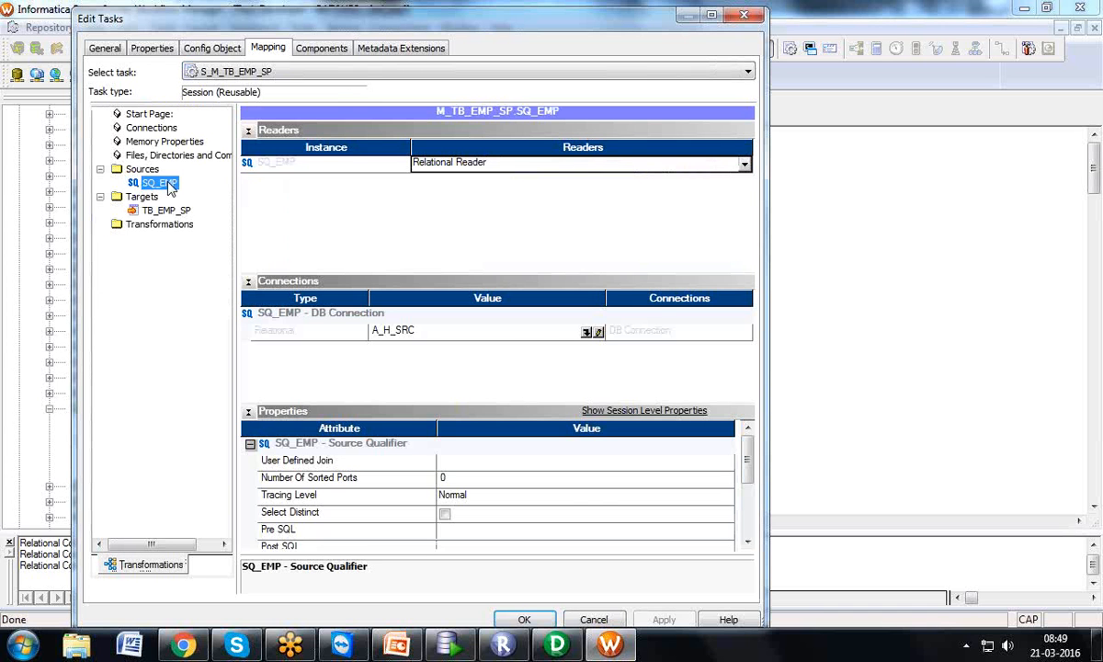
left_click(586, 333)
left_click(586, 333)
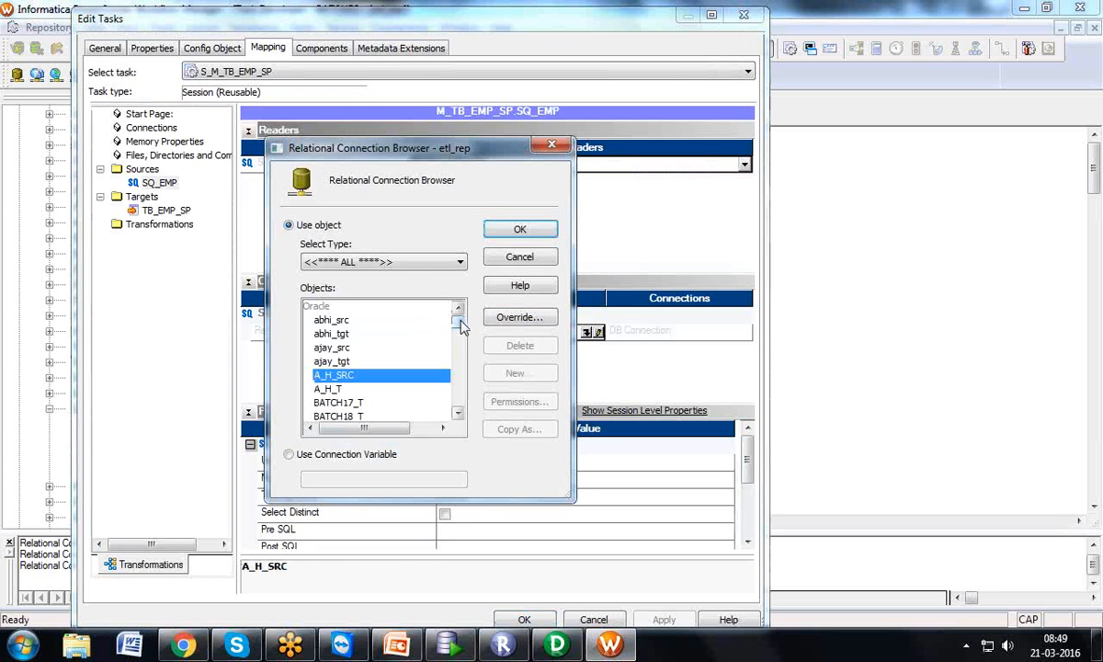
left_click_drag(458, 319, 463, 365)
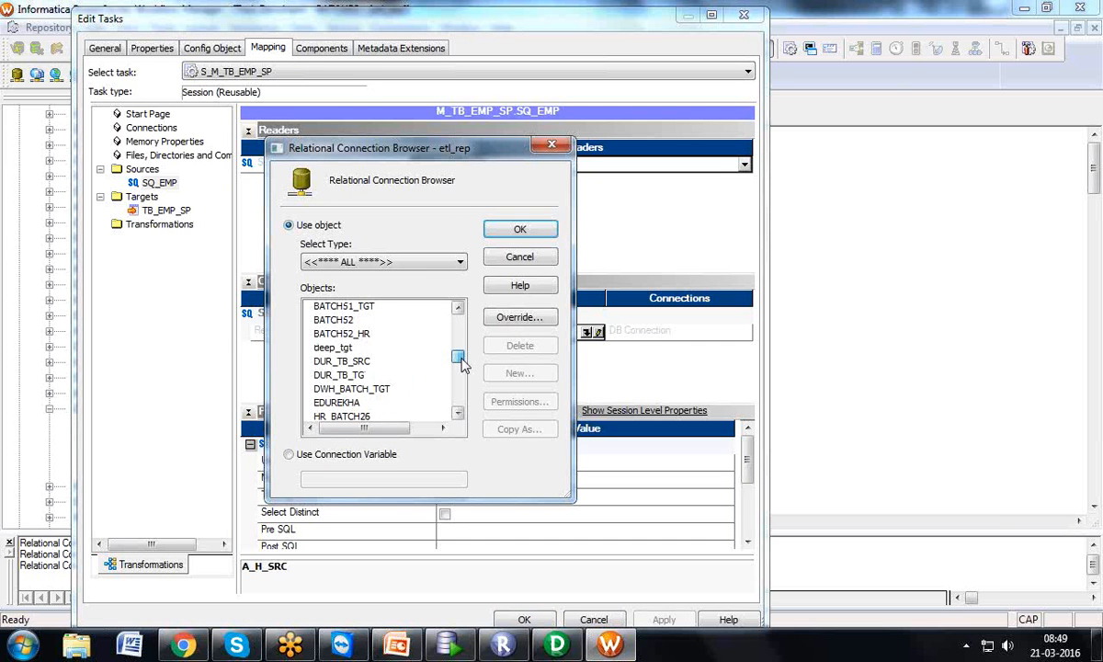
left_click(370, 336)
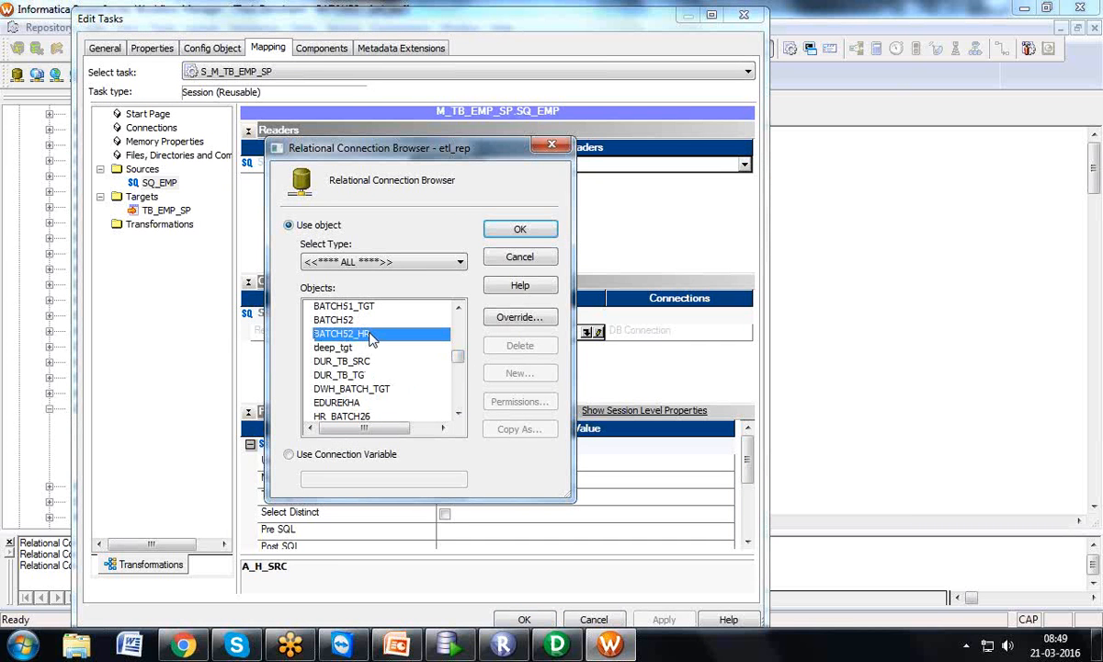
left_click(506, 232)
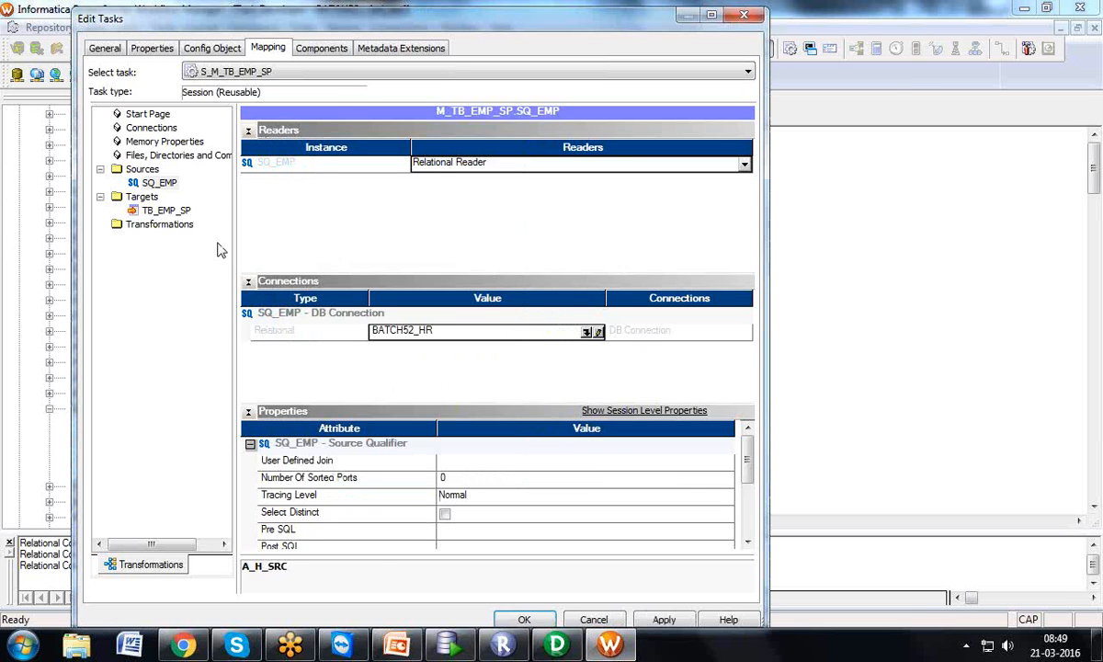
Set the TB_EMP_SP target connection to BATCH52 and apply the session edits
left_click(180, 213)
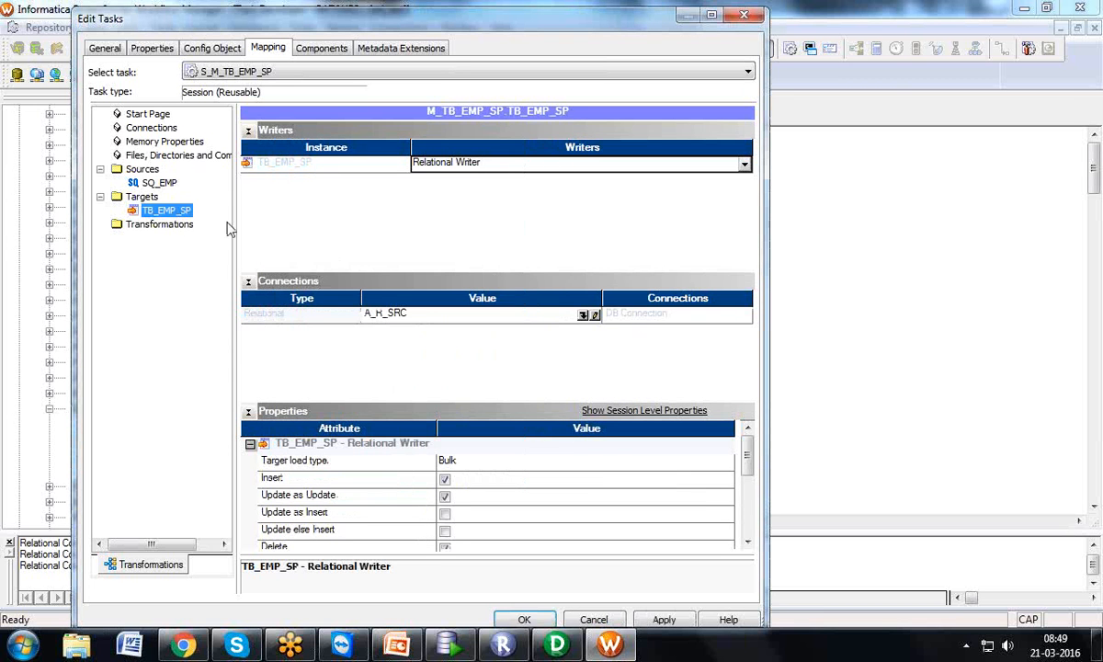
left_click(583, 315)
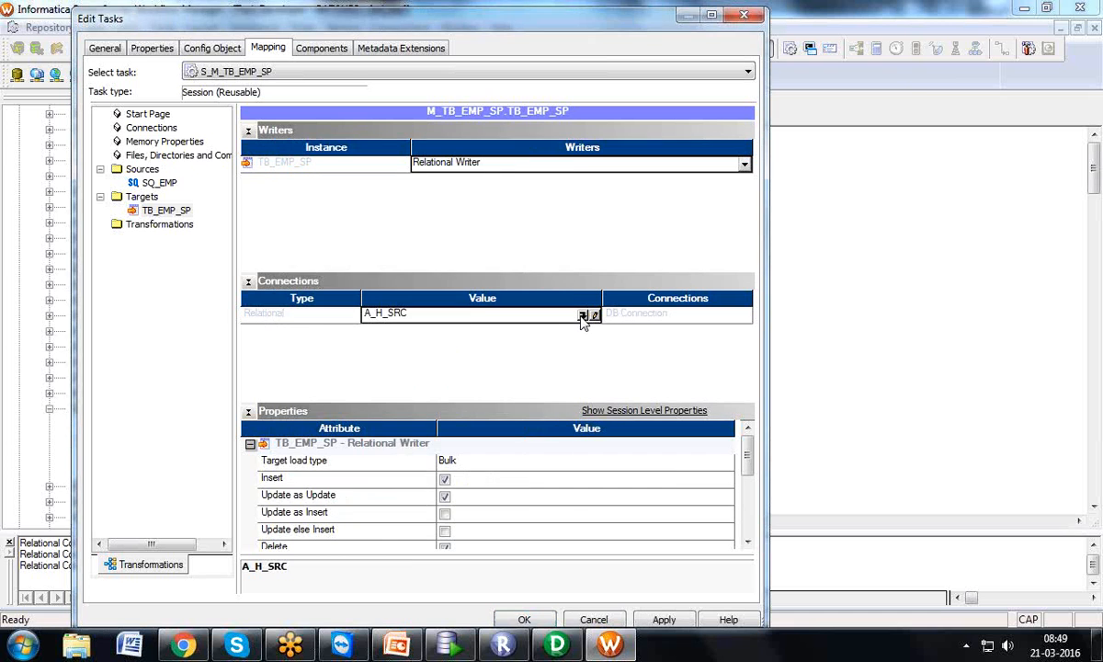
left_click_drag(463, 325, 471, 361)
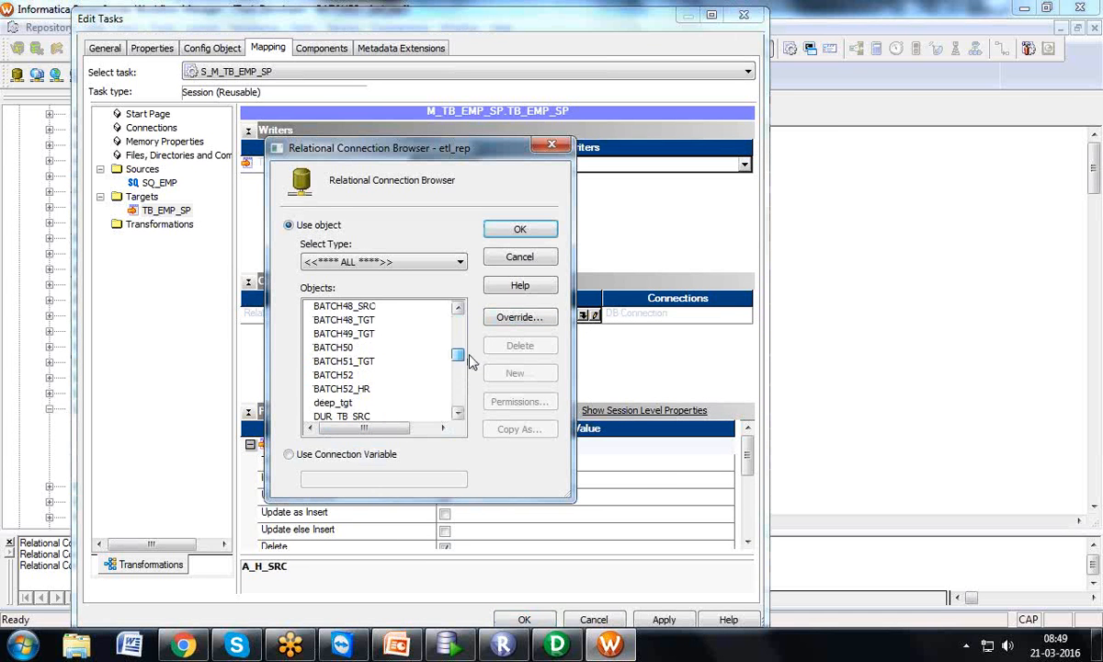
left_click(356, 375)
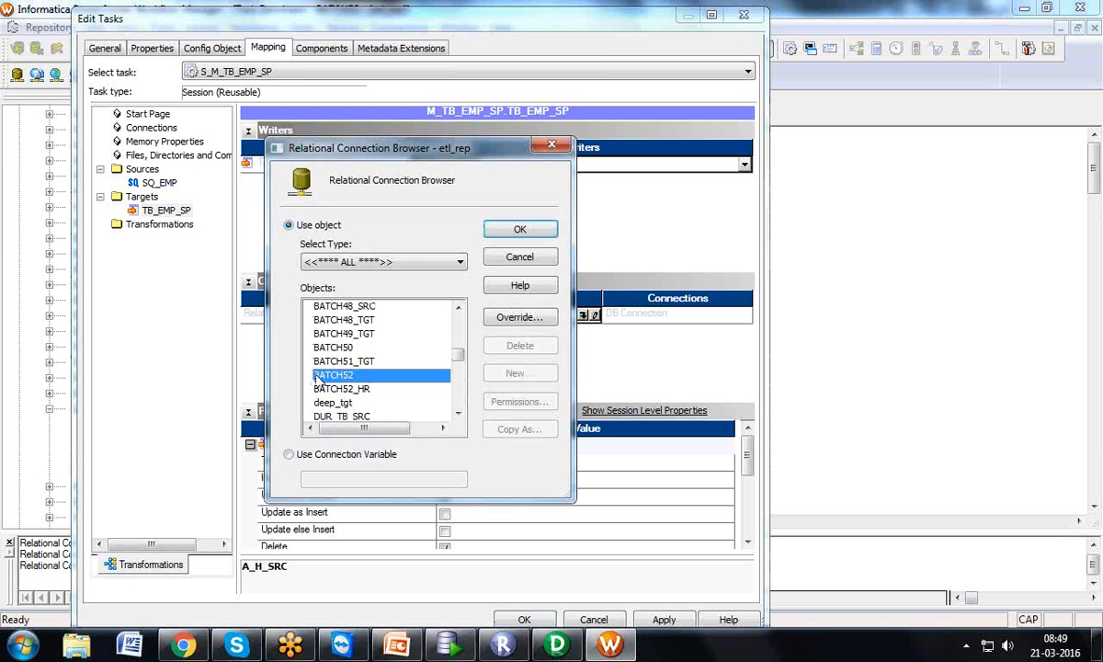
left_click(517, 317)
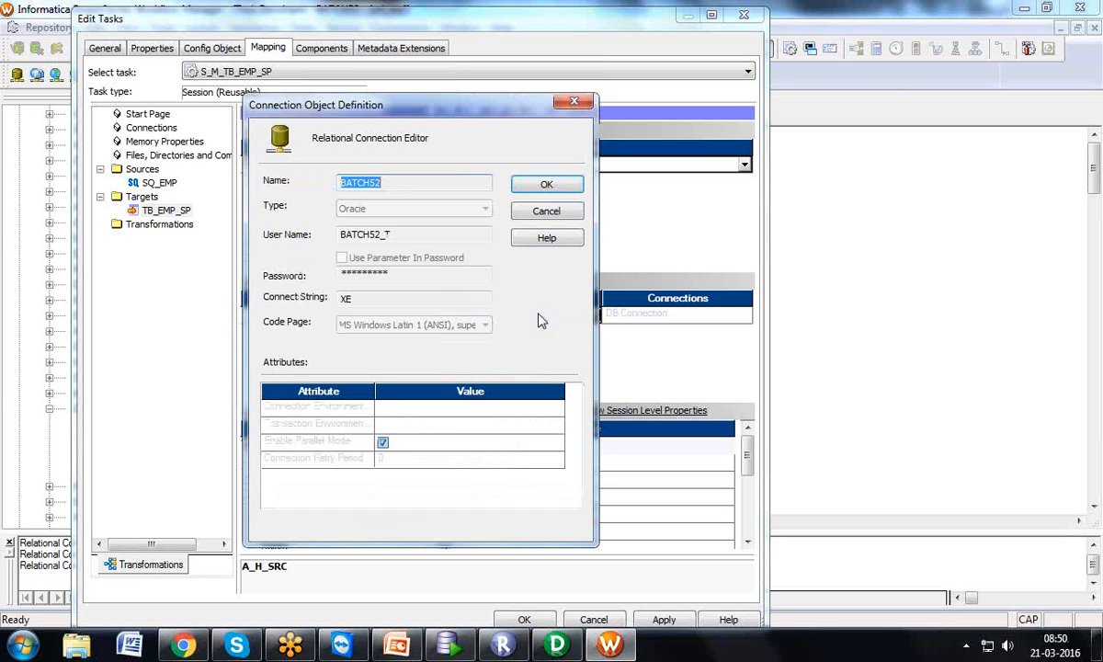
key("Tab")
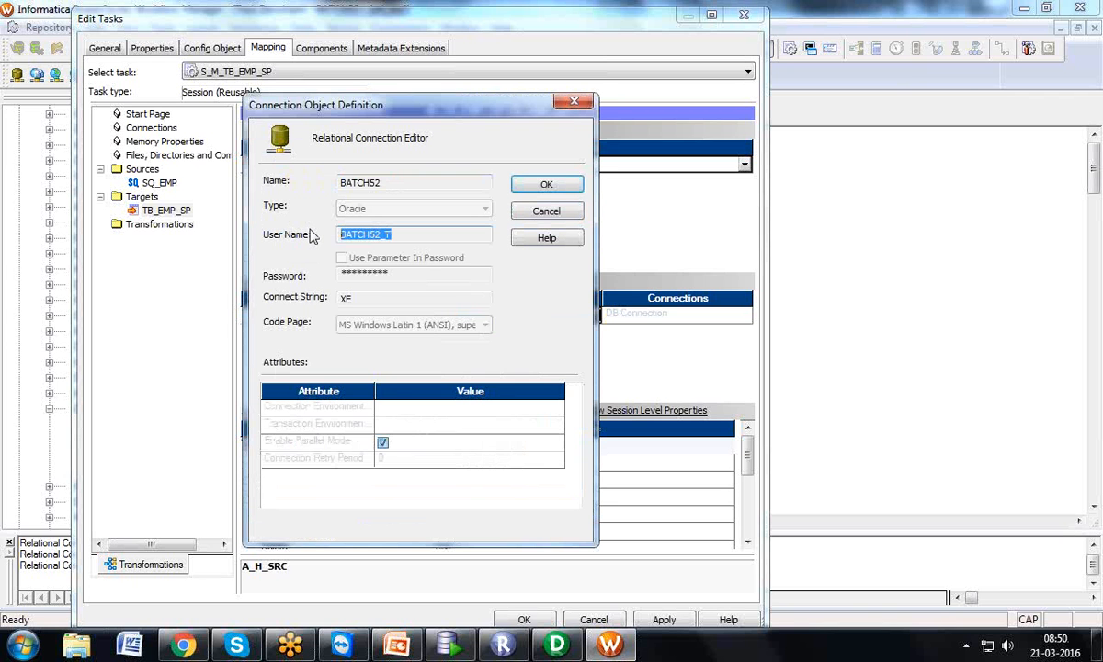
left_click(524, 209)
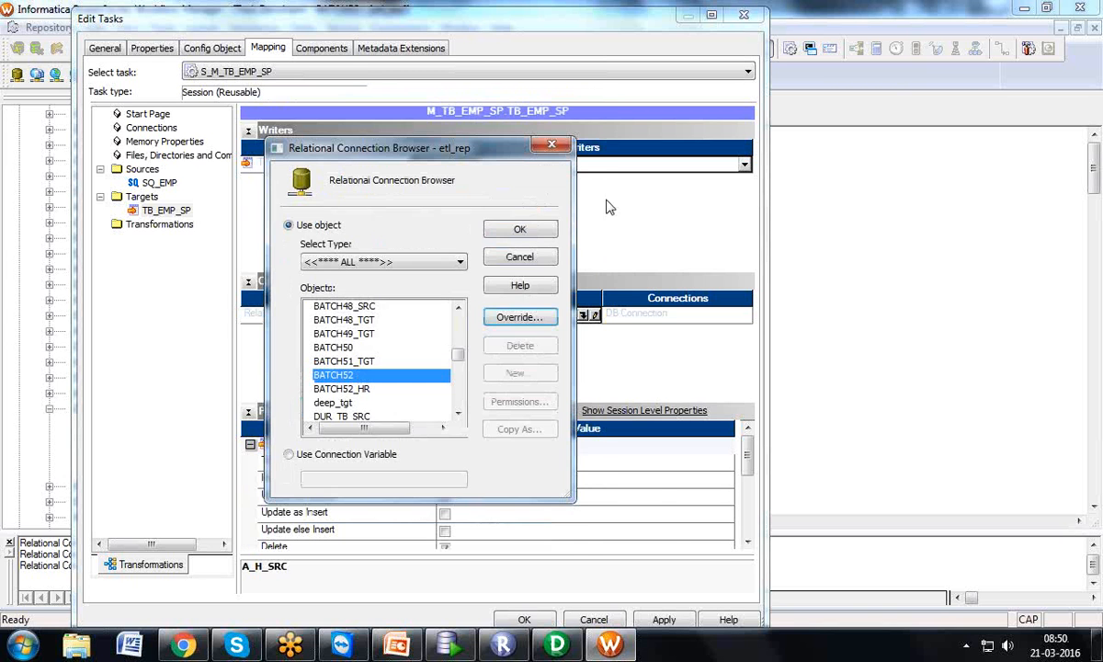
left_click(536, 232)
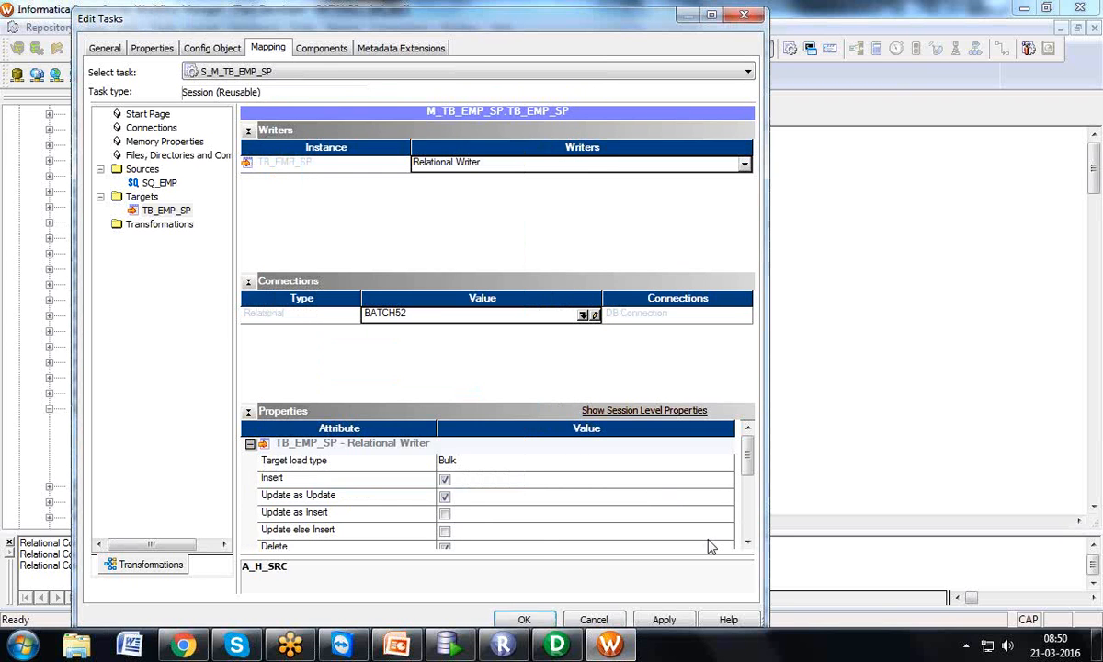
left_click(674, 623)
left_click(524, 619)
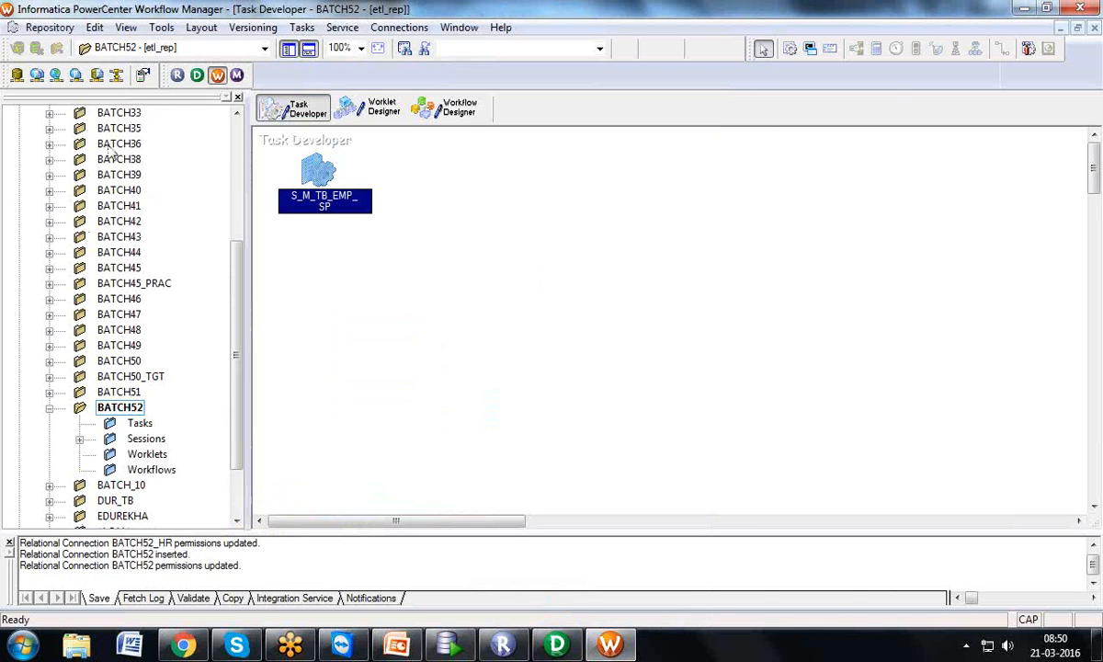
Save session S_M_TB_EMP_SP to the repository and switch to the Workflow Designer
left_click(50, 27)
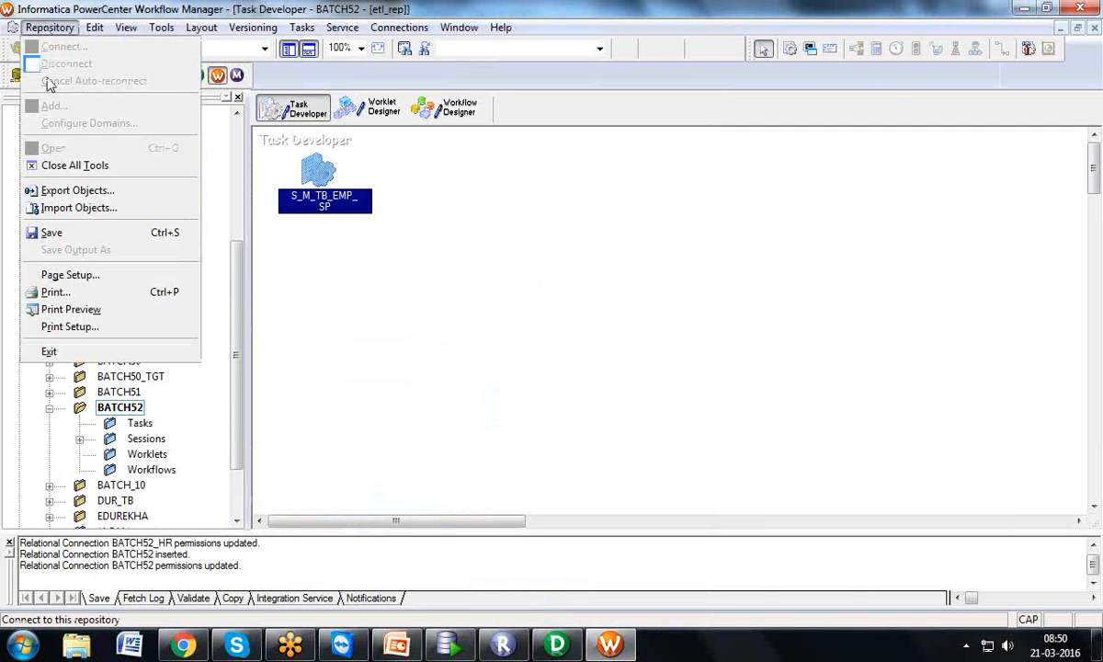
left_click(63, 232)
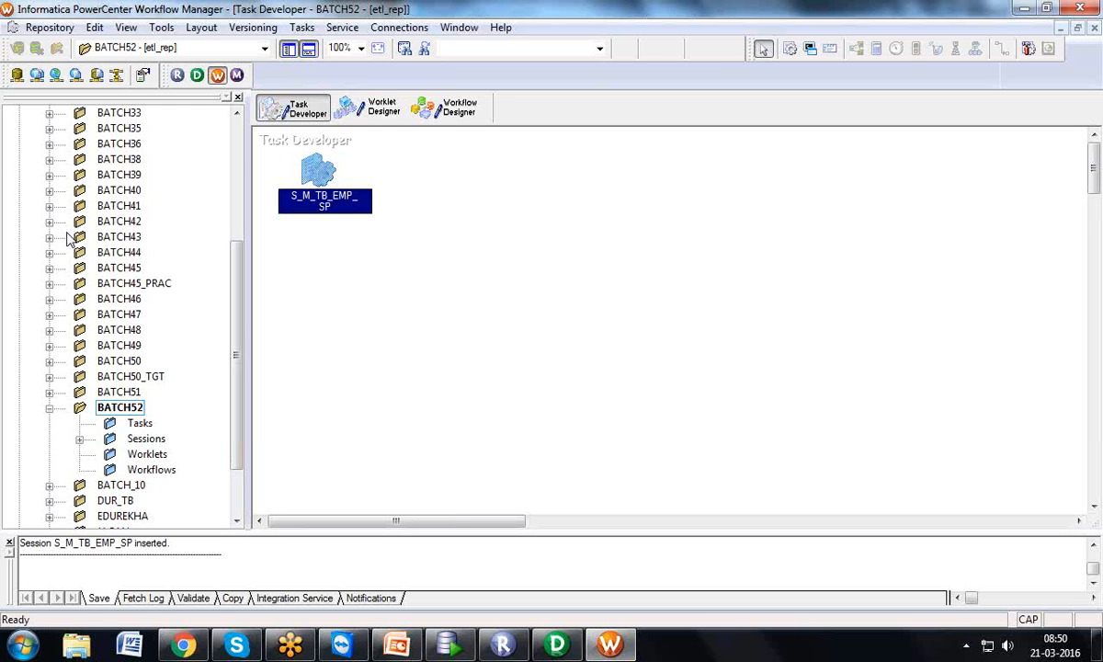
left_click(172, 30)
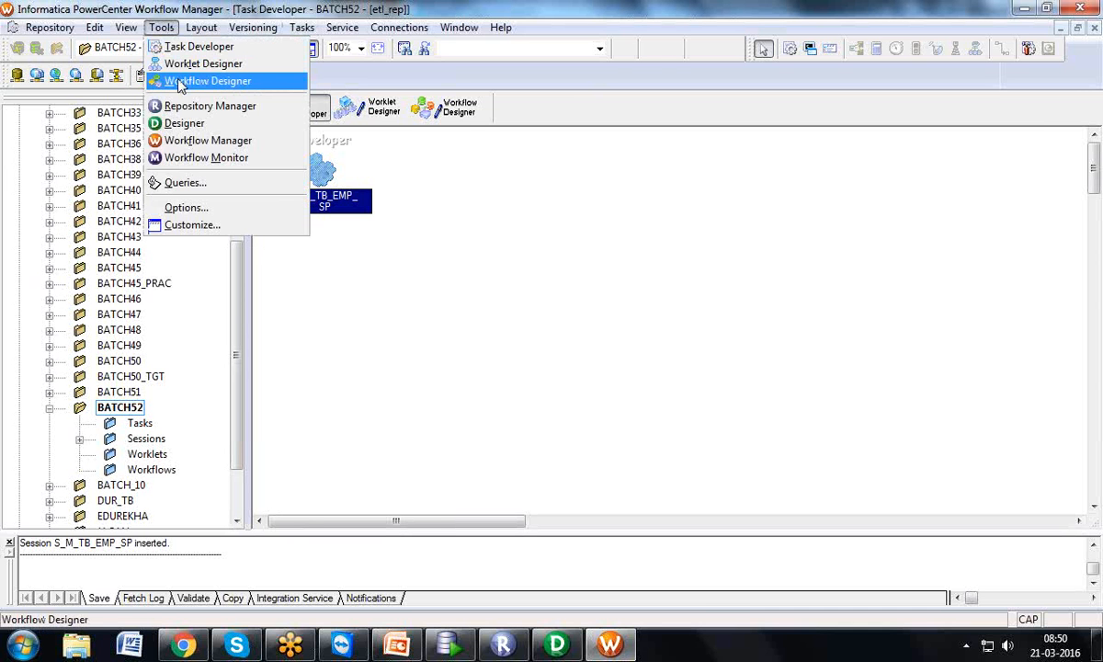
left_click(484, 193)
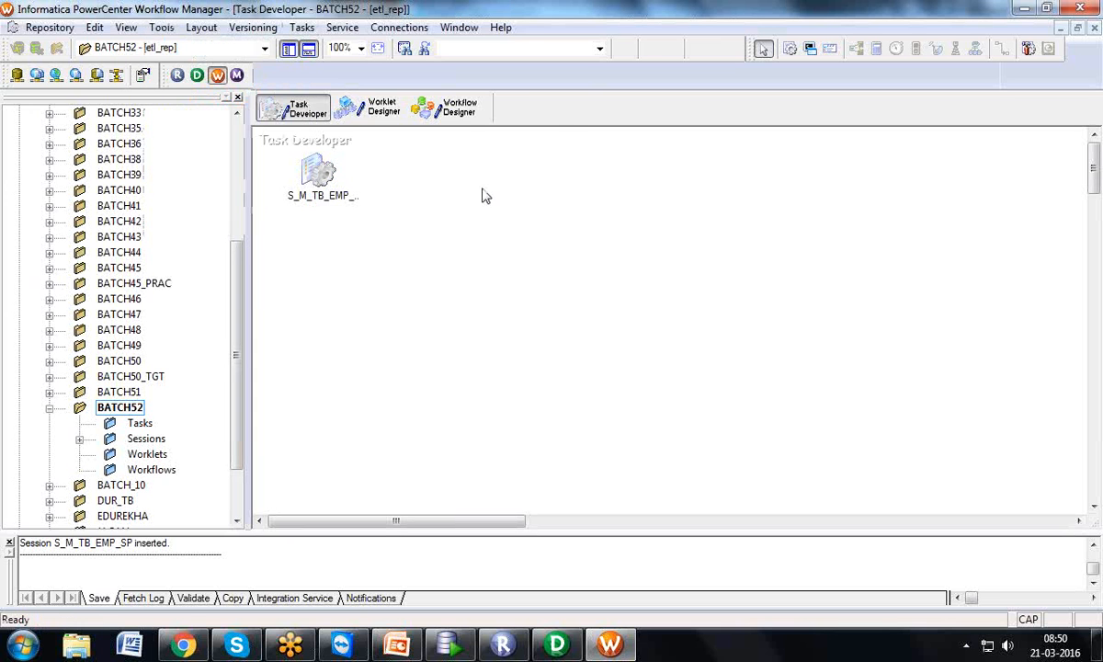
left_click(460, 108)
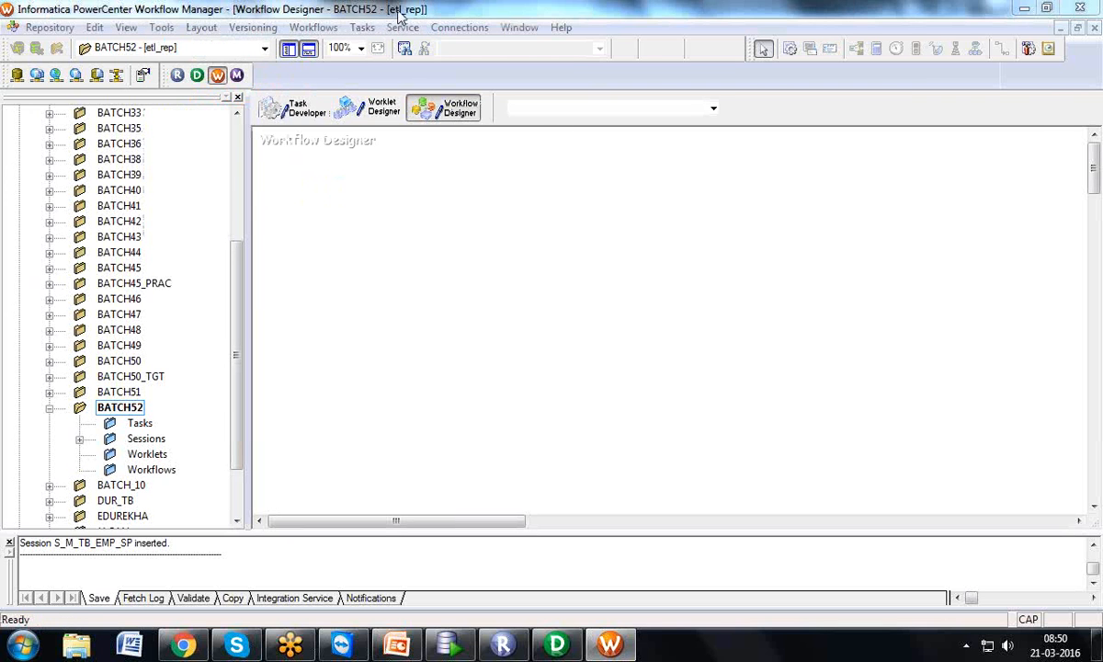
Create the new workflow WF_S_M_TB_EMP_SP and hide the output log
left_click(313, 29)
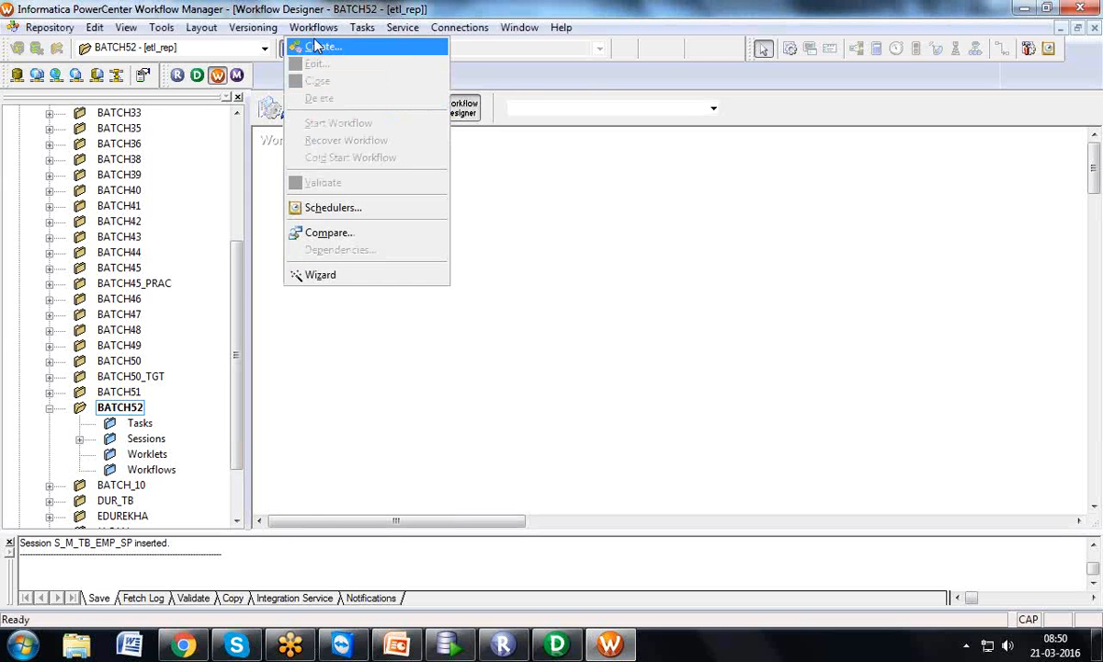
left_click(321, 46)
type("WF_")
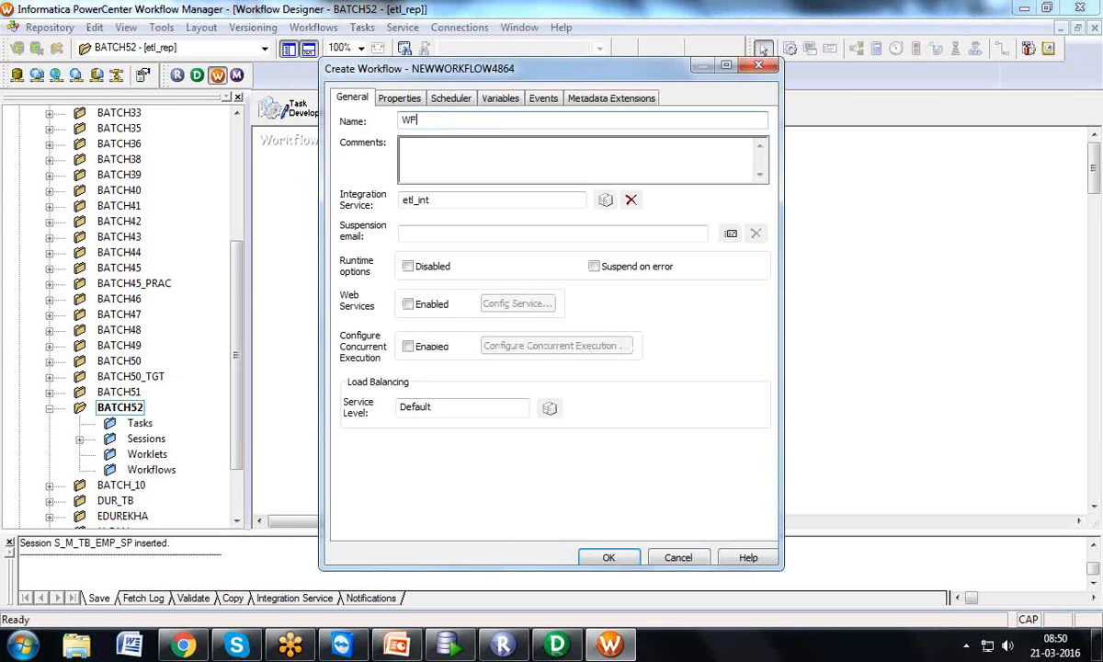
type("S_M_TB_EMP_SP")
left_click(609, 557)
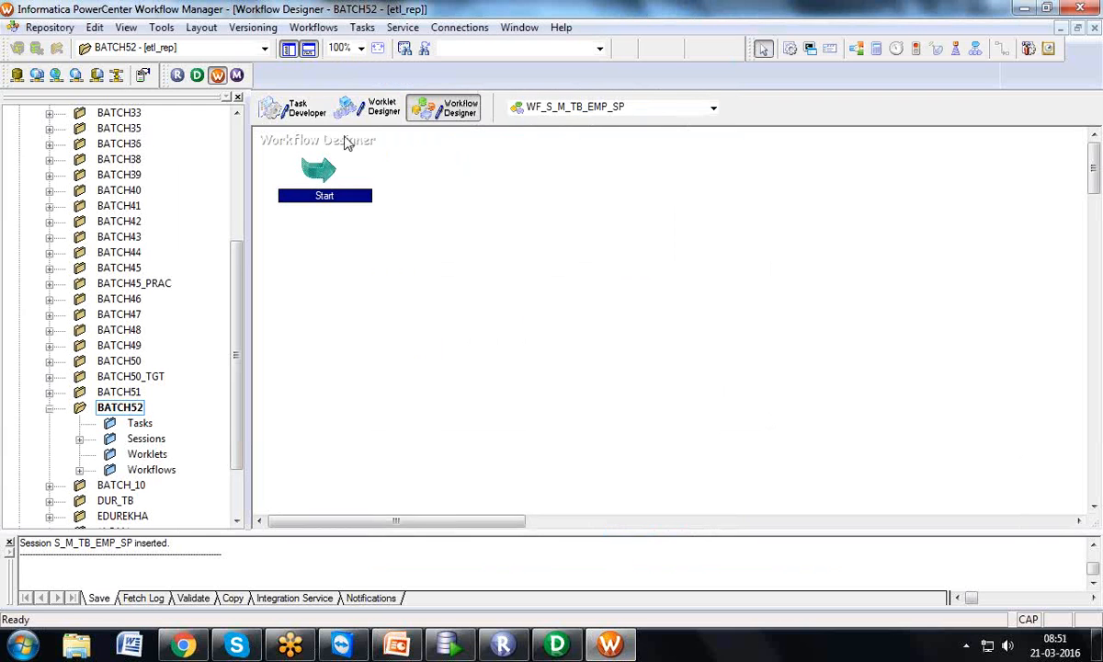
left_click(288, 49)
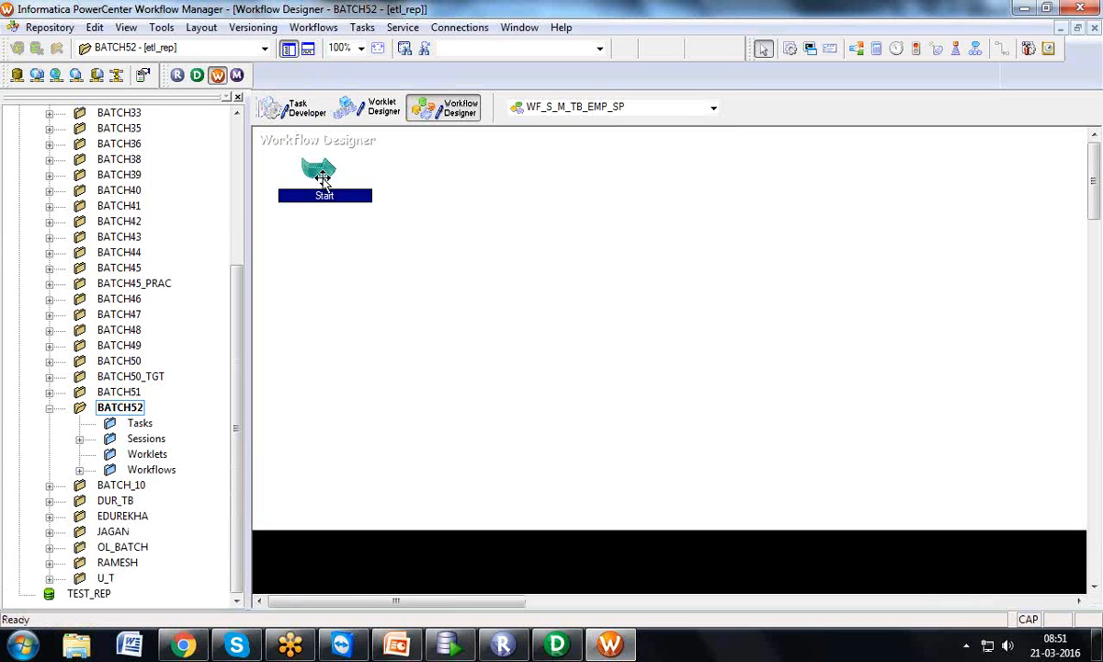
Add session S_M_TB_EMP_SP to the workflow and link Start to it
left_click(80, 440)
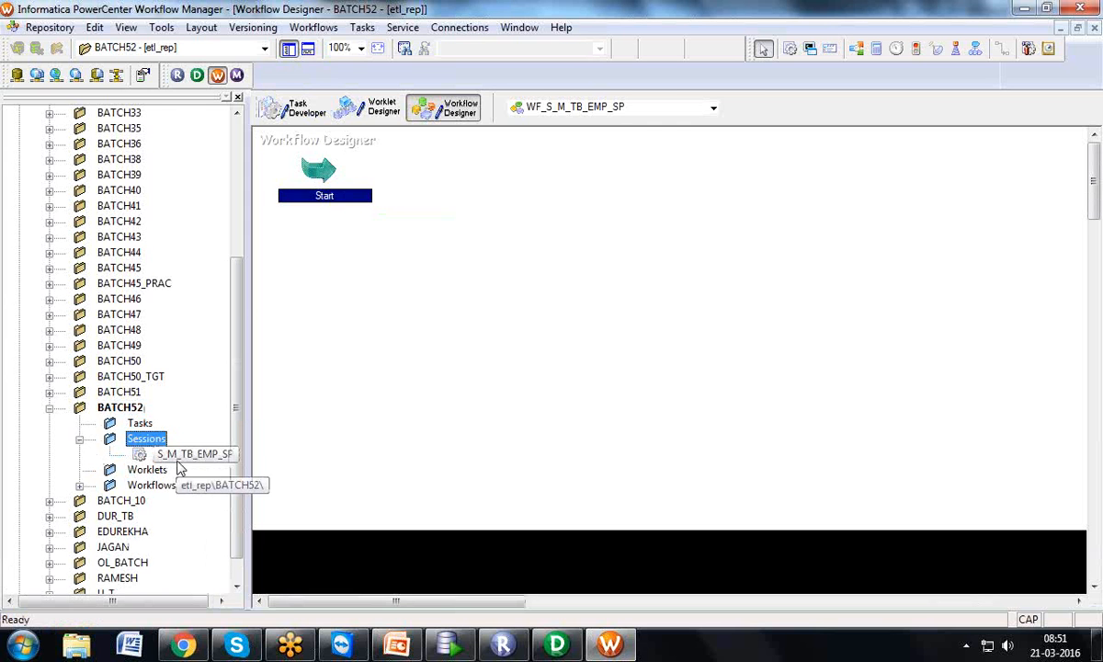
left_click_drag(188, 454, 544, 173)
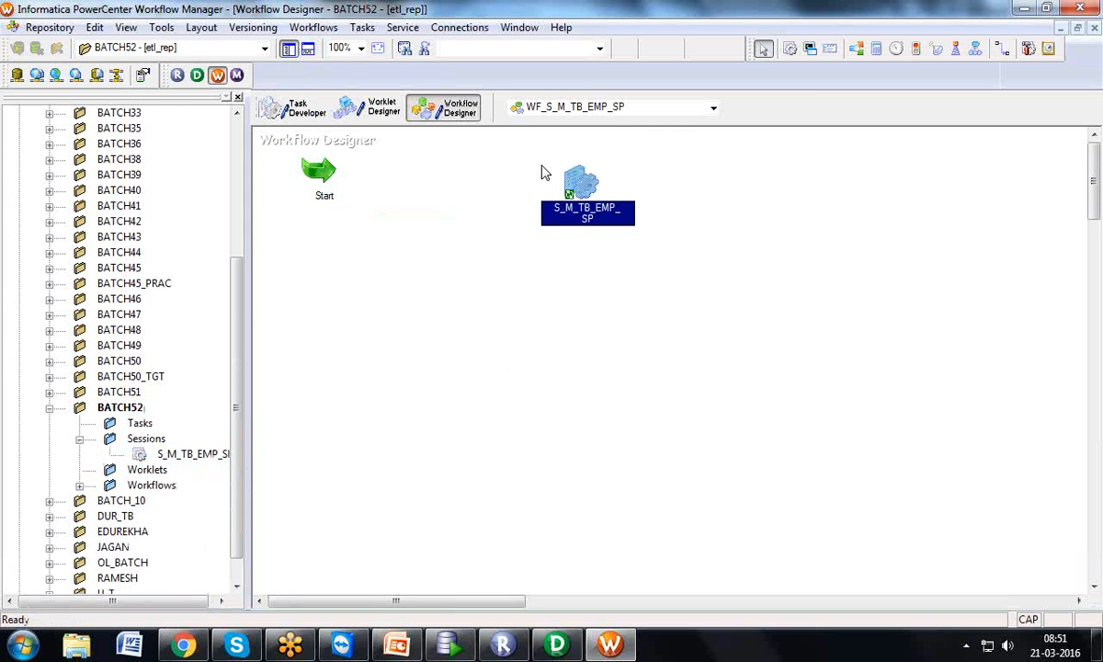
left_click(361, 27)
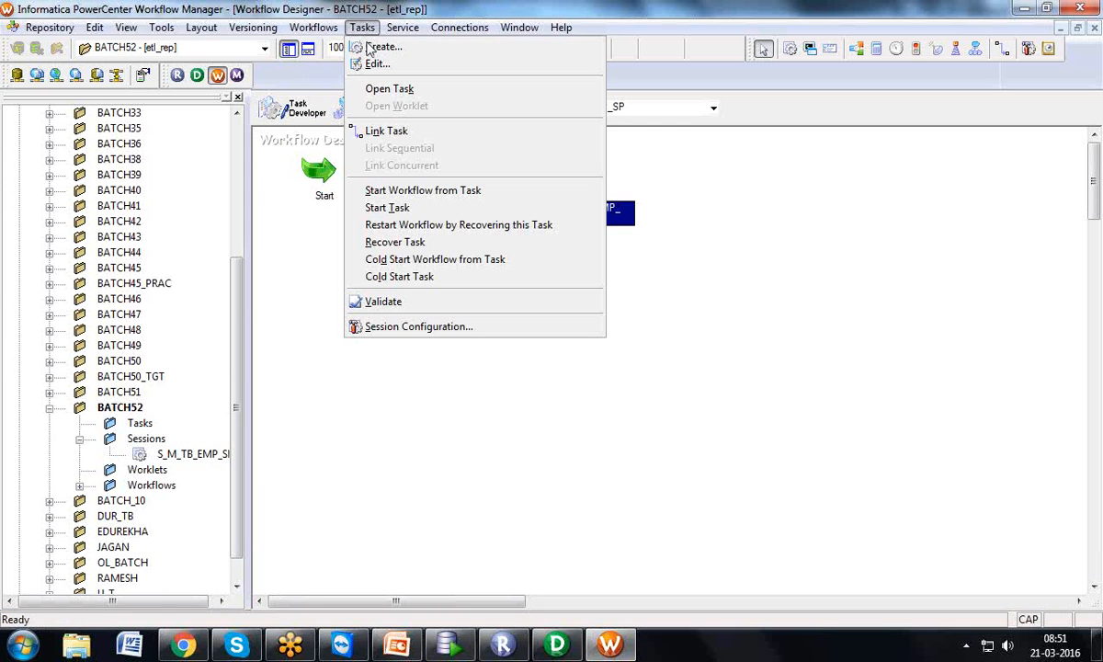
left_click(382, 131)
left_click_drag(315, 167, 568, 193)
left_click(59, 26)
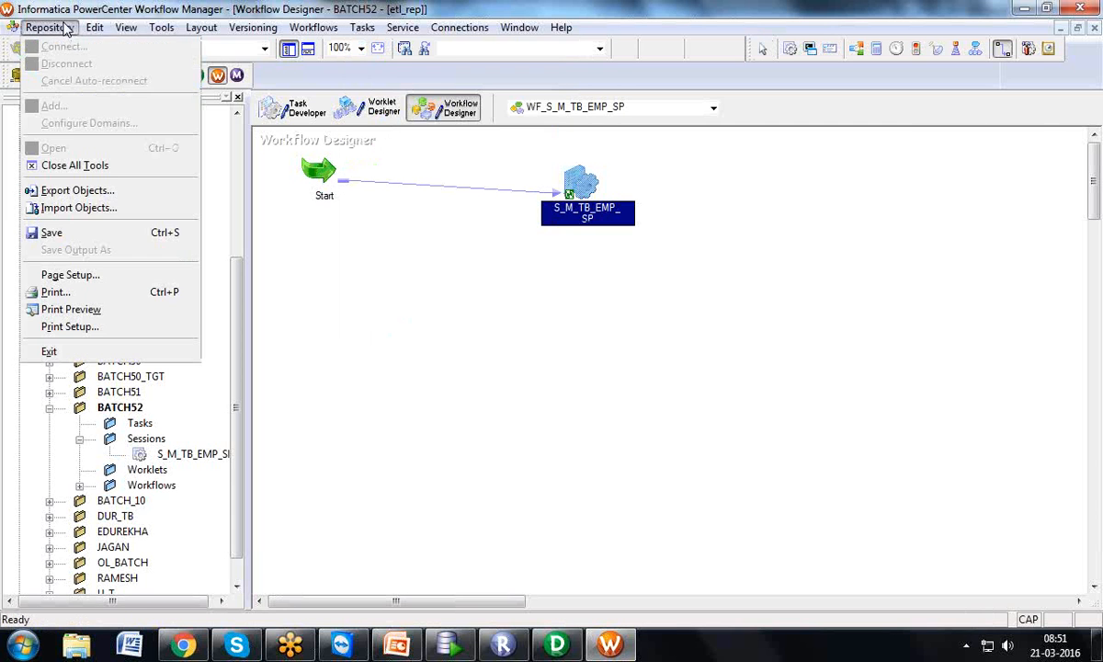
Save workflow WF_S_M_TB_EMP_SP to the repository, then return to Designer
left_click(75, 239)
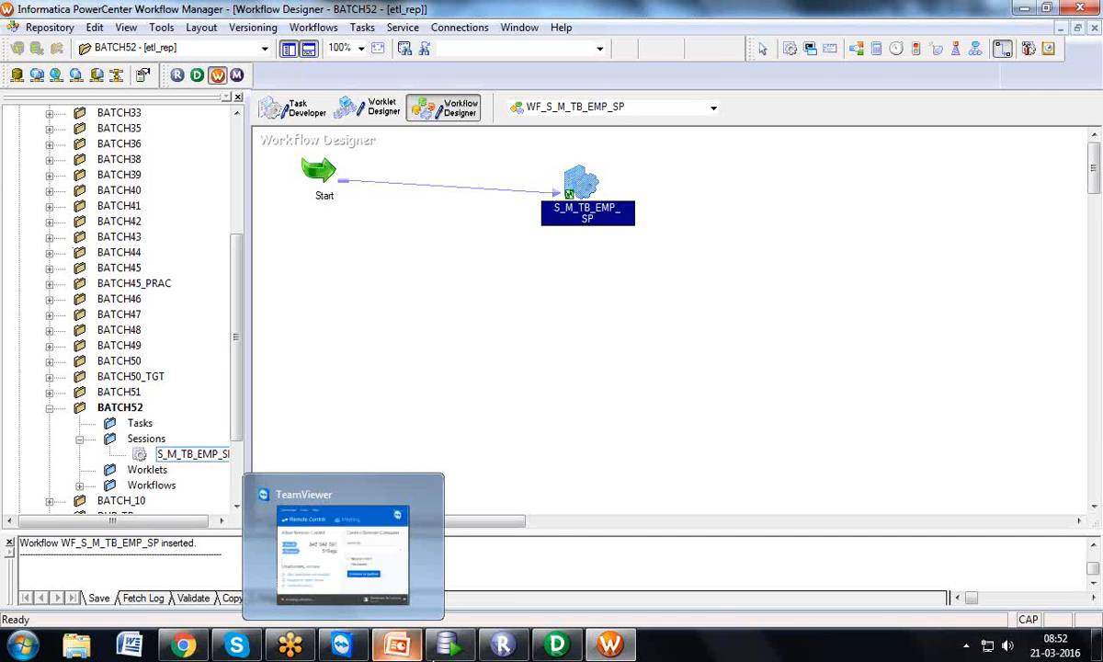
left_click(572, 644)
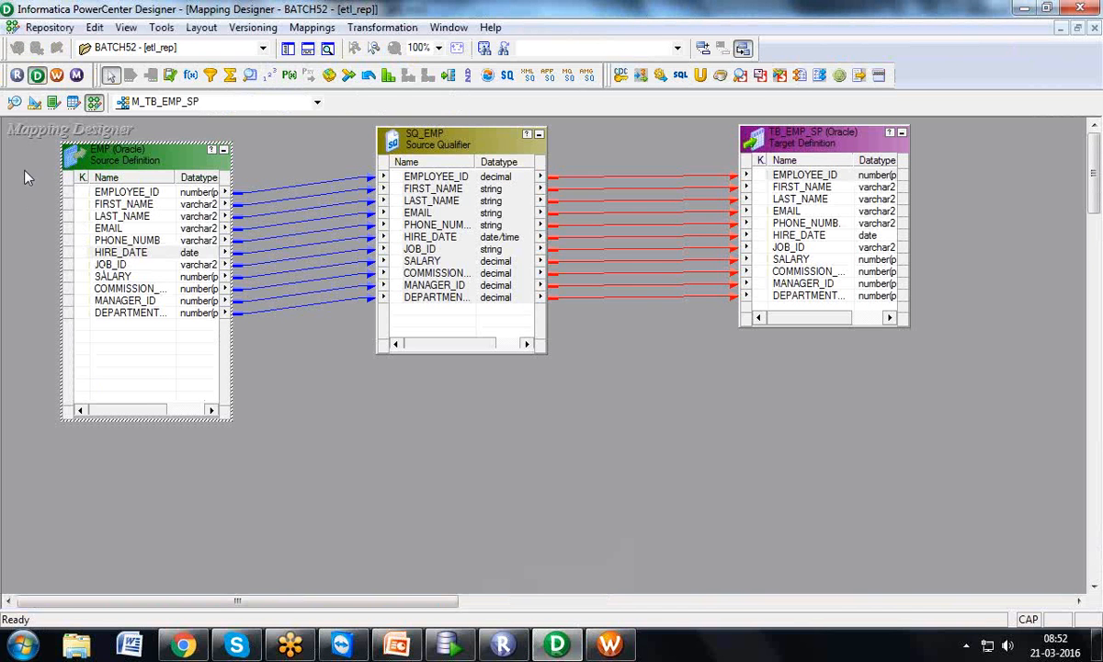
Check the EMP and TB_EMP_SP definitions, then arrange mapping M_TB_EMP_SP as iconic objects
left_click(14, 102)
left_click(34, 103)
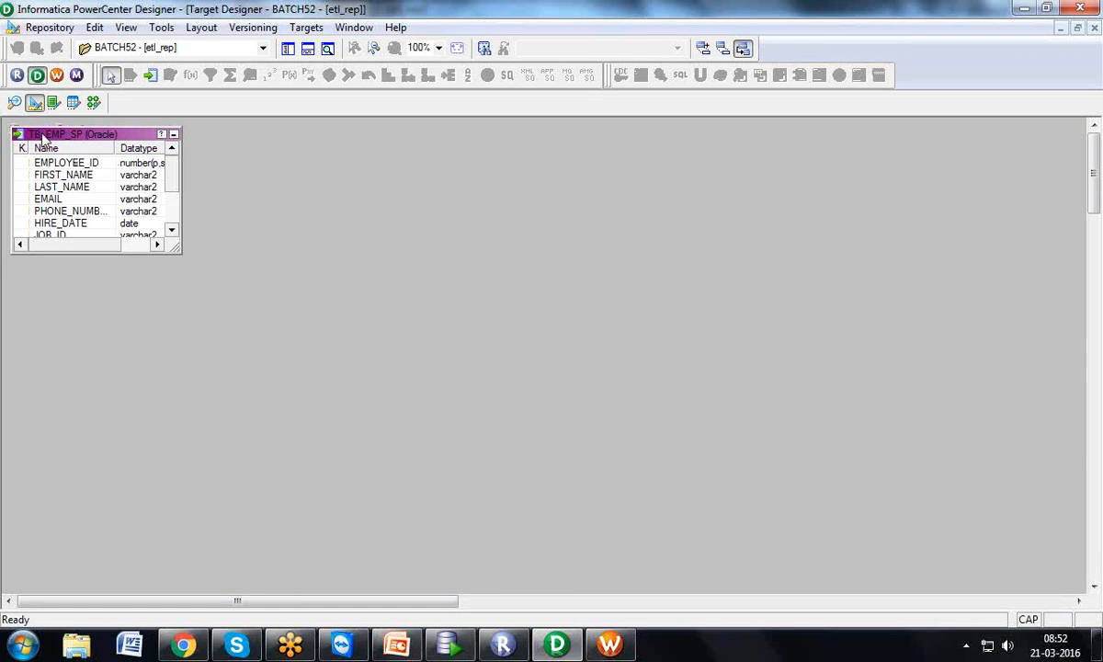
left_click(14, 102)
left_click(33, 104)
left_click(93, 103)
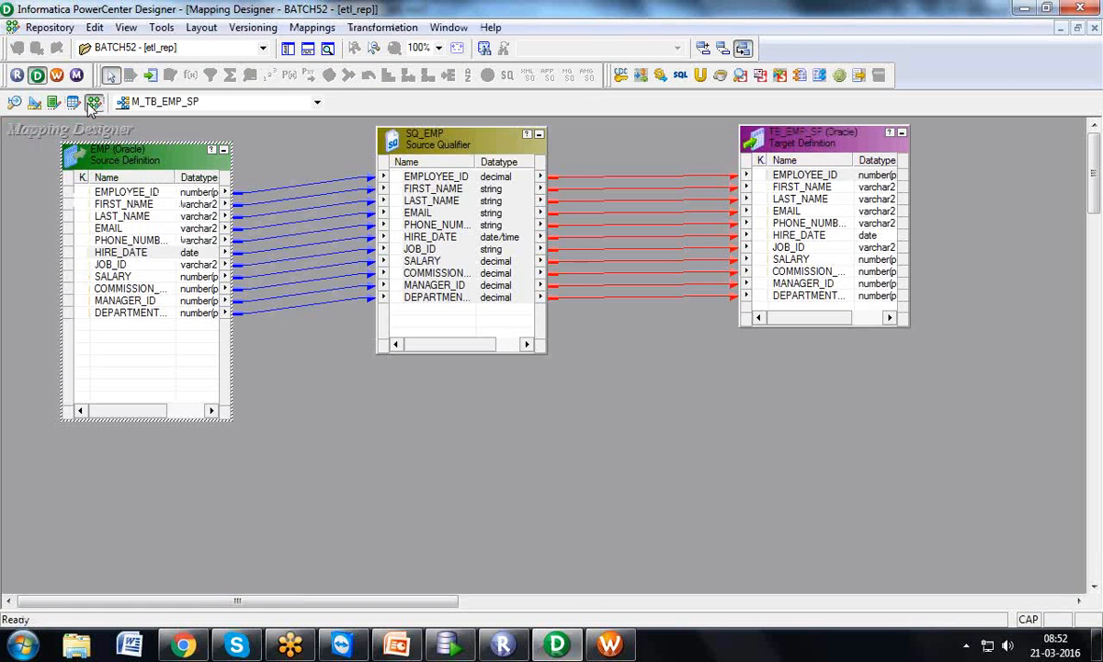
right_click(400, 350)
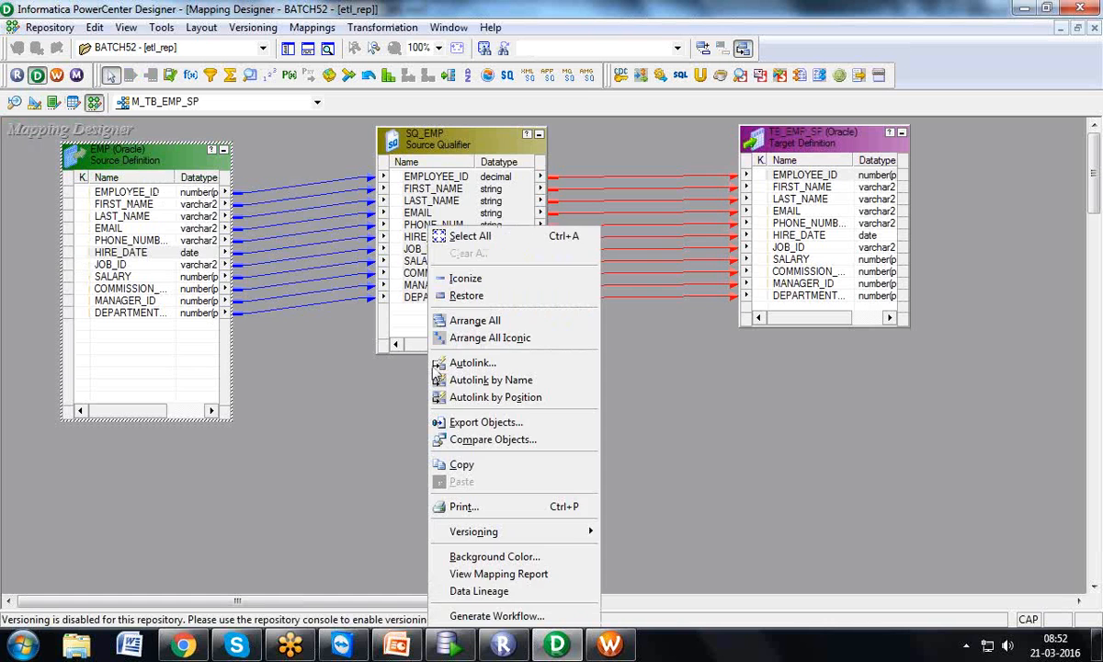
left_click(464, 333)
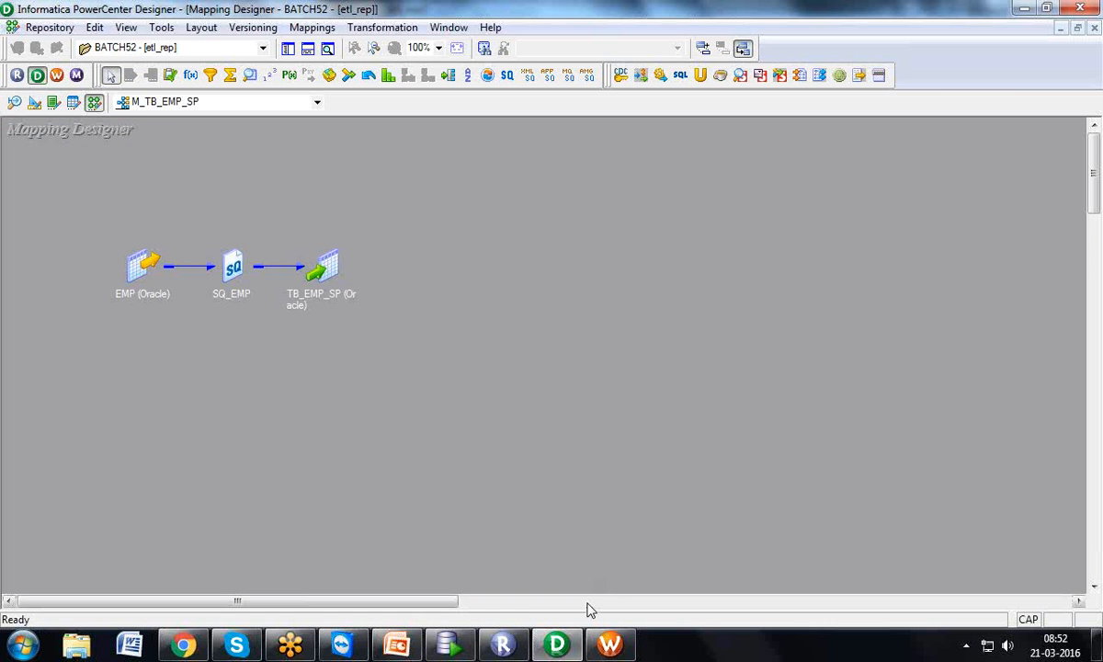
left_click(609, 644)
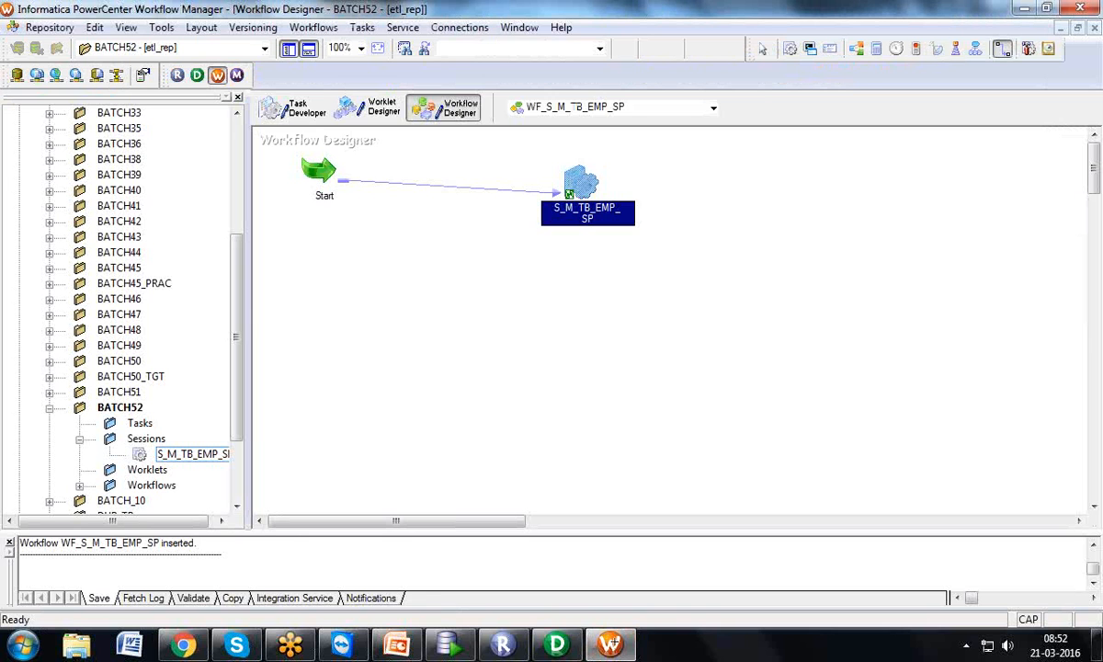
left_click(293, 108)
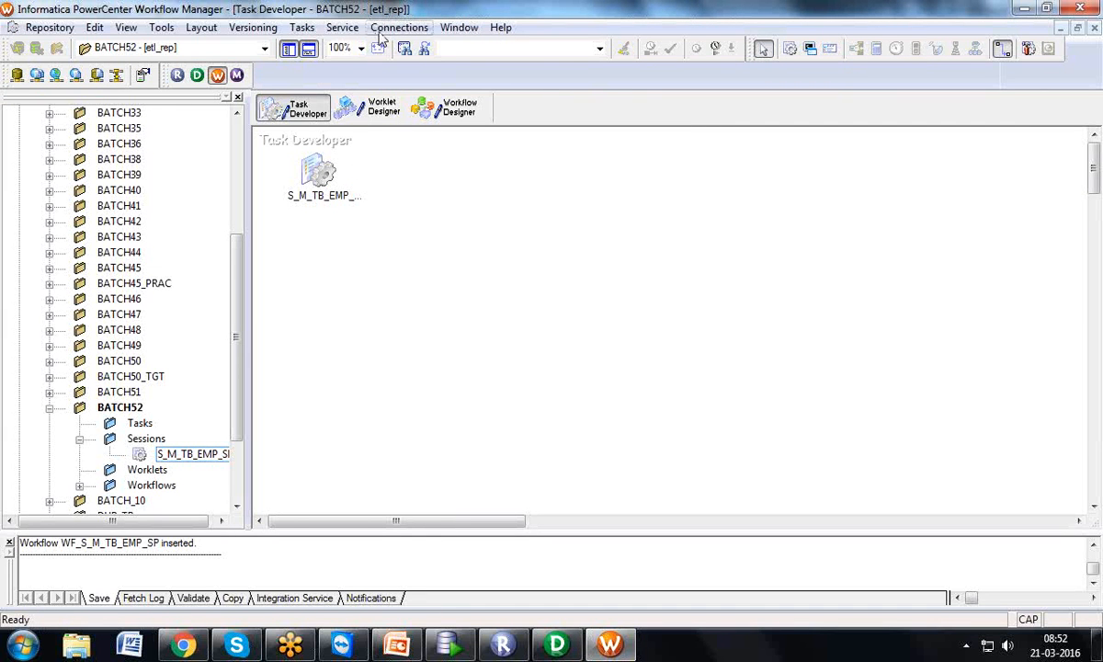
left_click(313, 167)
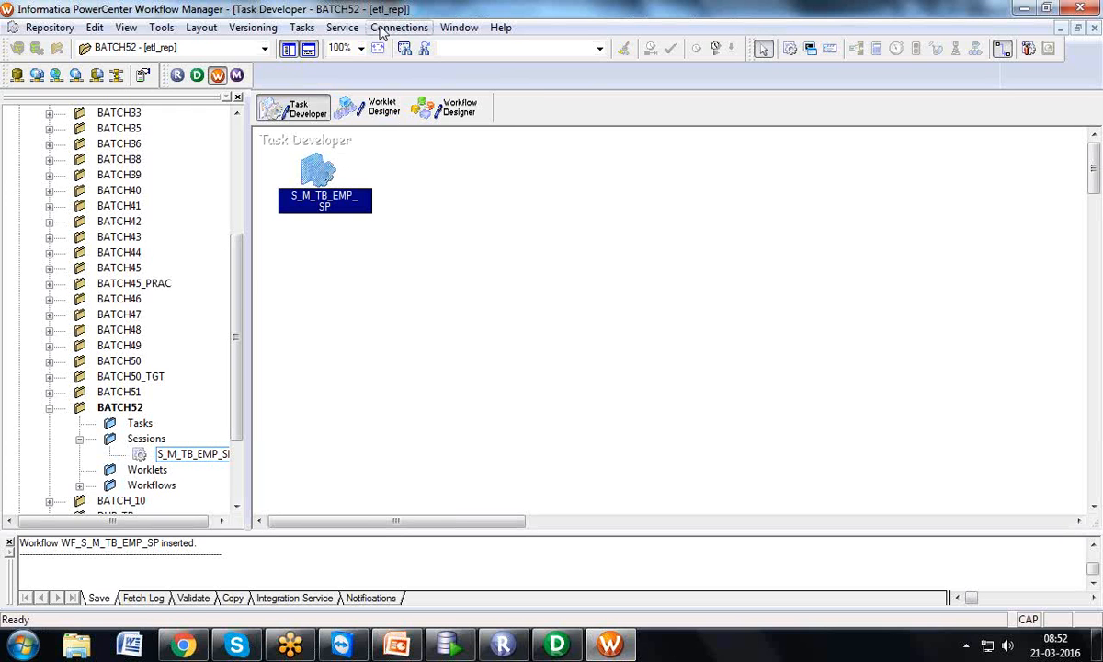
left_click(384, 29)
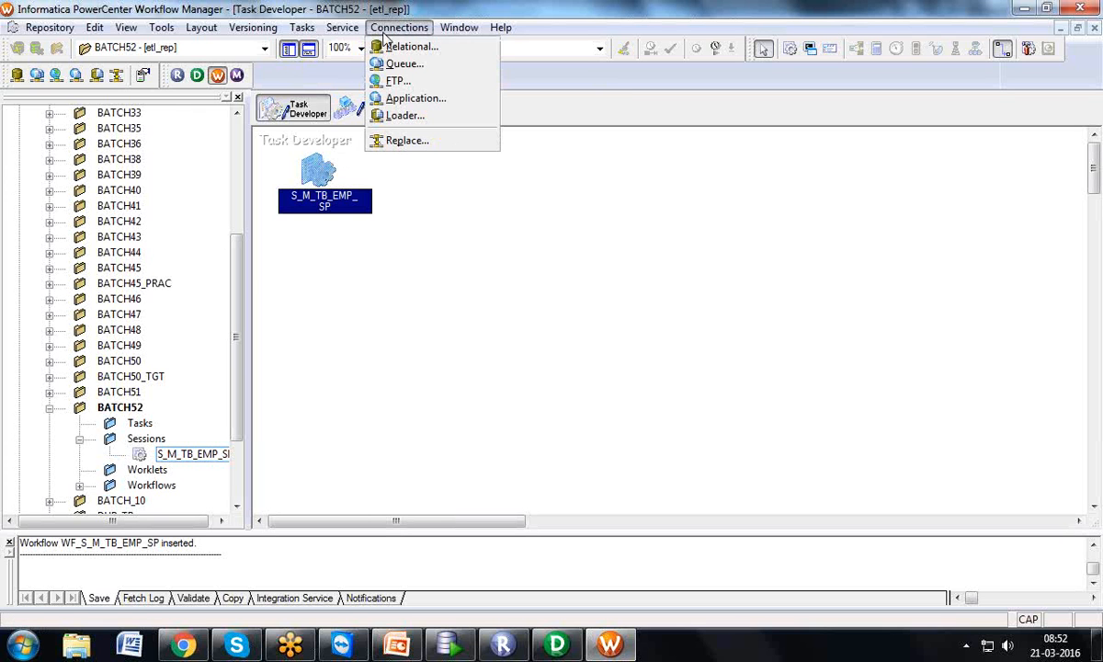
left_click(388, 48)
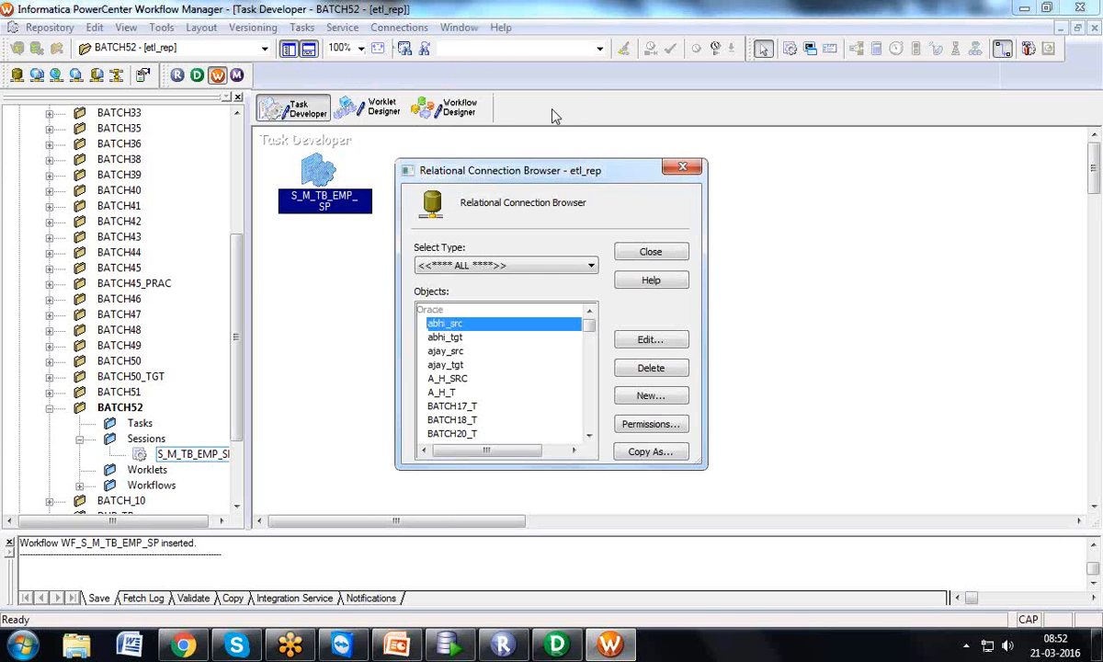
left_click(666, 398)
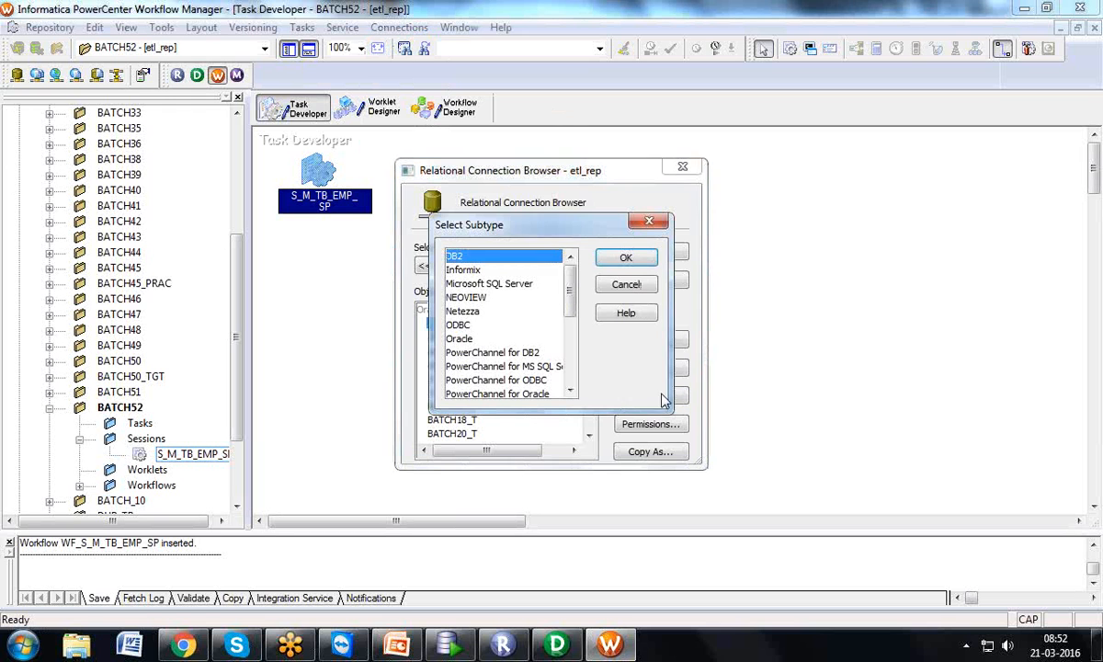
left_click(477, 331)
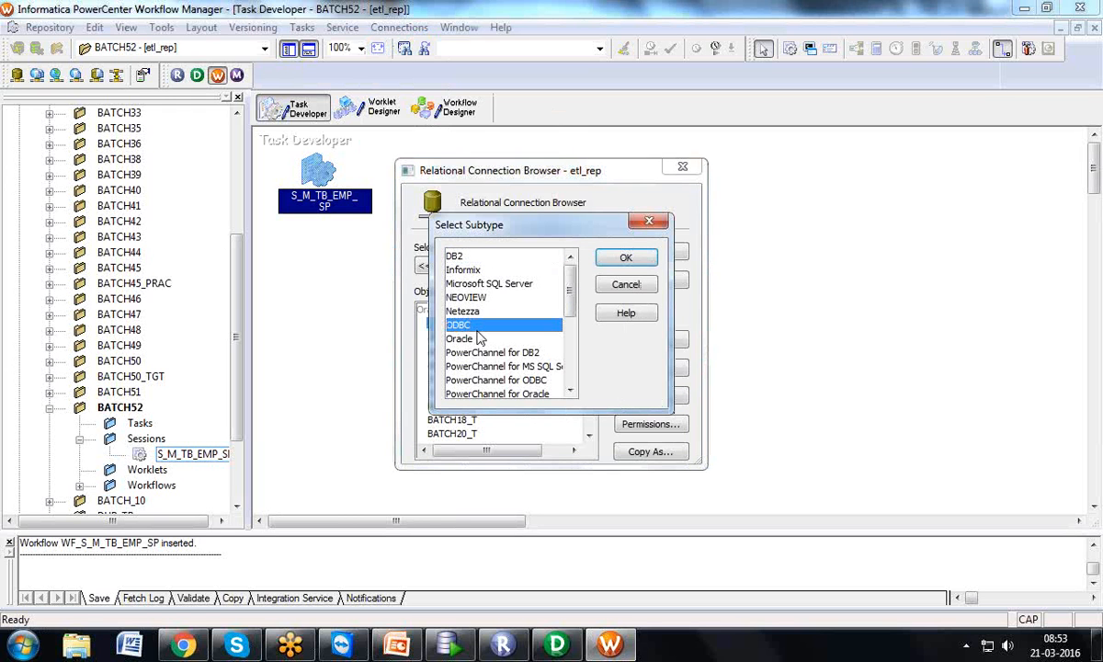
left_click(469, 338)
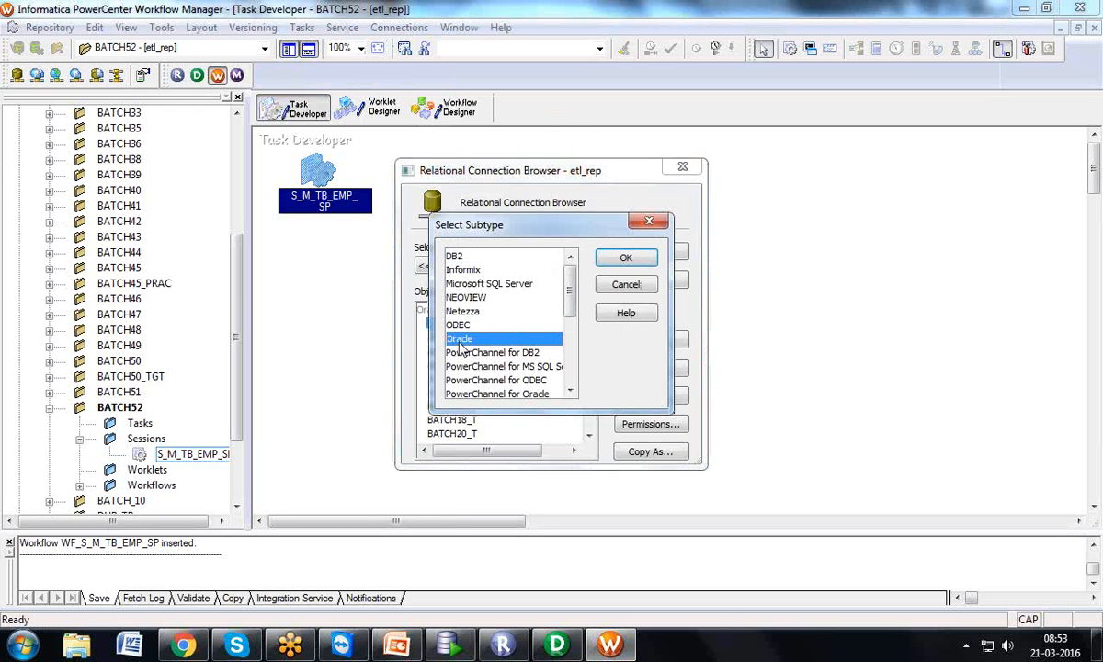
left_click(642, 265)
left_click(713, 155)
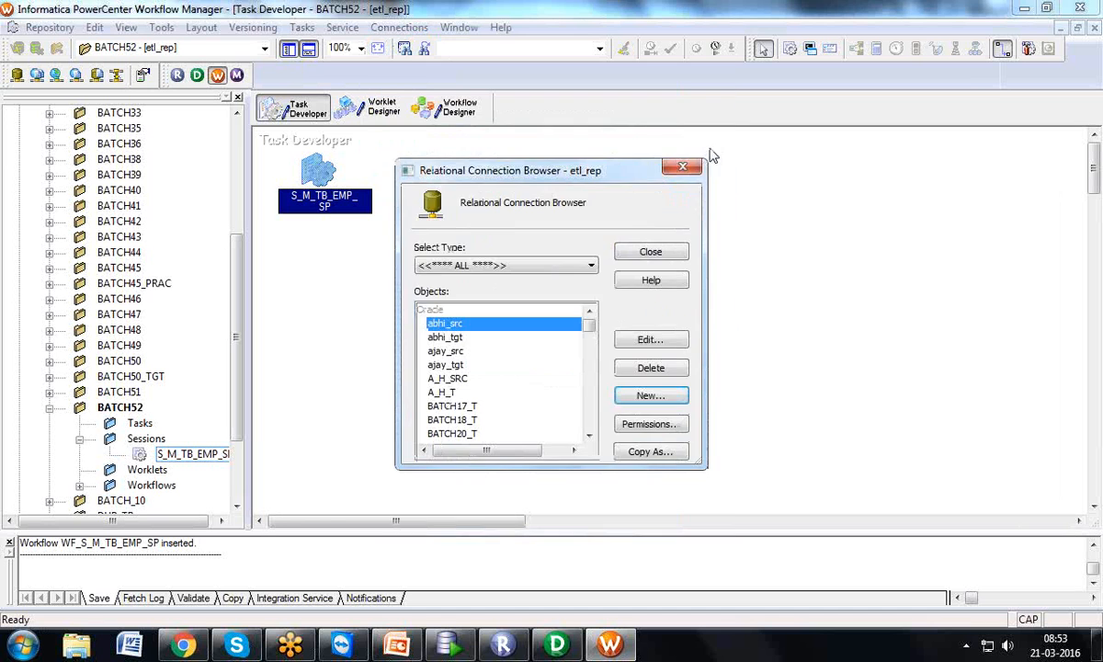
left_click(678, 166)
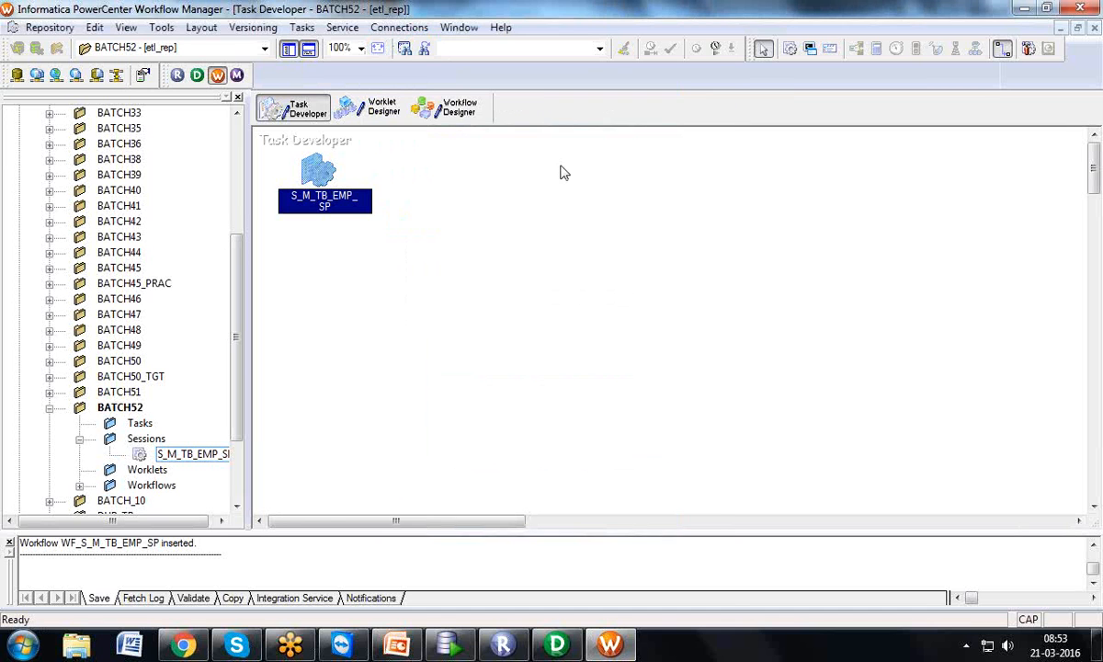
double_click(319, 168)
left_click(274, 51)
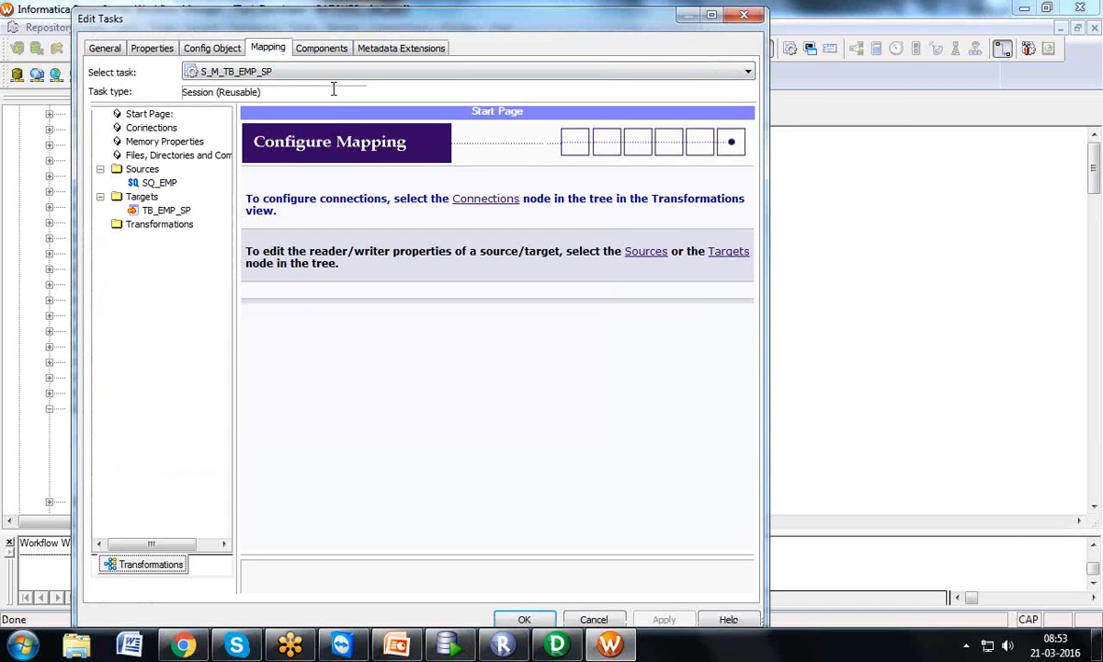
left_click(154, 183)
left_click(167, 213)
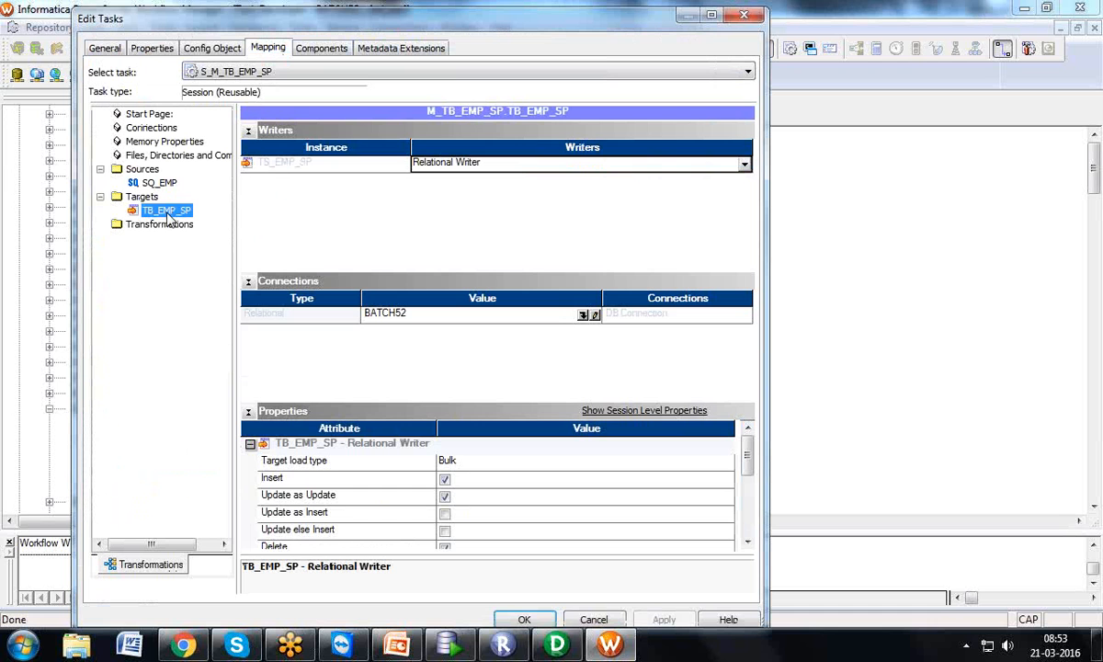
left_click(743, 15)
Bring workflow WF_S_M_TB_EMP_SP back into view in the Workflow Designer
left_click(446, 107)
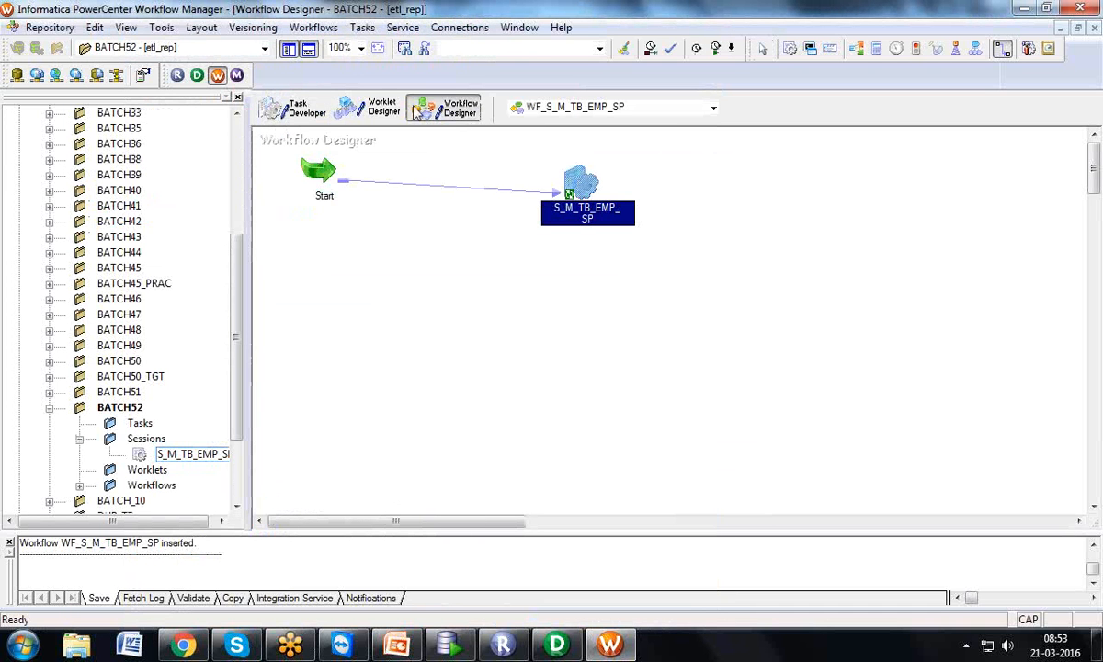
left_click(311, 28)
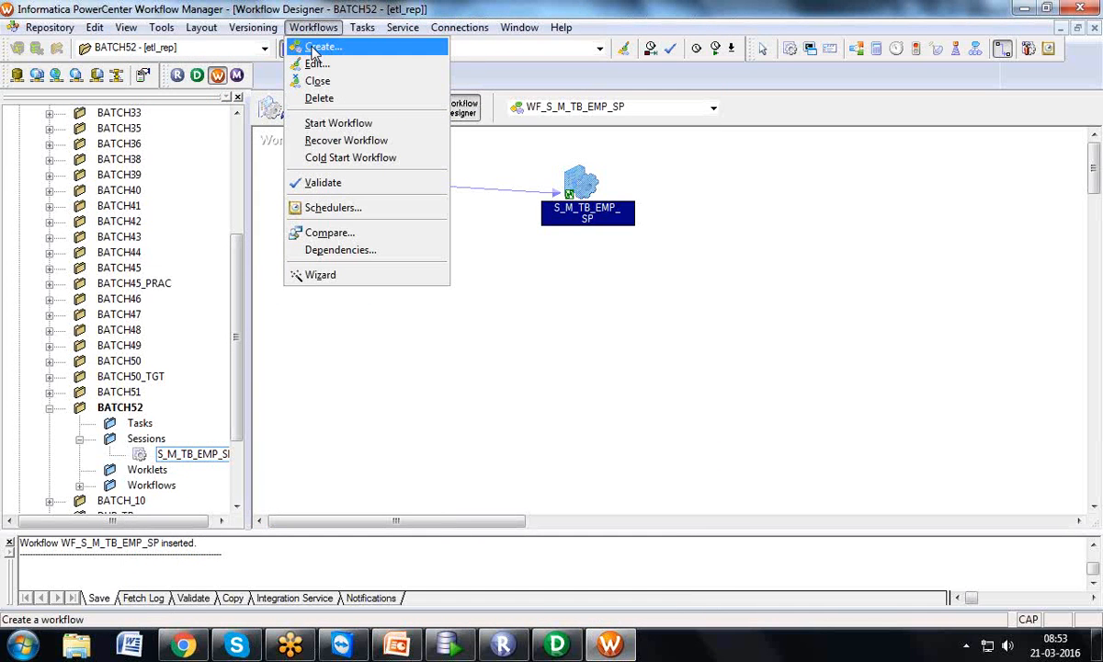
left_click(540, 262)
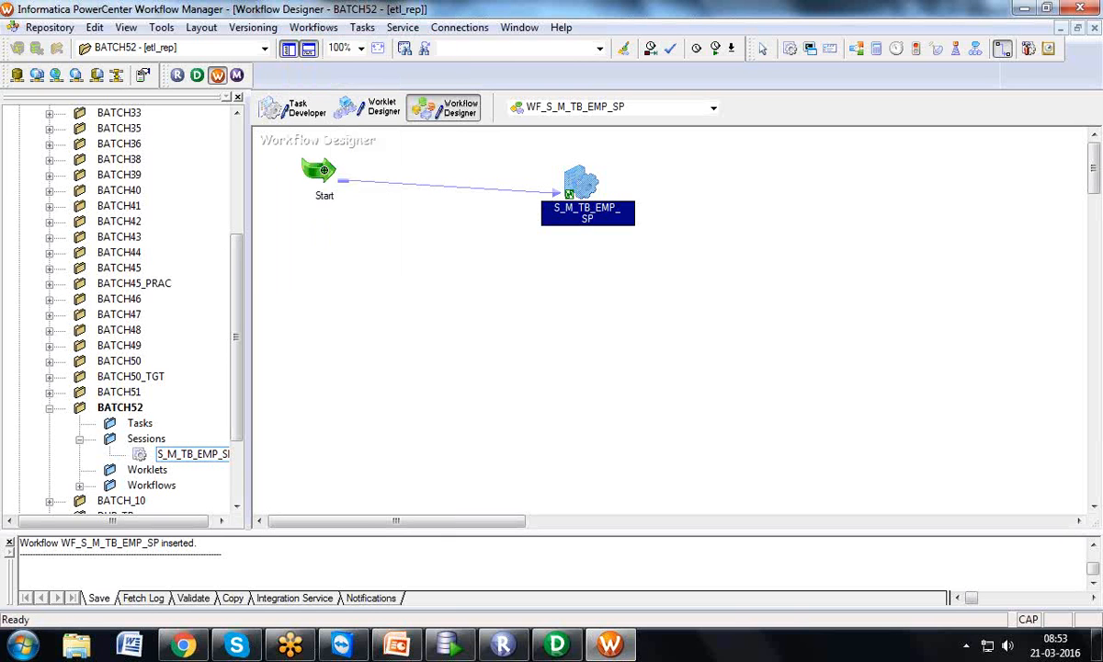
left_click_drag(235, 267, 217, 315)
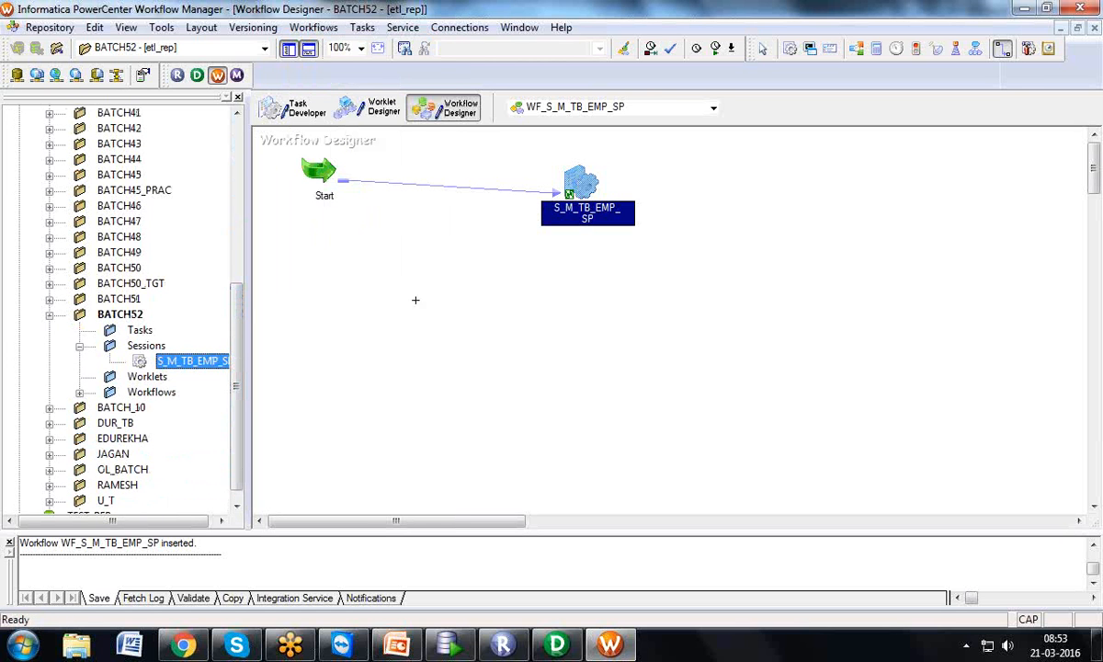
Save workflow WF_S_M_TB_EMP_SP to the repository with Repository > Save
left_click(364, 28)
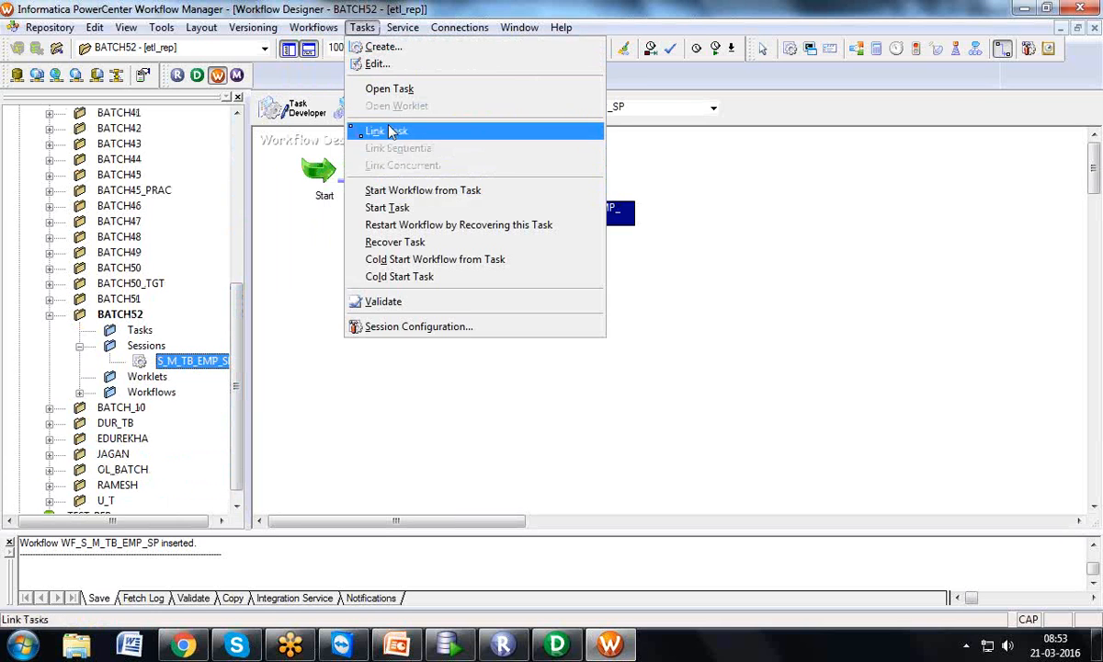
left_click(731, 174)
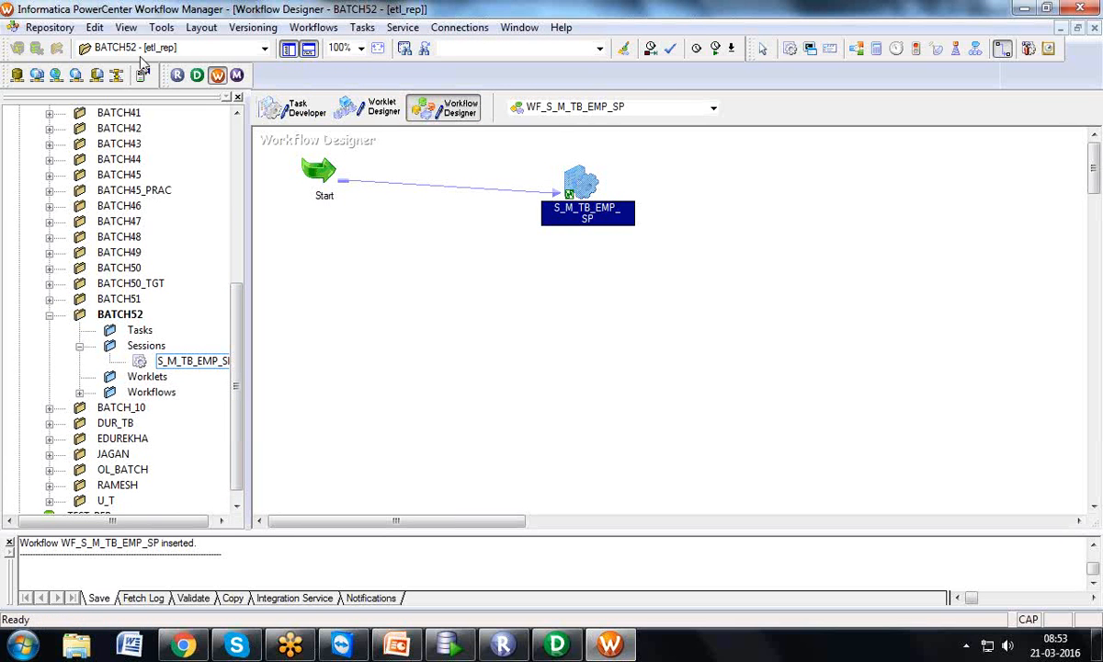
left_click(46, 27)
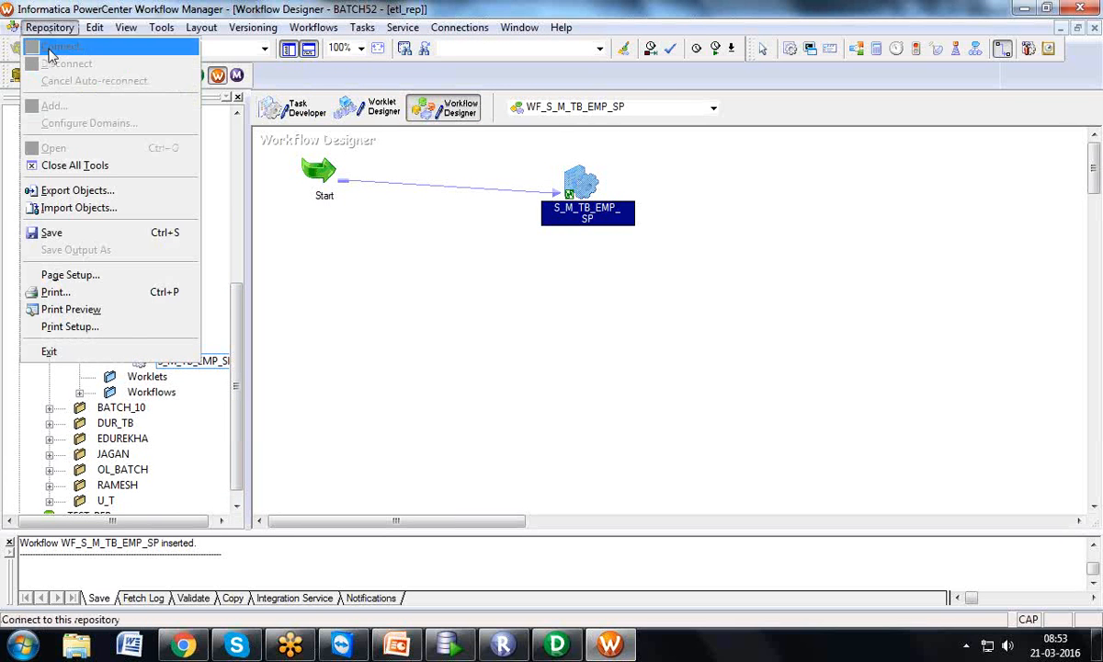
left_click(63, 237)
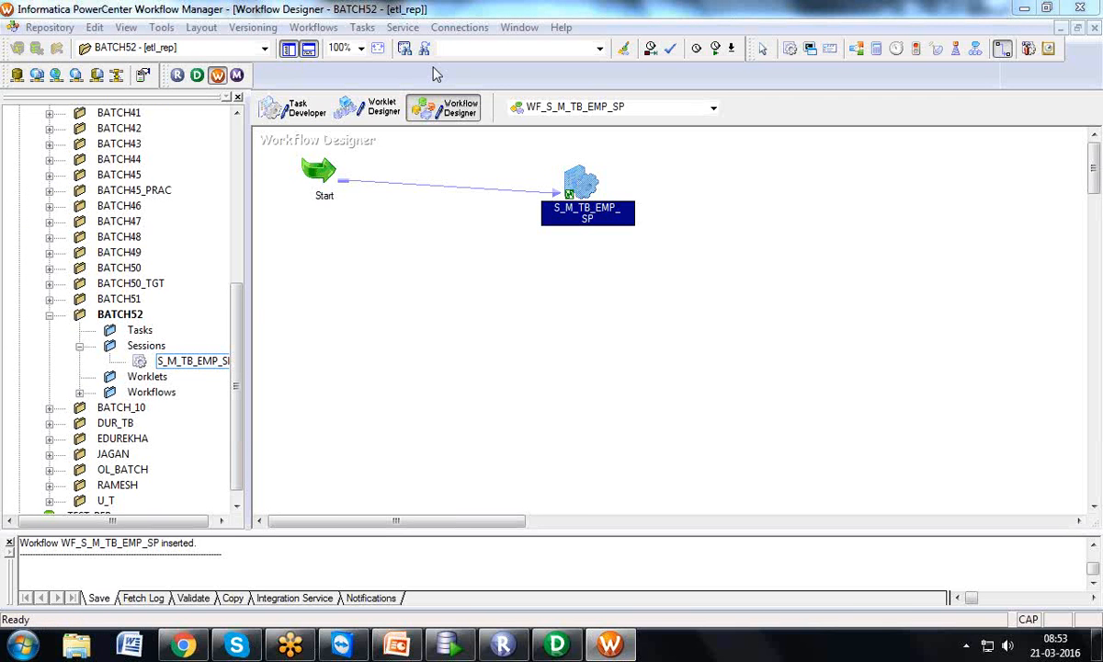
In Designer, expand SQ_EMP and TB_EMP_SP, spread them apart and select their connecting links
mouse_move(556, 643)
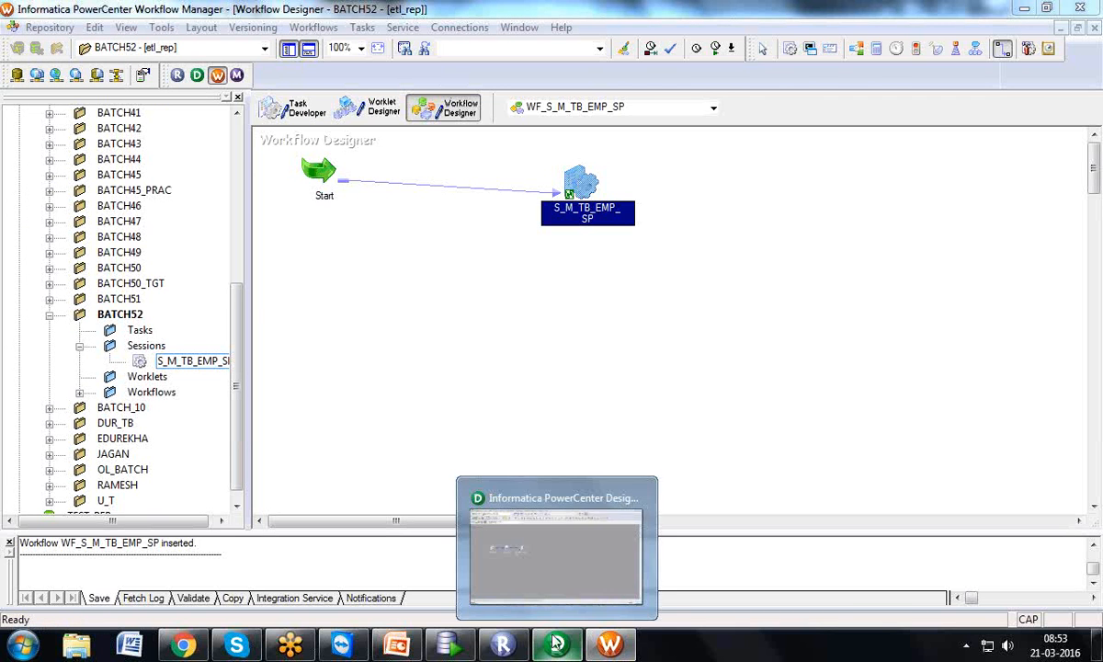
left_click(529, 589)
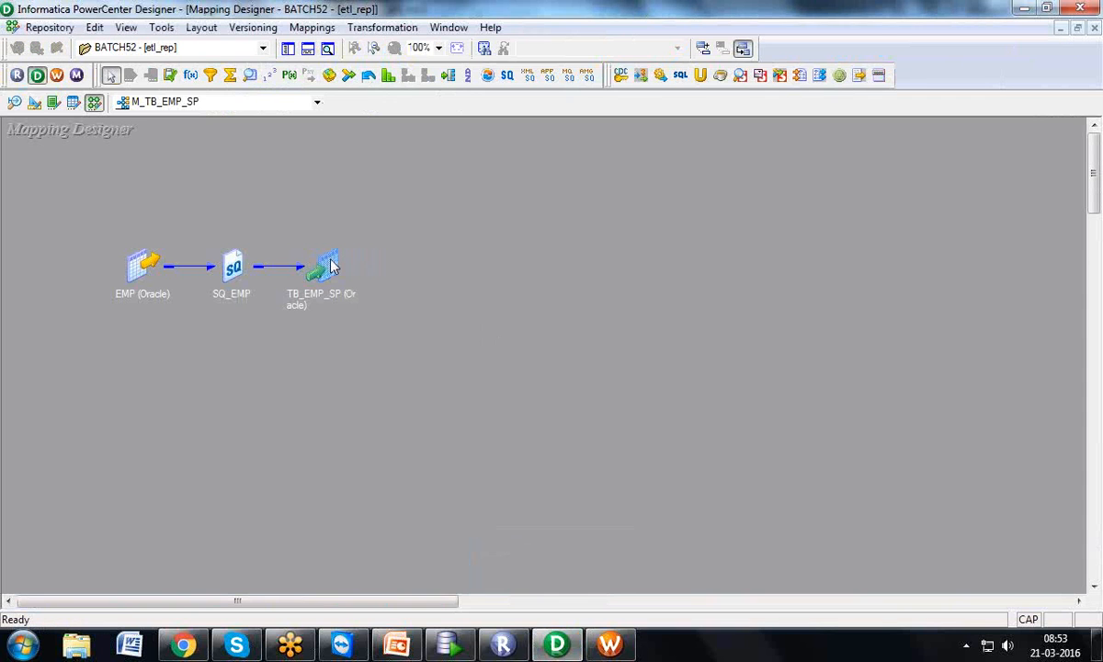
left_click_drag(331, 261, 571, 245)
double_click(571, 245)
double_click(233, 257)
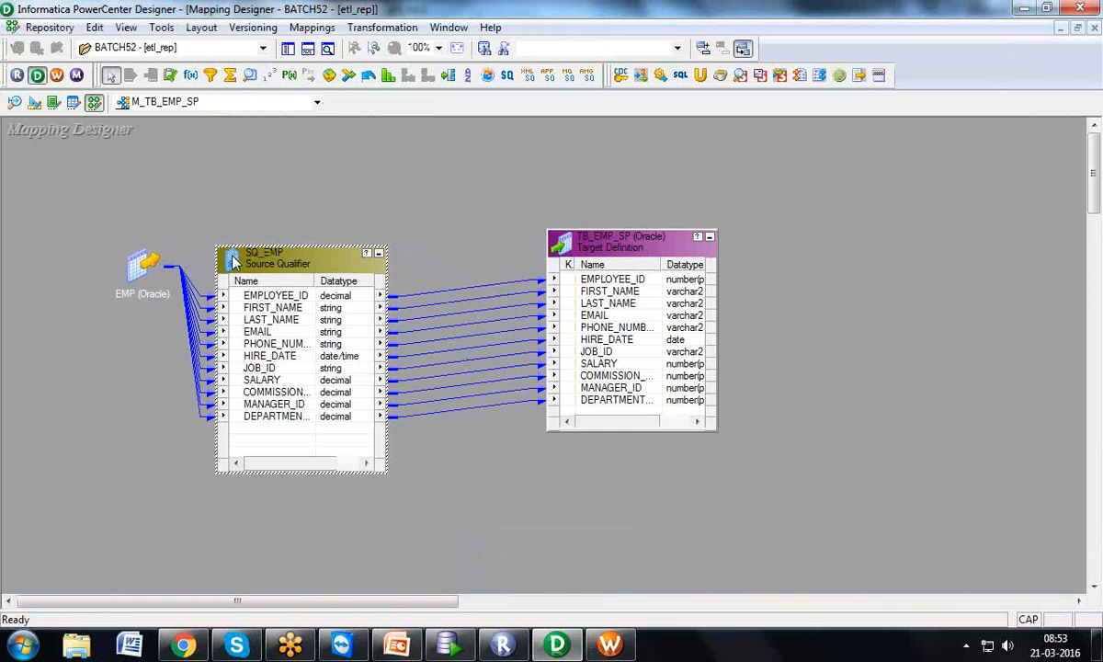
left_click_drag(232, 261, 155, 261)
left_click_drag(556, 236, 679, 249)
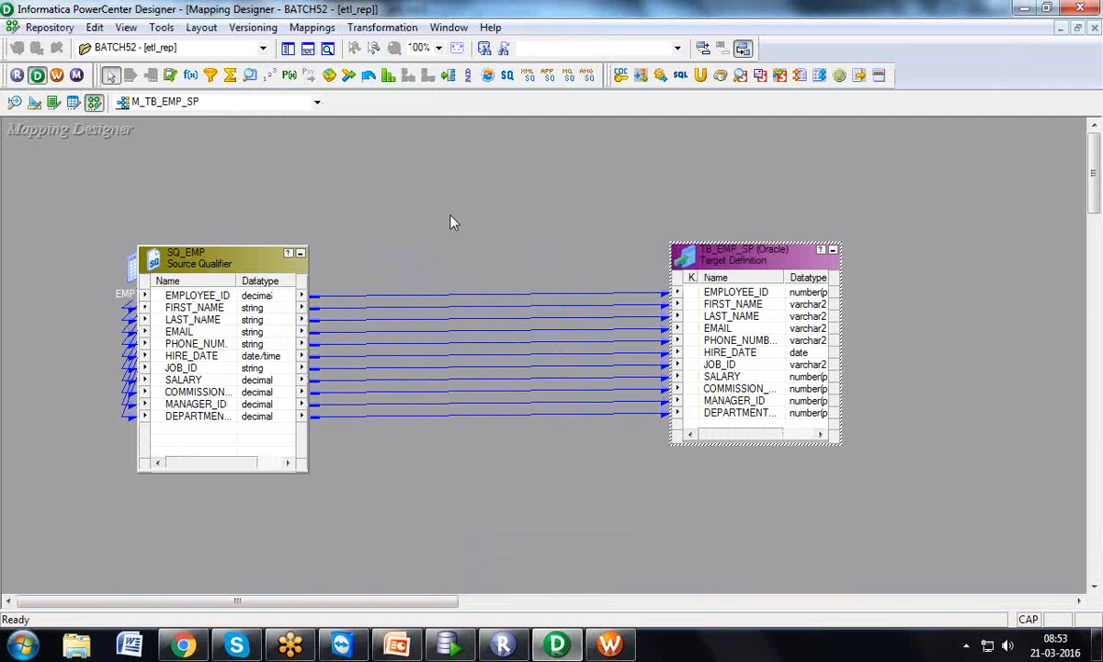
left_click_drag(451, 221, 438, 473)
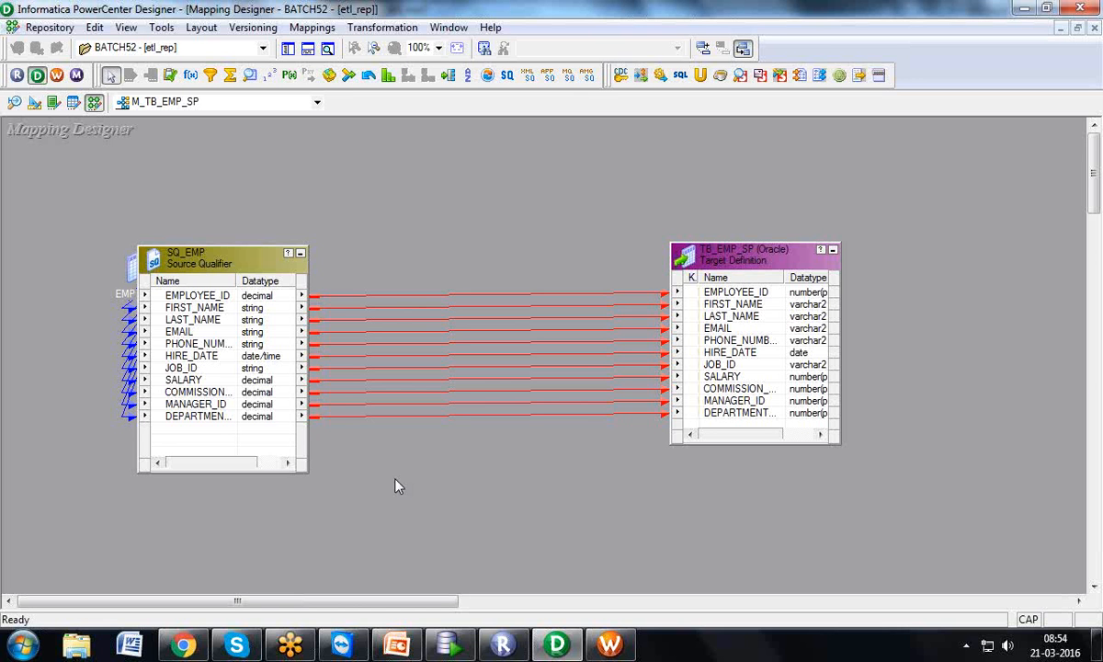
left_click(607, 644)
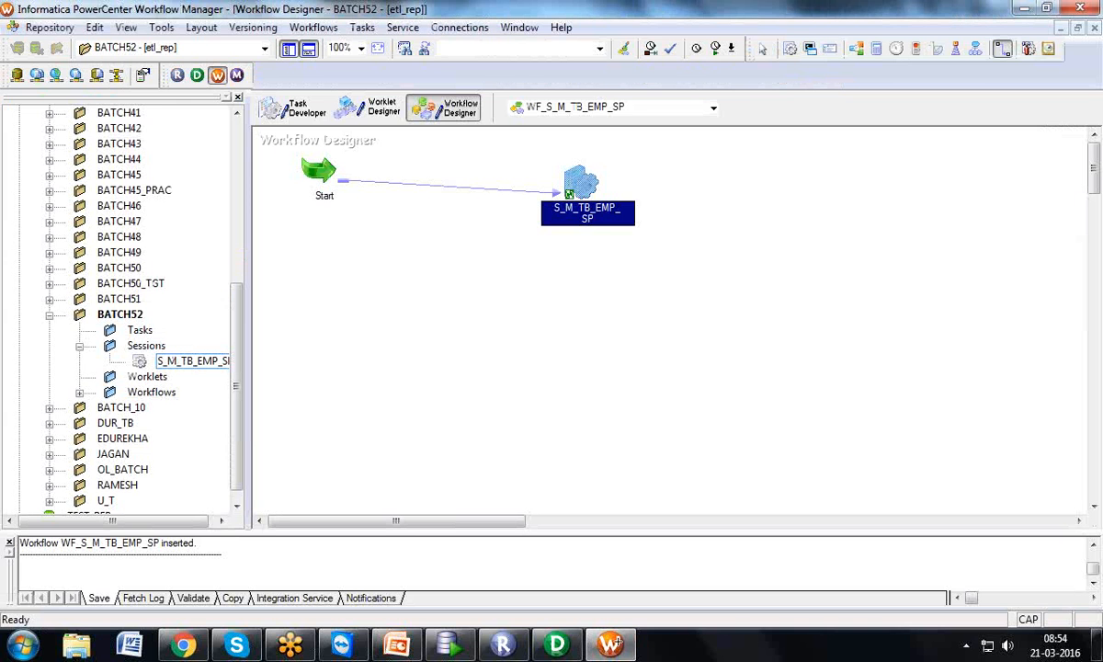
Run Start Workflow on WF_S_M_TB_EMP_SP from the Workflows menu
left_click(311, 28)
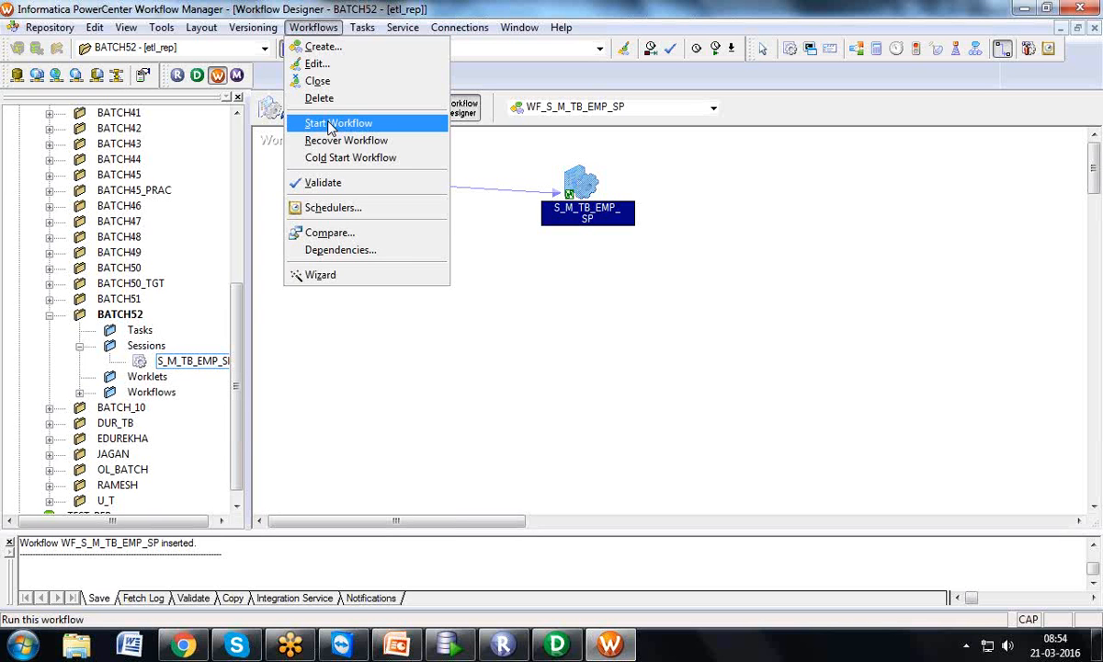
left_click(329, 126)
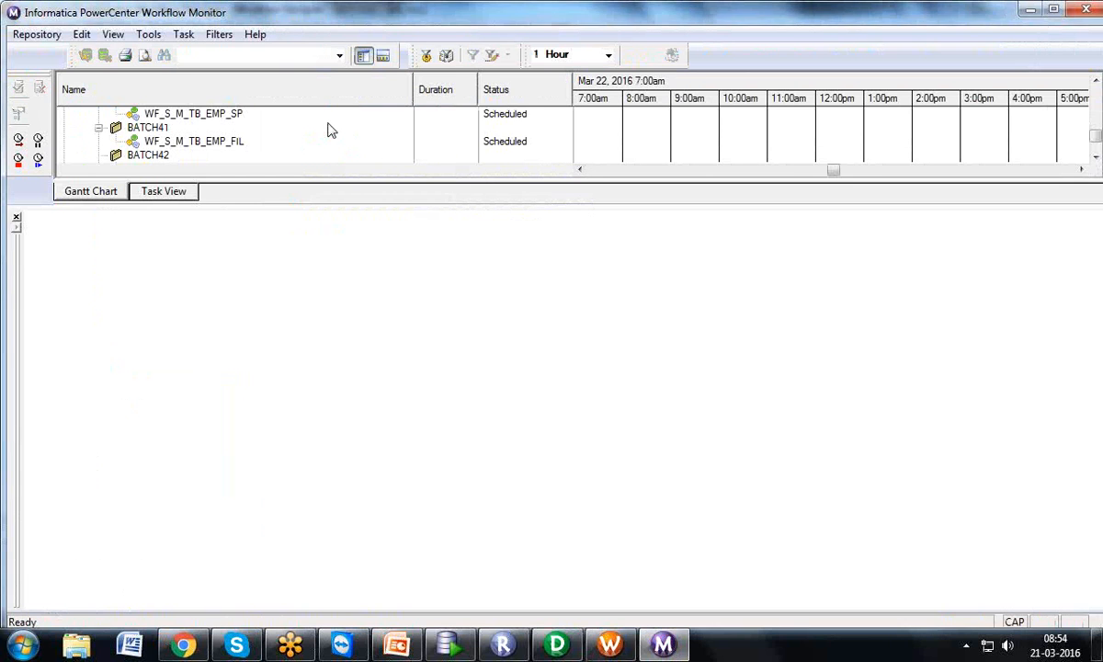
Open Get Run Properties for the S_M_TB_EMP_SP session run under BATCH52
left_click(16, 217)
left_click(184, 430)
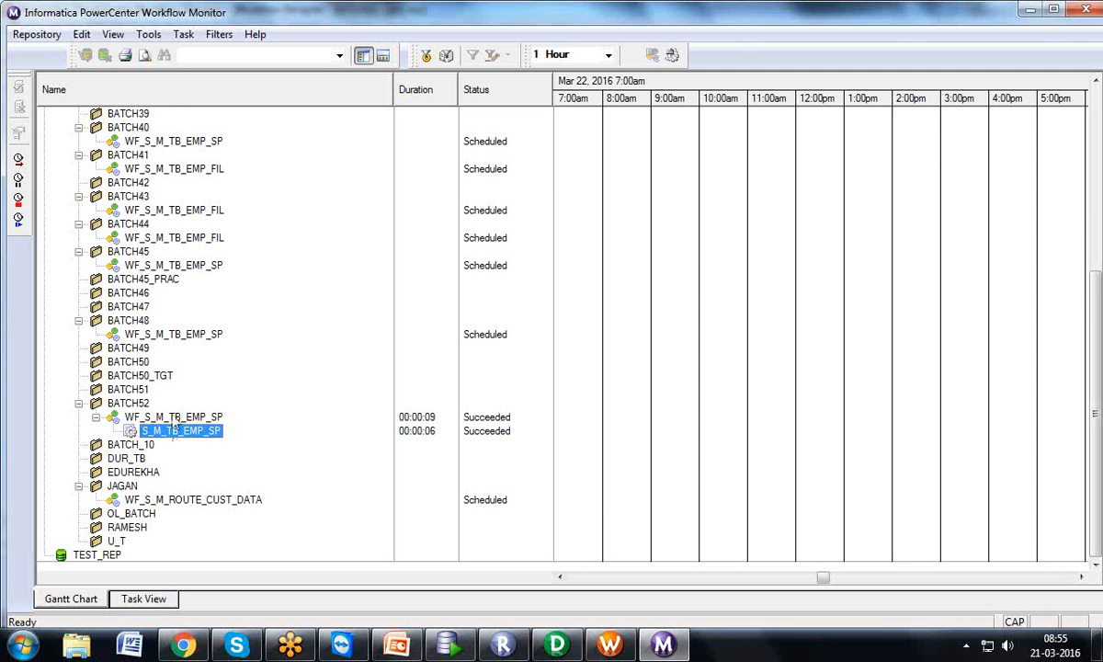
left_click(174, 418)
left_click(170, 430)
right_click(208, 430)
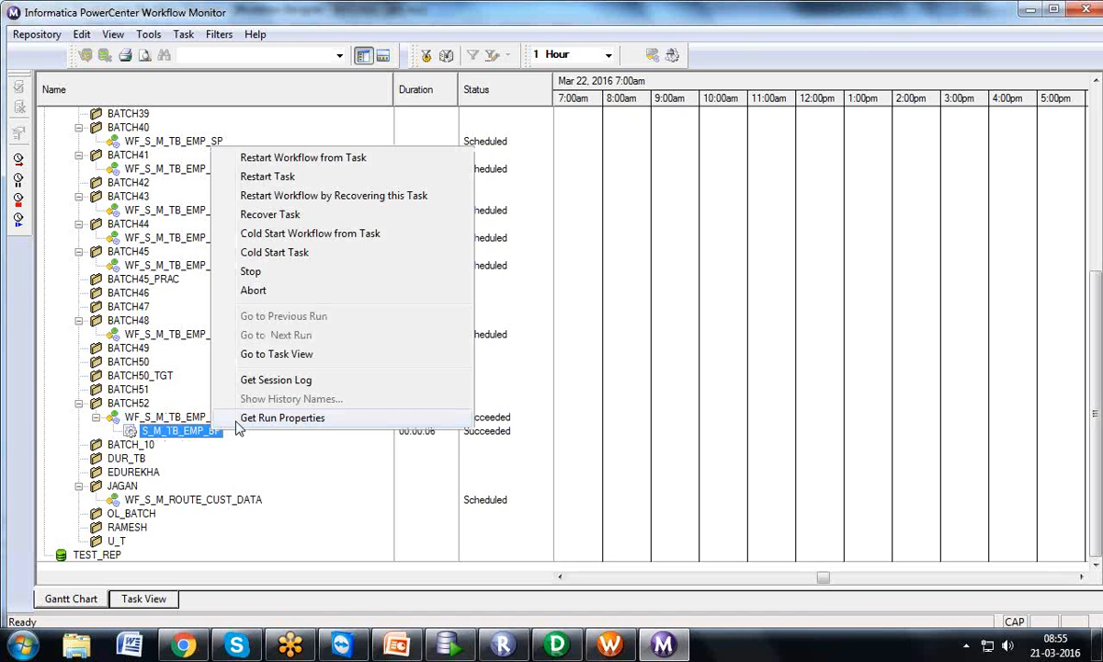
left_click(245, 421)
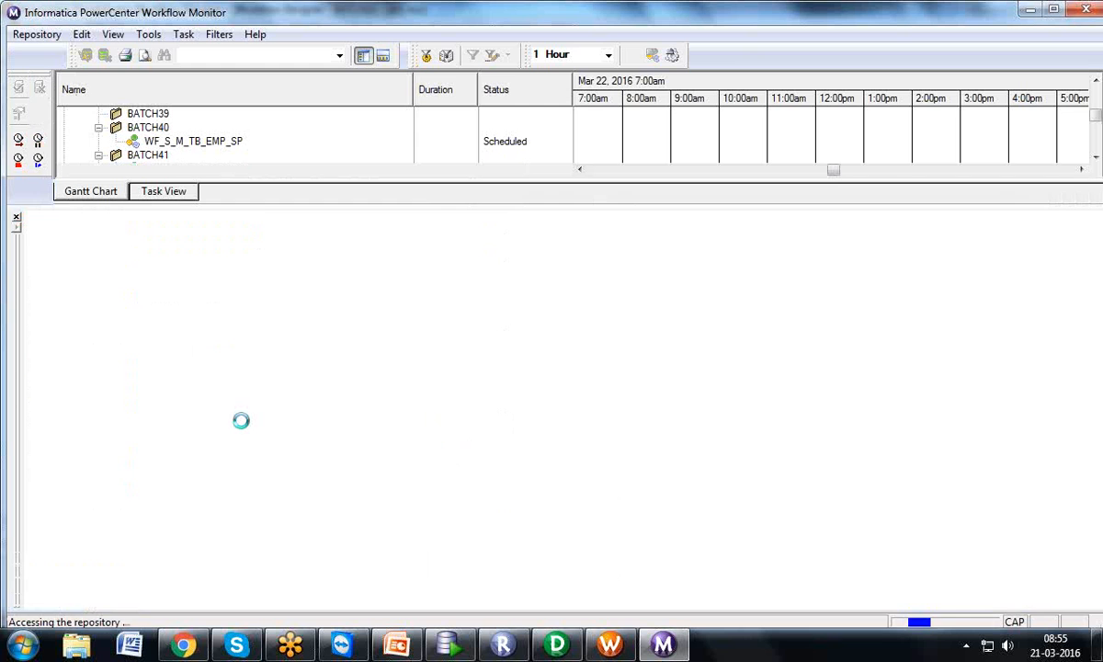
Confirm 107 source and 107 target success rows with 0 failed rows
left_click(560, 436)
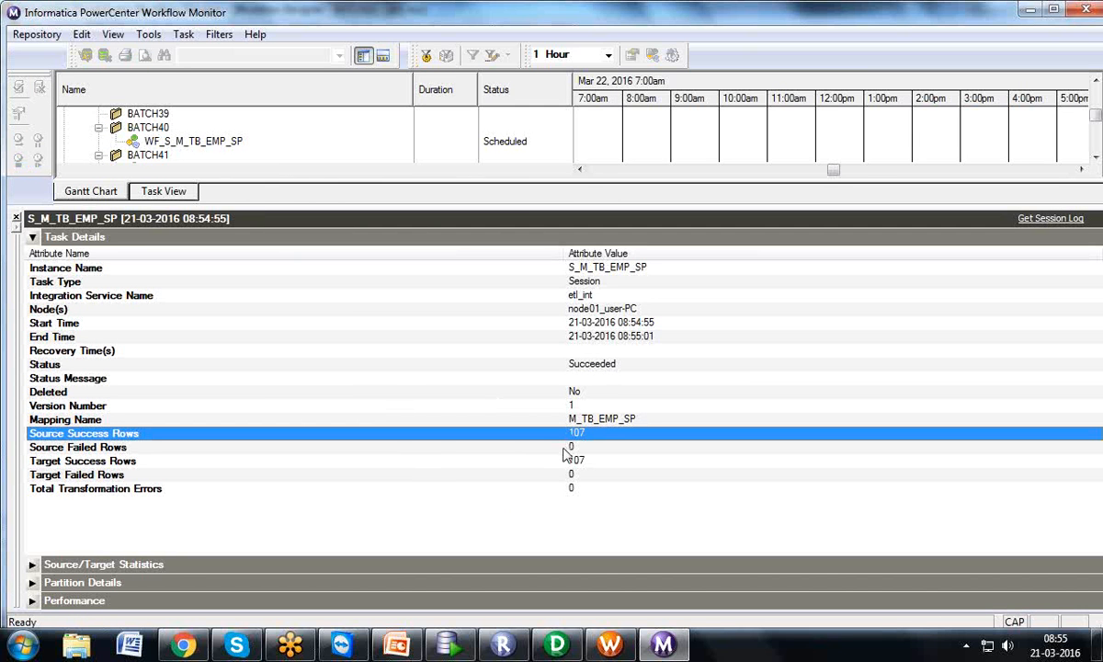
left_click(565, 450)
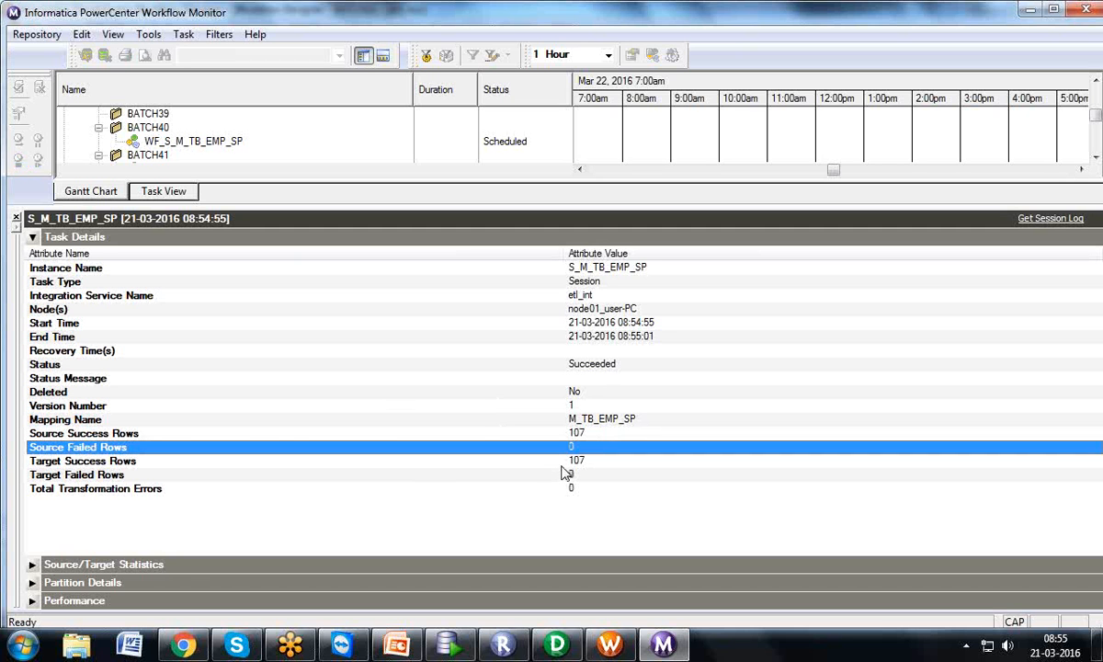
left_click(563, 467)
left_click(563, 476)
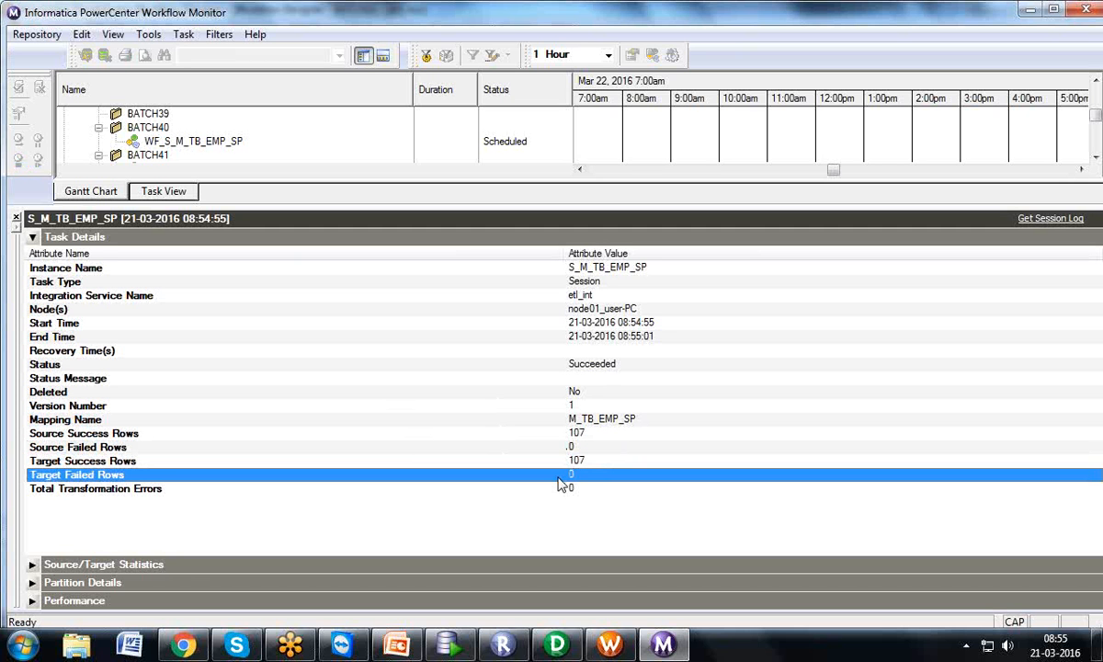
left_click(460, 649)
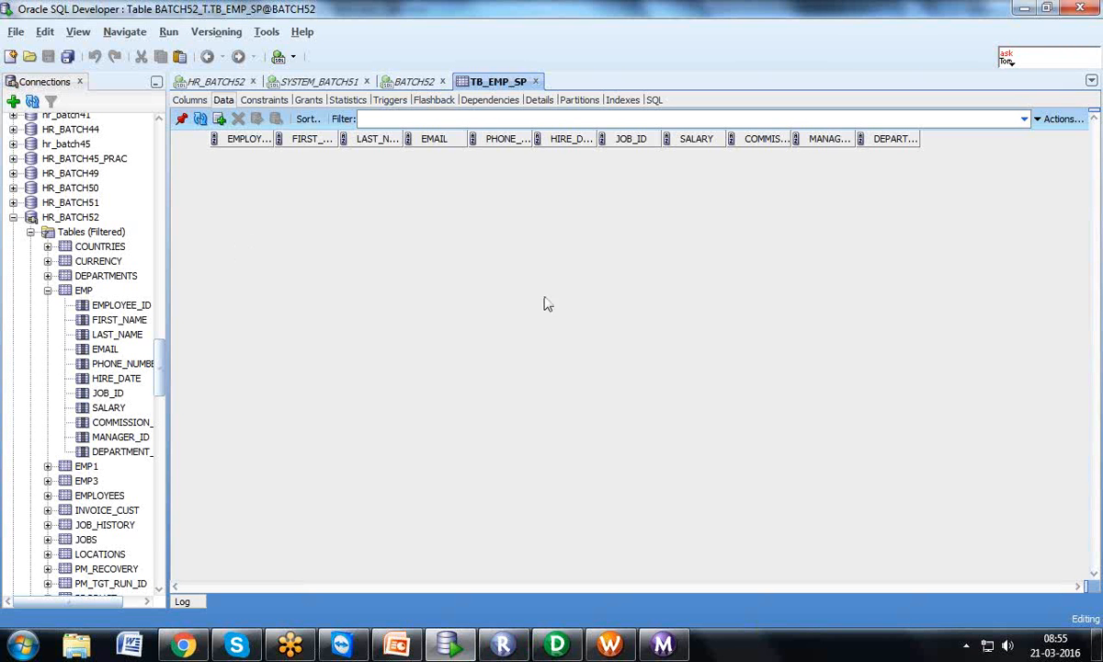
Refresh TB_EMP_SP's Data tab in SQL Developer to show the loaded employee rows
left_click(202, 127)
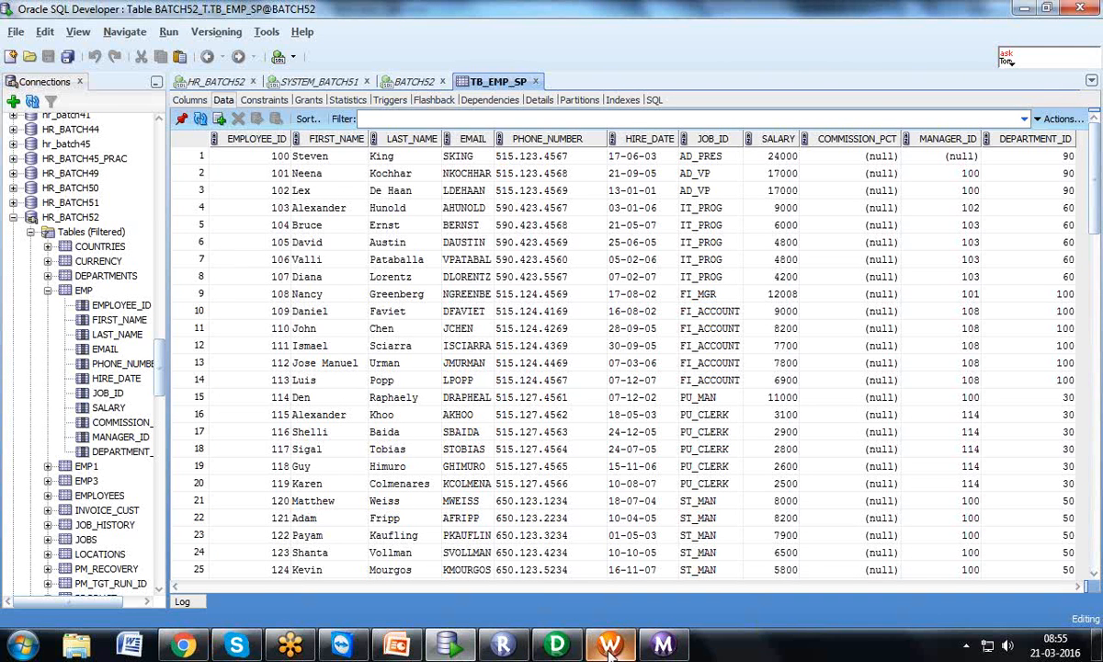
left_click(568, 649)
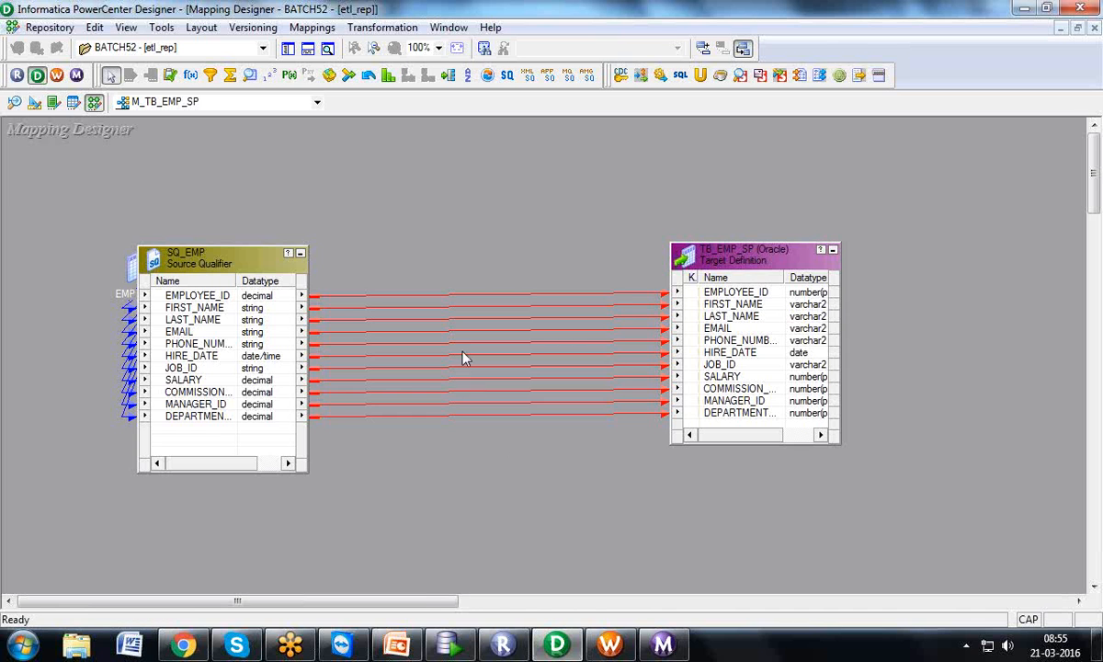
Arrange M_TB_EMP_SP iconically, spread SQ_EMP and TB_EMP_SP apart and expand both, then minimize Designer
right_click(452, 230)
left_click(510, 335)
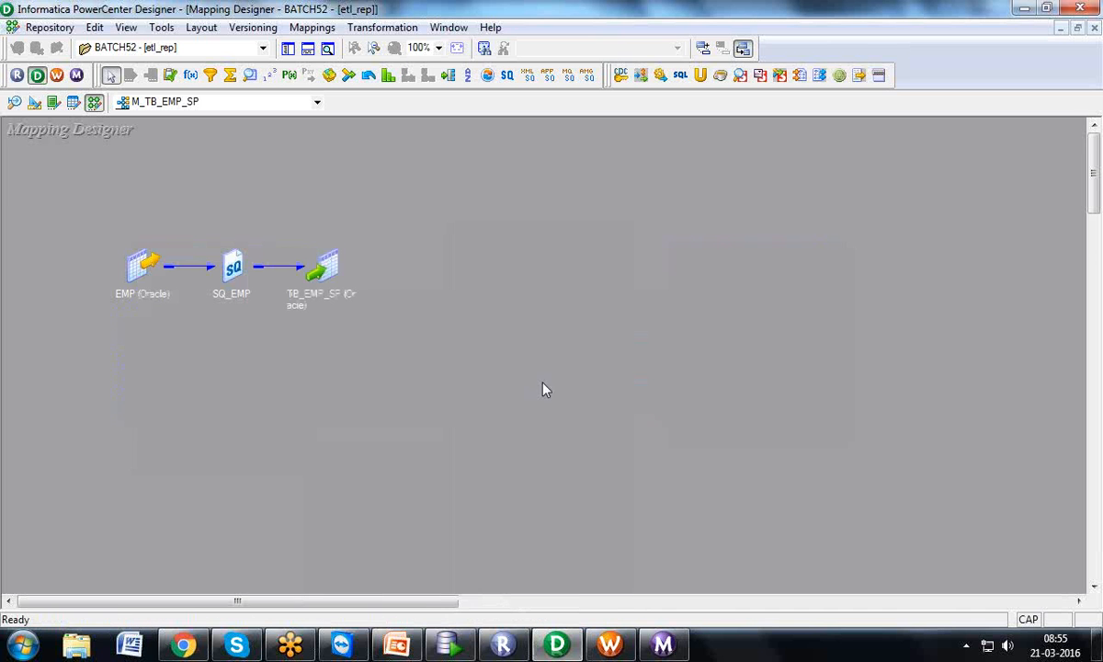
left_click_drag(310, 302, 641, 271)
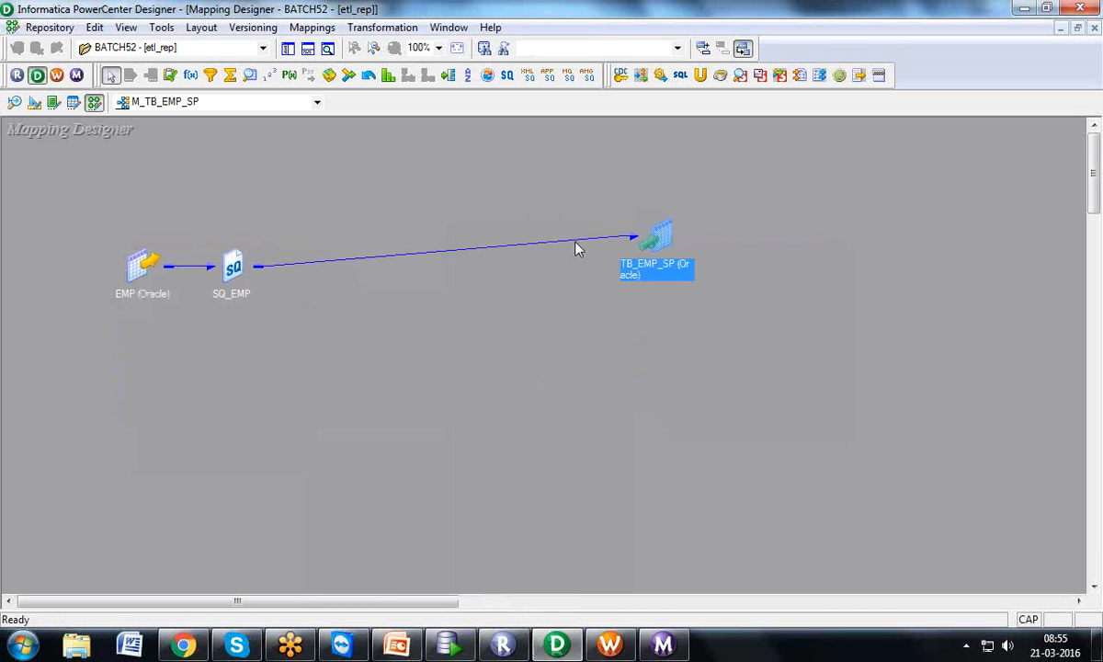
double_click(229, 266)
left_click_drag(471, 207, 529, 463)
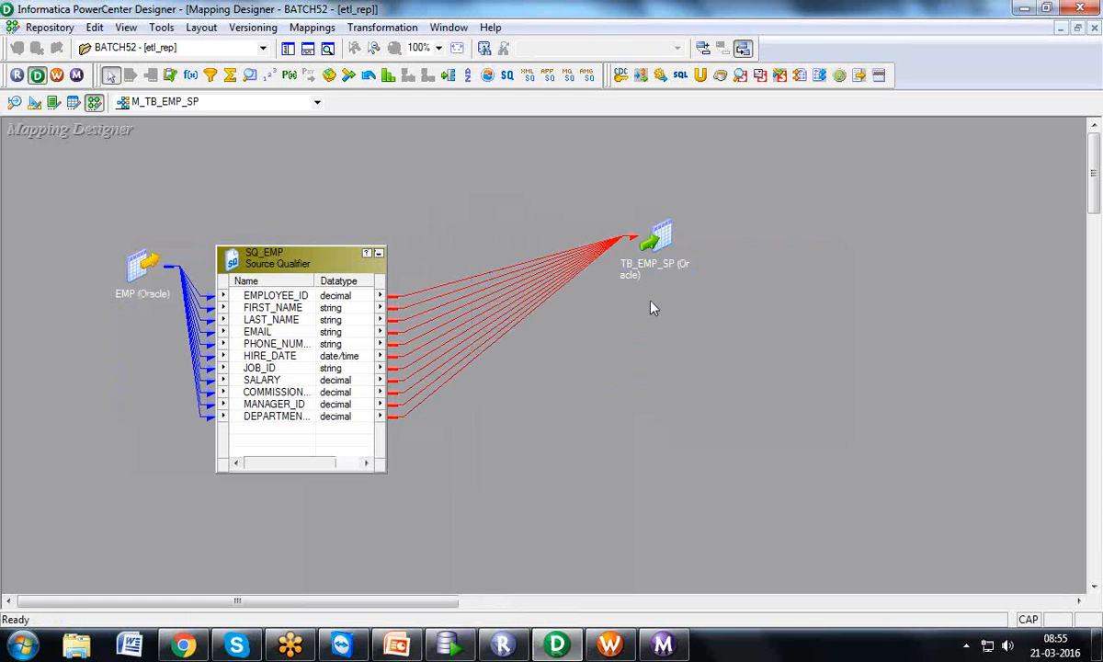
double_click(655, 237)
left_click_drag(671, 373, 765, 278)
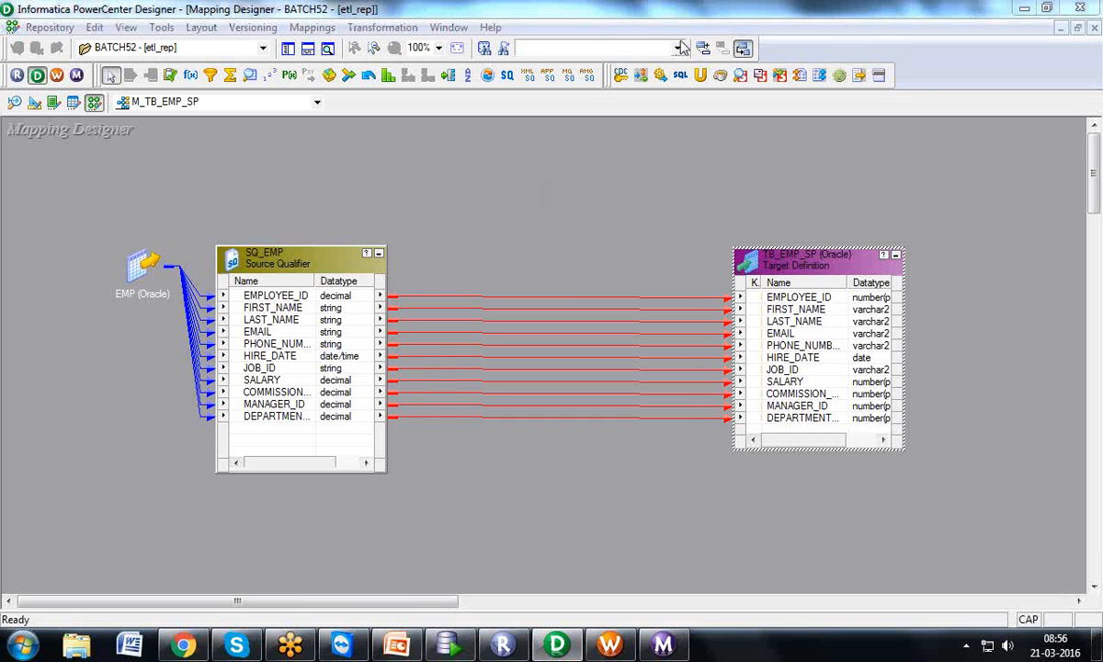
left_click(1030, 10)
left_click(1030, 11)
Minimize Workflow Monitor, Workflow Manager, Chrome, Skype, Repository Manager and PowerPoint
left_click(1030, 11)
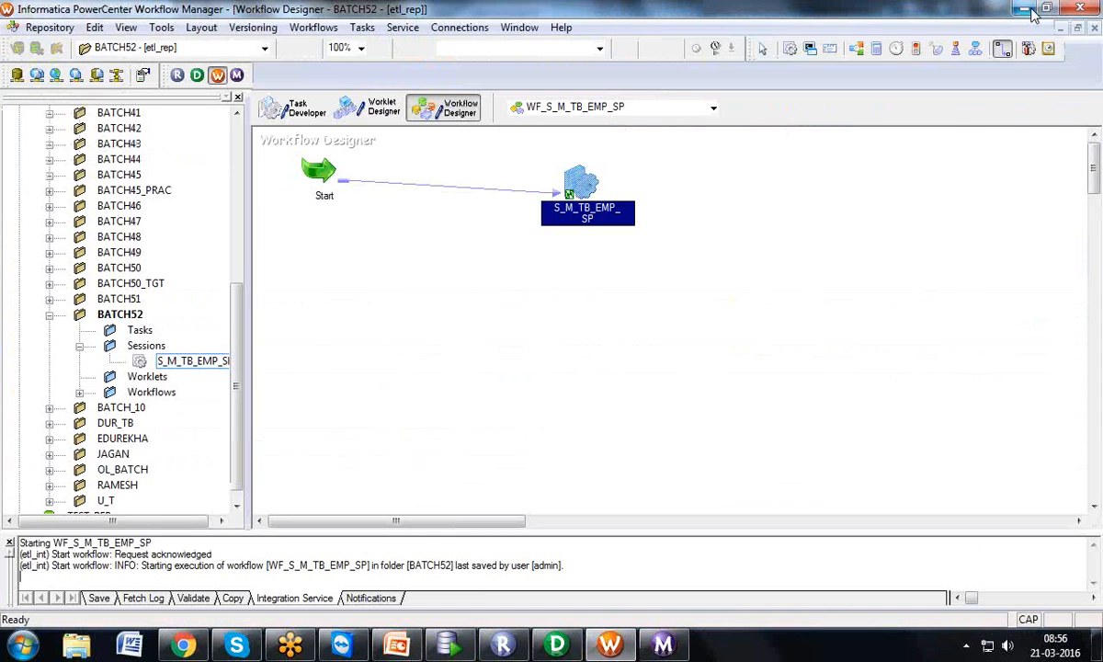
left_click(1030, 11)
left_click(1030, 11)
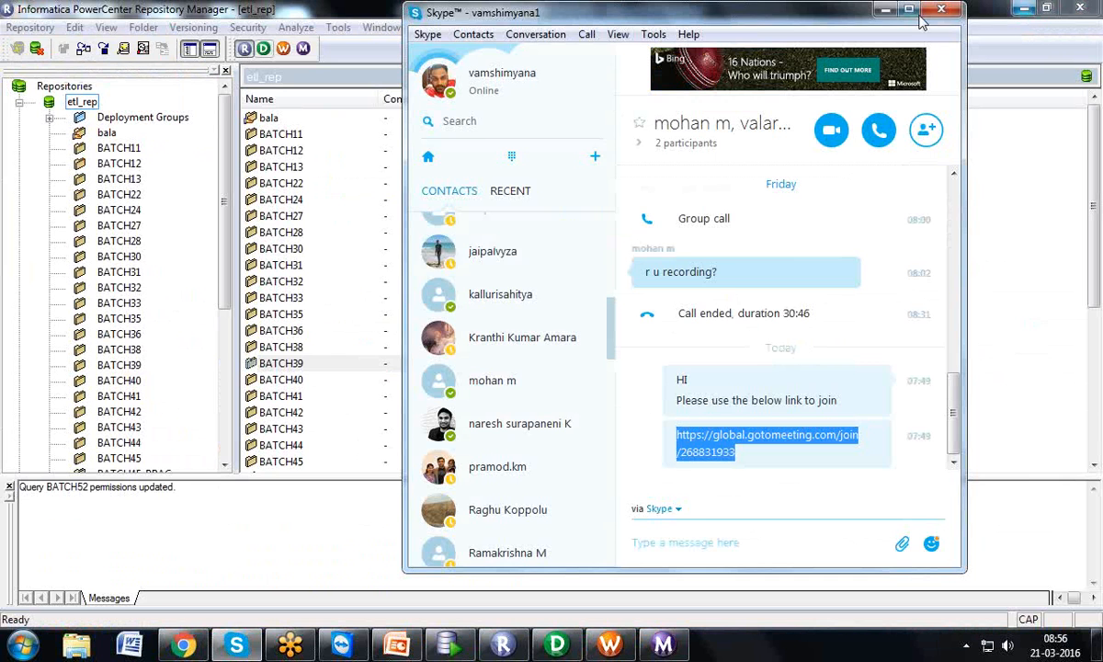
left_click(883, 11)
left_click(1023, 9)
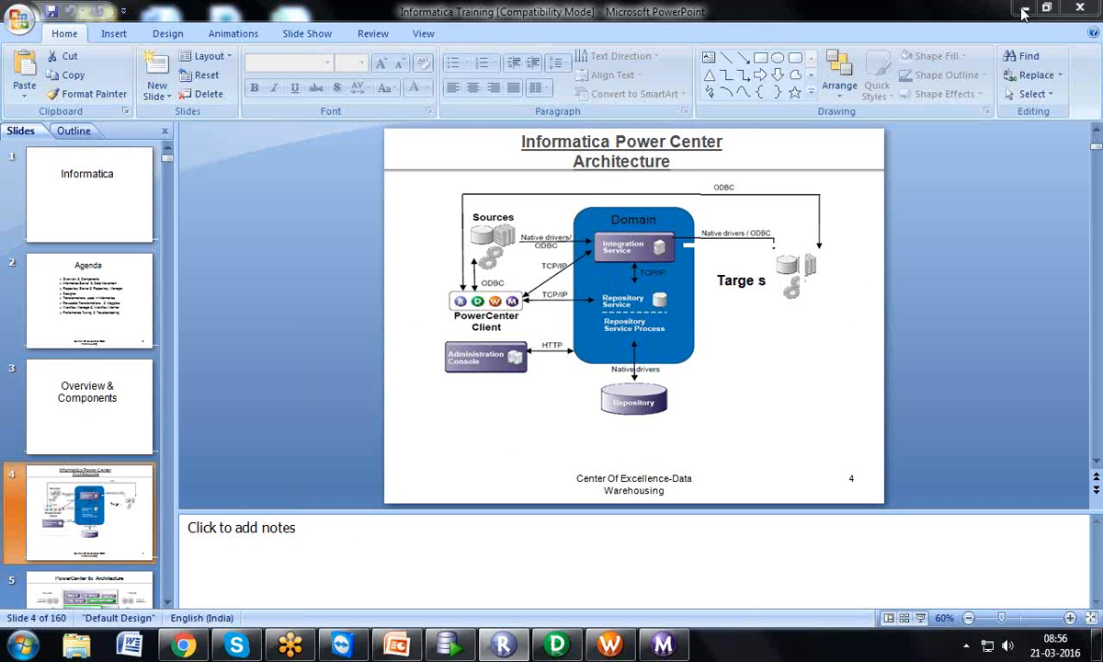
left_click(1030, 11)
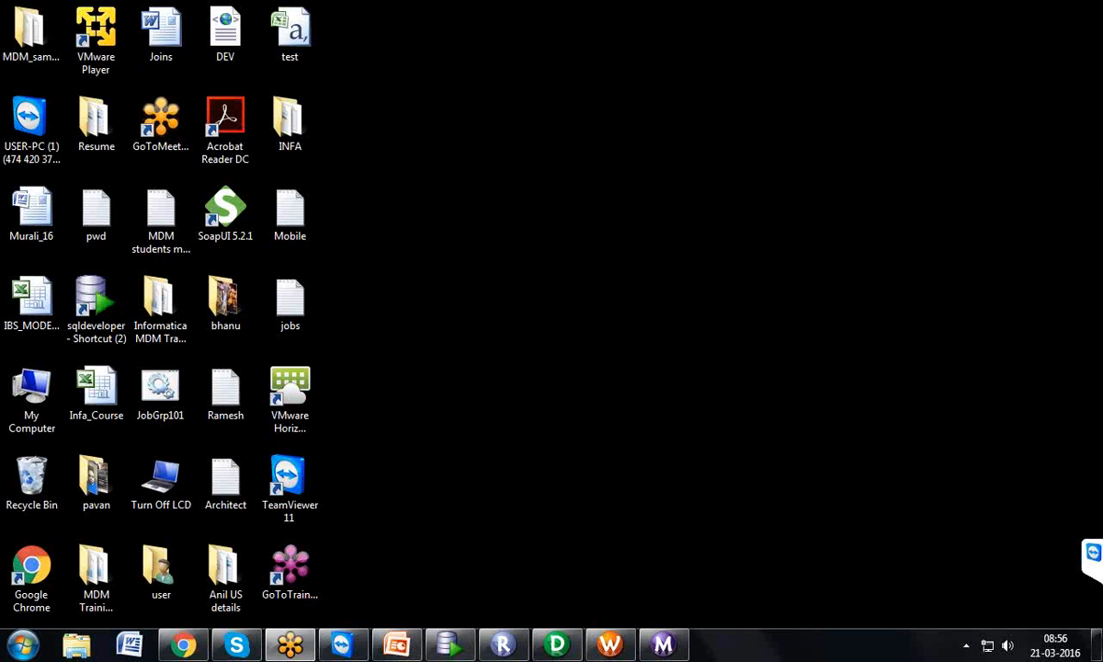